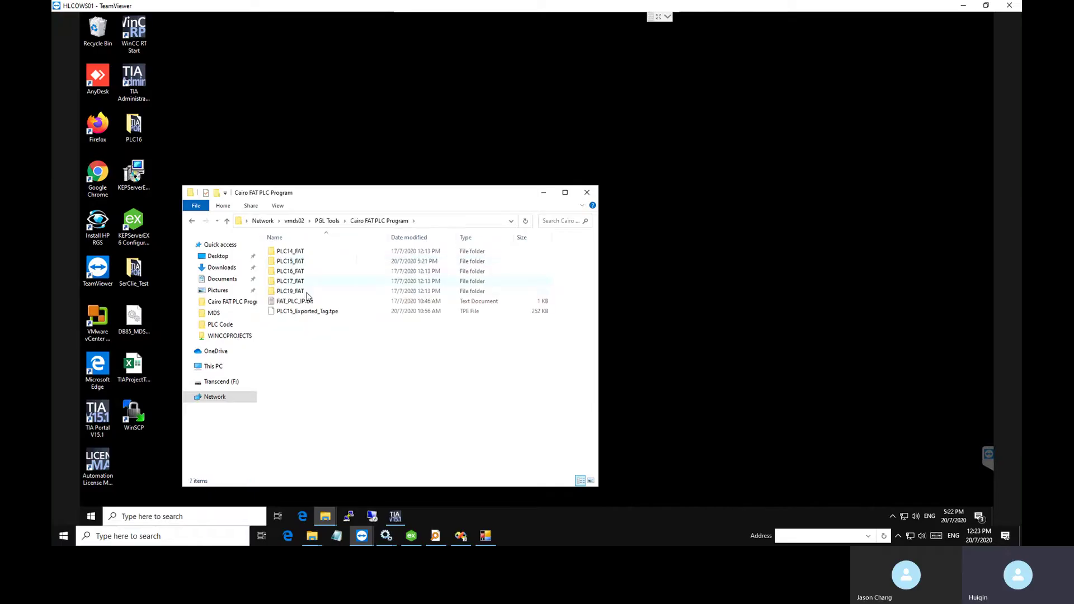
Step: Copy the PLC19_FAT folder from the Cairo FAT PLC Program network folder to the desktop
left_click(305, 293)
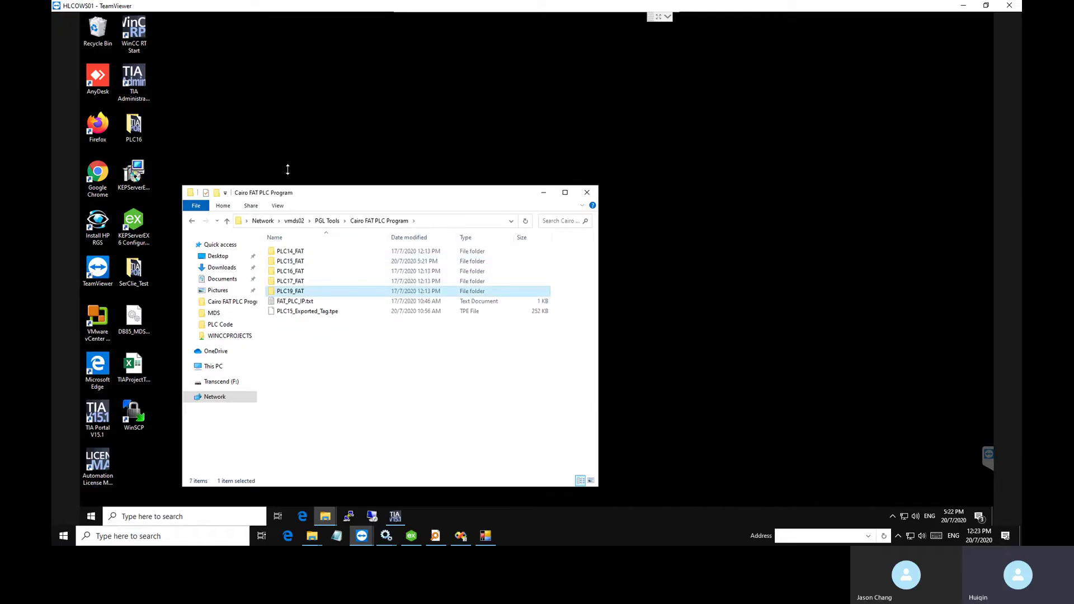
left_click(268, 111)
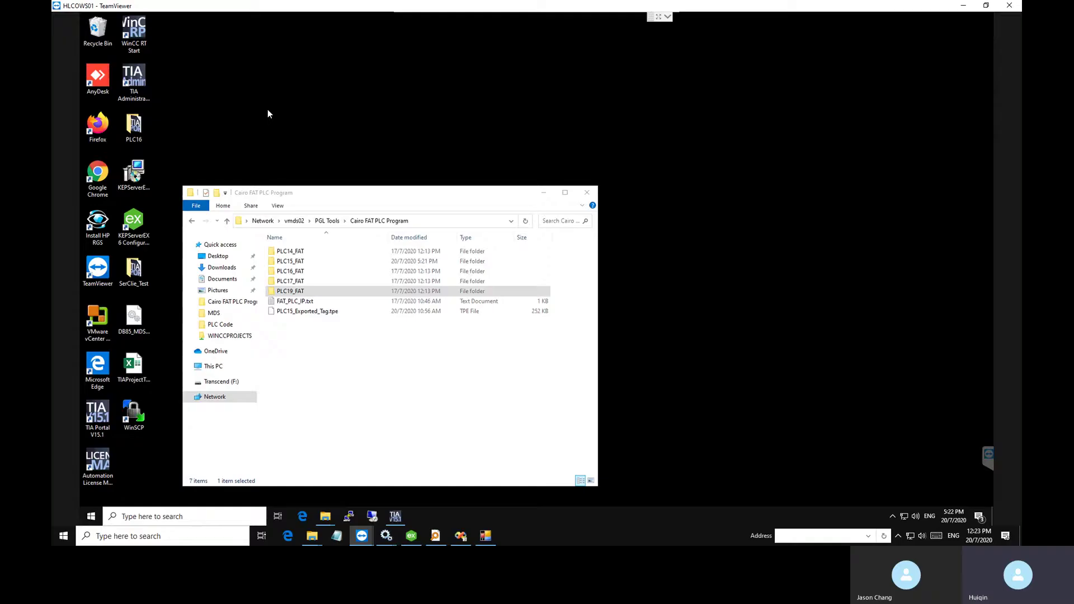
left_click(543, 193)
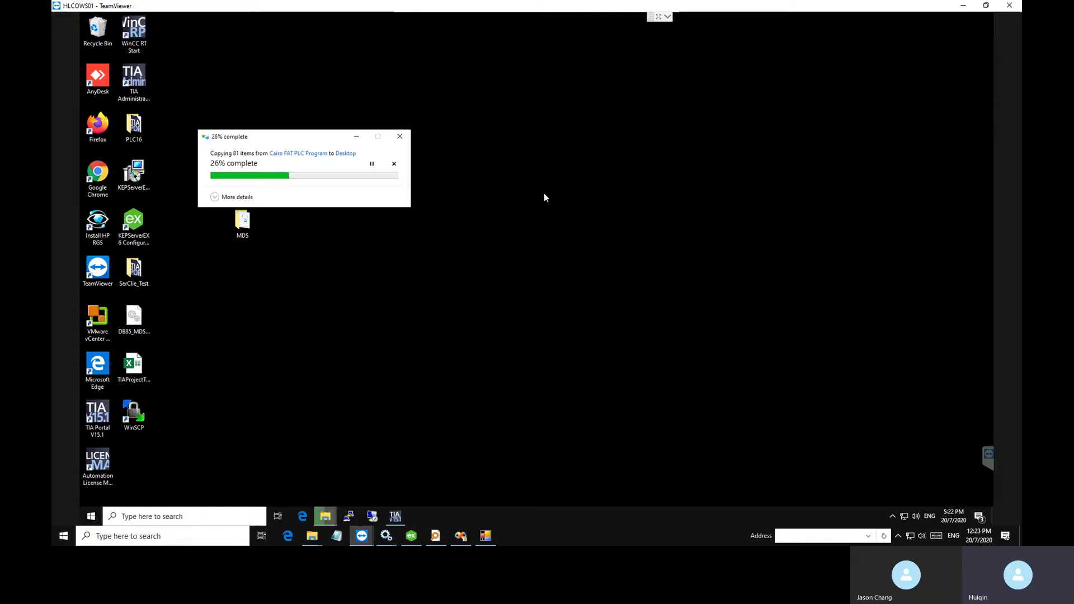
Step: Move the PLC19_FAT folder from the desktop into the PLC Code folder inside MDS
left_click(307, 375)
double_click(239, 234)
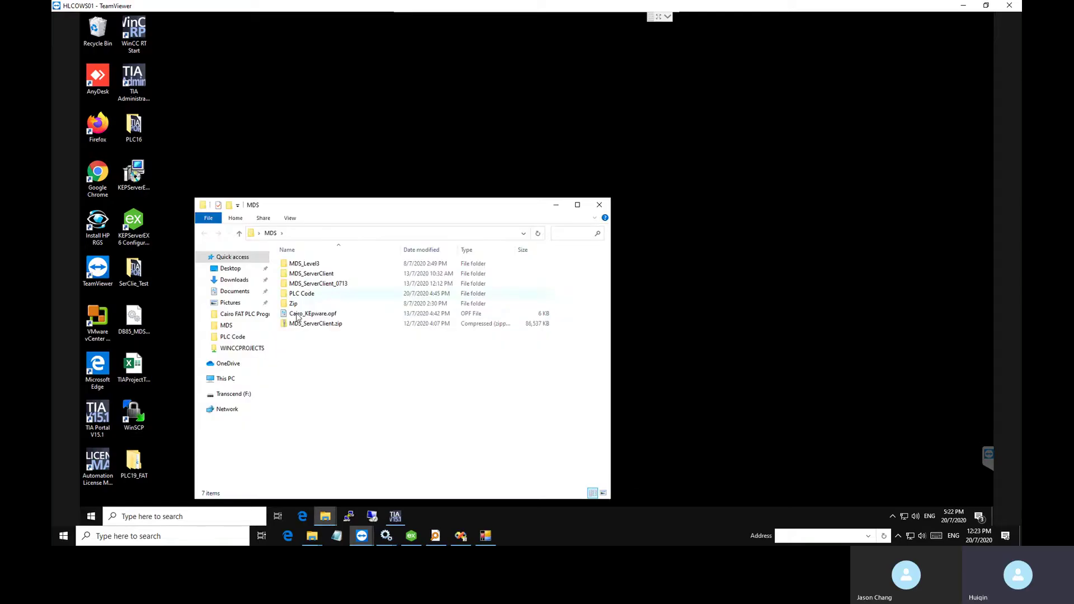
double_click(327, 297)
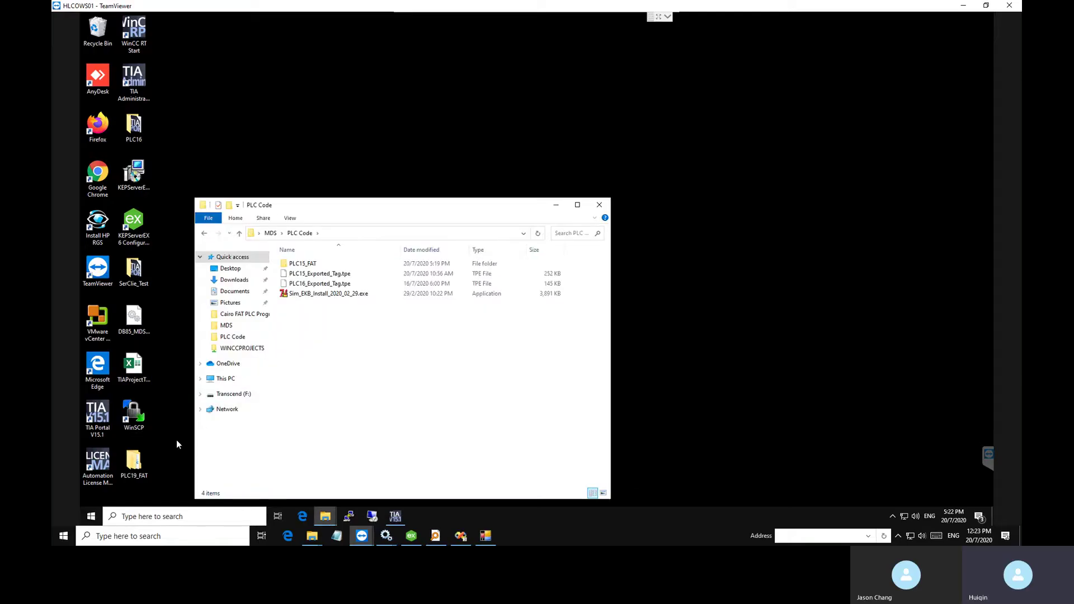
left_click_drag(134, 461, 321, 341)
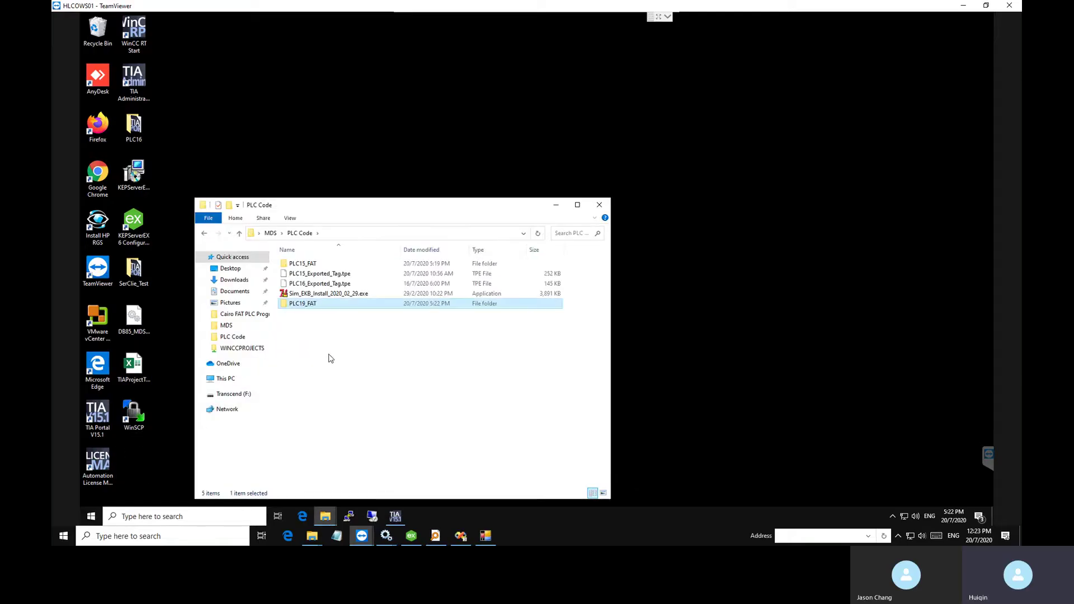
left_click(329, 358)
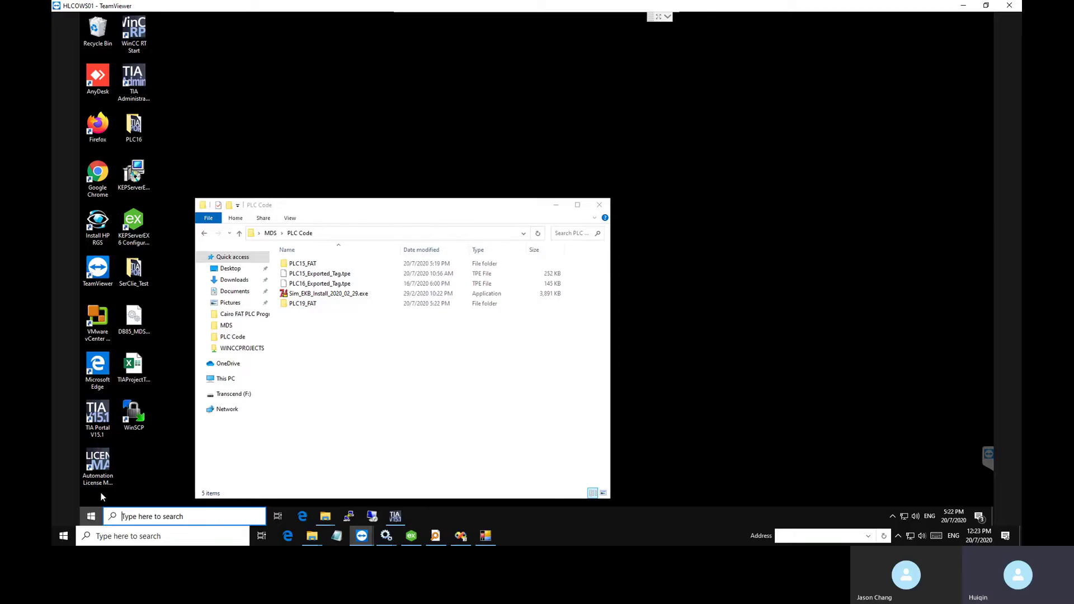
Step: Launch TIA Portal Exporter
left_click(91, 516)
scroll(136, 414, "down", 10)
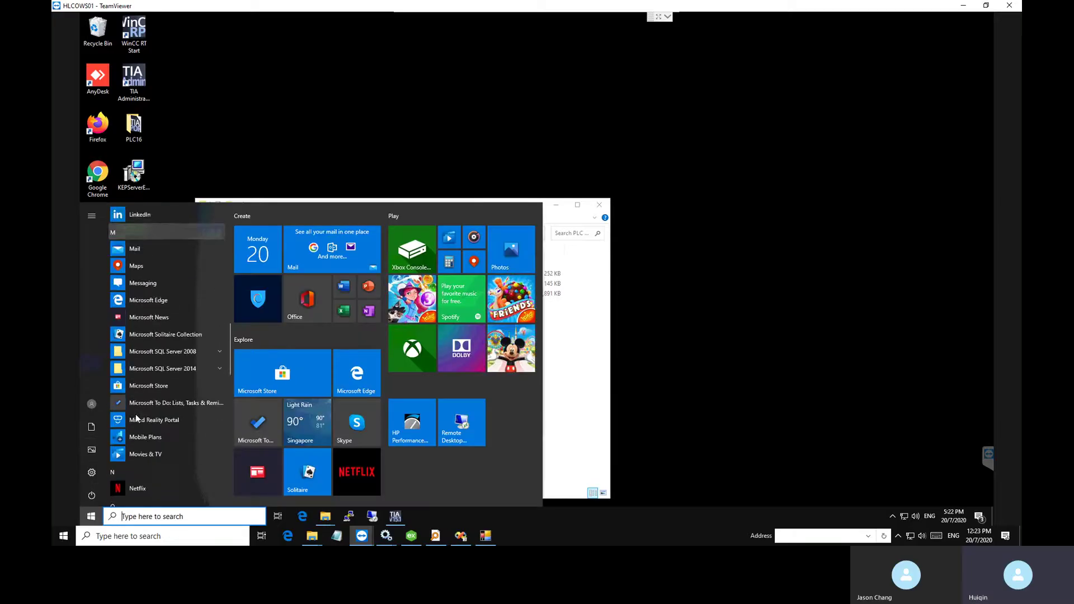
scroll(135, 419, "down", 5)
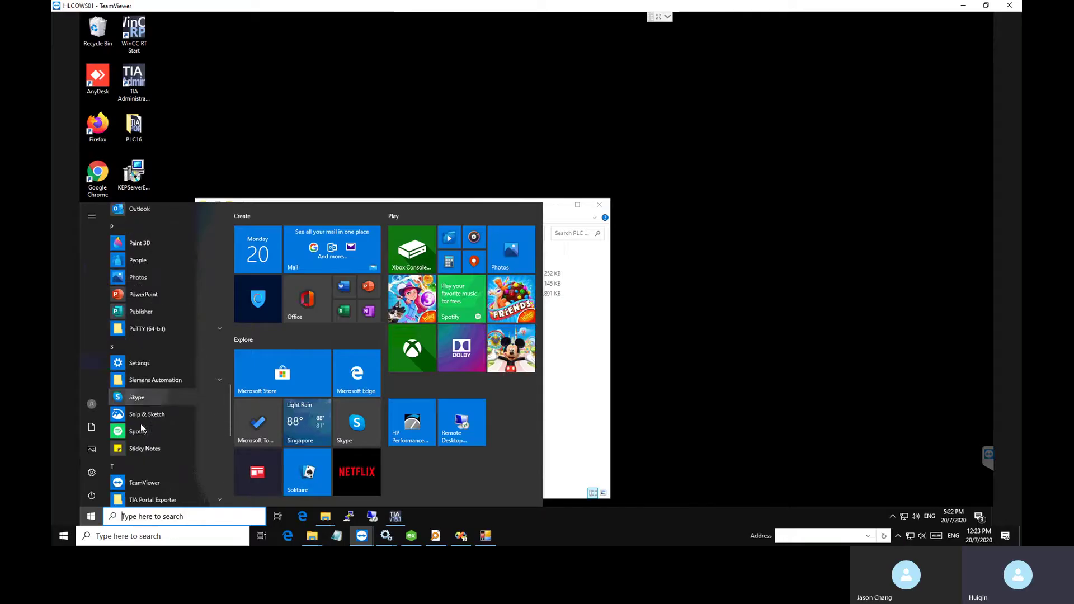
left_click(184, 362)
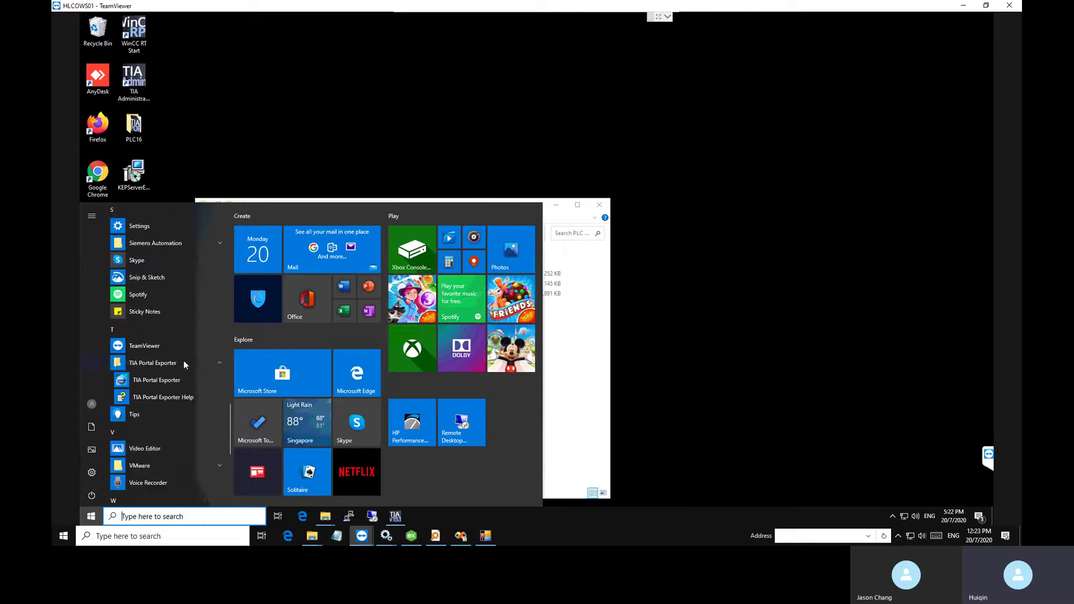
left_click(176, 381)
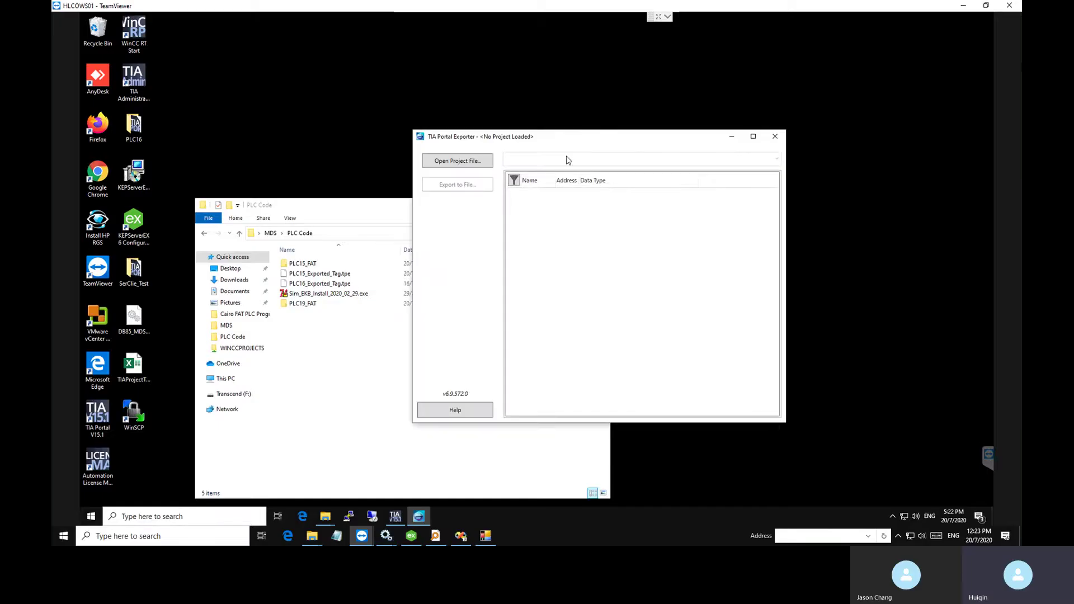
Step: Try to load the TIA Portal project from the PLC19_FAT folder in PLC Code, and cancel the load
left_click(458, 161)
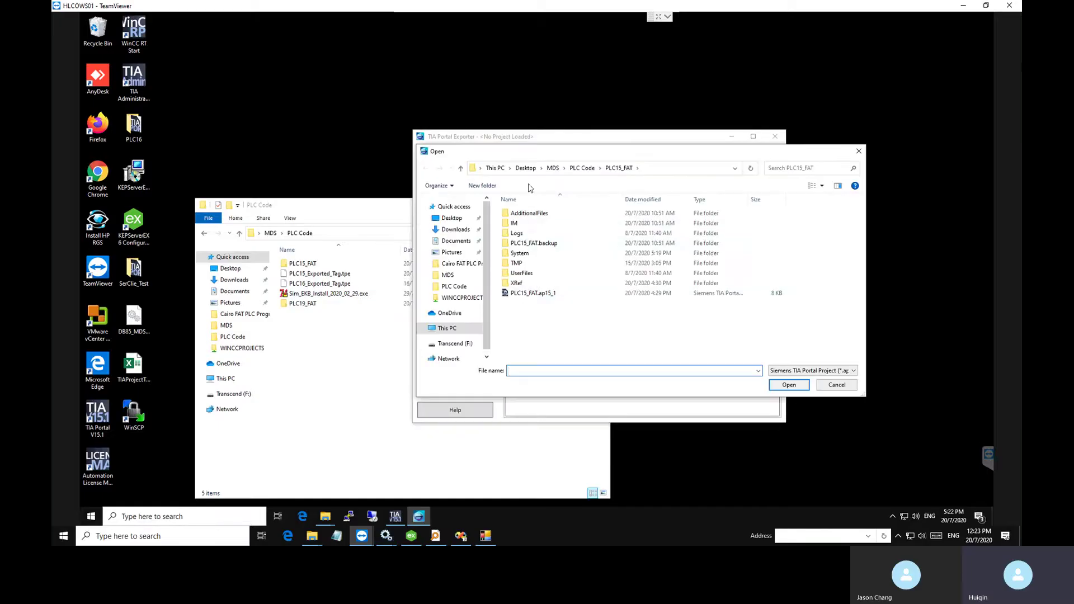
left_click(552, 168)
double_click(536, 243)
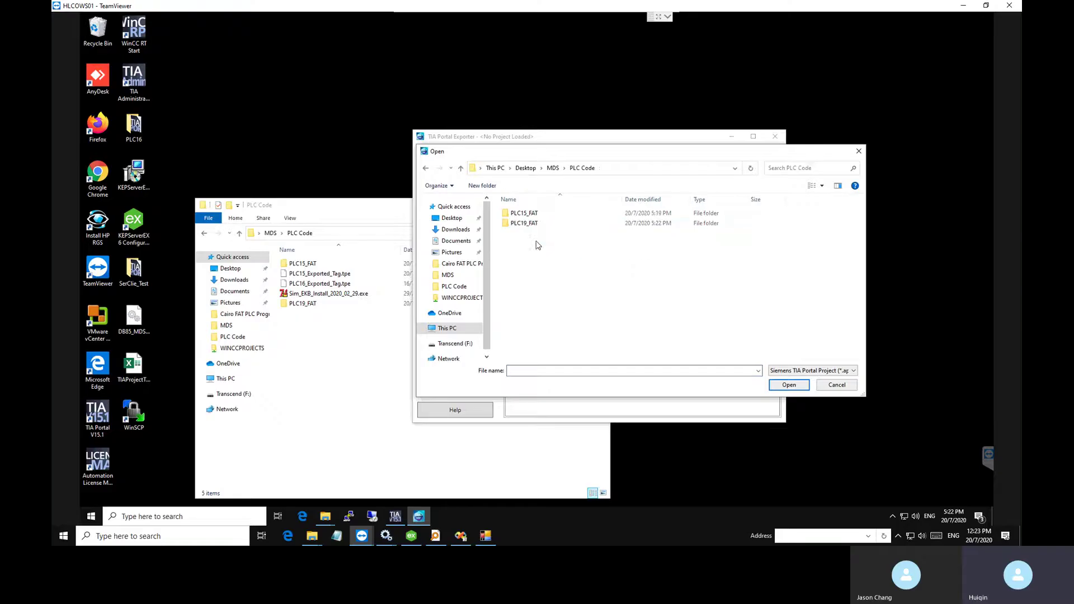
left_click(541, 224)
double_click(540, 224)
double_click(551, 216)
double_click(546, 283)
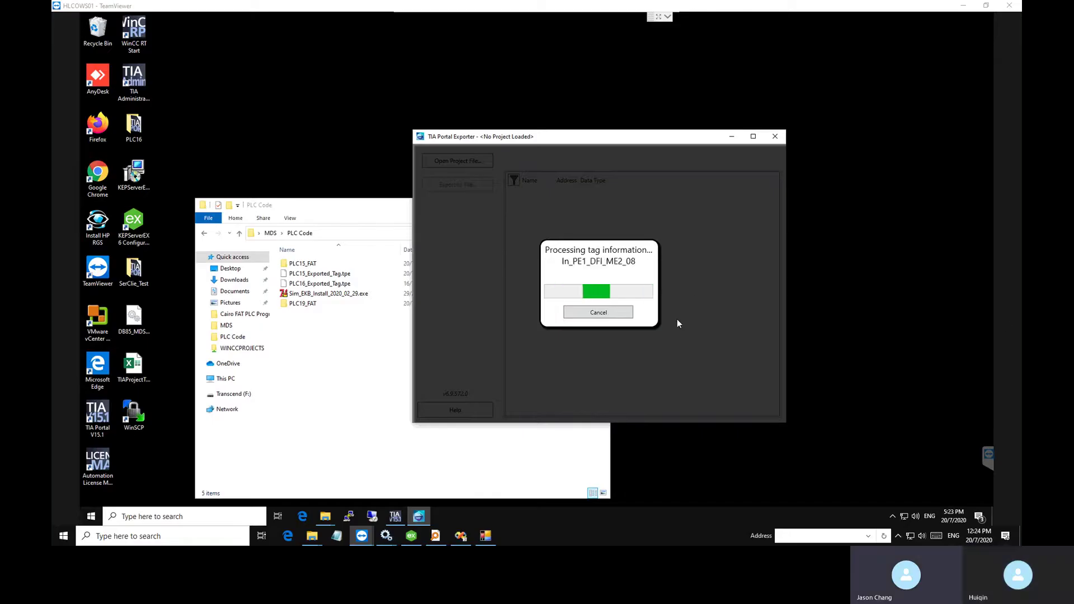
left_click(615, 317)
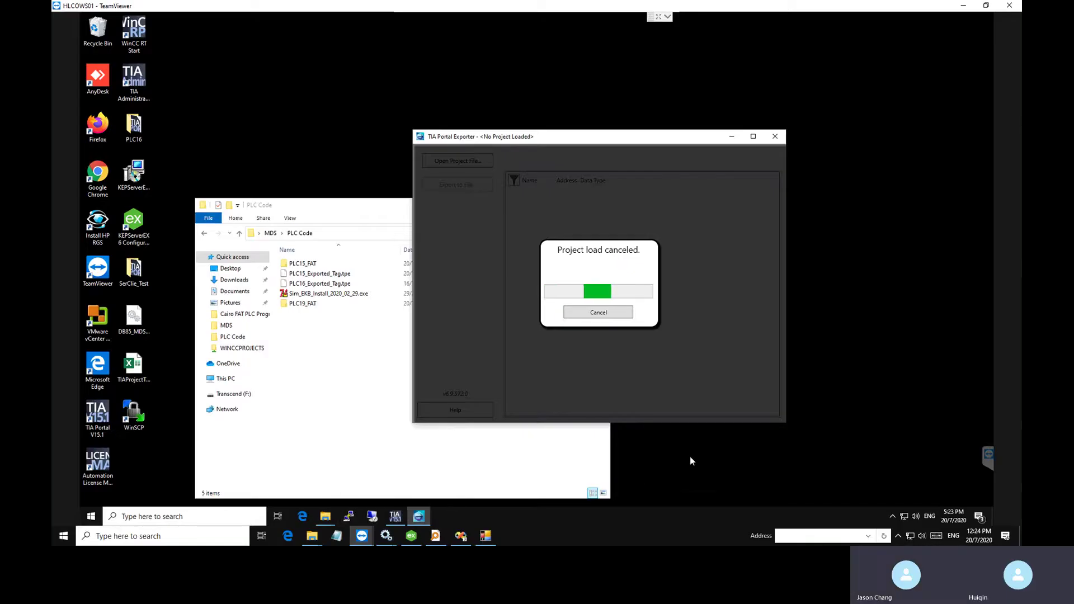
key("alt+Tab")
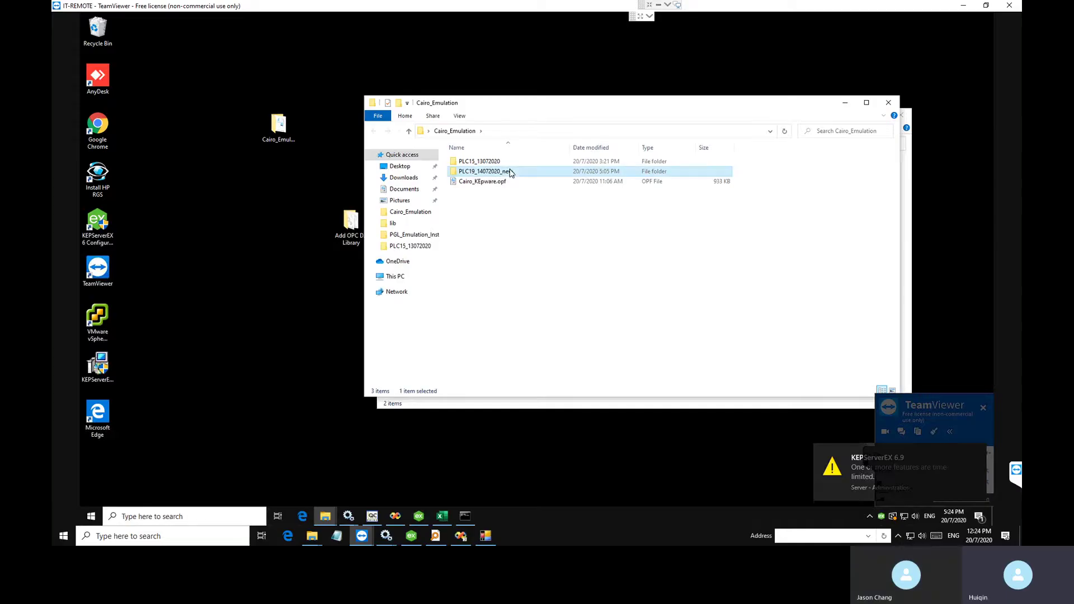
left_click(540, 254)
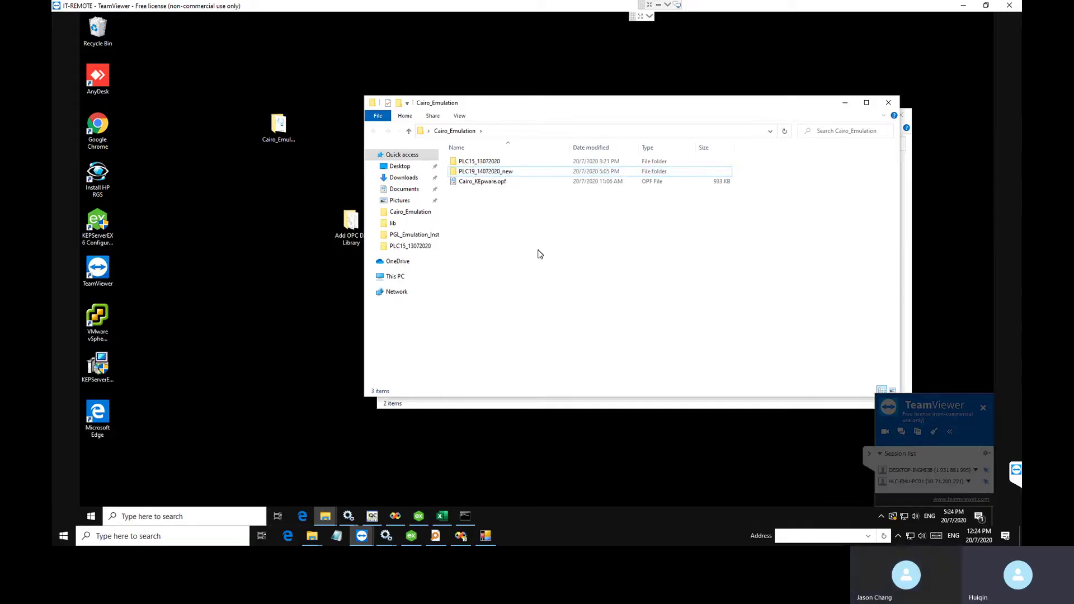
left_click(360, 536)
left_click(375, 520)
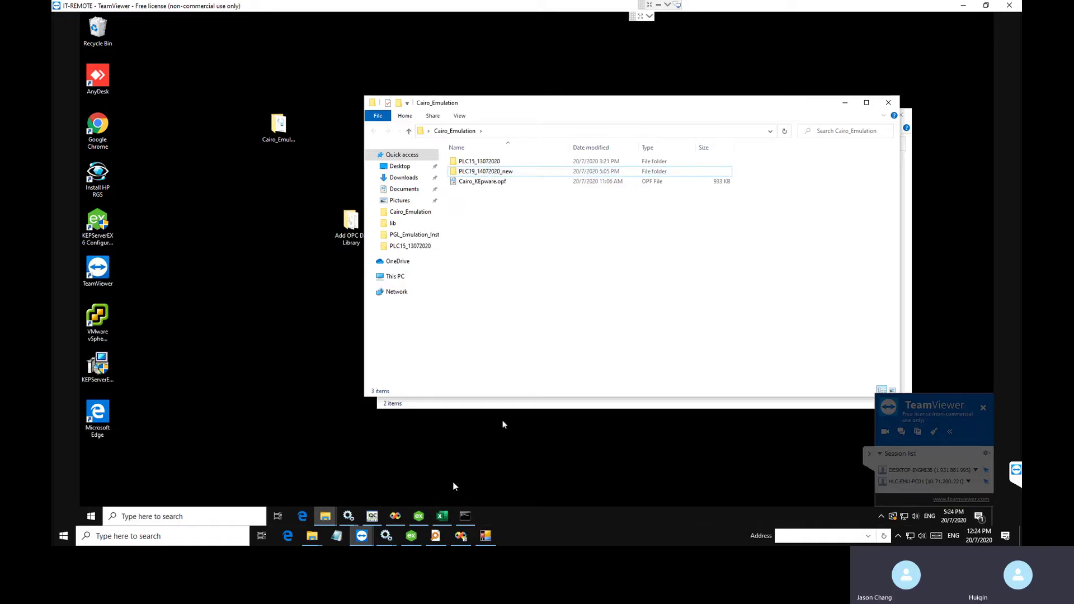
left_click(371, 541)
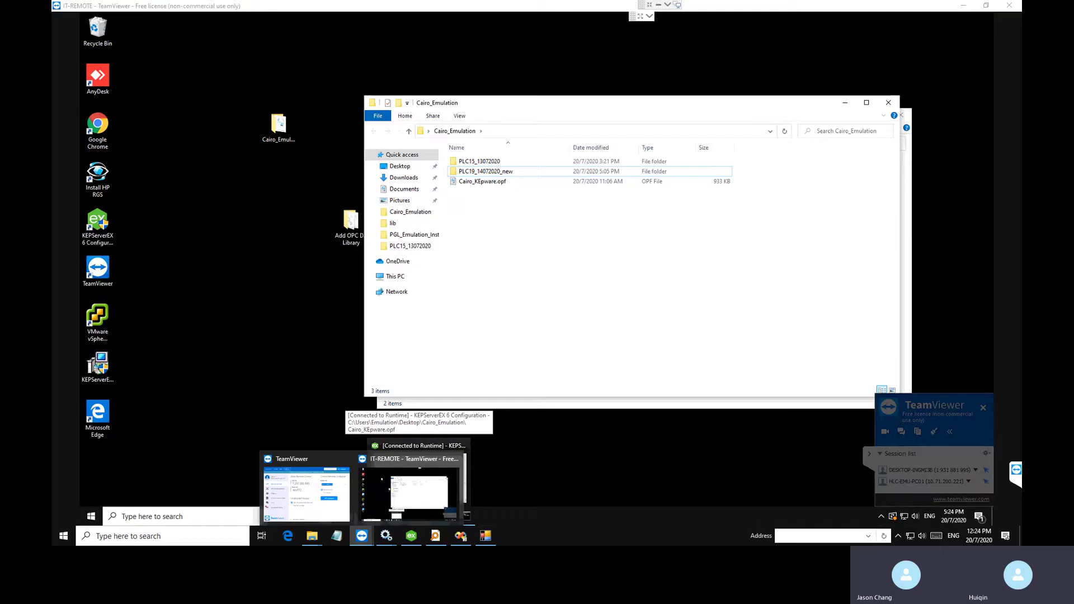
left_click(307, 492)
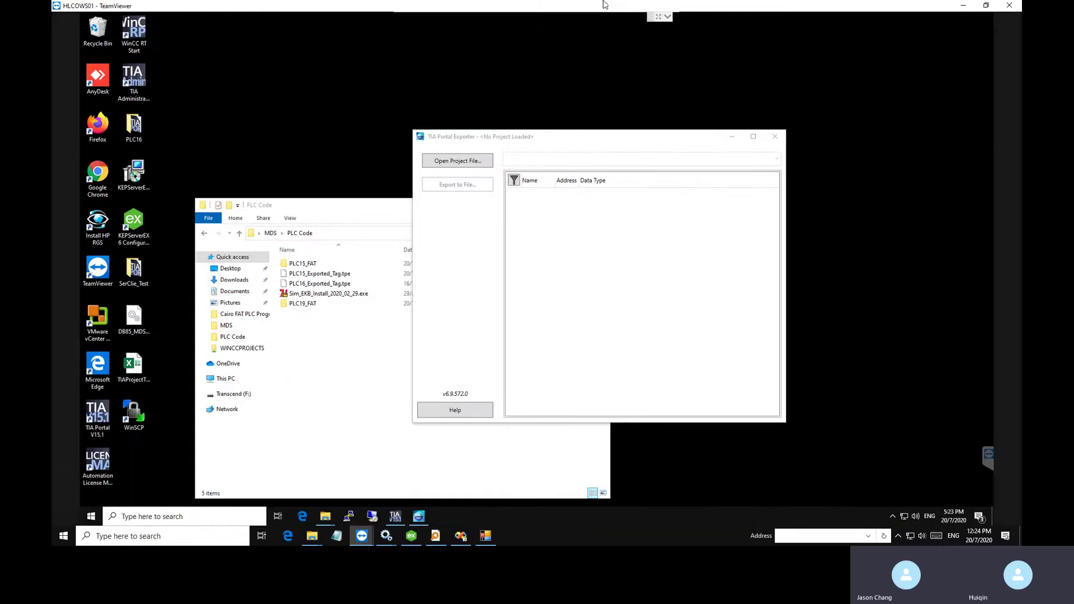
Step: Transfer PLC19.zap15_1 to the IT-REMOTE desktop and move it into the Cairo_Emulation folder
mouse_move(411, 489)
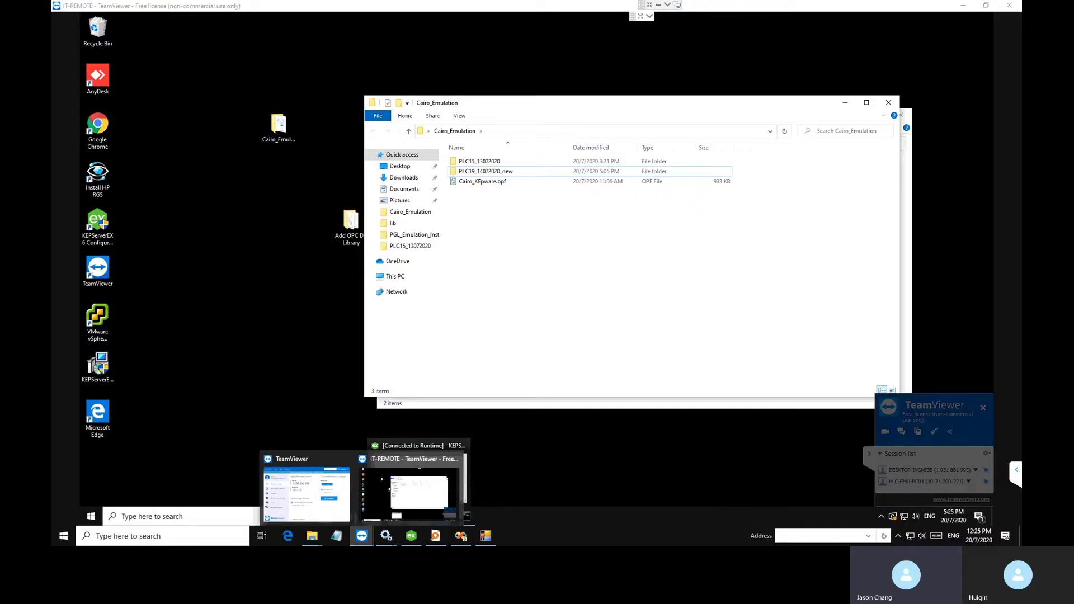
left_click_drag(411, 481, 274, 267)
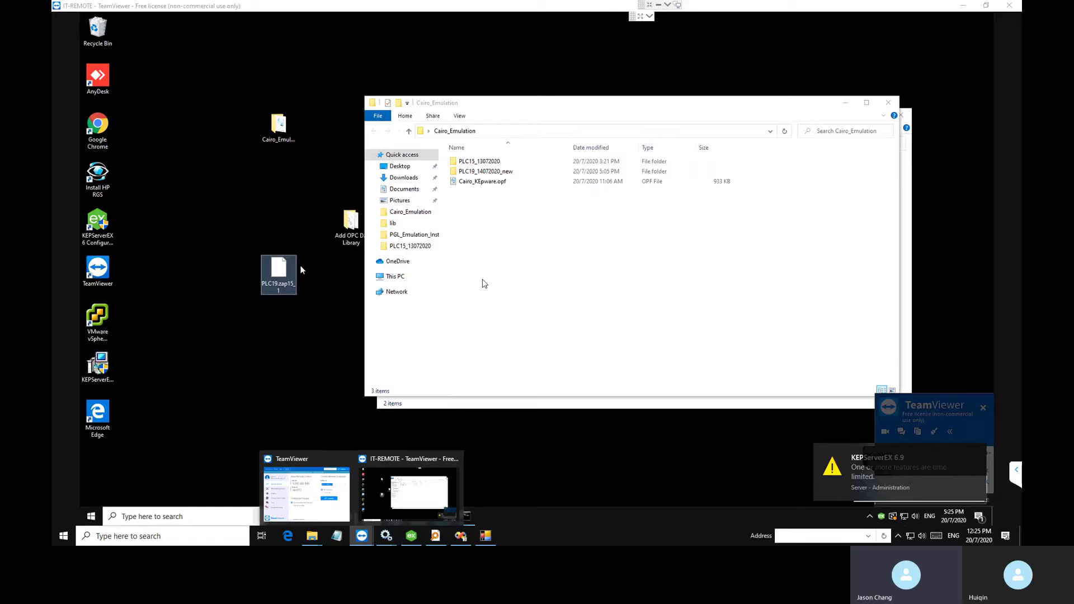
left_click(316, 287)
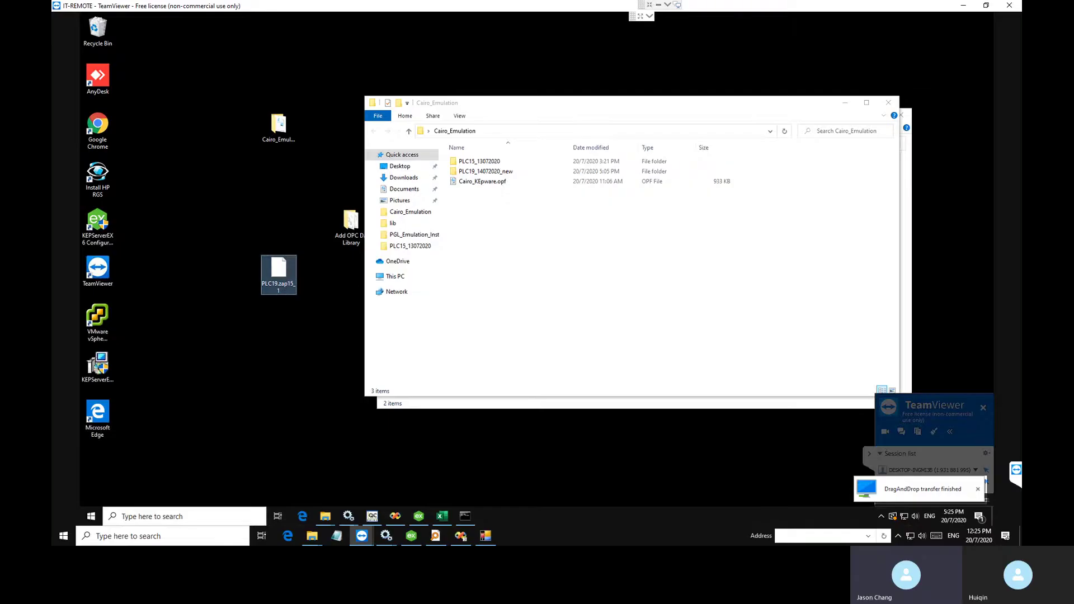
left_click_drag(276, 278, 510, 212)
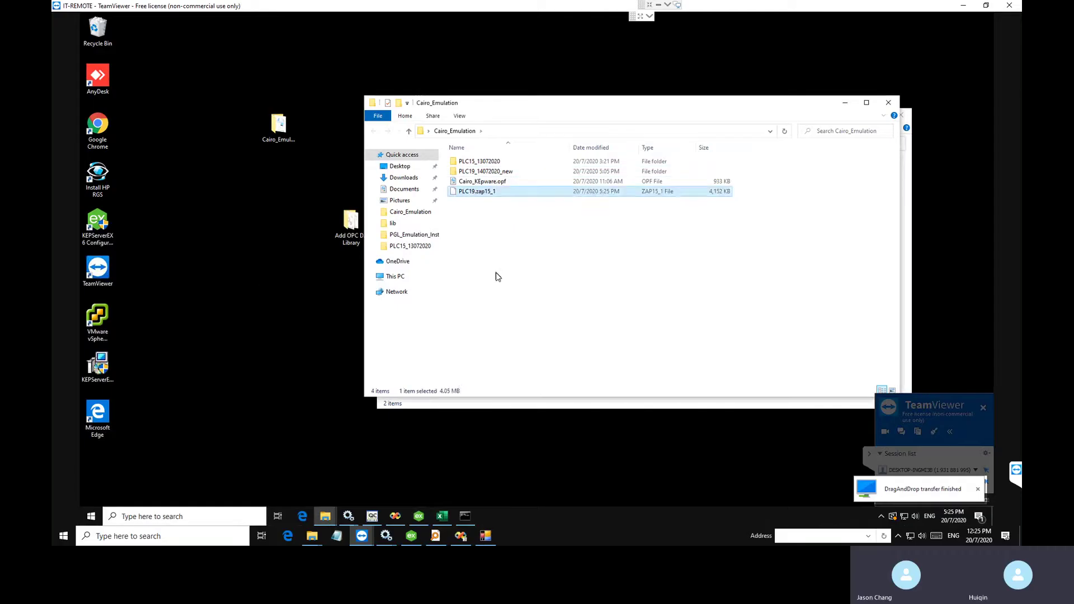
left_click(486, 193)
left_click(249, 332)
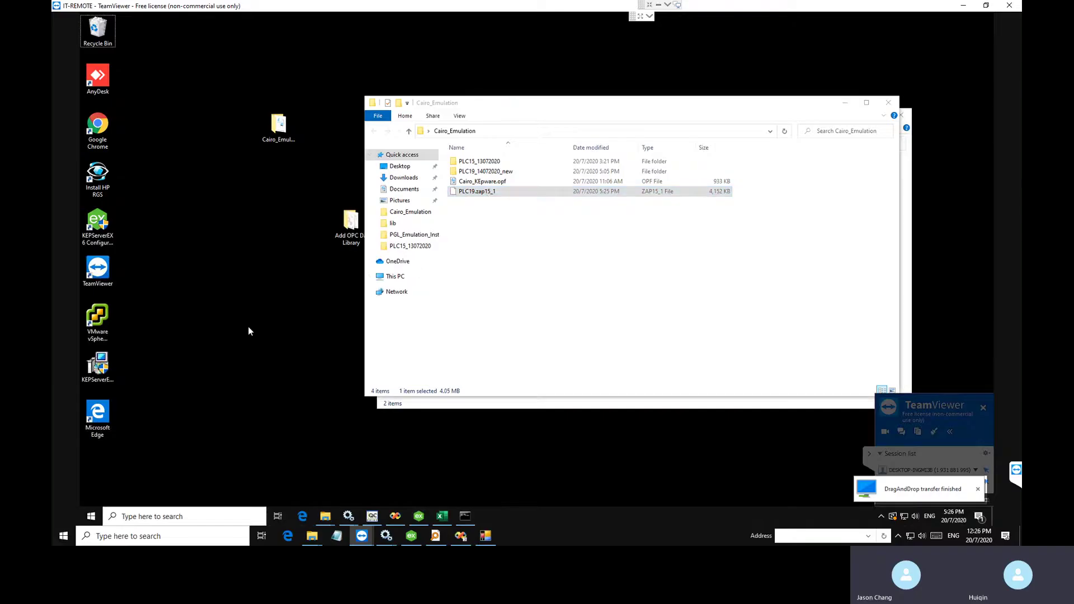
Step: Open the network folder \\vmds02\PGL Tools\Cairo FAT PLC Program in a new window beside the Cairo_Emulation window
key("super+e")
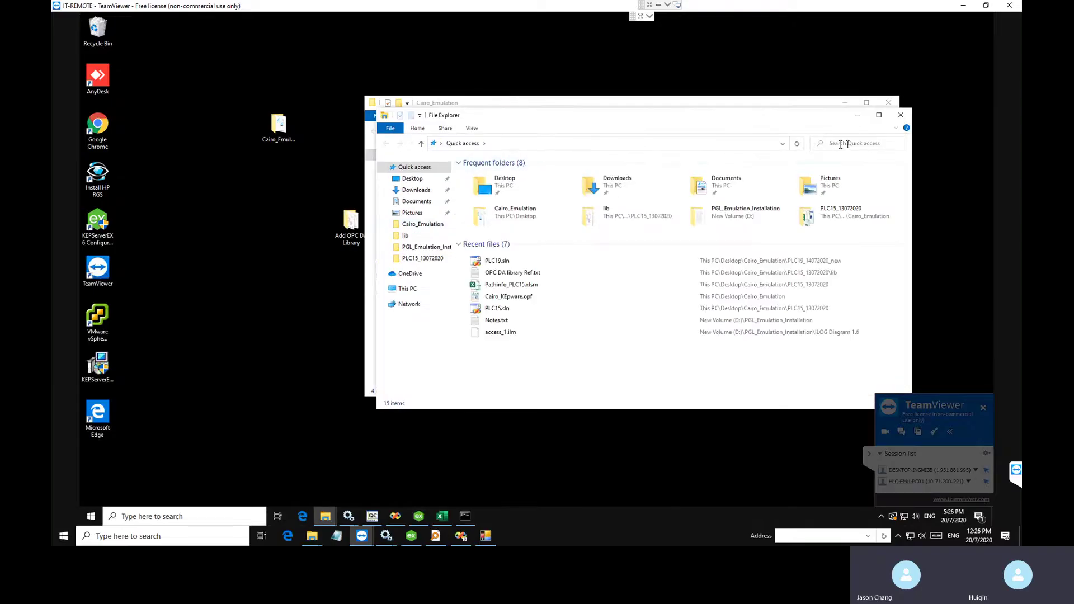
left_click(620, 145)
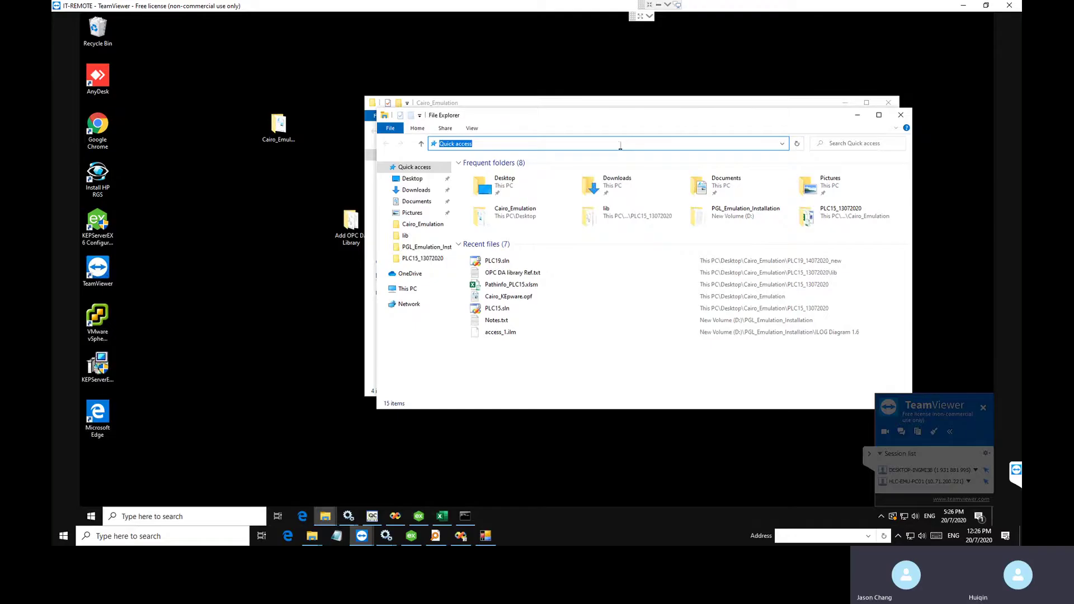
type("\\\\vmds02")
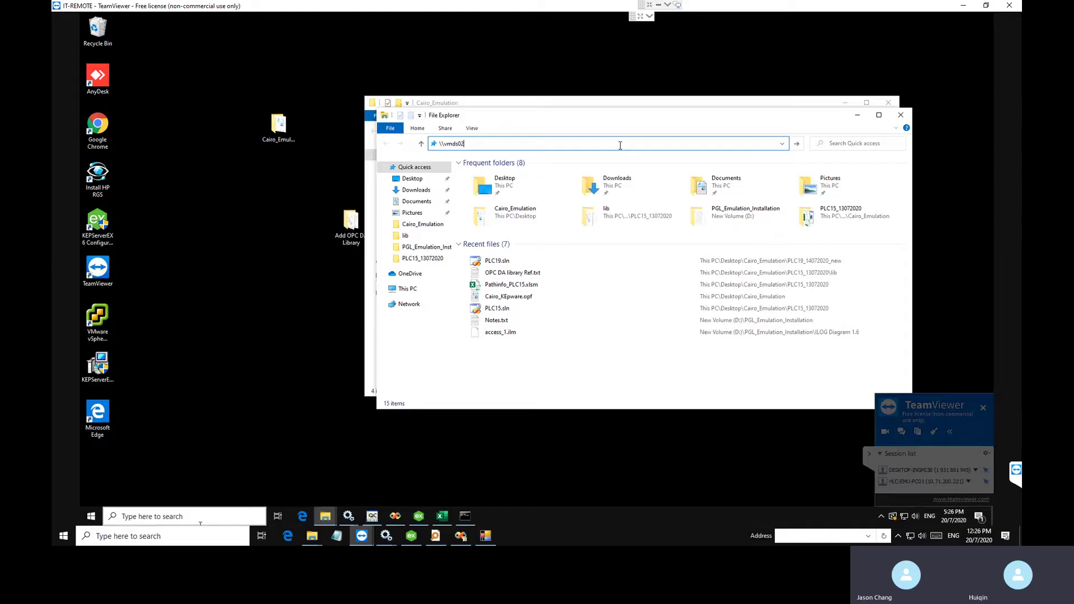
key("Return")
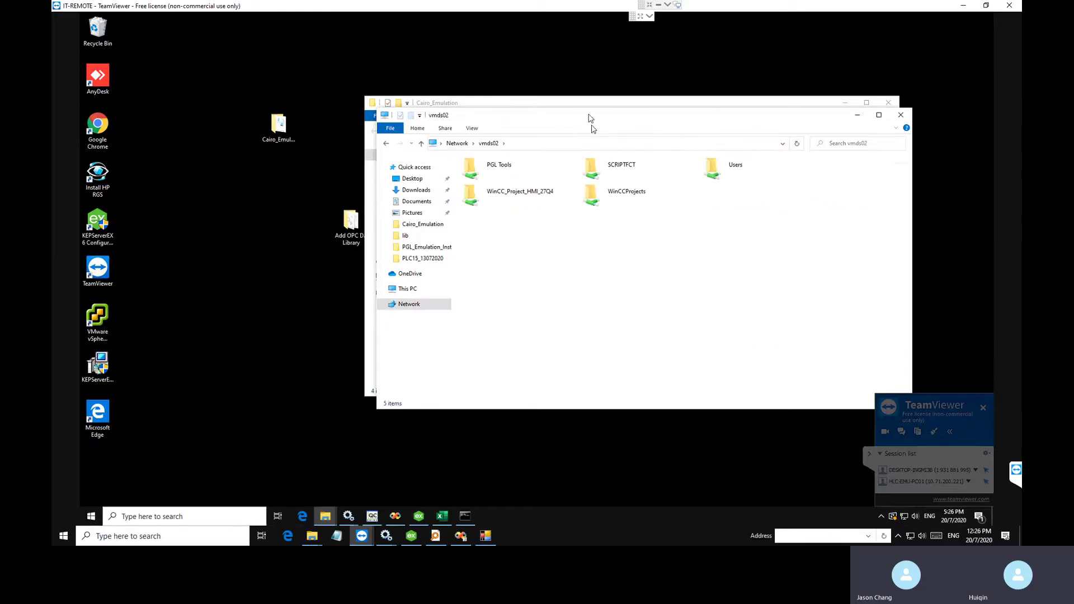
left_click_drag(590, 117, 810, 137)
double_click(699, 204)
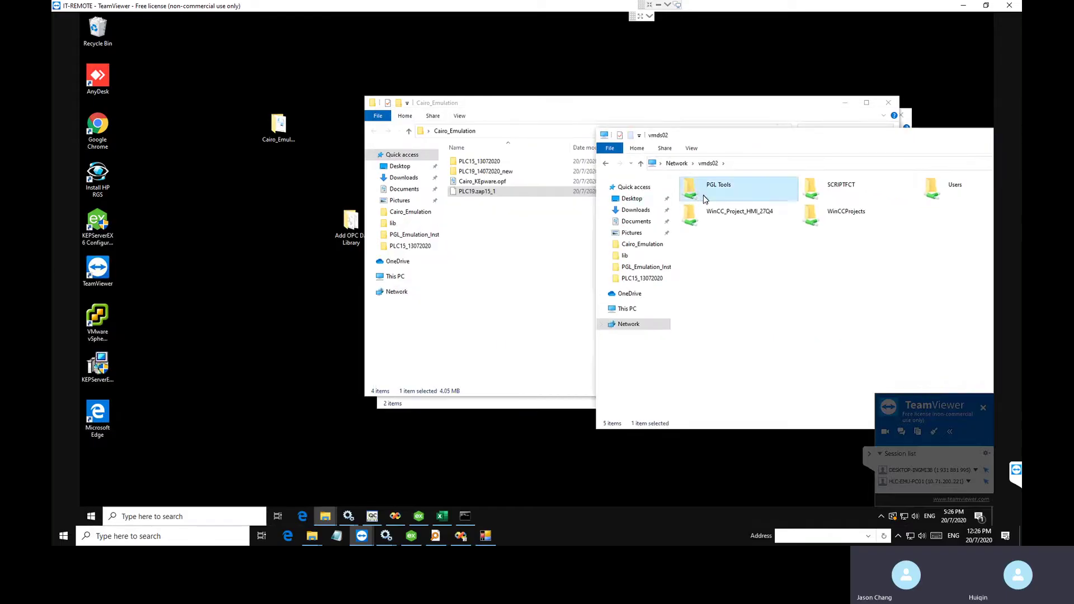
double_click(720, 204)
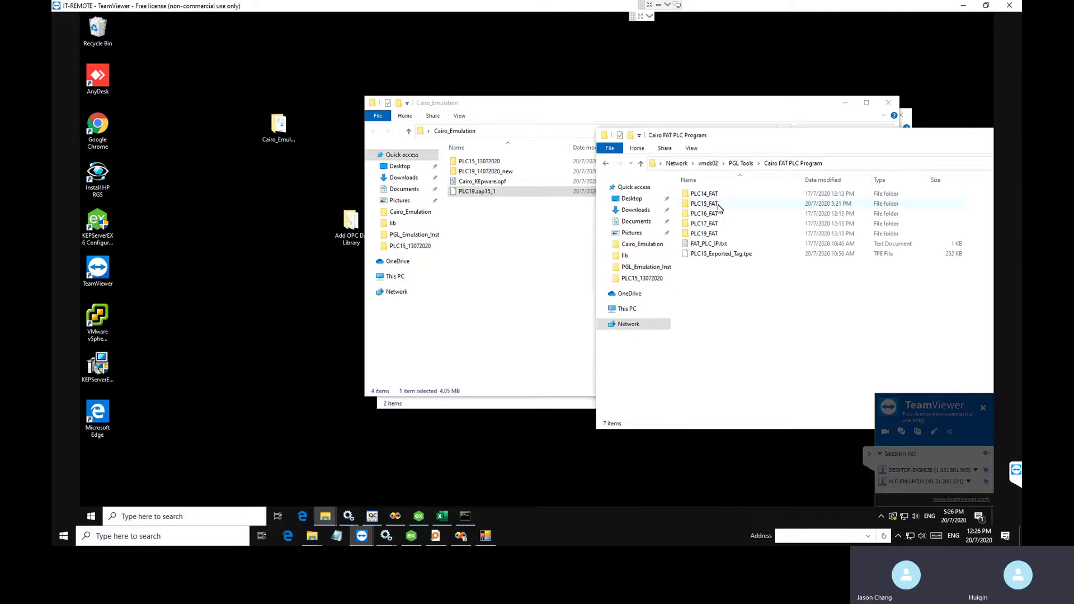
Step: Replace the PLC19_FAT folder in Cairo FAT PLC Program with a copy of PLC19.zap15_1 from Cairo_Emulation
left_click(715, 236)
key("shift+Delete")
key("Escape")
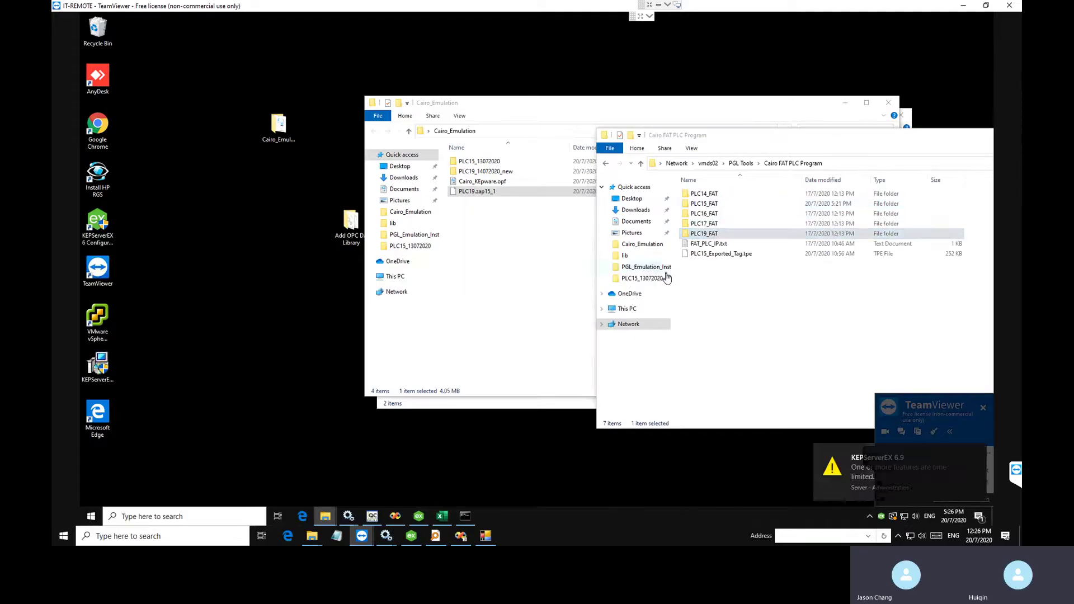
left_click_drag(504, 191, 756, 299)
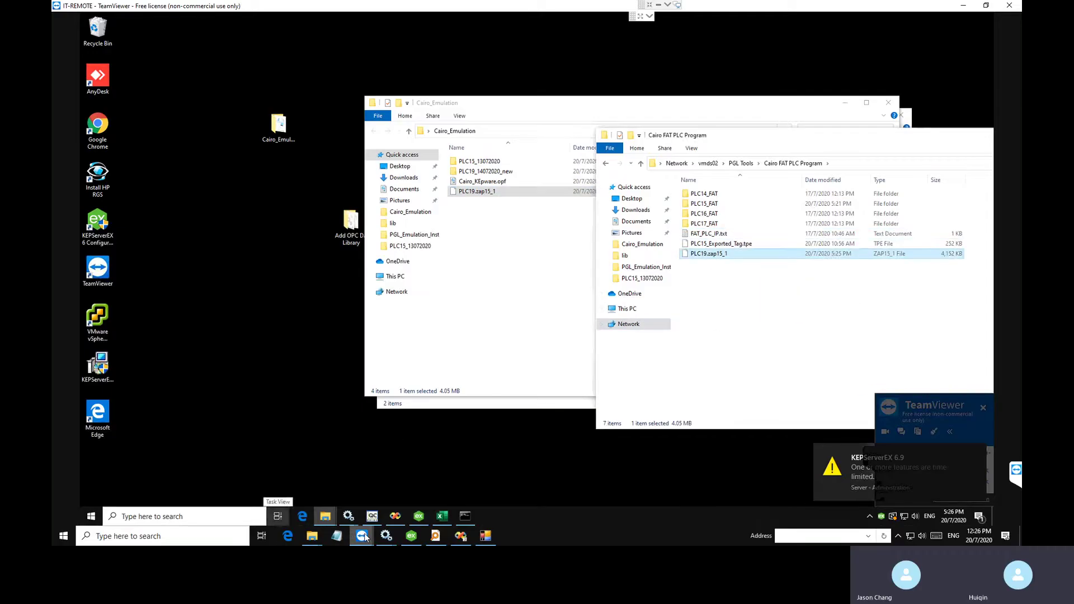
Step: Switch to HLCOWS01 and replace the PLC19_FAT folder in PLC Code with a copy of PLC19.zap15_1 from Cairo FAT PLC Program
mouse_move(364, 537)
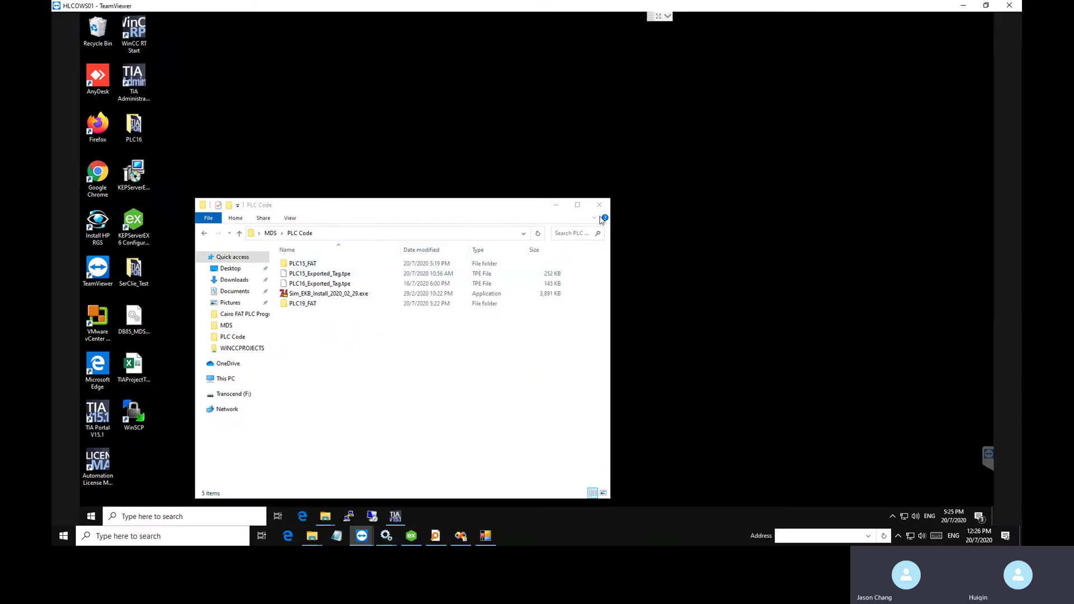
left_click(327, 392)
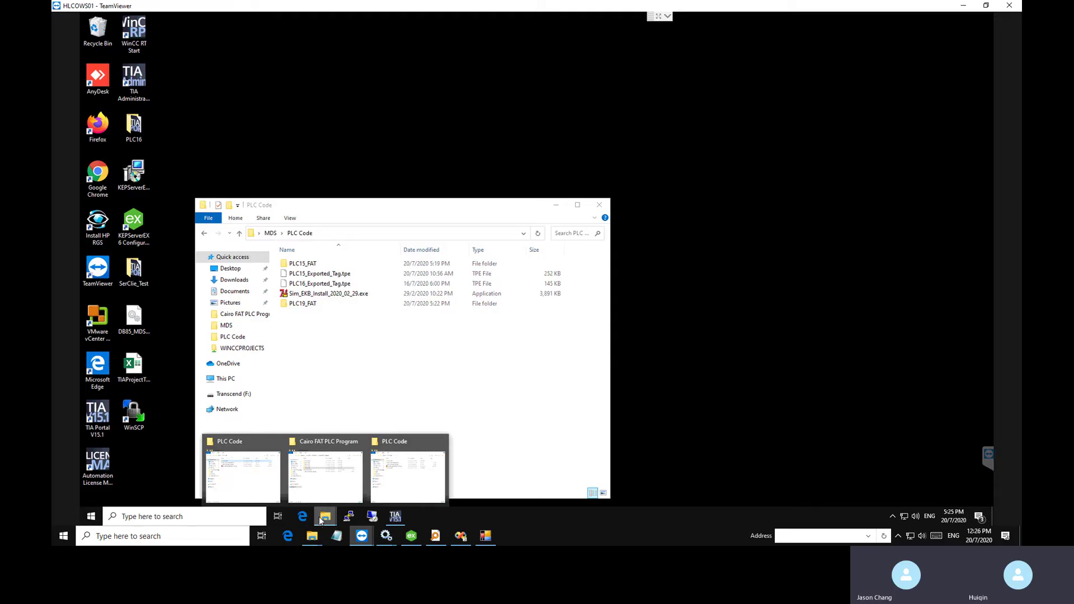
left_click(327, 475)
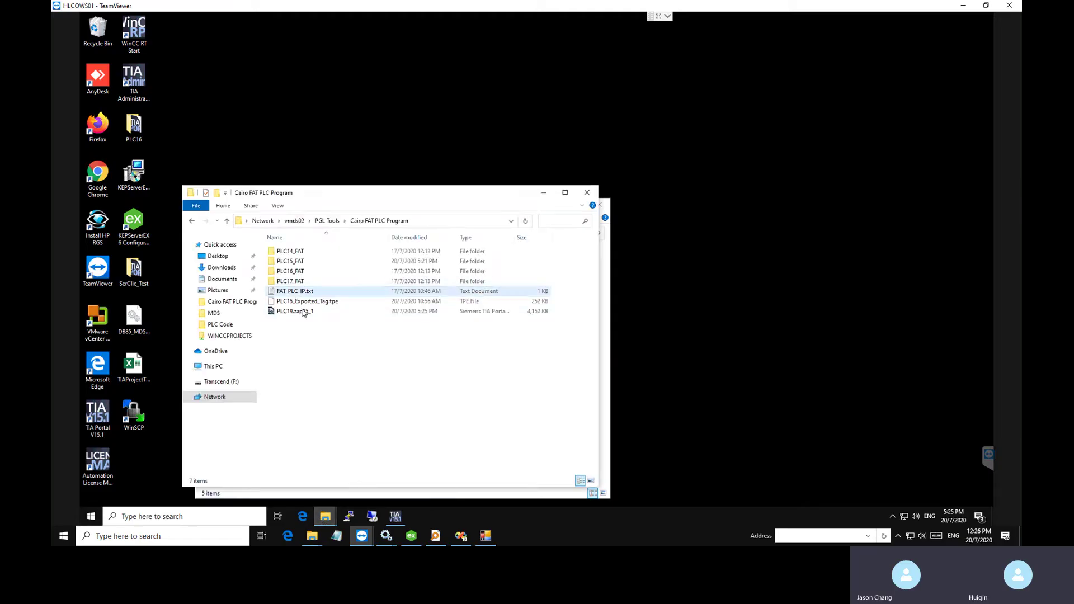
left_click(302, 313)
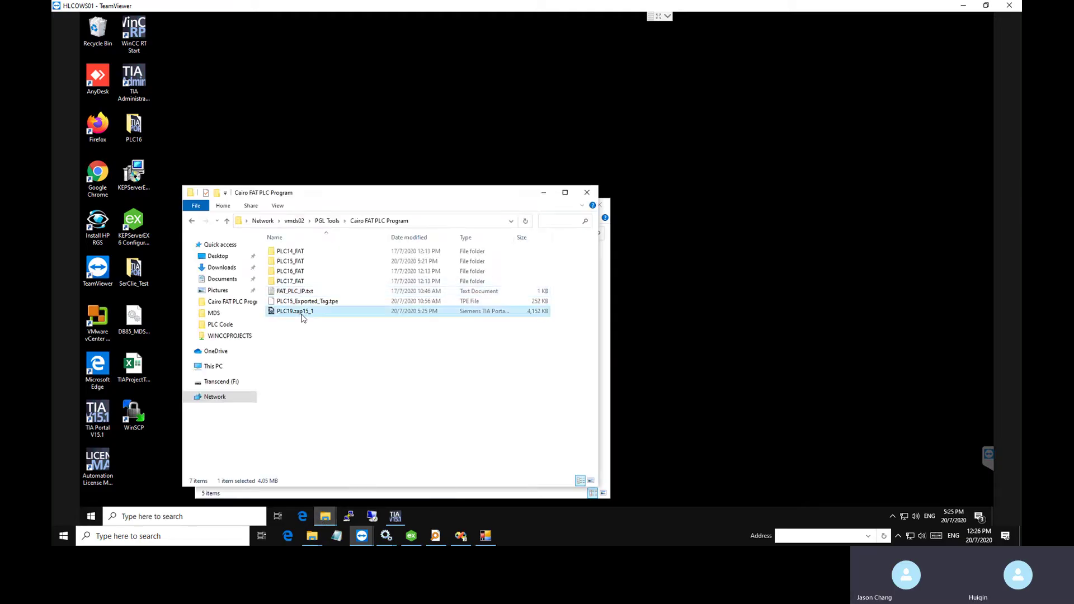
left_click(543, 193)
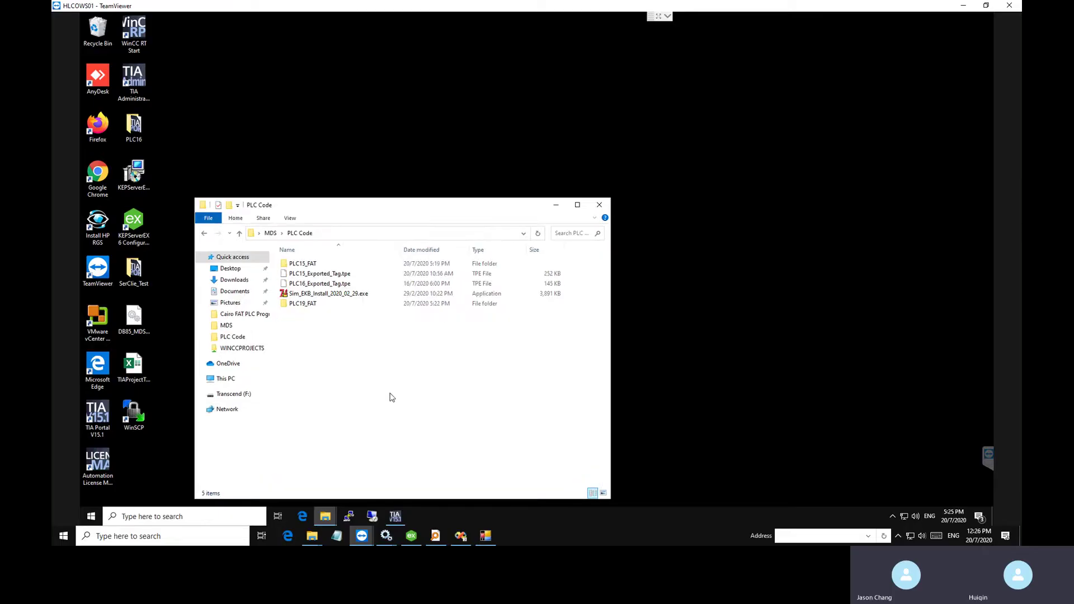
key("ctrl+v")
left_click(318, 275)
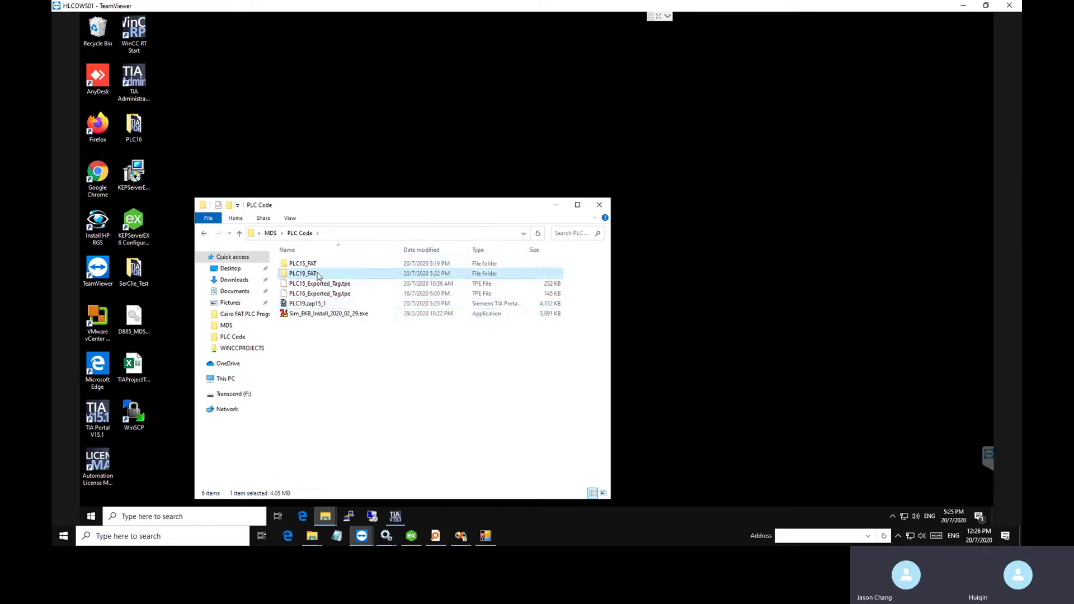
key("Delete")
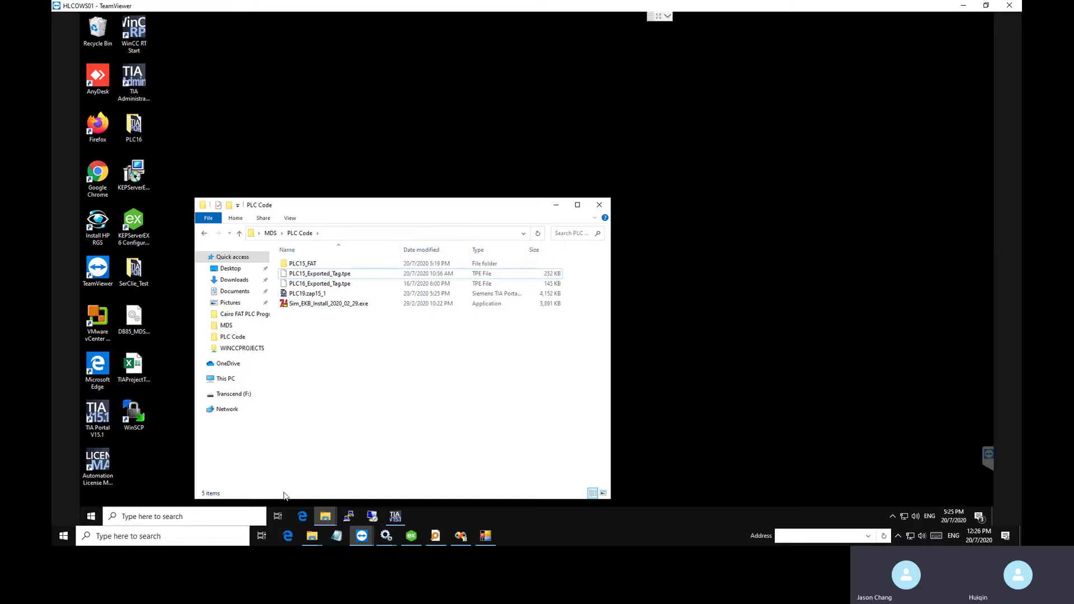
Step: Start TIA Portal and choose PLC19.zap15_1 in Desktop > MDS > PLC Code as the project archive to retrieve
left_click(210, 515)
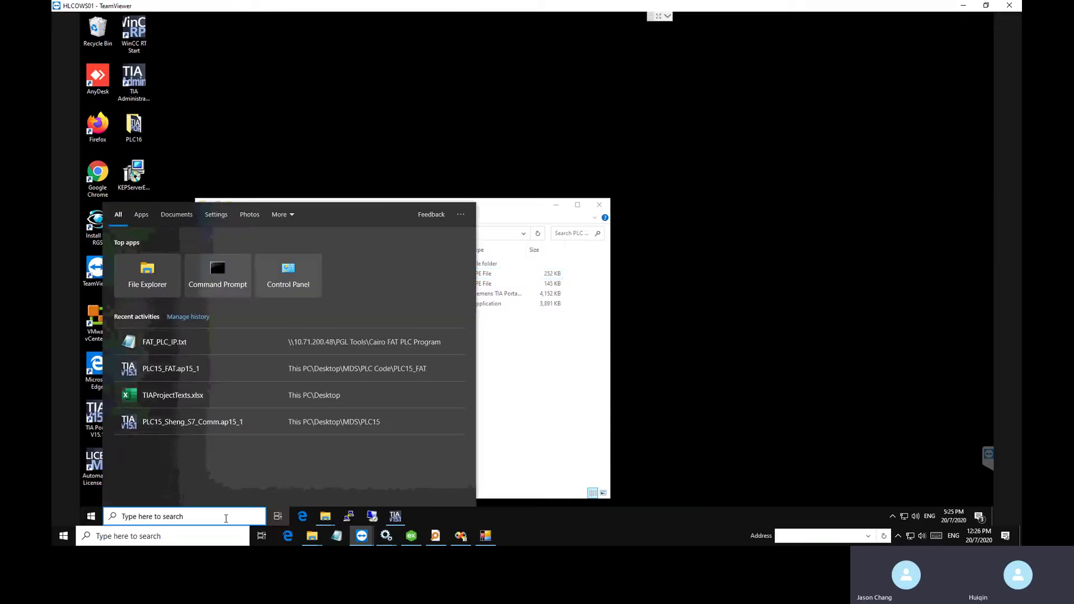
type("tia")
key("Return")
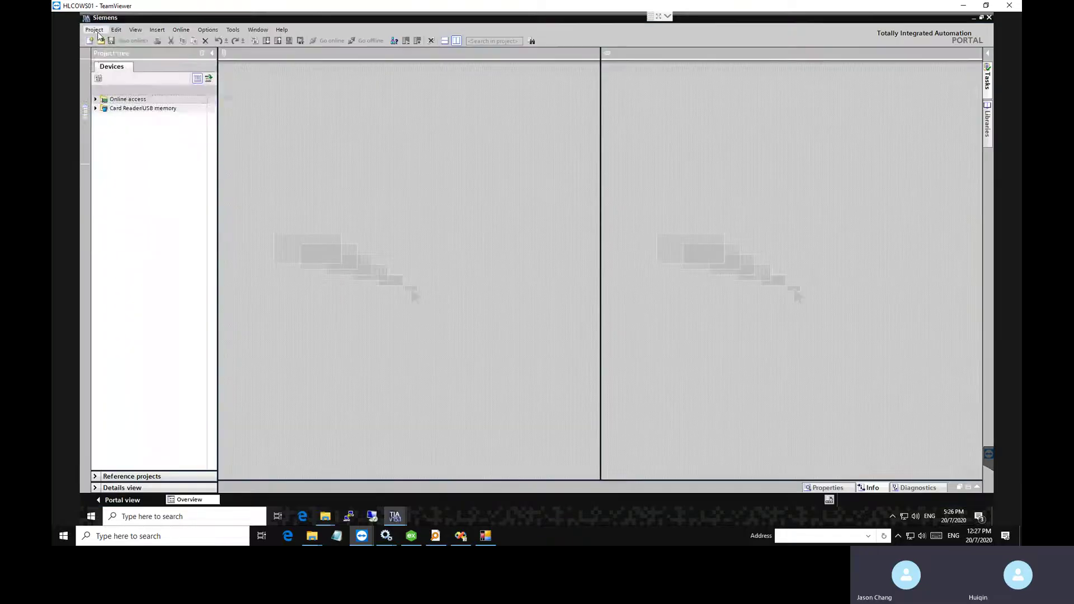
left_click(96, 31)
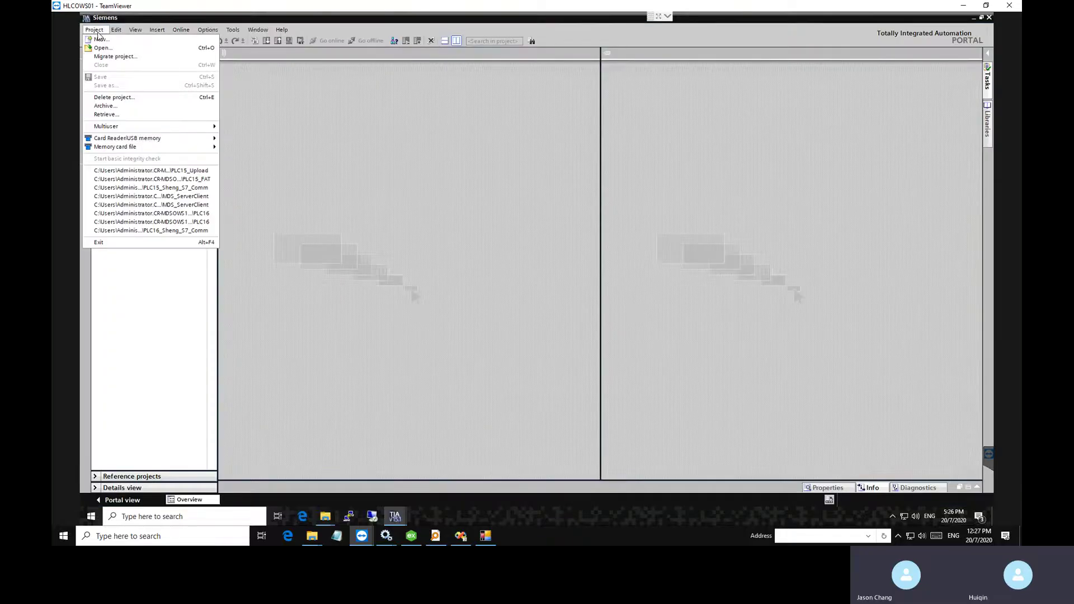
left_click(109, 114)
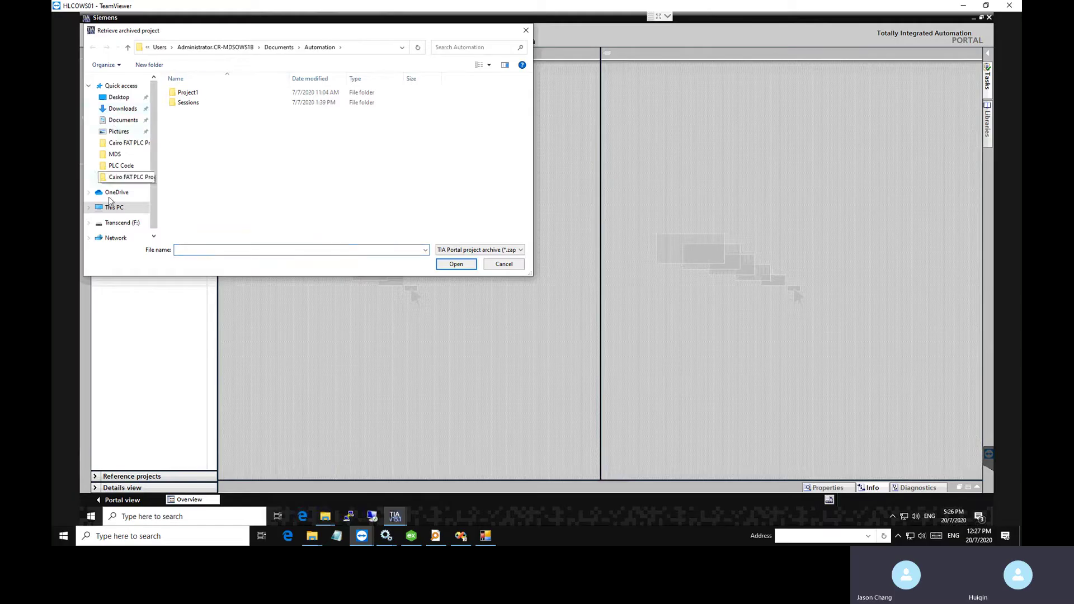
left_click(118, 97)
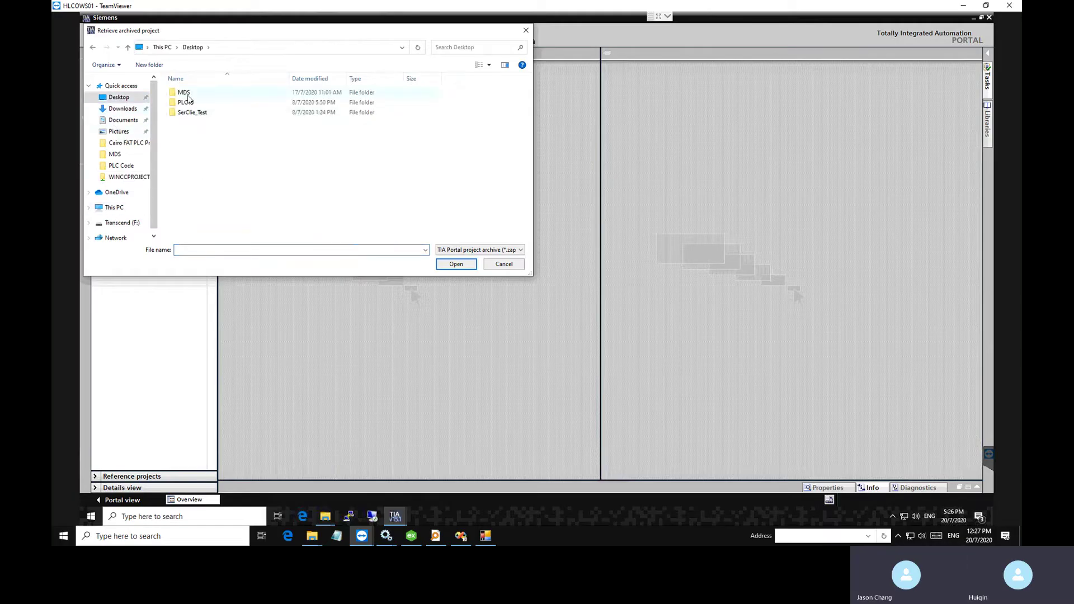
double_click(186, 93)
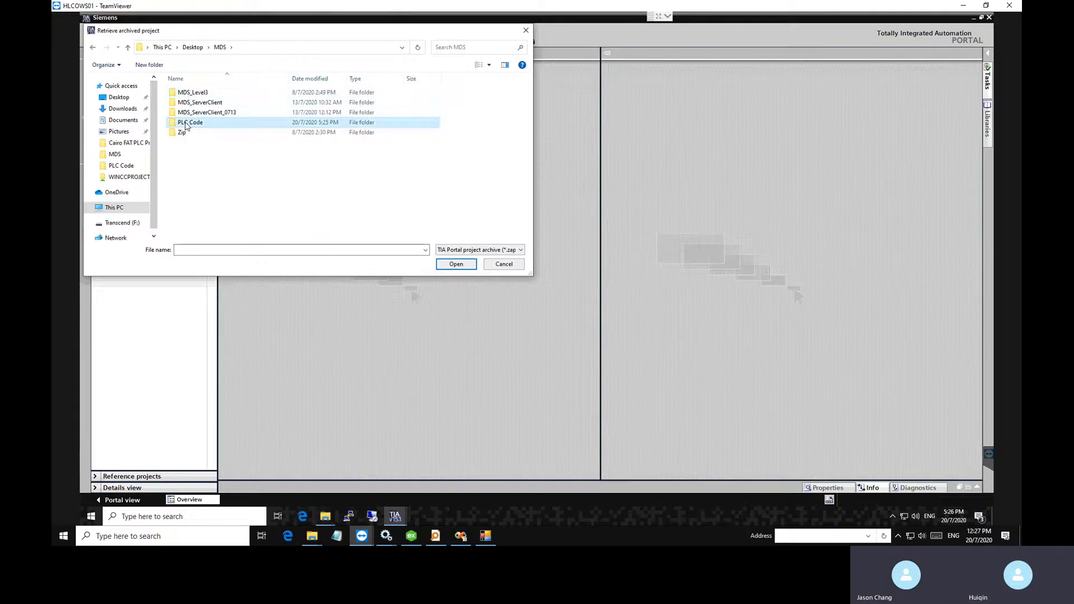
double_click(189, 123)
double_click(196, 103)
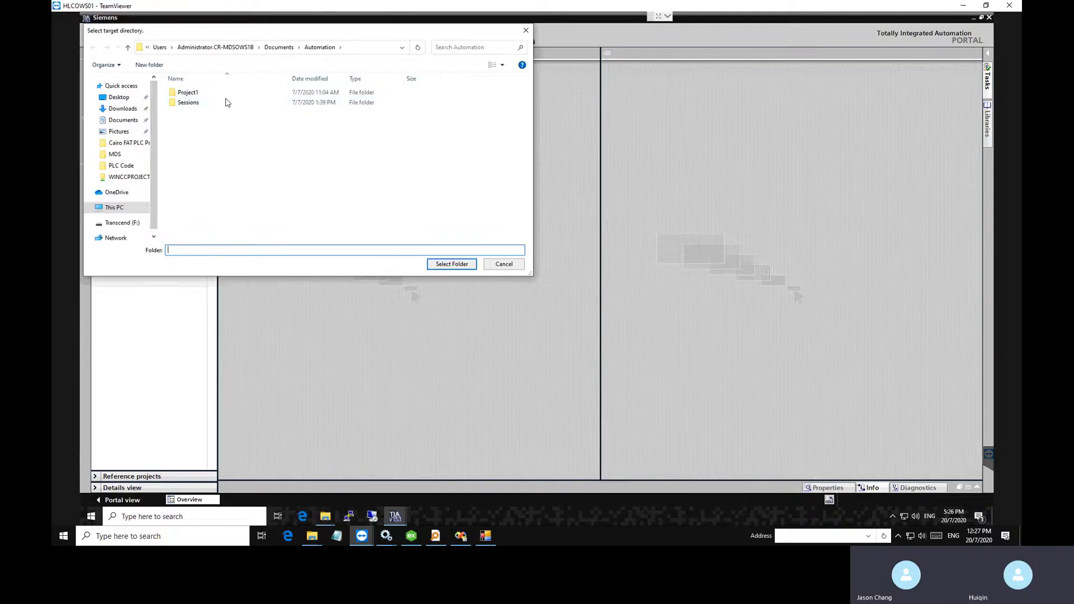
Step: Create a folder named PLC19 in Desktop > MDS > PLC Code and retrieve the archived project into it
left_click(123, 98)
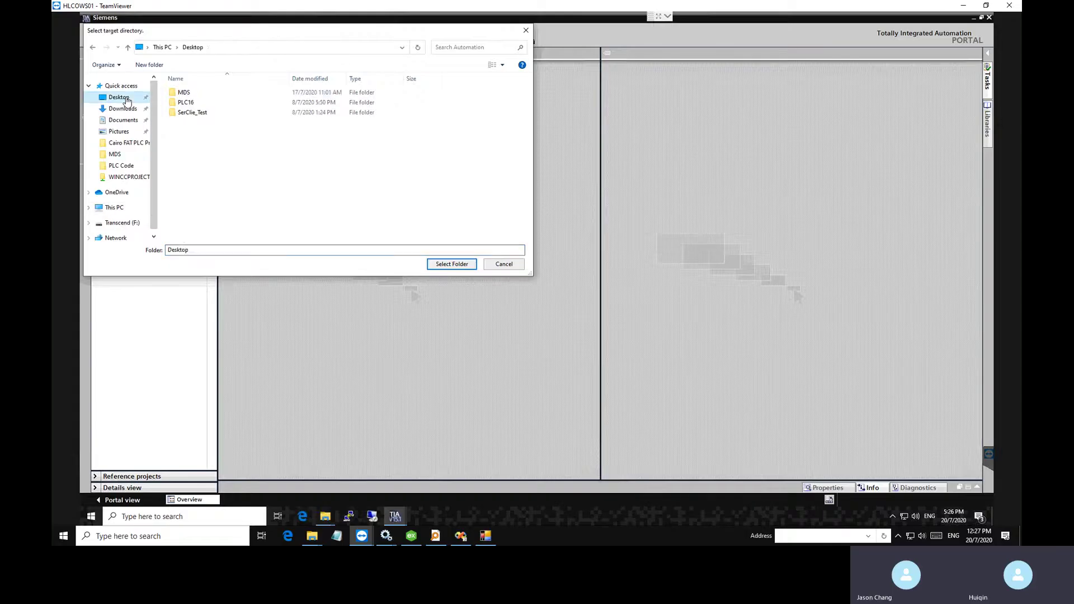
double_click(198, 94)
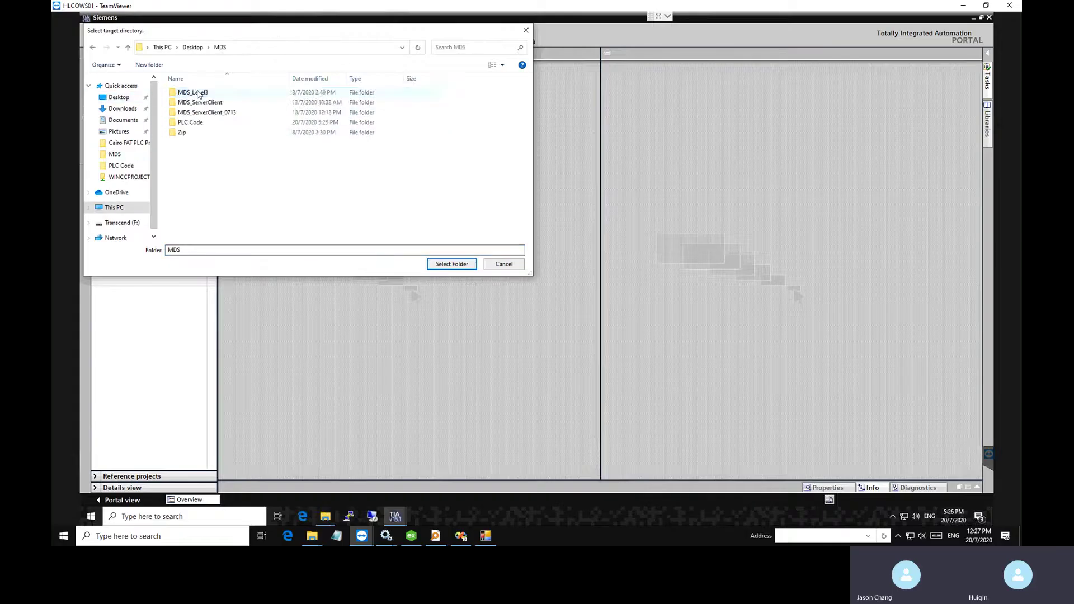
double_click(203, 124)
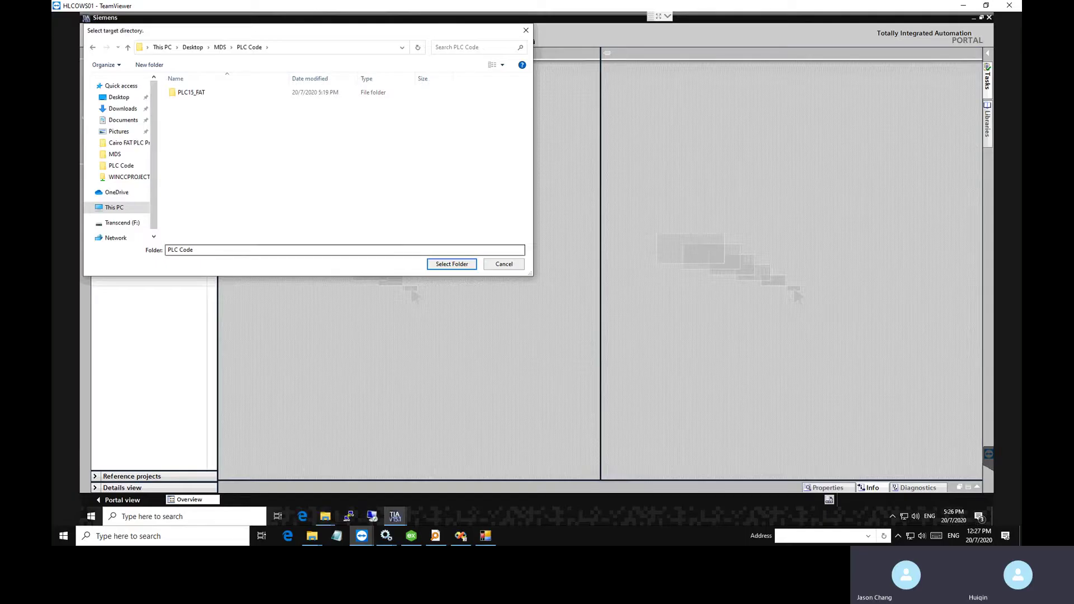
right_click(240, 134)
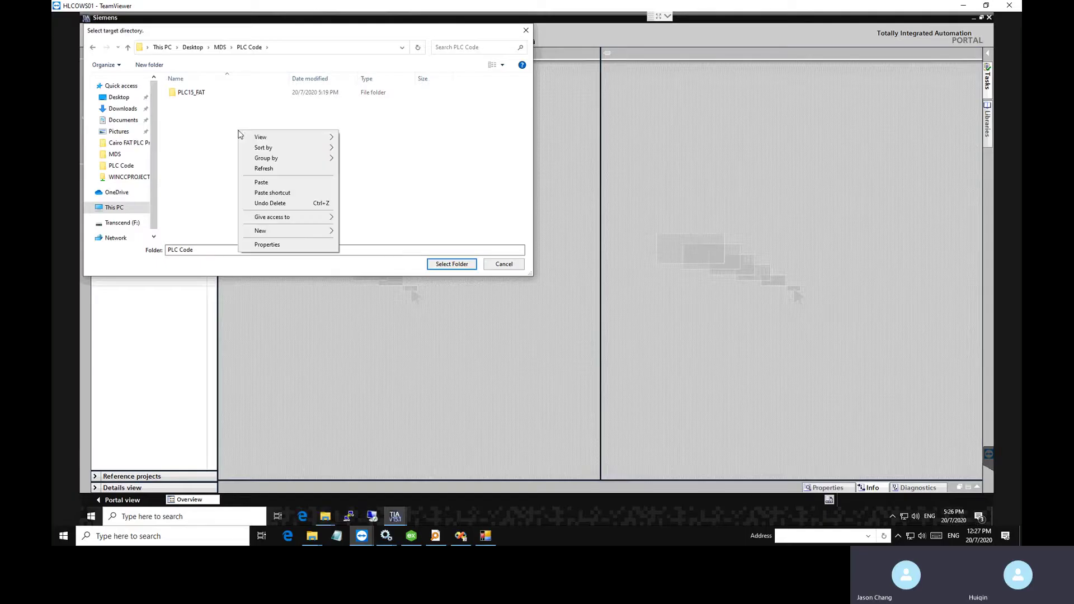
mouse_move(270, 236)
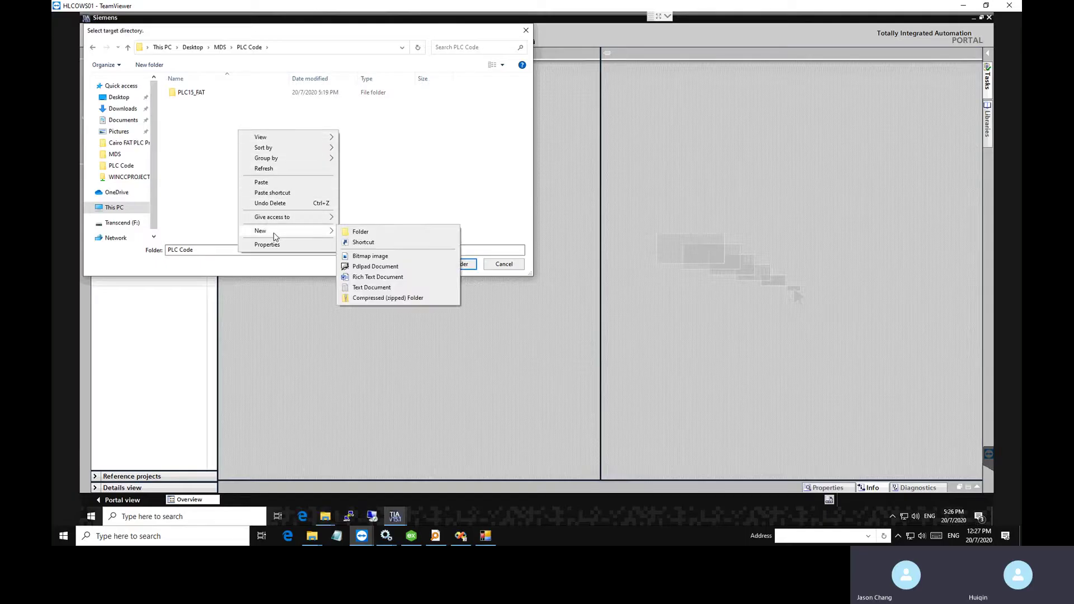
left_click(347, 231)
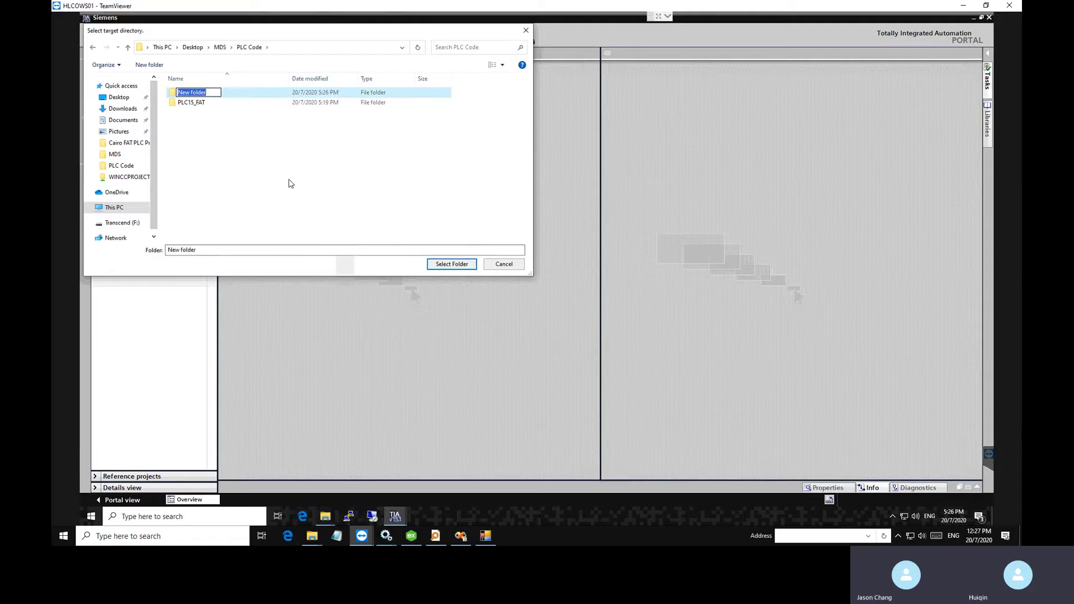
type("PLC19")
key("Return")
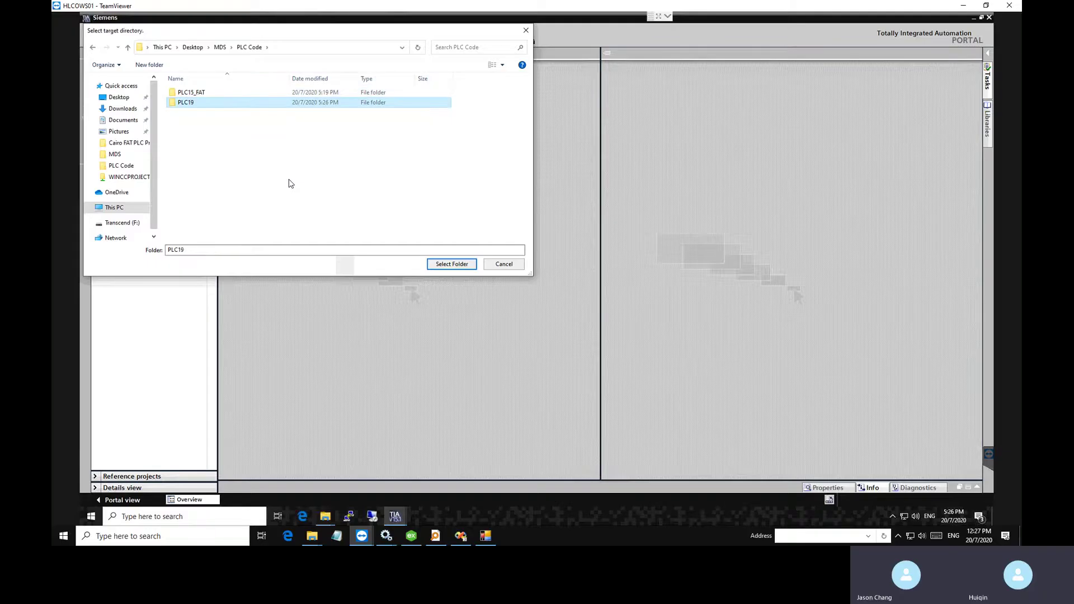
left_click(438, 264)
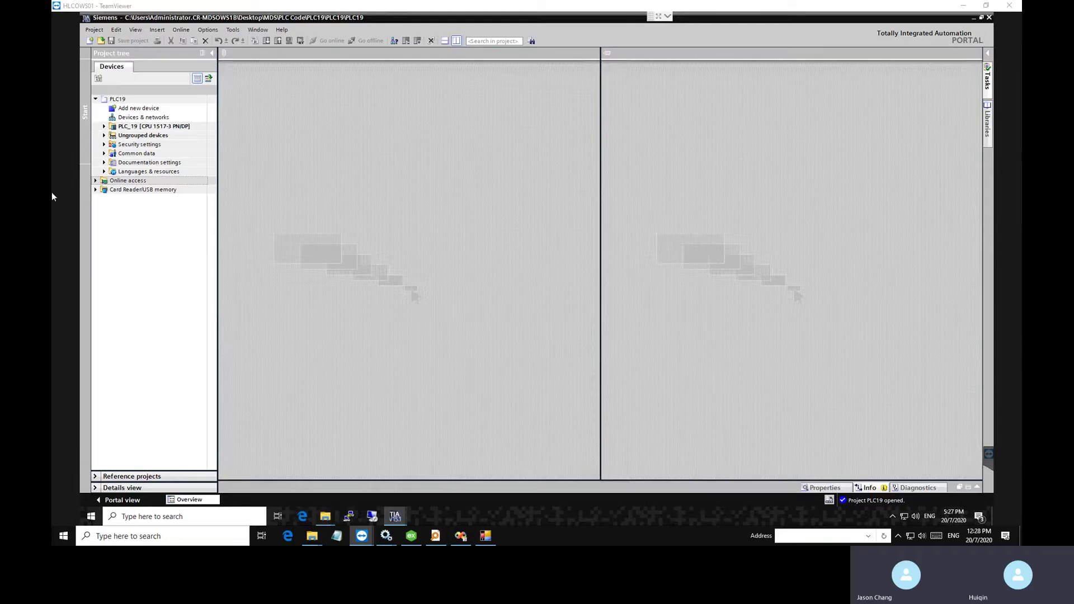
Step: Compile the PLC_19 device, and save the PLC19 project before closing TIA Portal
left_click(106, 134)
left_click(104, 126)
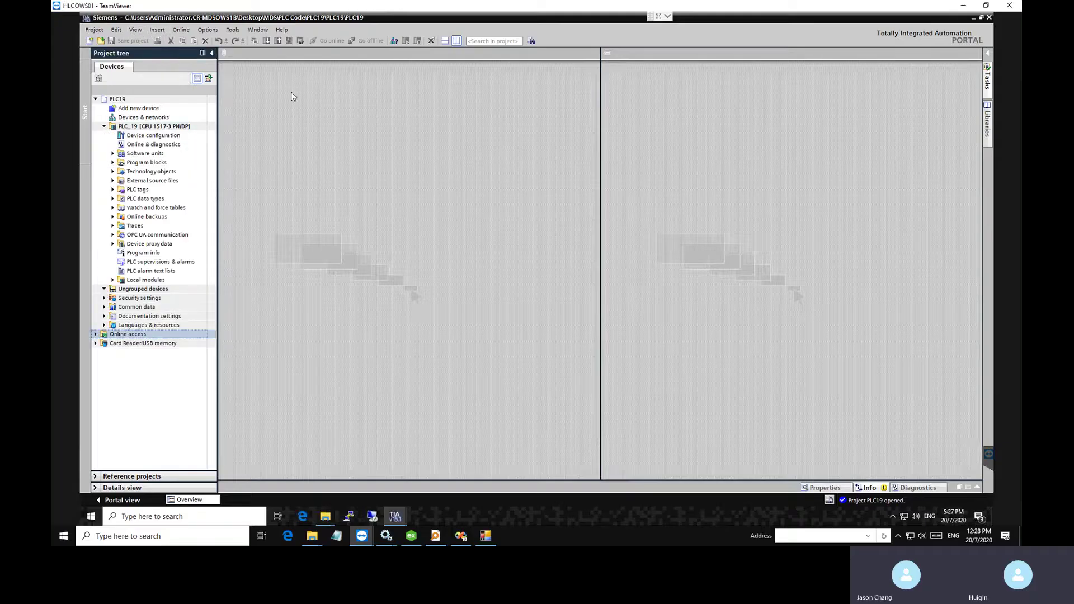
left_click(136, 127)
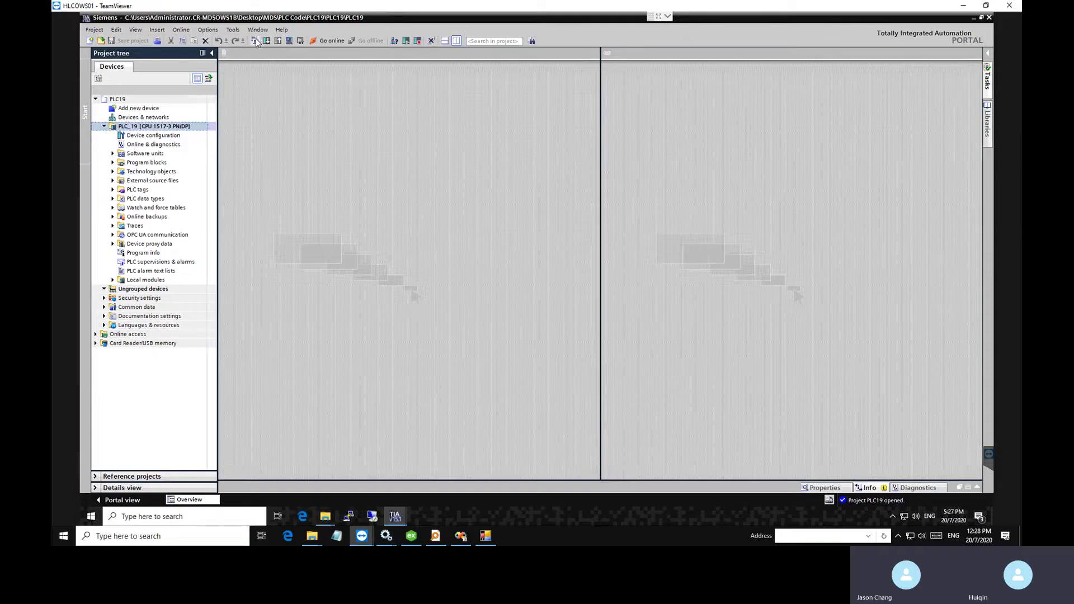
left_click(256, 40)
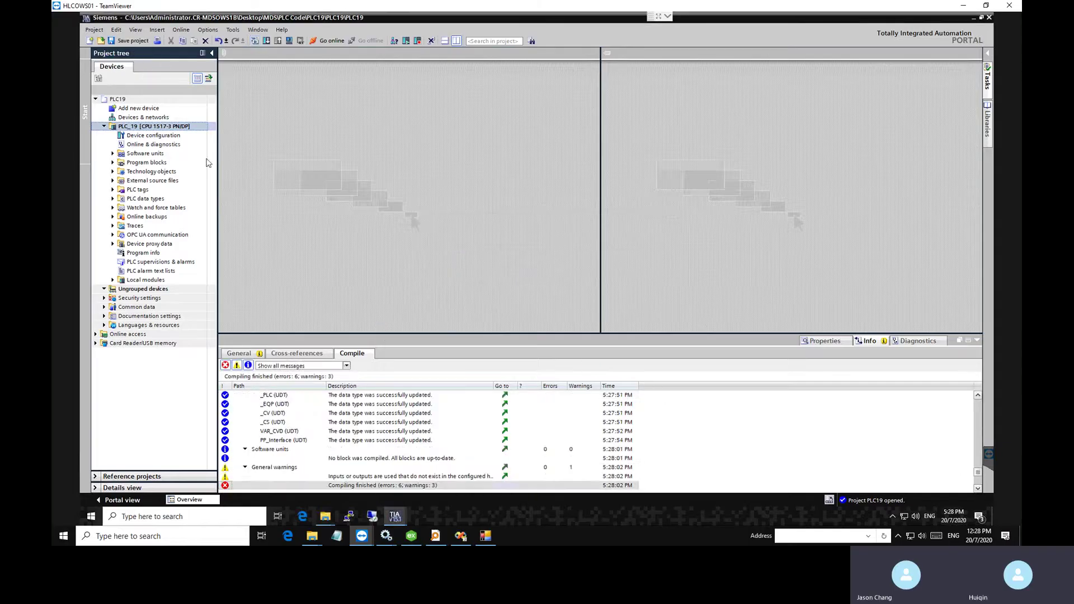
left_click(137, 43)
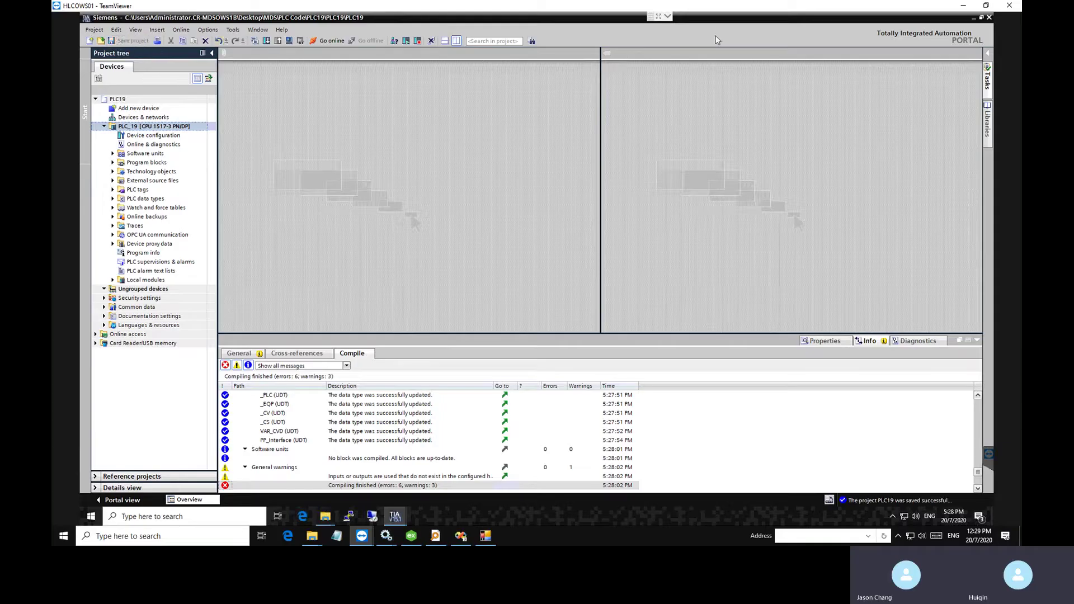
left_click(990, 18)
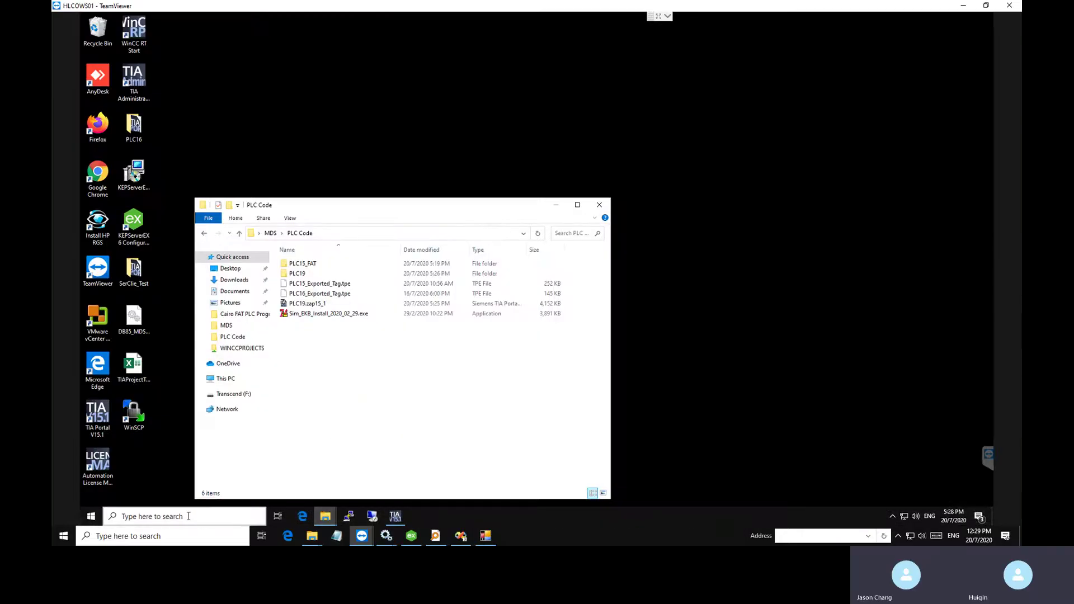
Step: Find TIA Portal Exporter among the installed programs and launch it
left_click(189, 516)
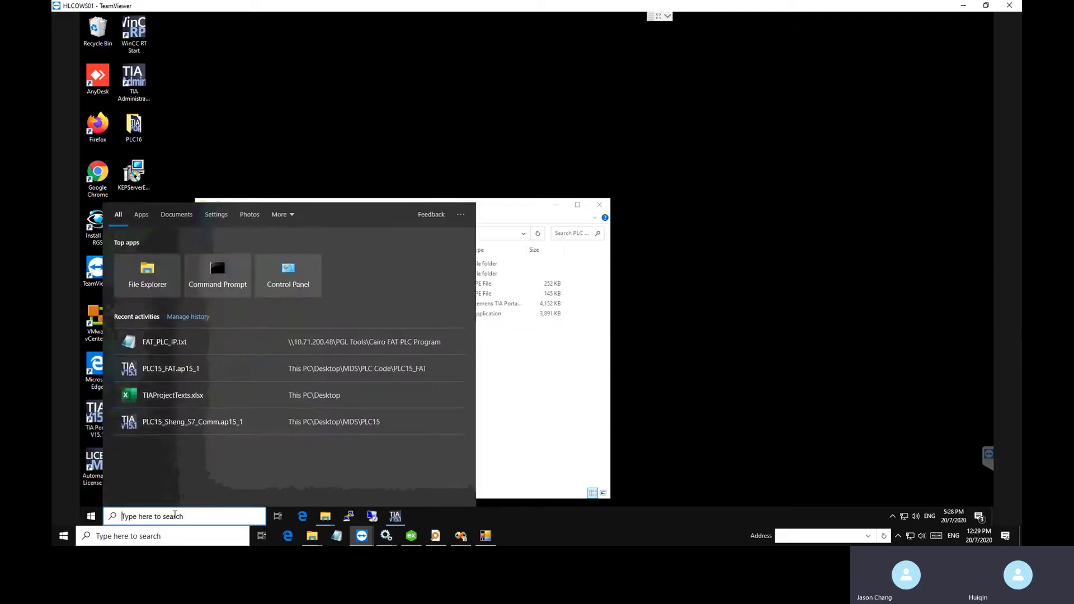
left_click(91, 516)
scroll(136, 401, "down", 10)
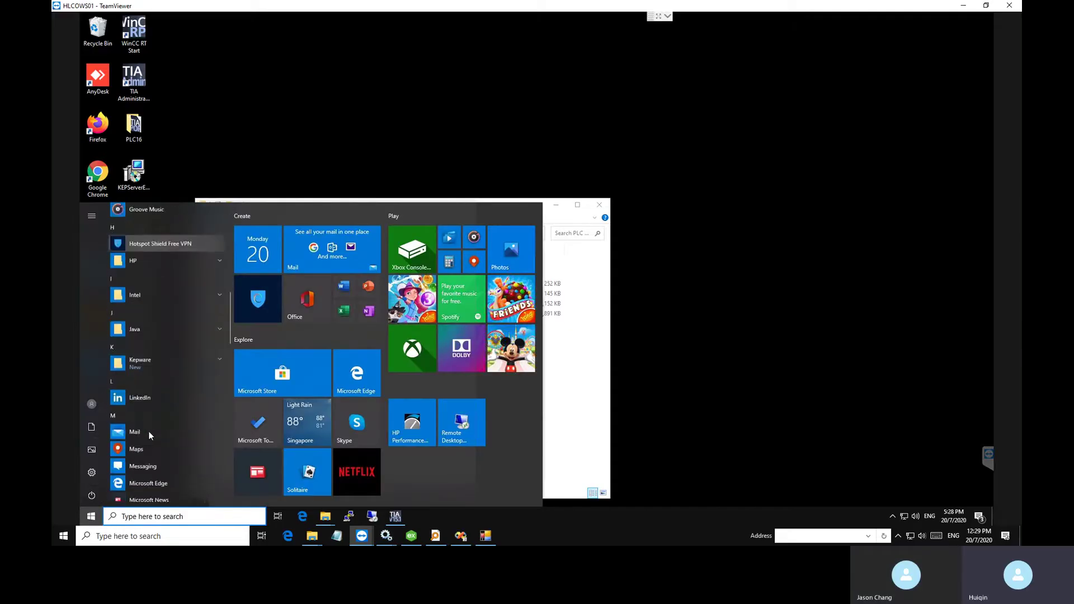
scroll(149, 431, "down", 10)
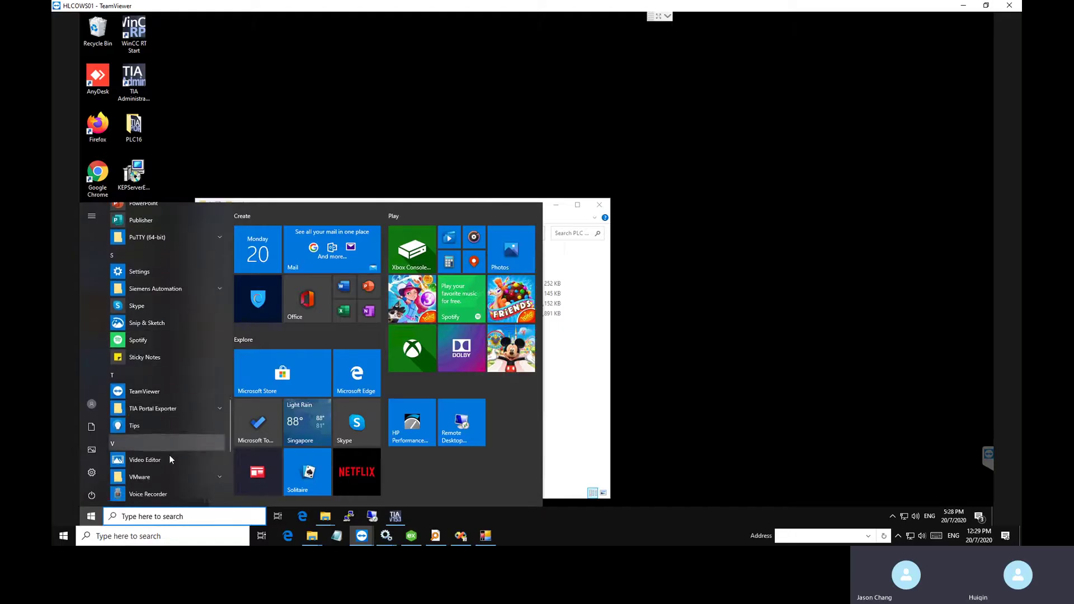
left_click(180, 408)
left_click(176, 428)
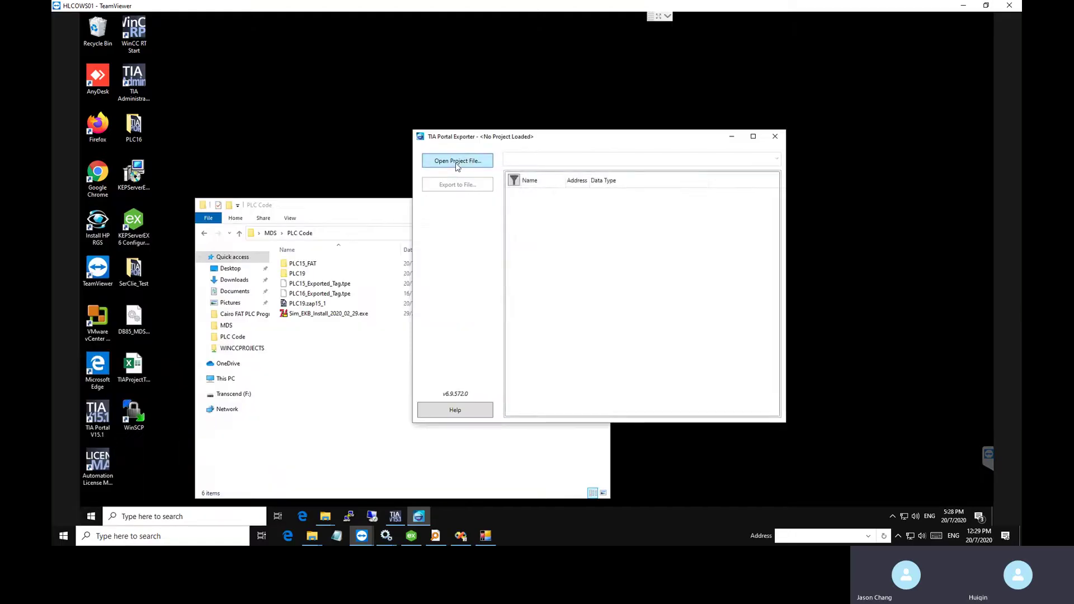
Step: Open the project file PLC19.ap15_1 from Desktop > MDS > PLC Code > PLC19 > PLC19 in TIA Portal Exporter
left_click(457, 162)
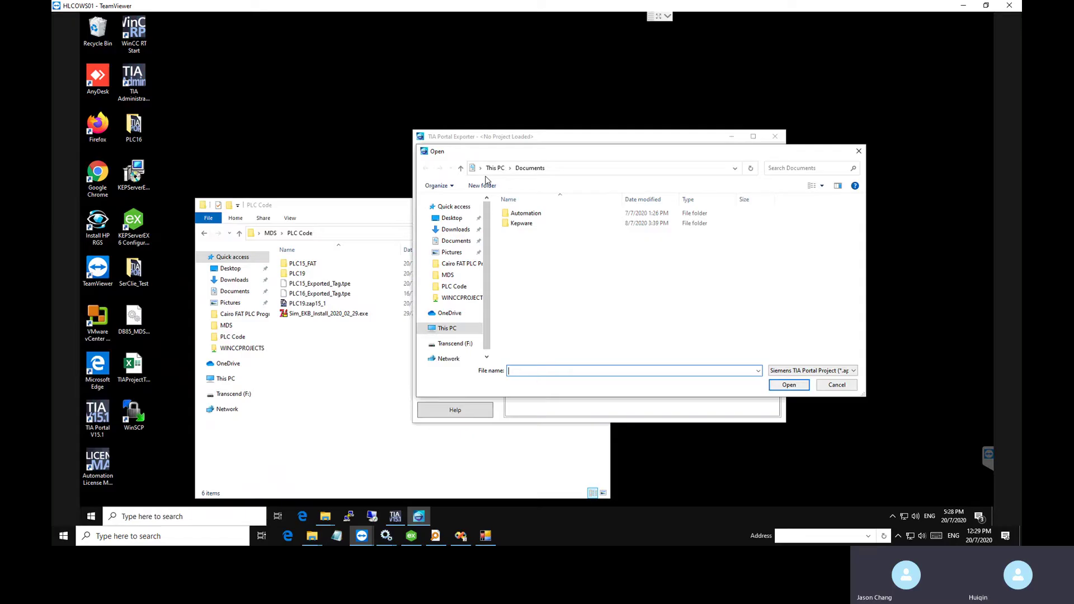
left_click(446, 276)
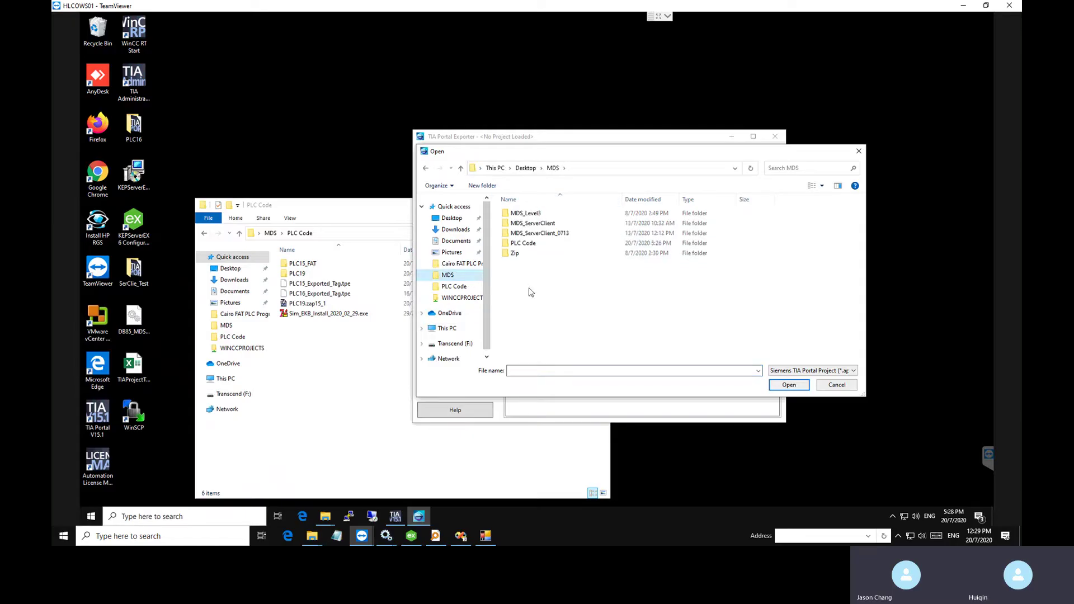
double_click(530, 246)
double_click(519, 224)
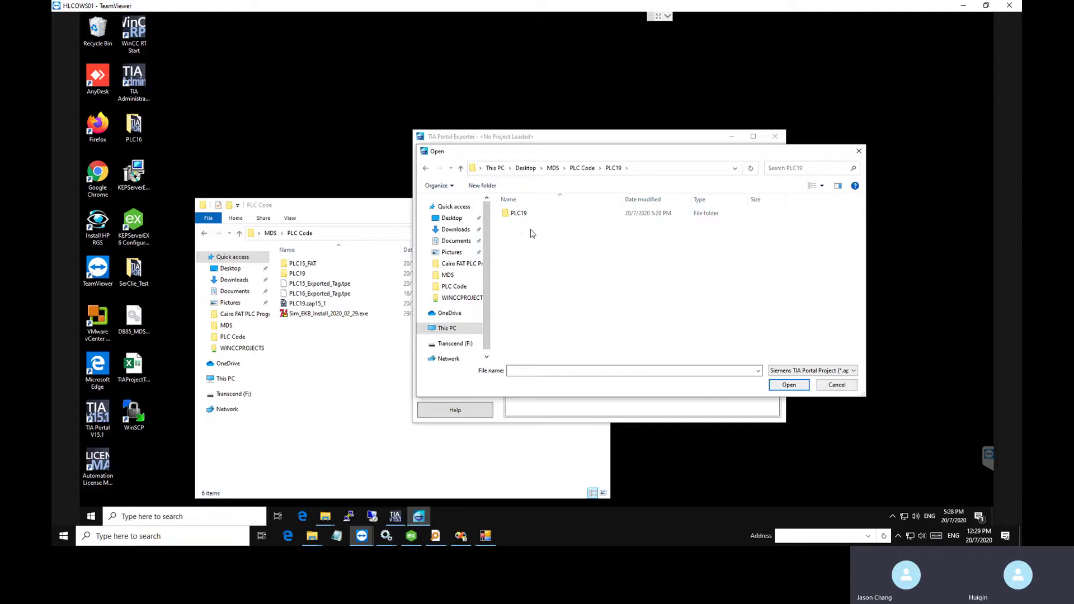
double_click(518, 213)
left_click(525, 283)
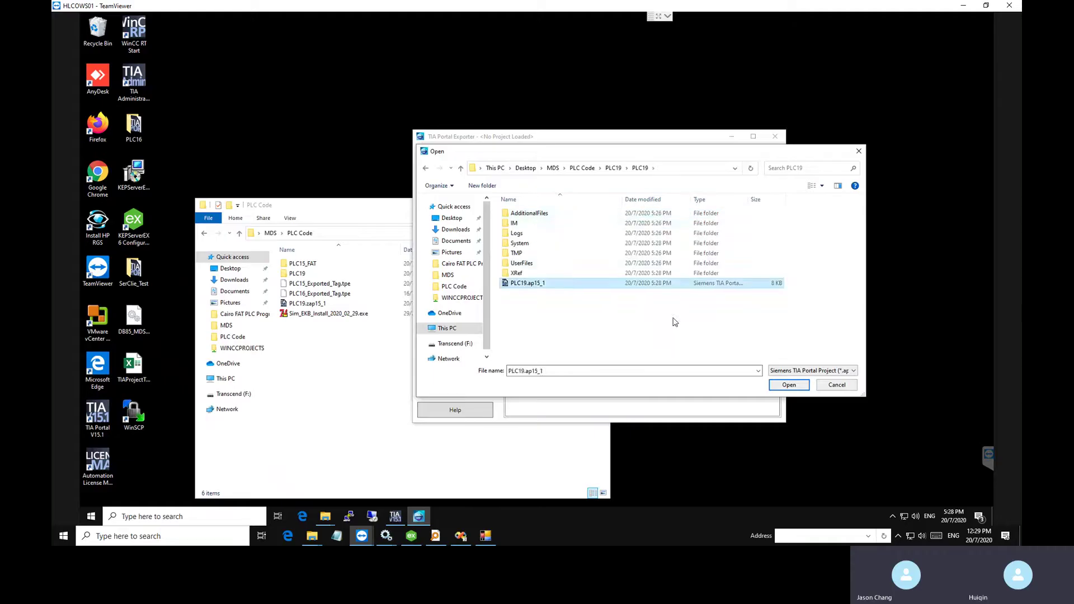
left_click(780, 385)
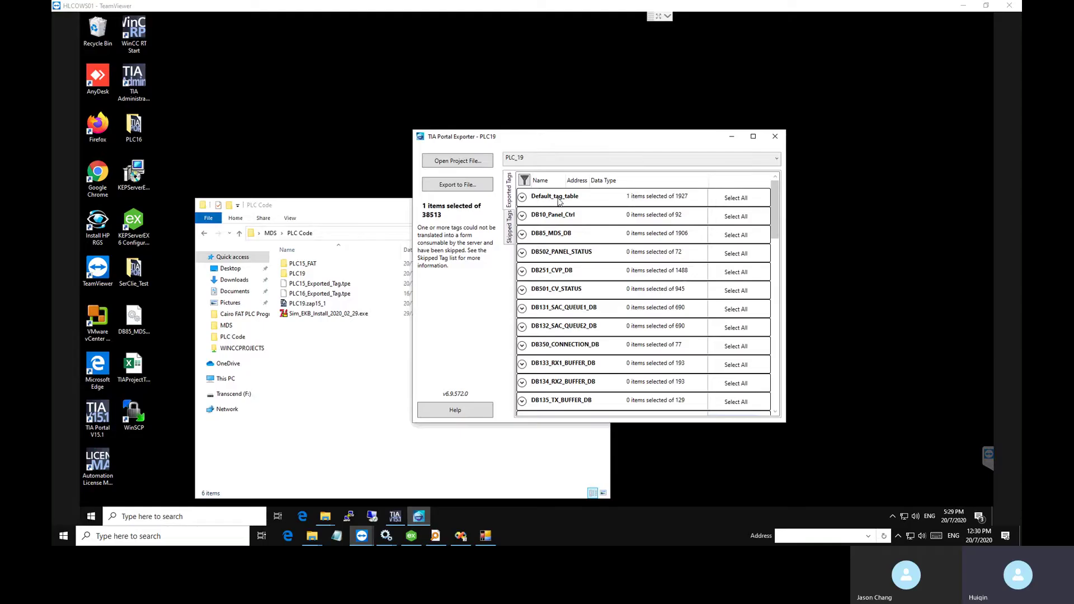
Step: Select all tags of Default_tag_table and DB85_MDS_DB for export
left_click(736, 198)
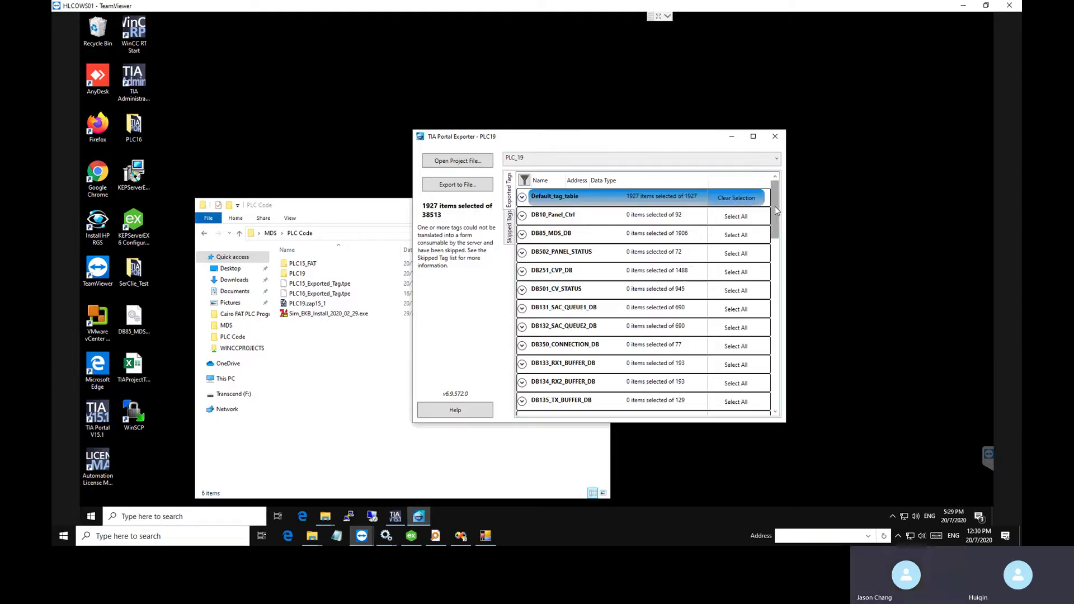
mouse_move(777, 211)
left_mouse_down()
mouse_move(782, 383)
mouse_move(782, 209)
left_mouse_up()
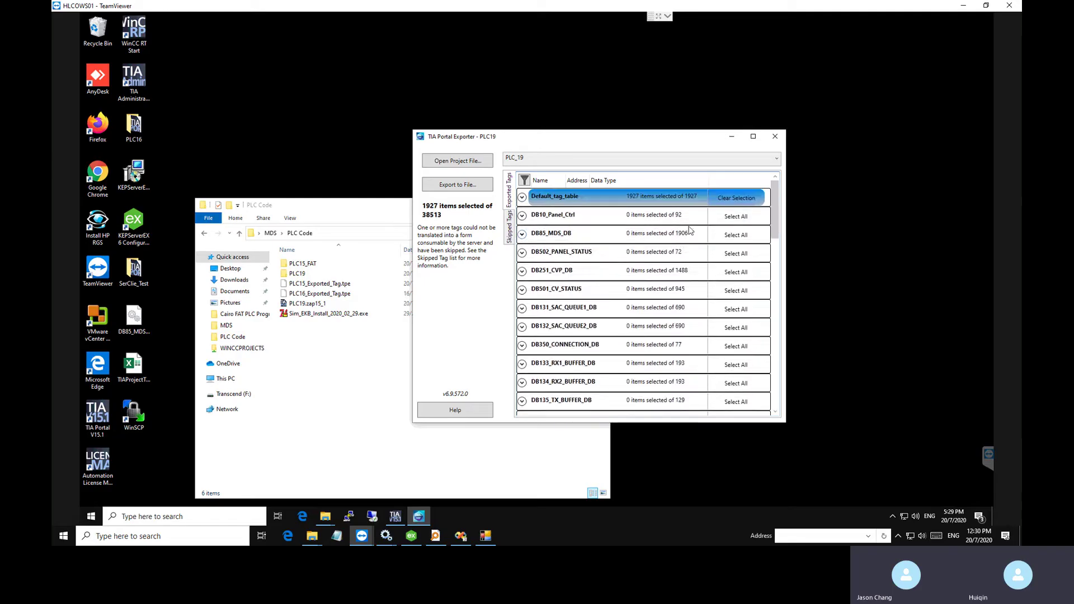
left_click(735, 235)
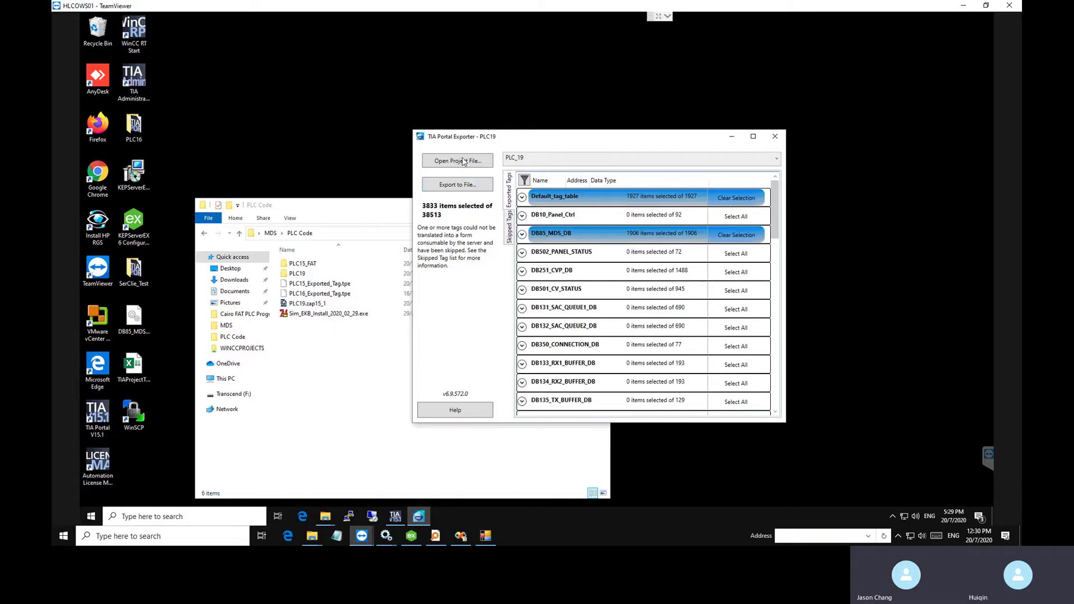
Step: Export the selected tags to Desktop > MDS > PLC Code as PLC19_Exported_Tag.tpe, basing the file name on PLC16_Exported_Tag.tpe
left_click(460, 187)
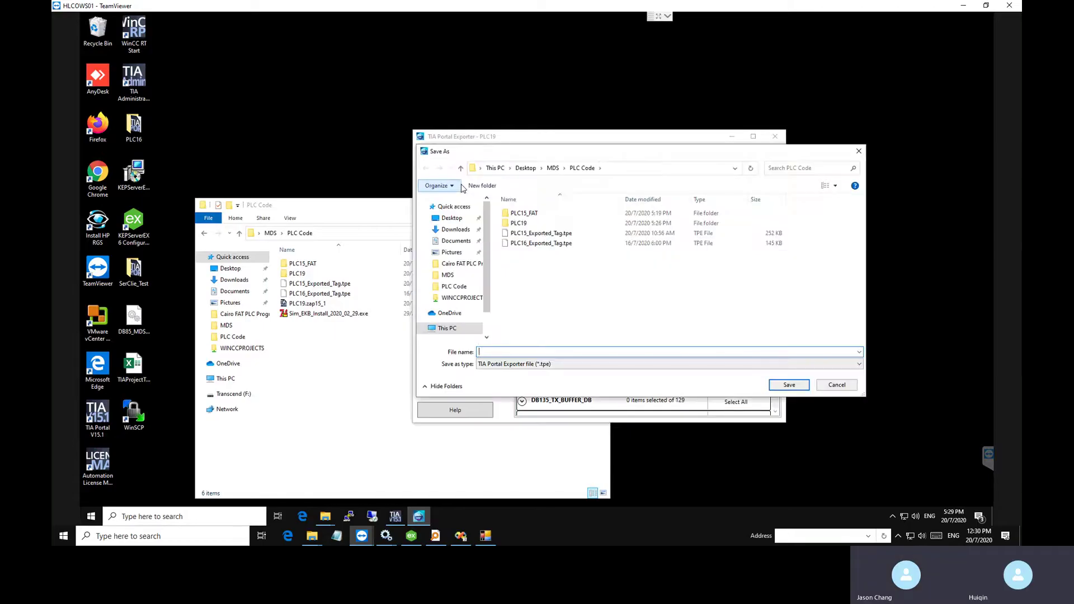
left_click(532, 244)
left_click(497, 352)
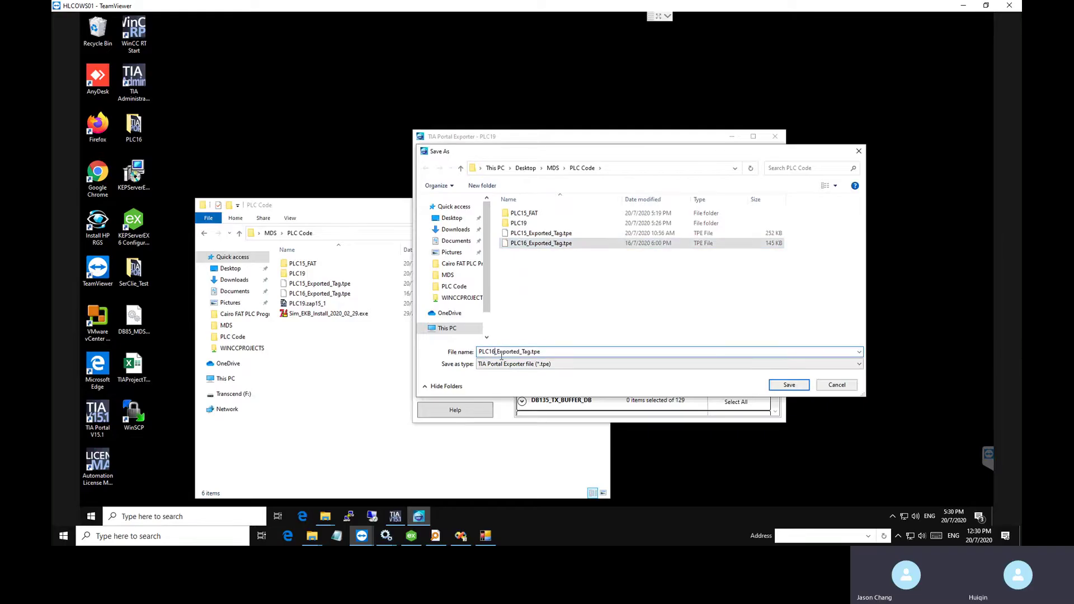
key("BackSpace")
key("BackSpace")
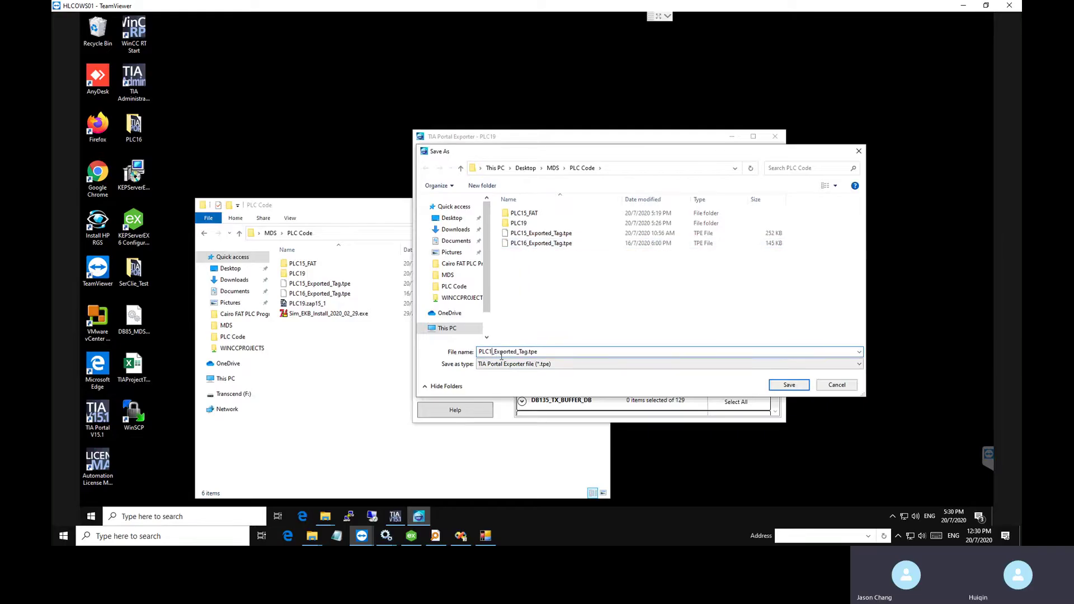
key("Return")
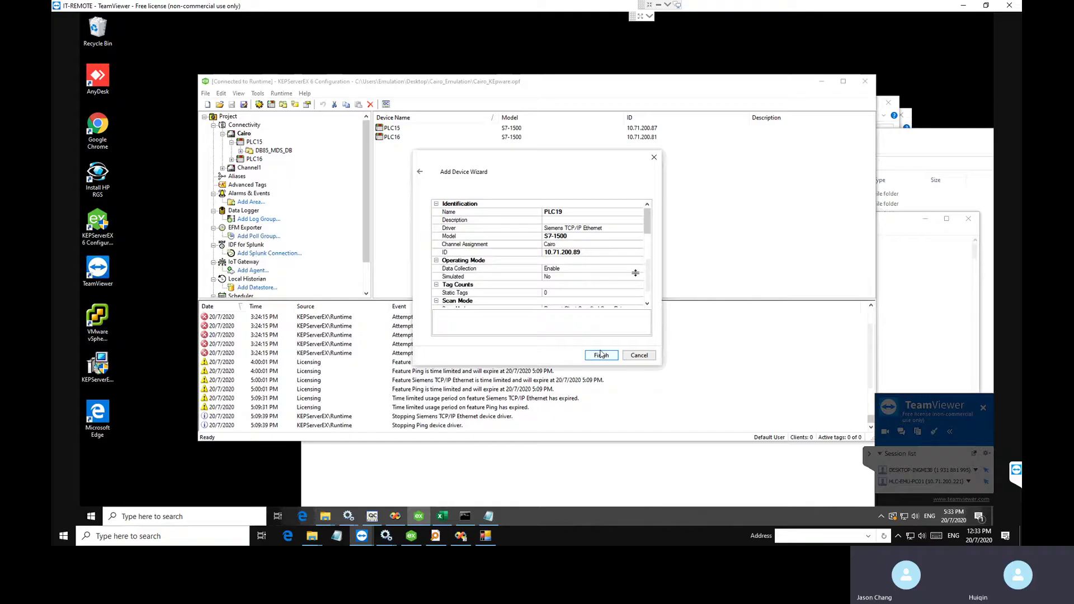
Step: Finish adding device PLC19 in KEPServerEX and set PLC19_Exported_Tag.tpe from Desktop > Cairo_Emulation as its tag import file
left_click_drag(647, 224, 647, 305)
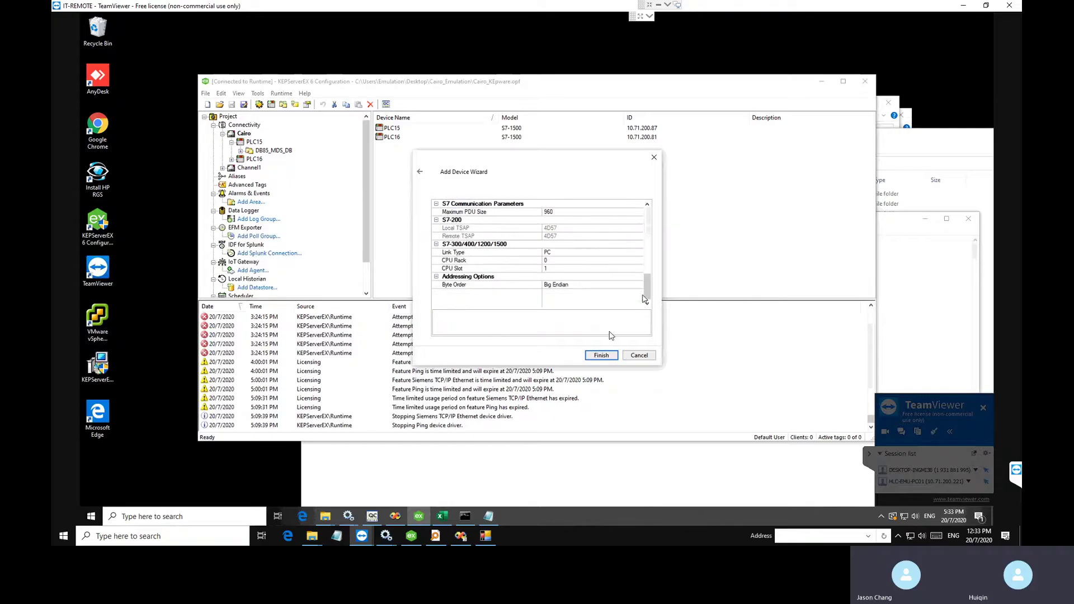
left_click(594, 357)
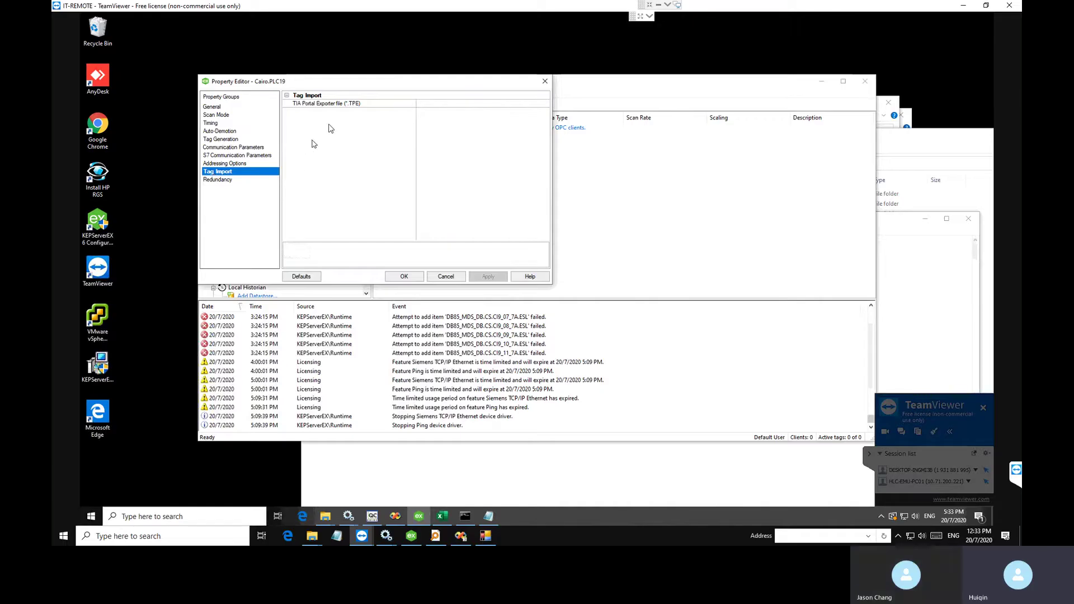
left_click(475, 105)
left_click(544, 104)
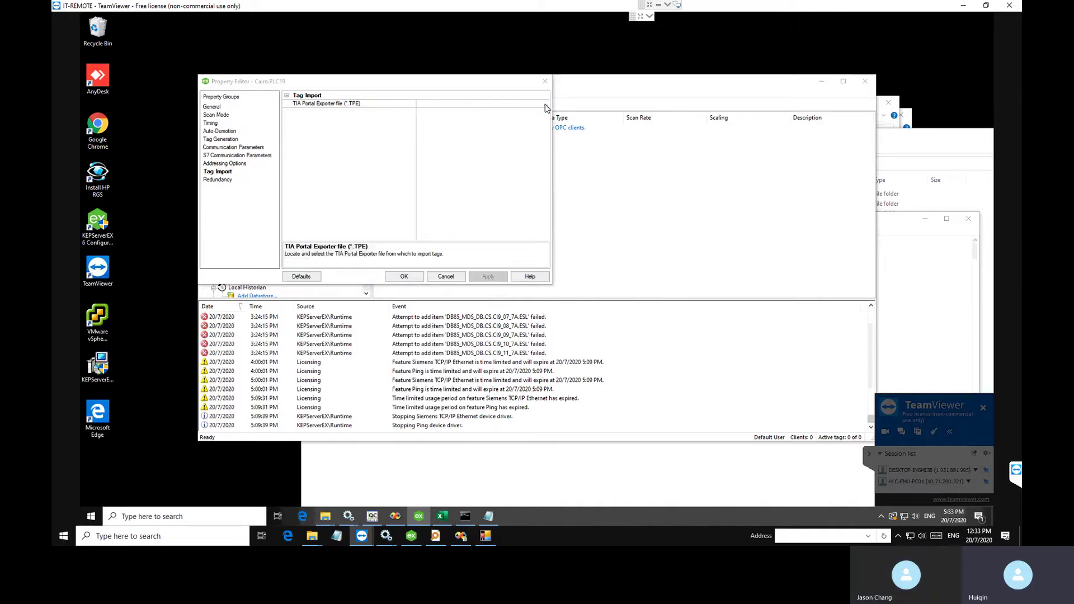
left_click(358, 178)
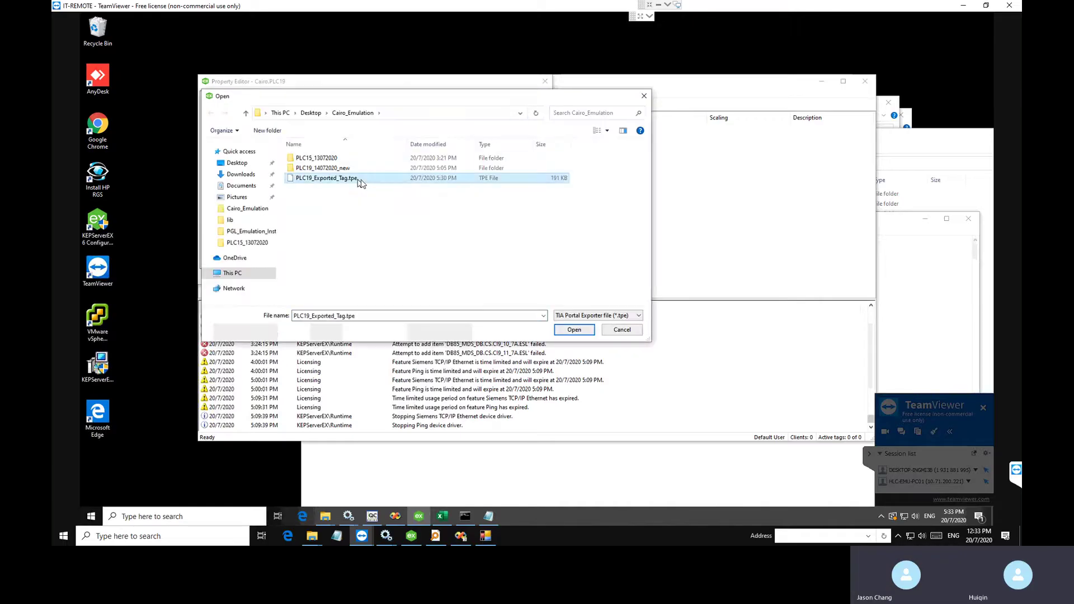
left_click(572, 330)
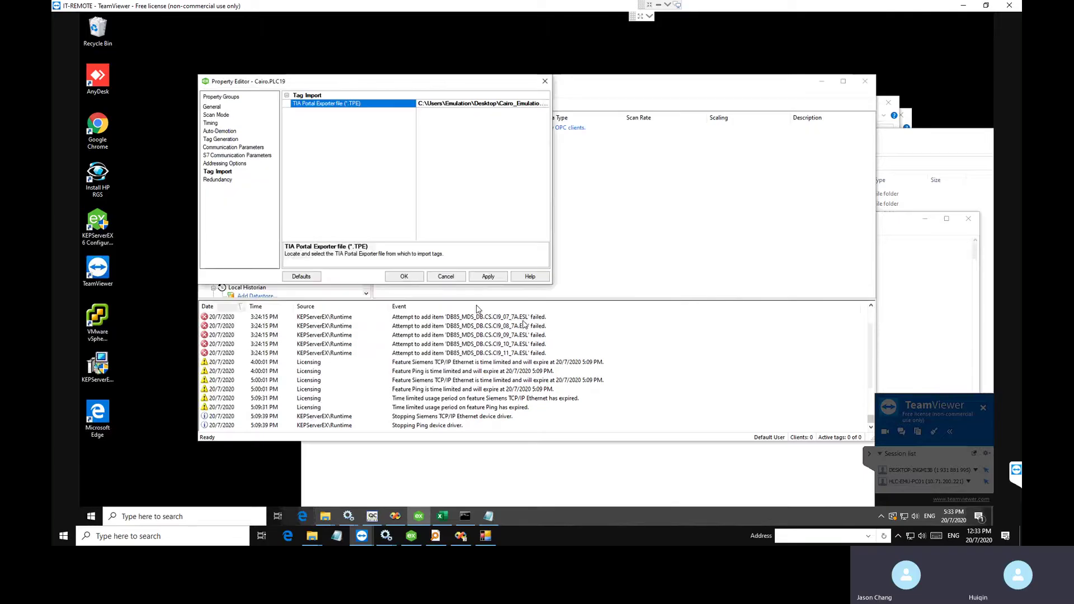
left_click(487, 276)
left_click(405, 277)
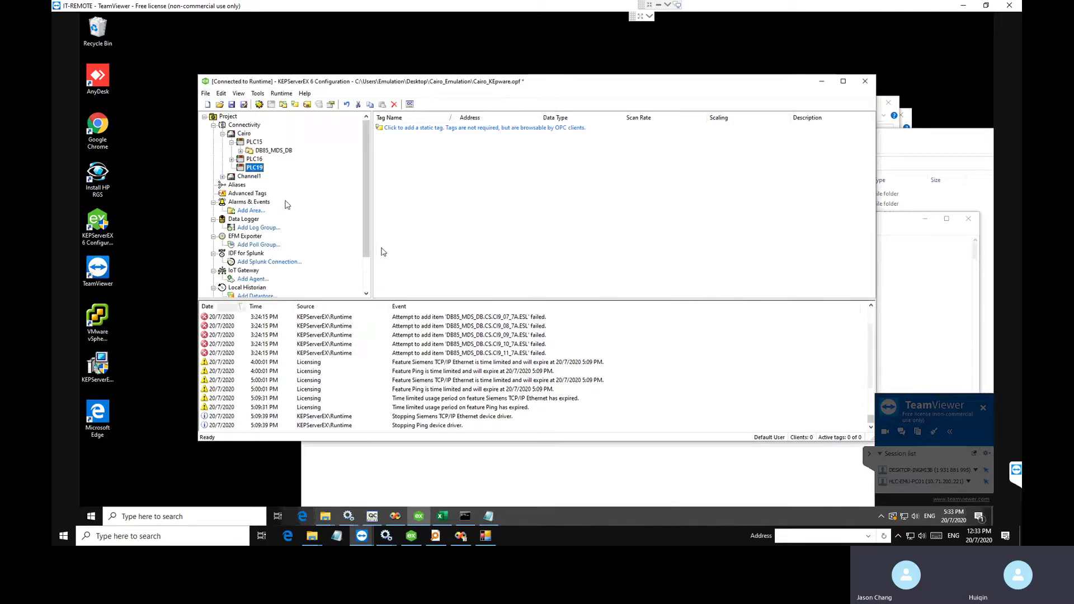
Step: Reinitialize the KEPServerEX runtime with device PLC19 selected under the Cairo channel
left_click(252, 160)
left_click(253, 168)
left_click(281, 94)
left_click(282, 129)
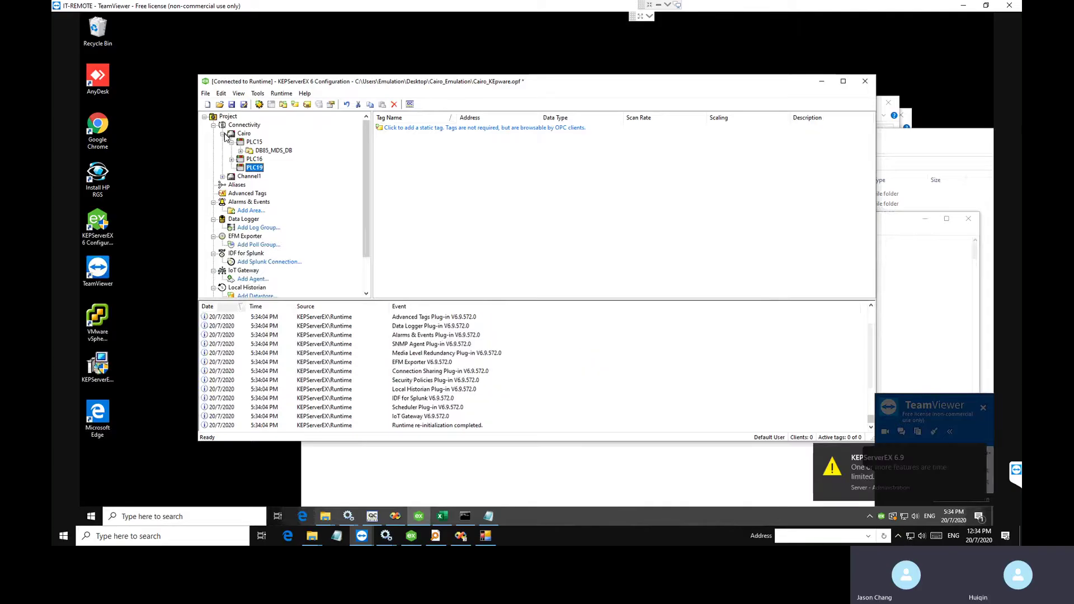
Step: Examine the values and quality of the Cairo.PLC15 items in the already running OPC Quick Client
left_click(184, 516)
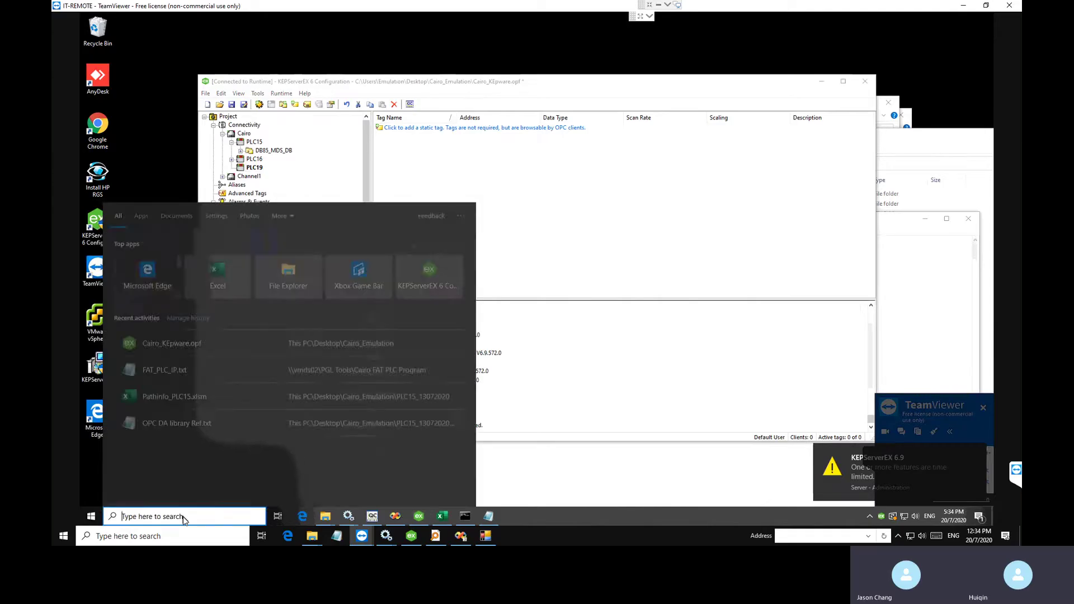
type("services")
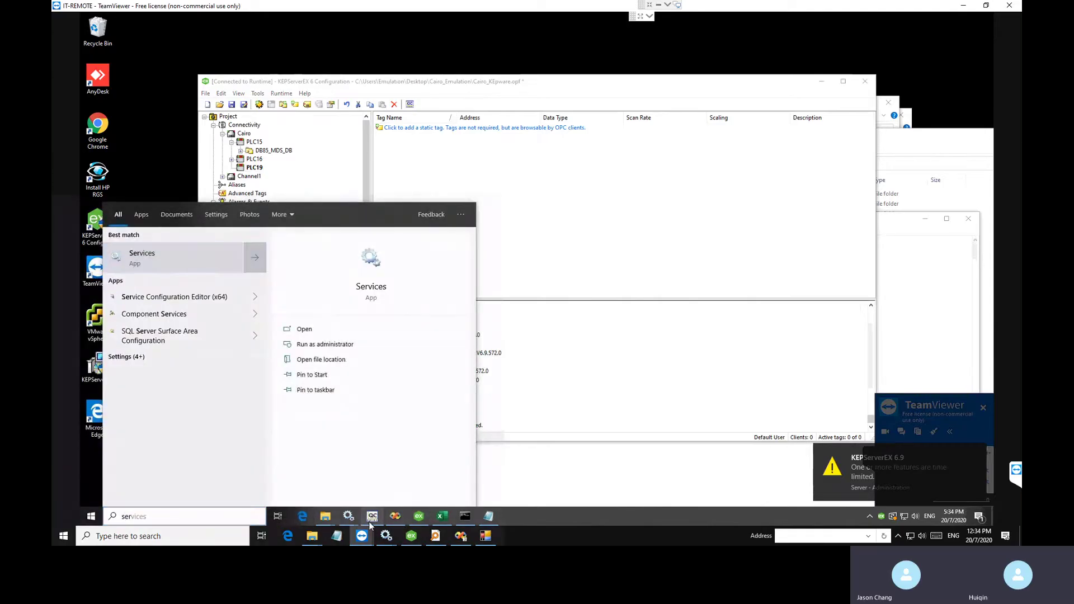
left_click(371, 517)
left_click(429, 209)
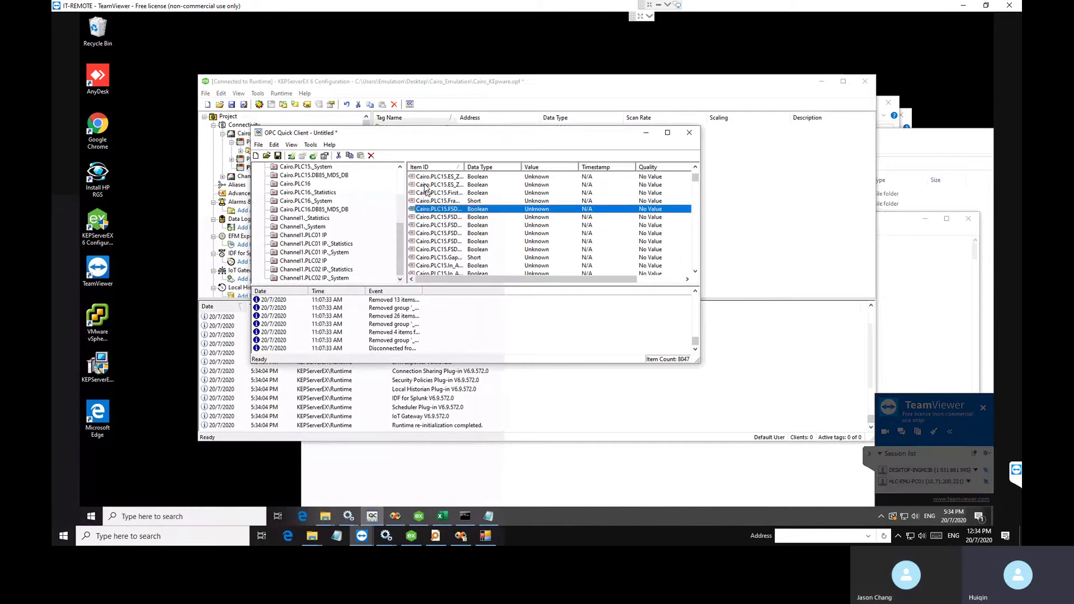
left_click(427, 185)
left_click(430, 233)
left_click(428, 201)
left_click(430, 218)
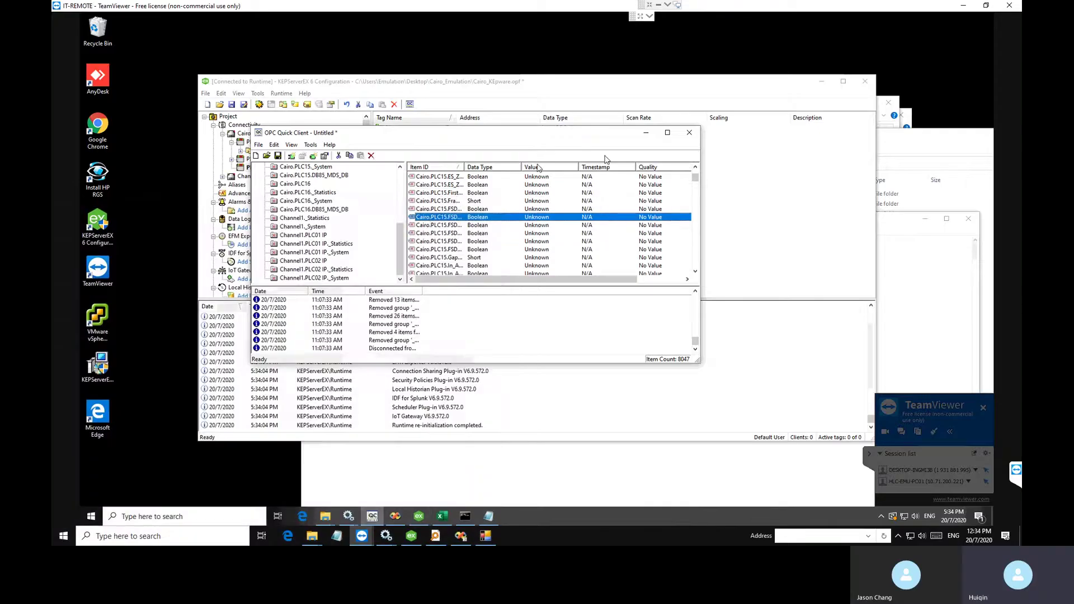
left_click(646, 133)
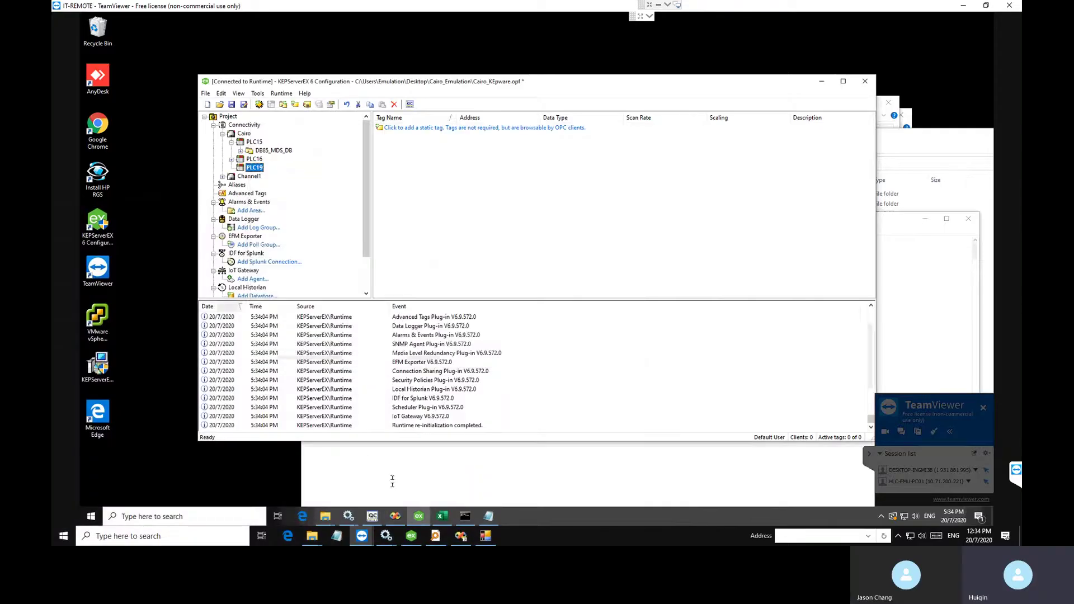
Step: Close the untitled OPC Quick Client session without saving its changes
left_click(372, 517)
left_click(689, 132)
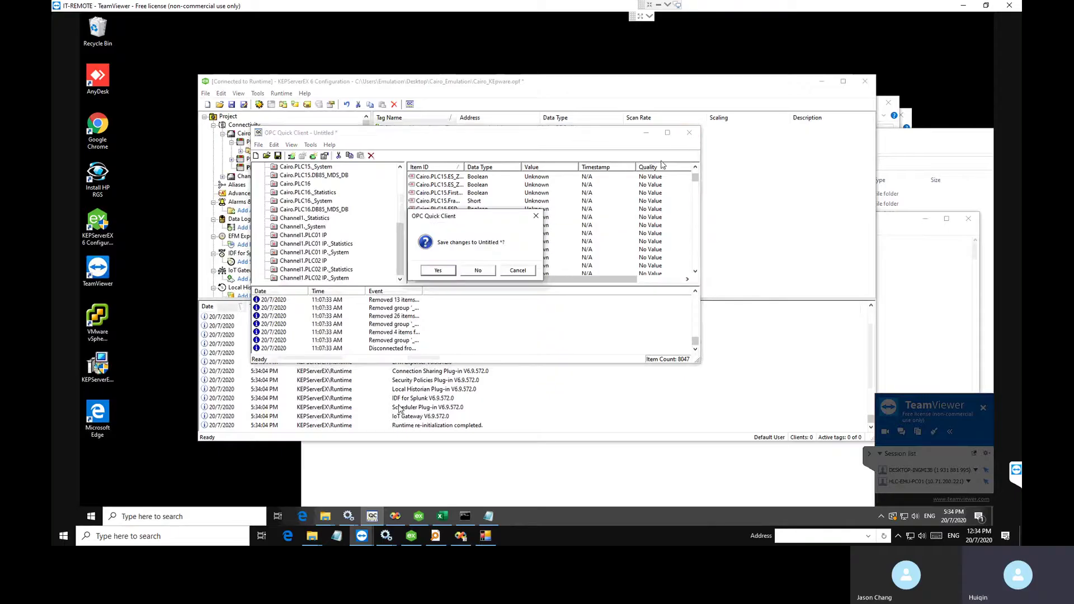
left_click(479, 270)
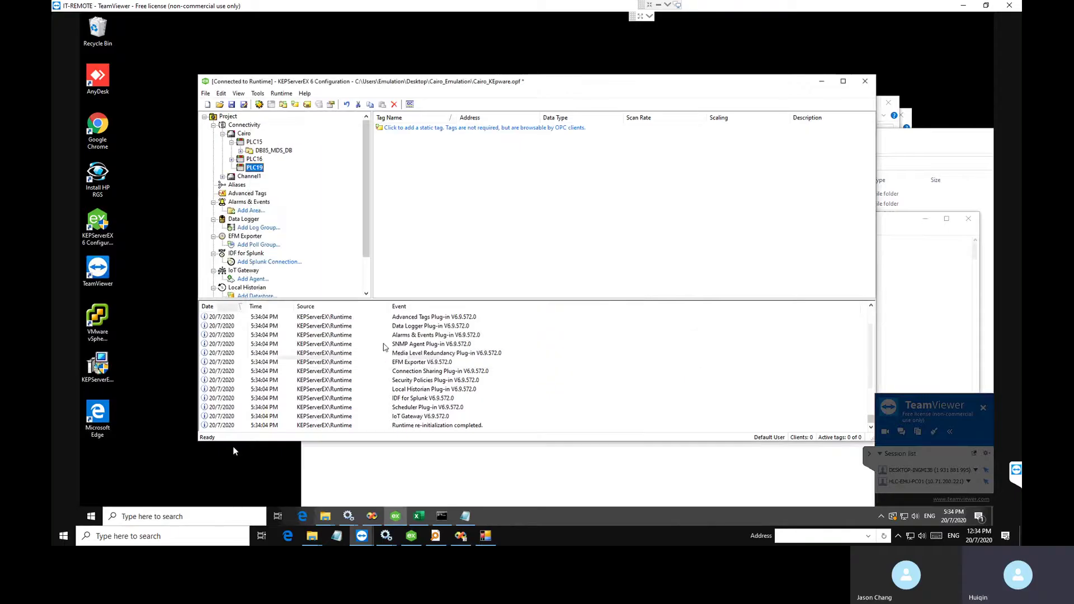
Step: Find the Windows Services app and restart the KEPServerEX 6.9 Runtime service
left_click(152, 517)
type("ser")
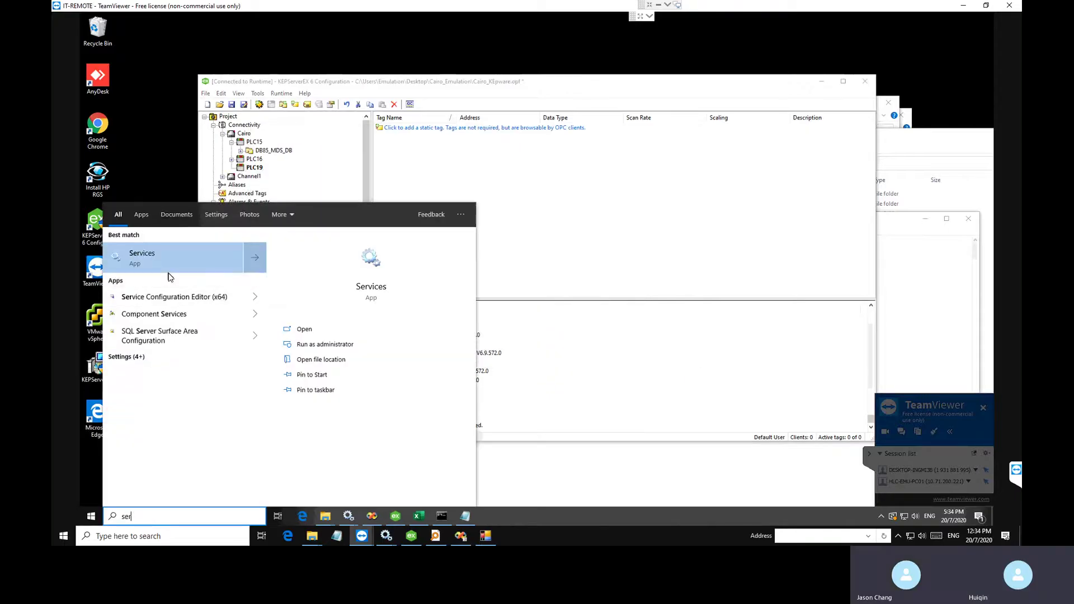
left_click(173, 258)
left_click(336, 163)
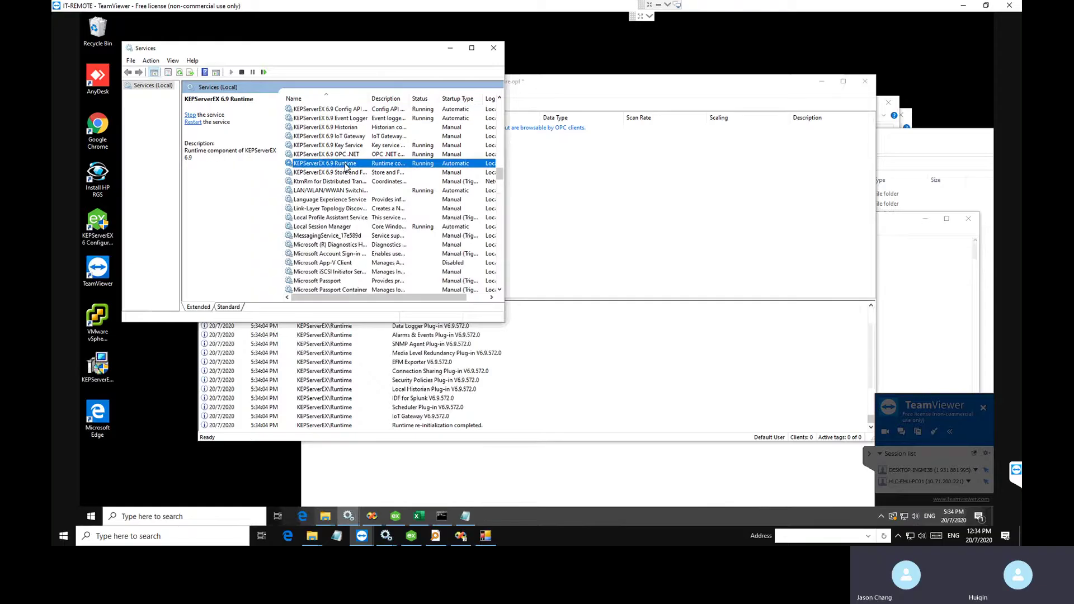
right_click(345, 163)
left_click(362, 212)
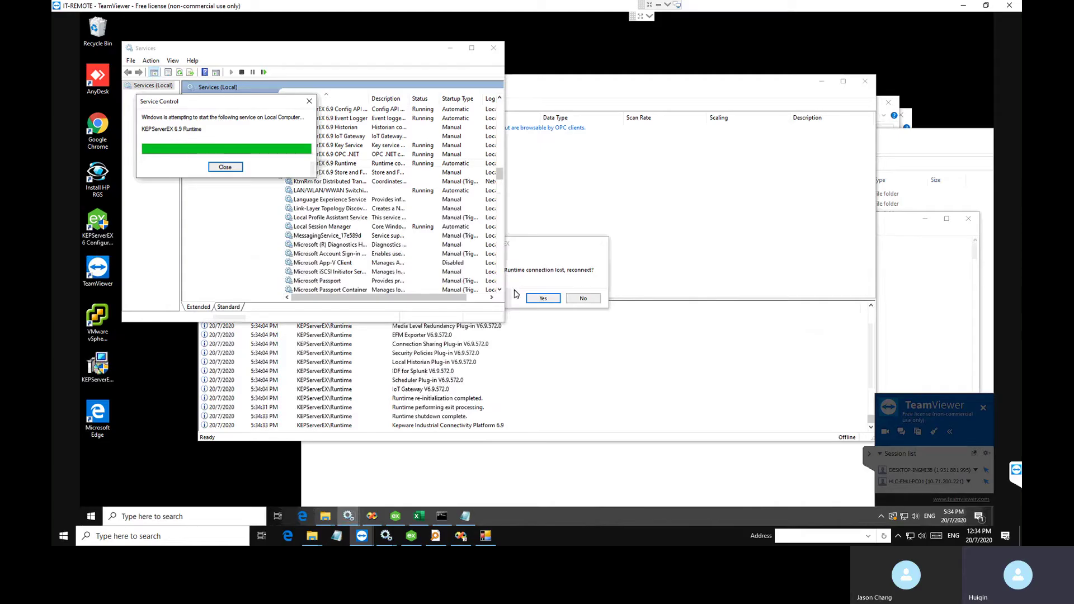
Step: Reconnect KEPServerEX Configuration to the runtime, update the runtime with the loaded project, and save the changes
left_click(543, 298)
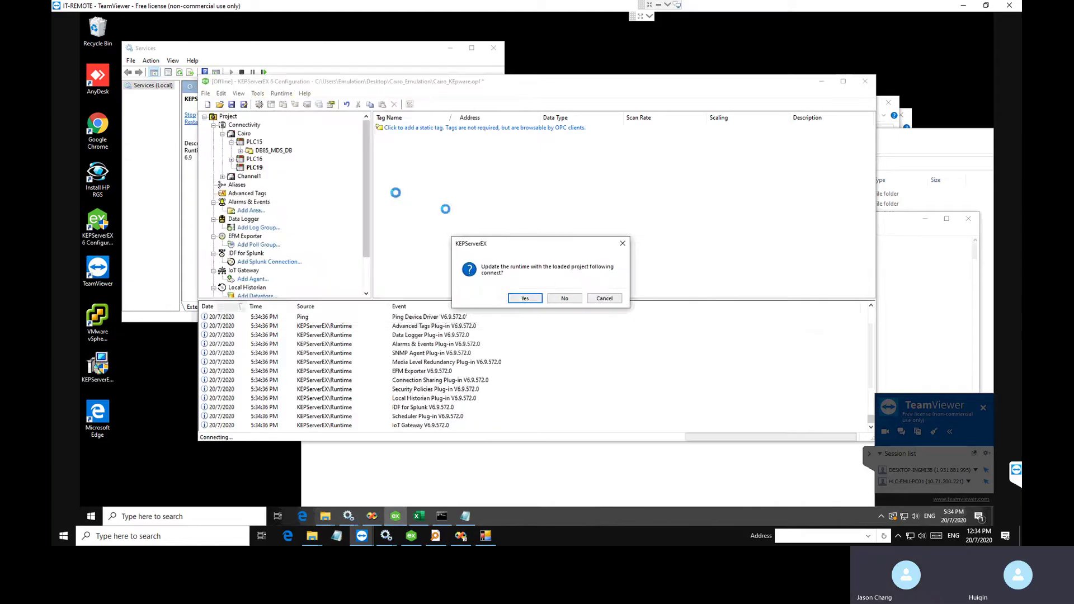
left_click(524, 300)
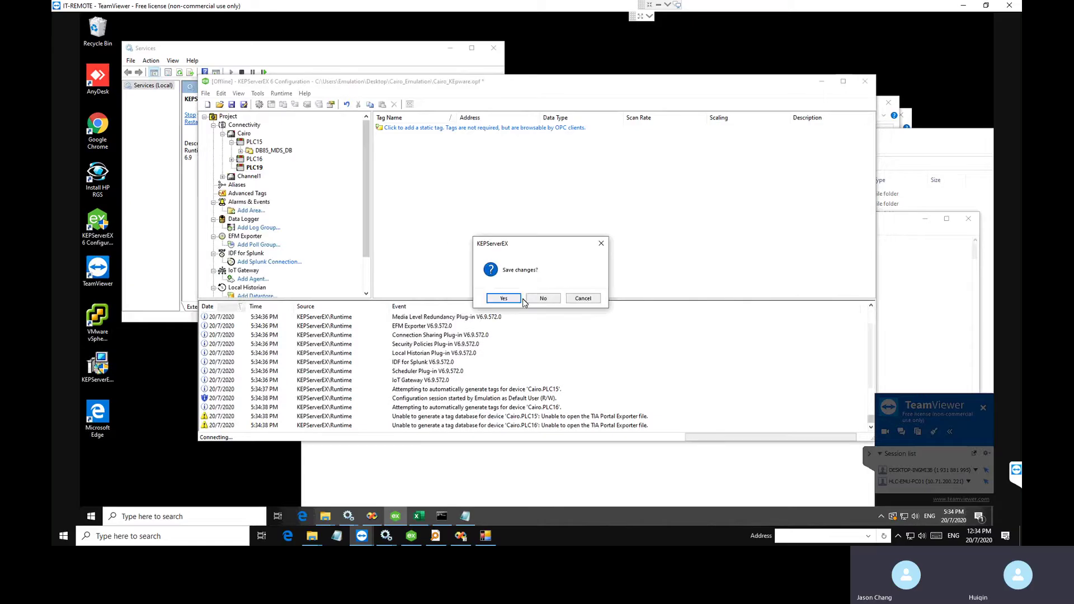
left_click(516, 298)
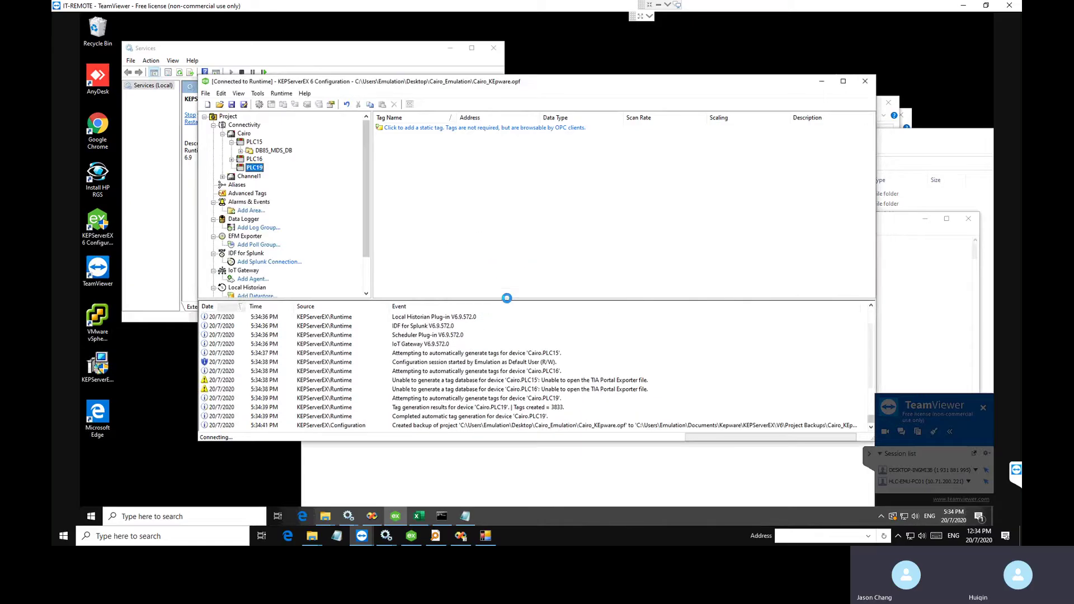
Step: Display the tags generated for device PLC19 under the Cairo channel and launch OPC Quick Client
left_click(222, 135)
left_click(222, 135)
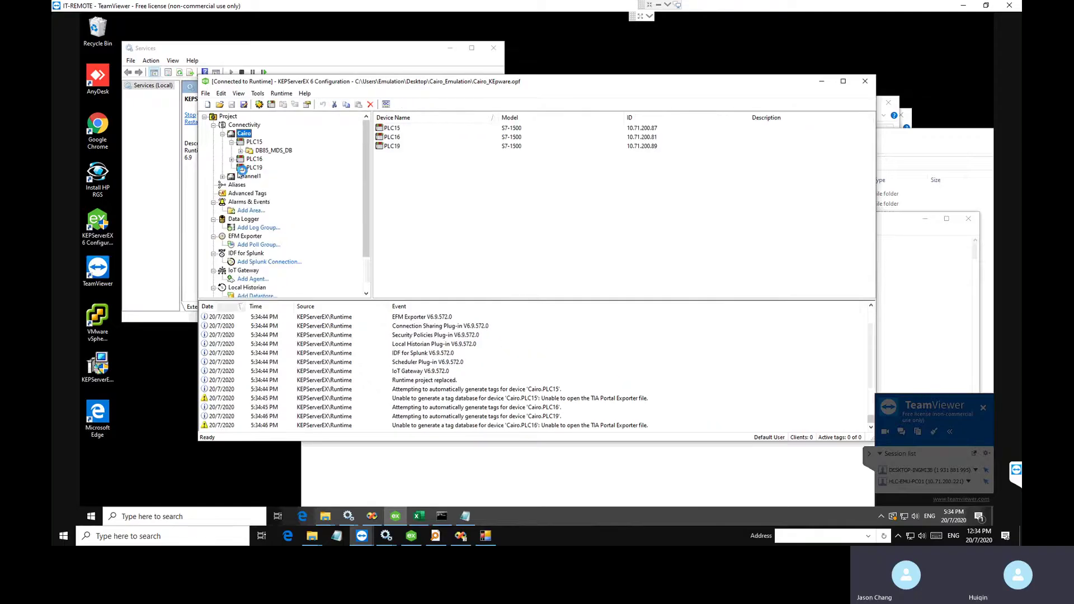
left_click(254, 168)
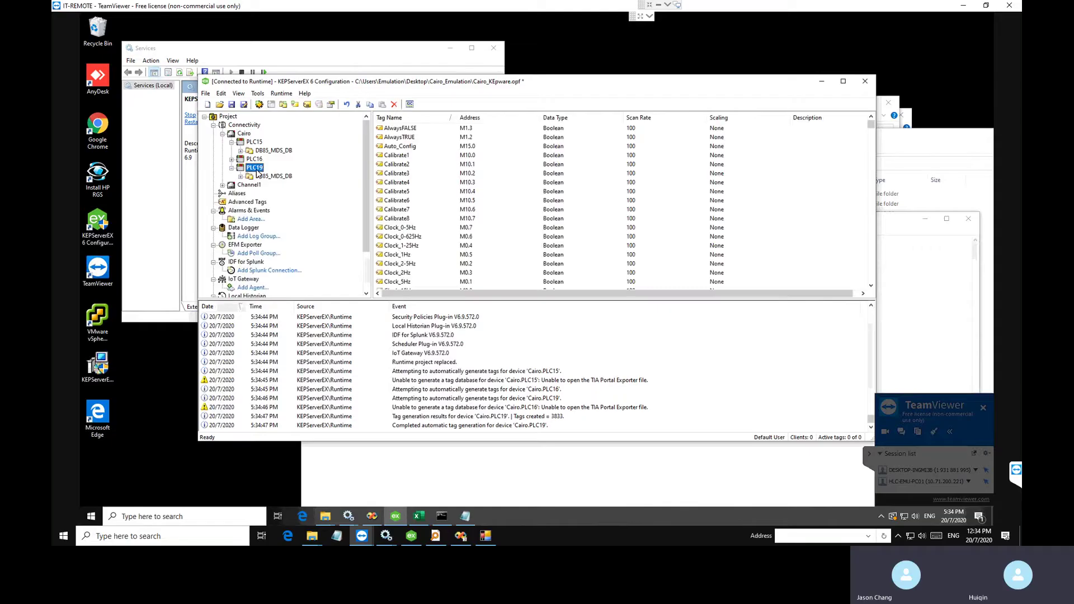
left_click(411, 104)
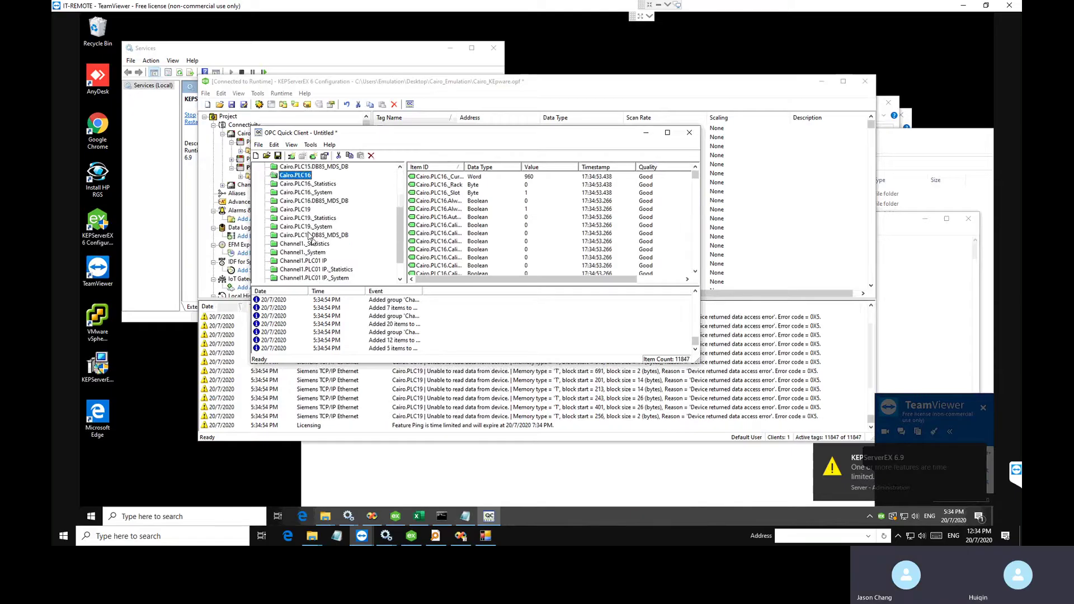
Step: Check the live tag values of the Cairo.PLC19 and Cairo.PLC19.DB85_MDS_DB groups
left_click(303, 210)
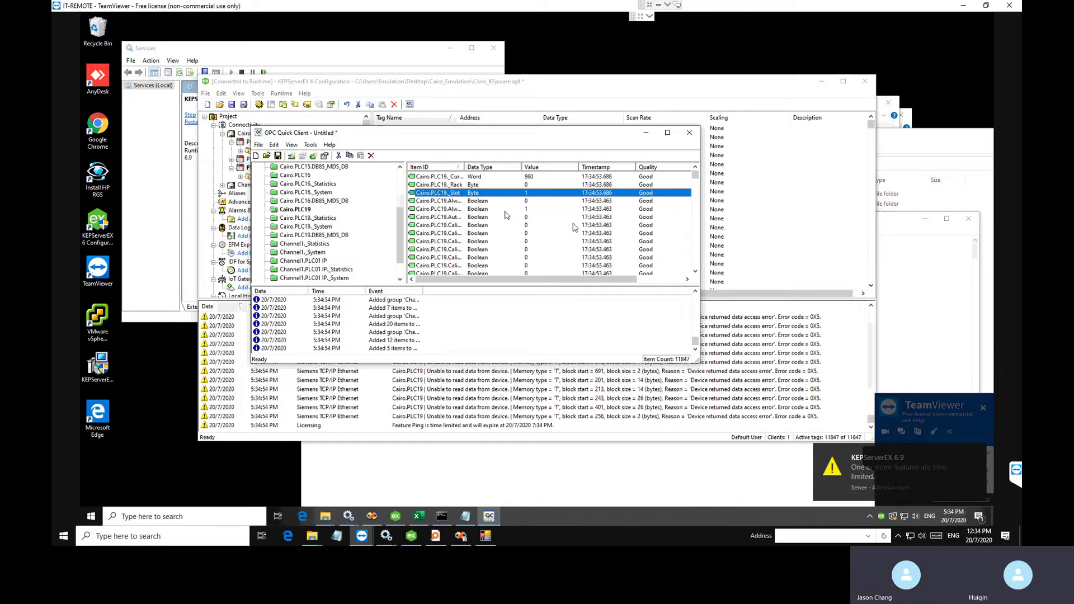
left_click(344, 236)
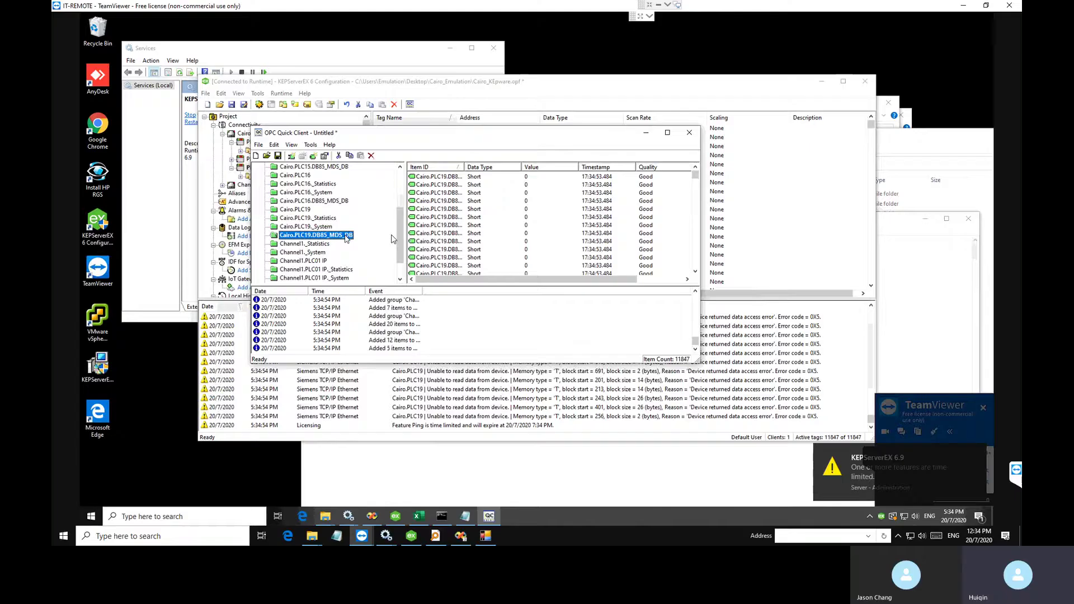
left_click(472, 208)
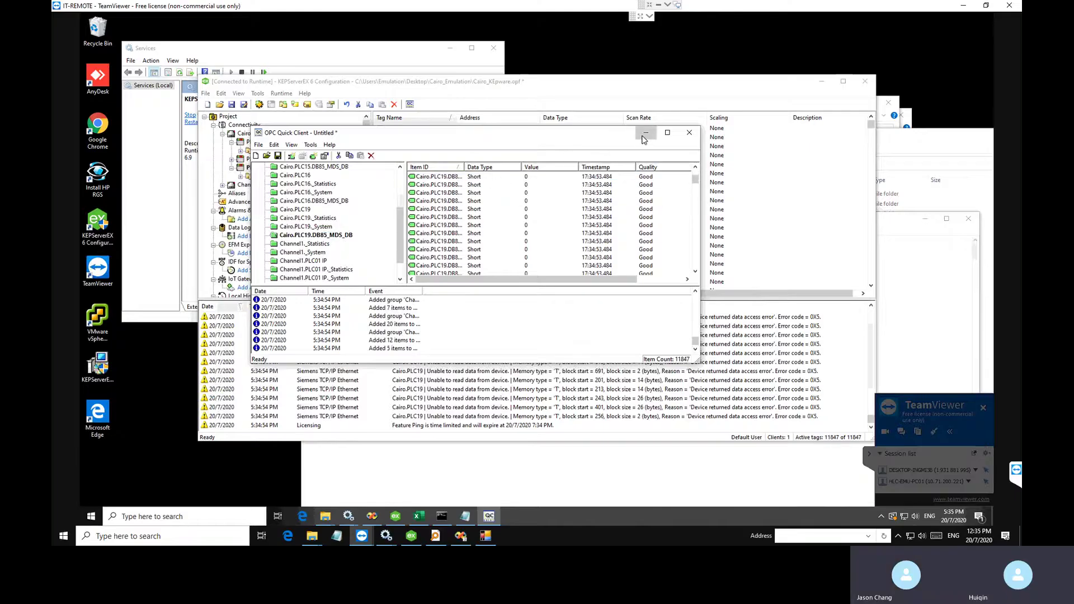
Step: Minimise the OPC Quick Client, KEPServerEX Configuration and Services windows, and open PLC19.sln from the PLC19_14072020_new folder in Visual Studio
left_click(689, 133)
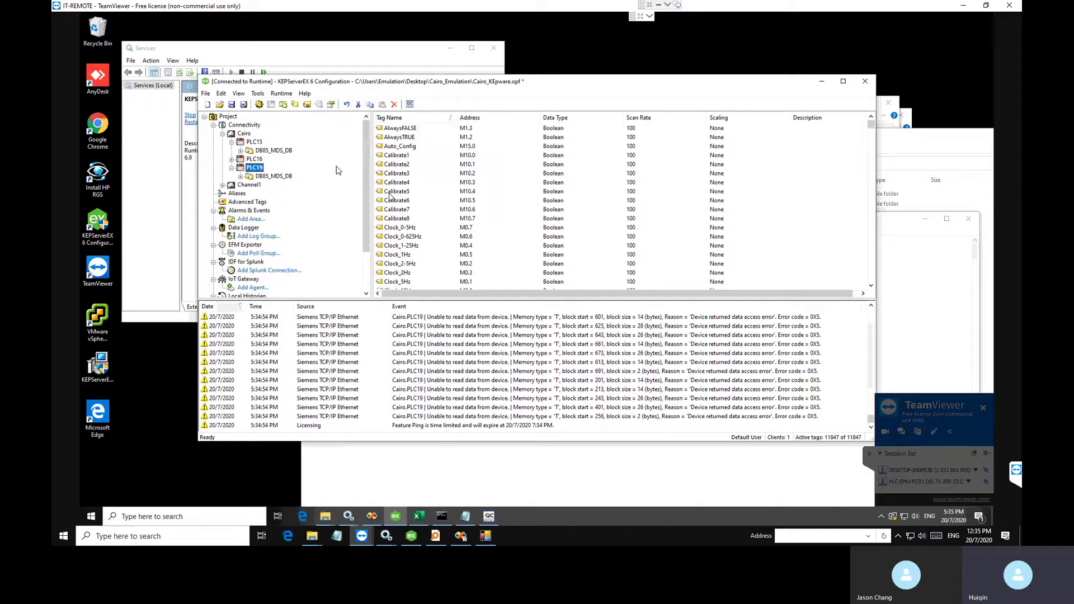
left_click(820, 84)
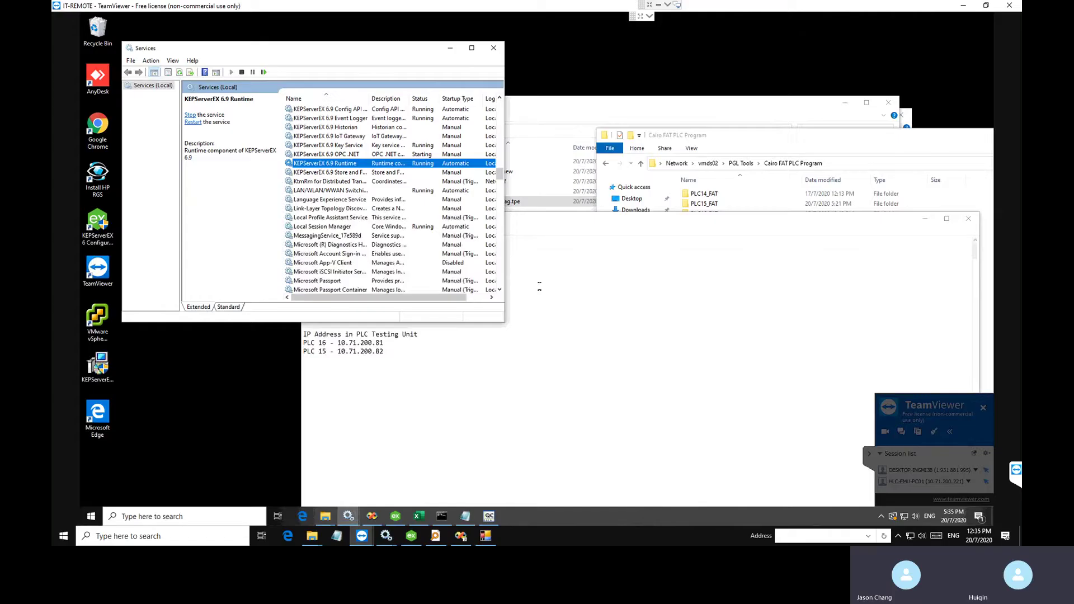
left_click(450, 48)
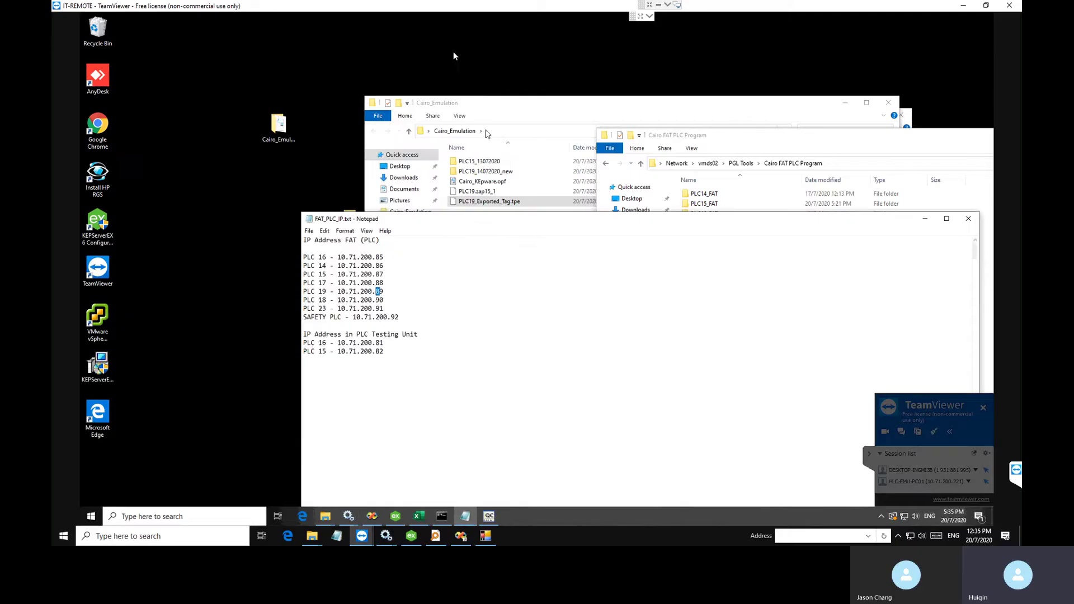
left_click(520, 104)
double_click(515, 172)
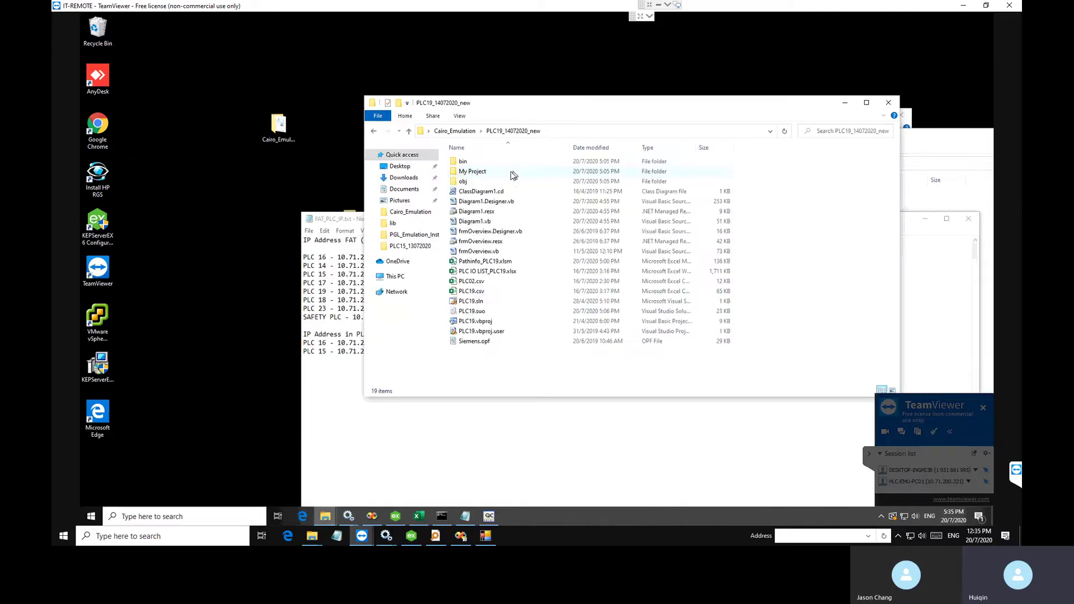
double_click(482, 301)
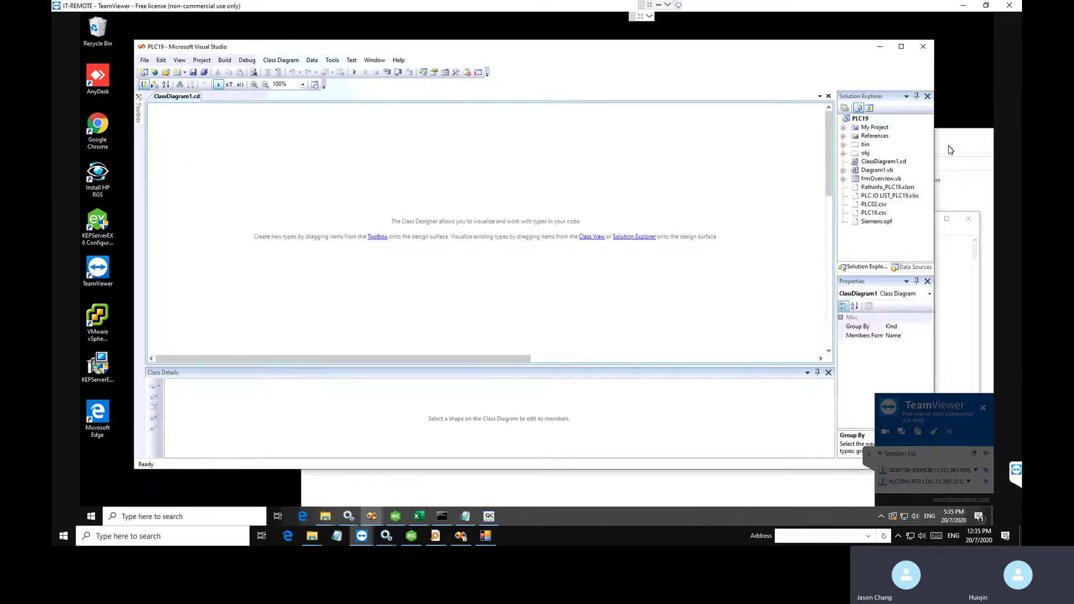
Step: Return to the PLC19_14072020_new folder and open the Pathinfo_PLC19.xlsm workbook in Excel
key("alt+Tab")
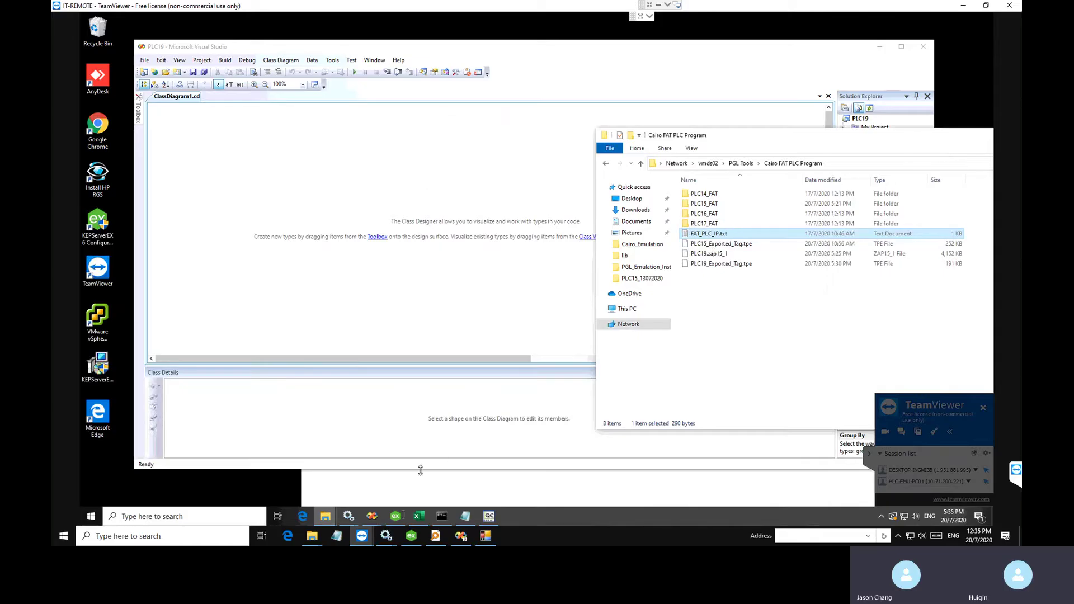
left_click(327, 517)
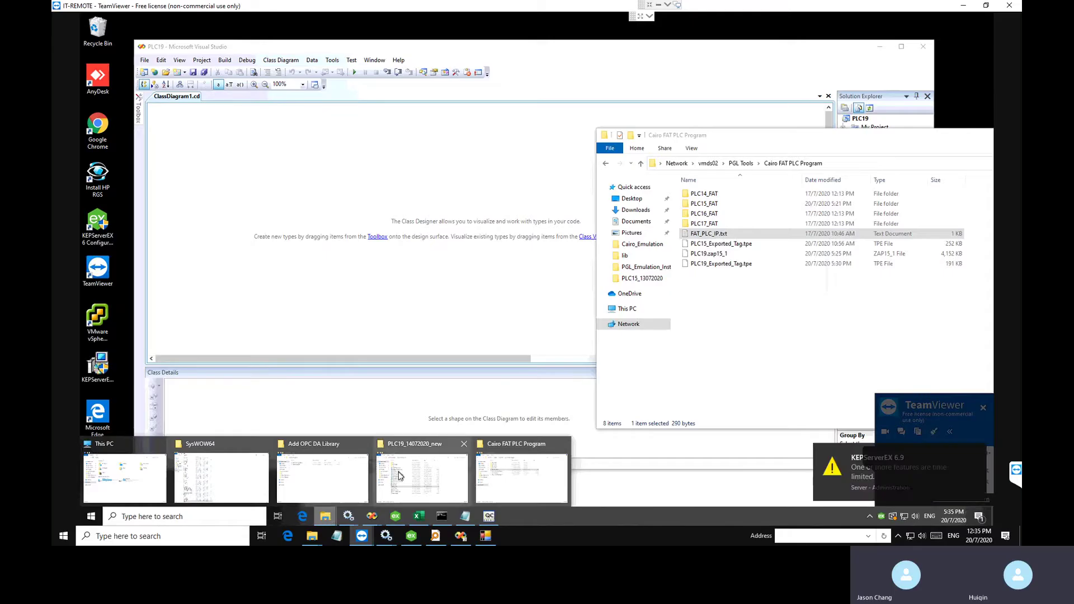
left_click(422, 476)
left_click(494, 271)
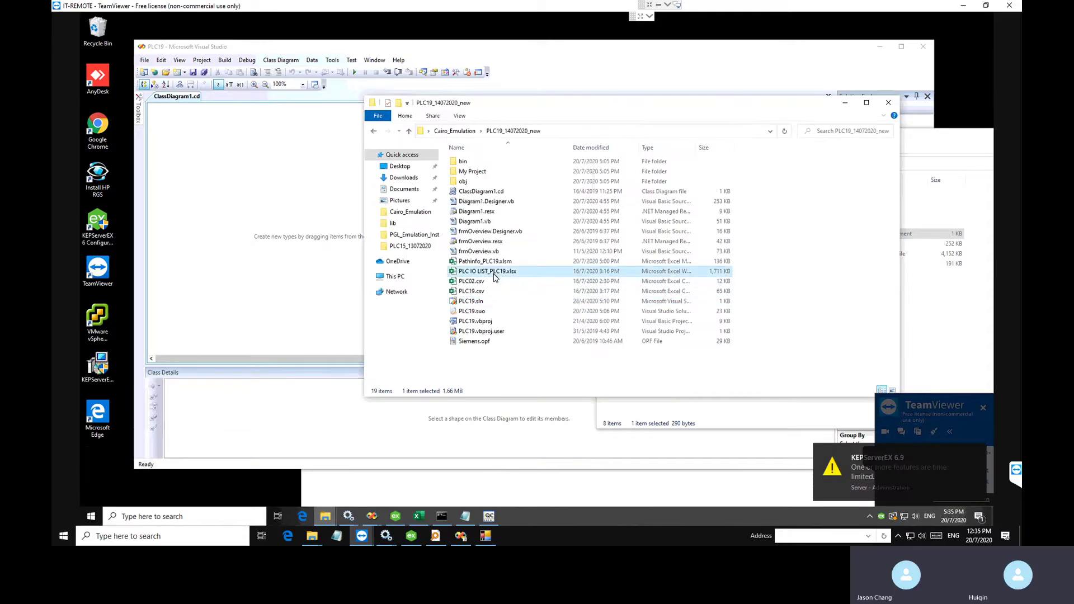
left_click(497, 262)
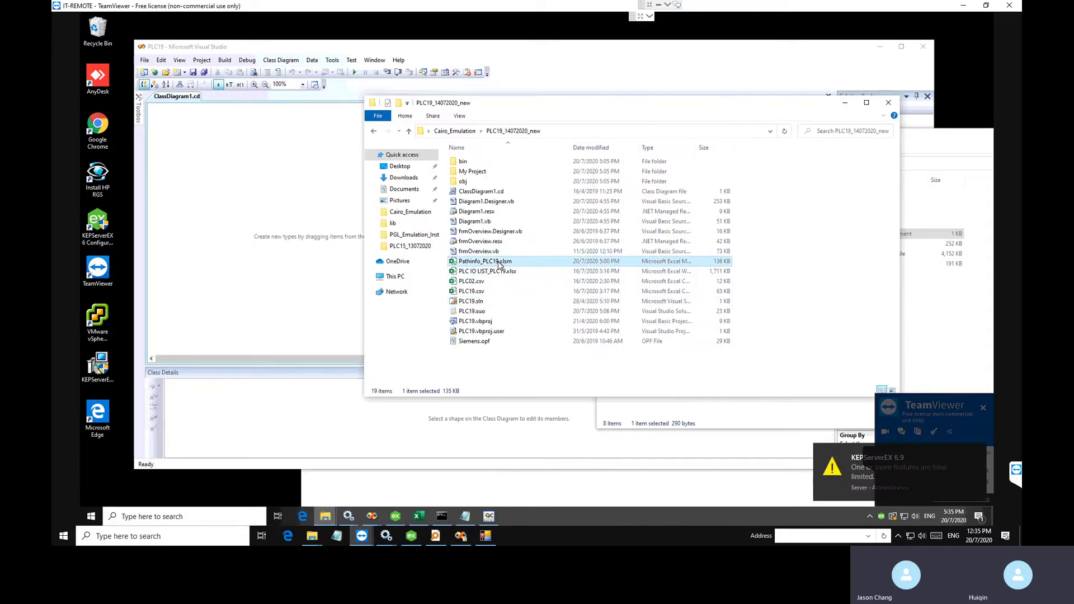
Step: Switch to Visual Studio and open Diagram1.vb of the PLC19 project in the designer
left_click(520, 61)
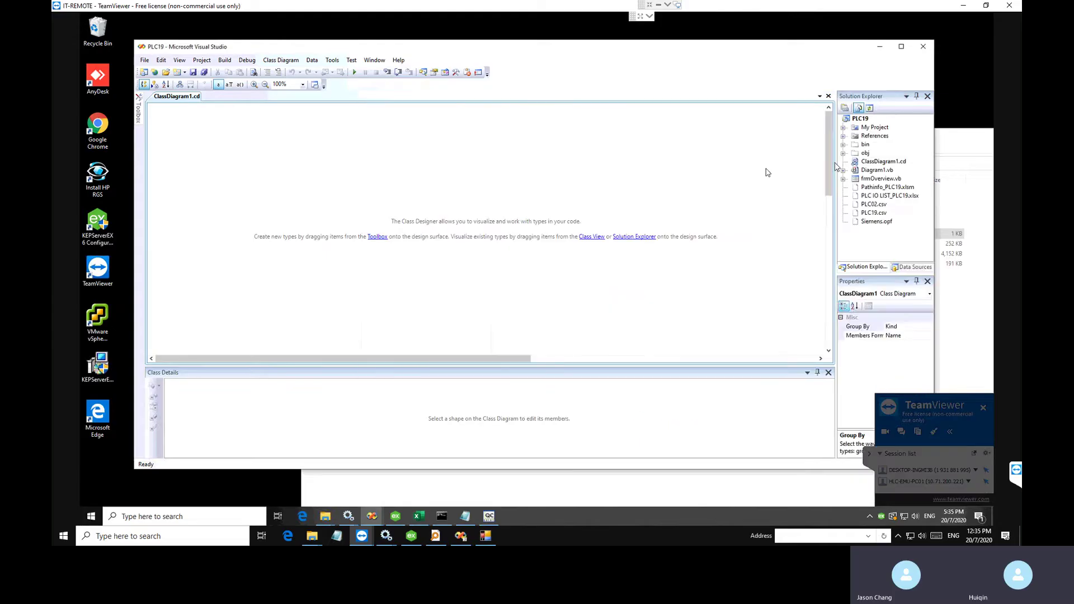
double_click(877, 170)
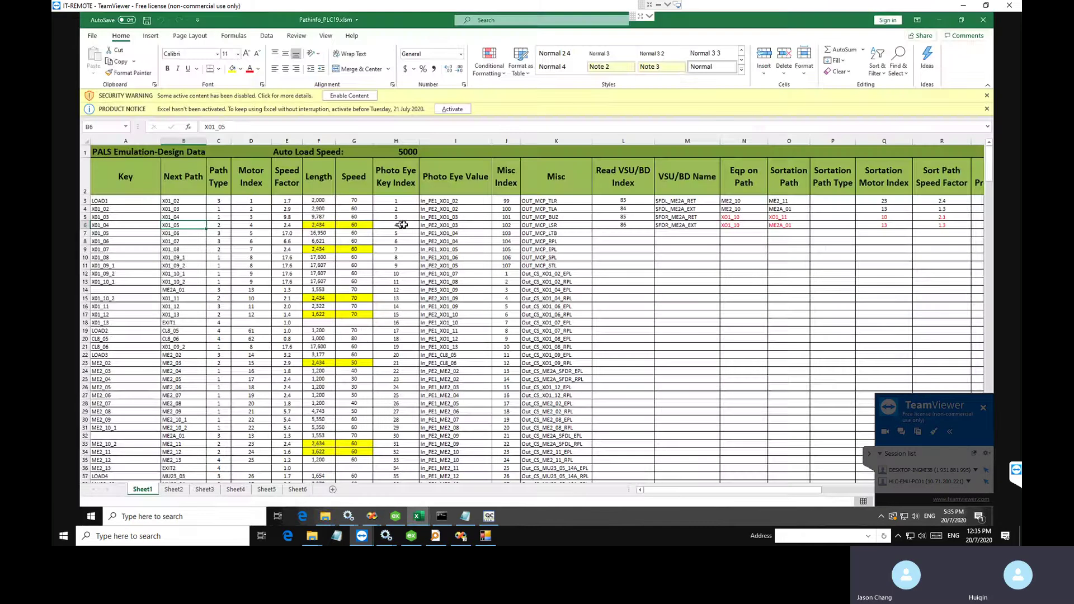
left_click(372, 516)
Step: Examine the conveyor layout in Diagram1, including the path objects below the Load stations and their names in the properties
scroll(398, 249, "down", 2)
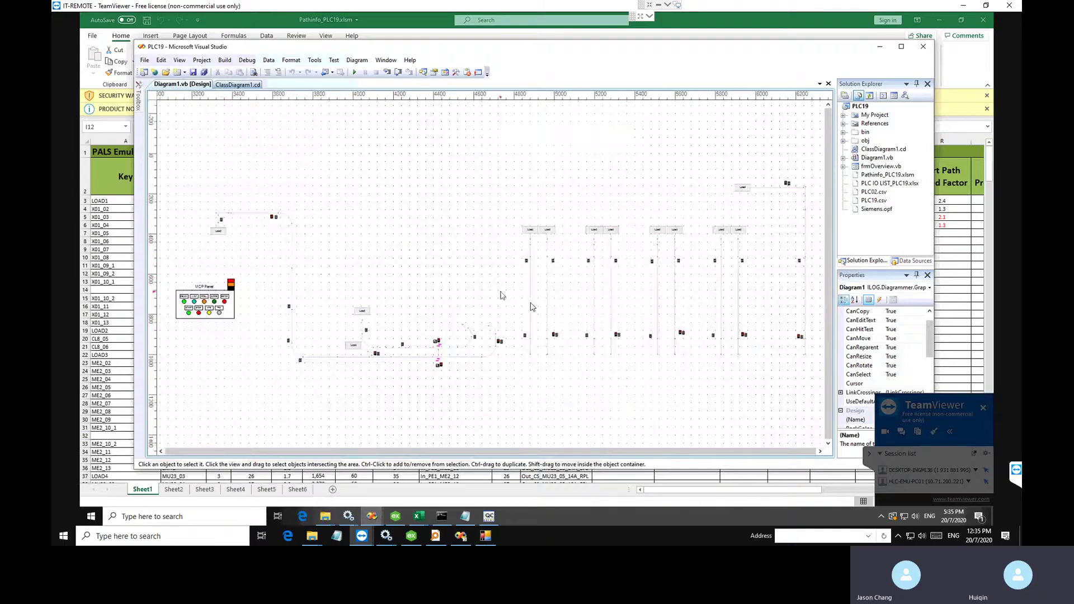
scroll(567, 295, "up", 2)
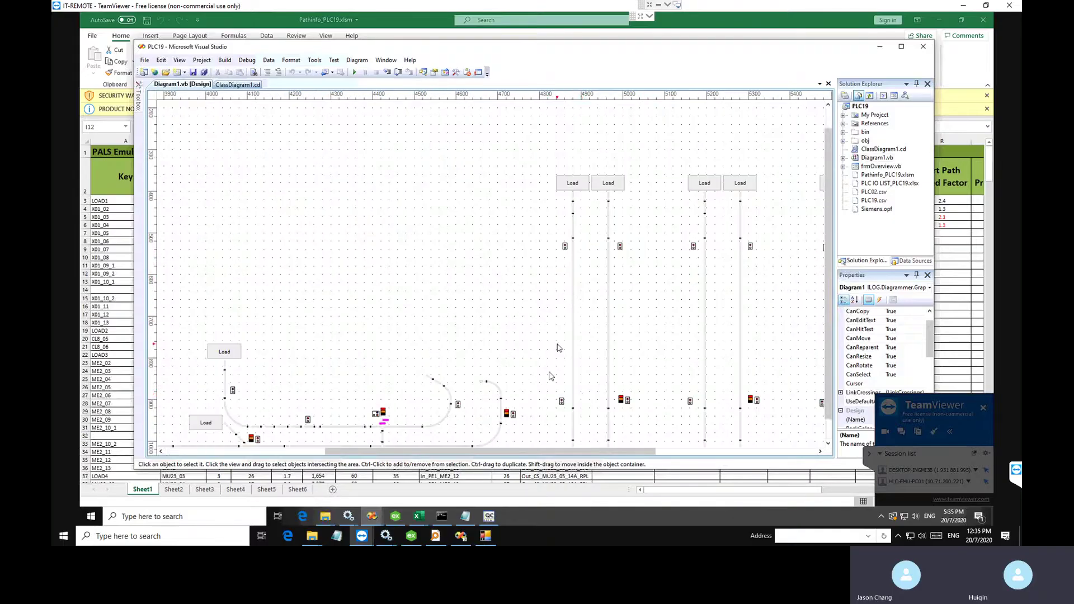
scroll(572, 420, "down", 1)
left_click(573, 419)
scroll(573, 424, "up", 1)
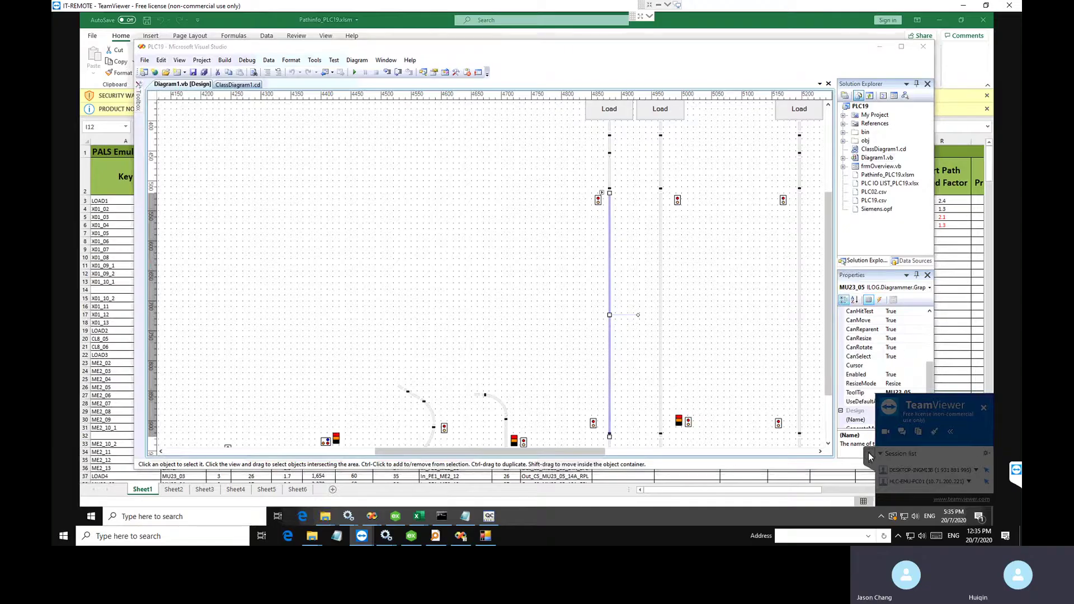
mouse_move(927, 400)
left_mouse_down()
mouse_move(933, 408)
mouse_move(931, 397)
left_mouse_up()
left_click(491, 270)
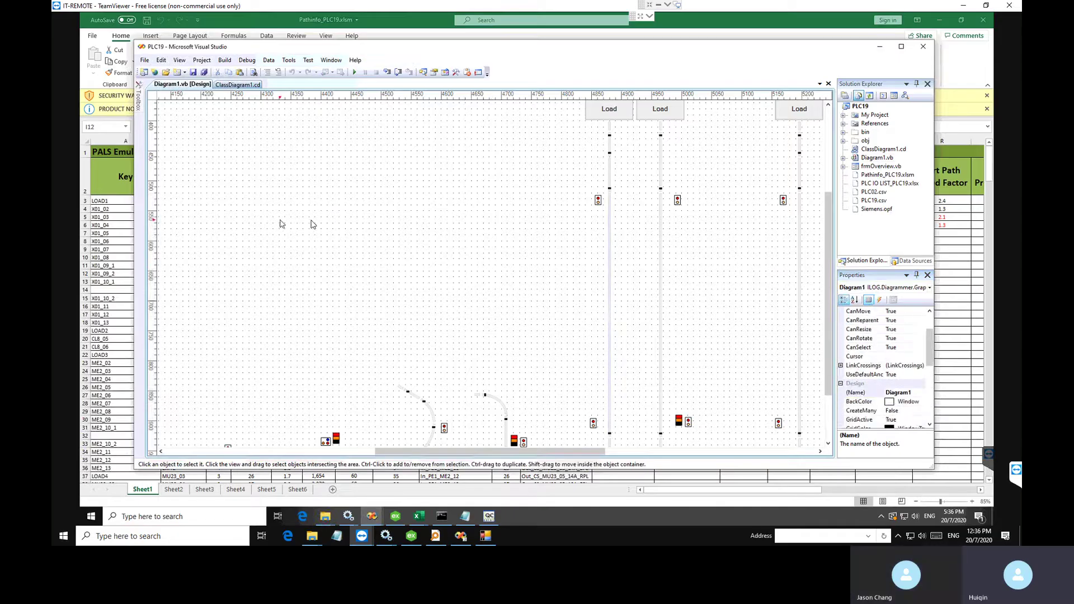
scroll(309, 223, "down", 1)
scroll(326, 239, "down", 1)
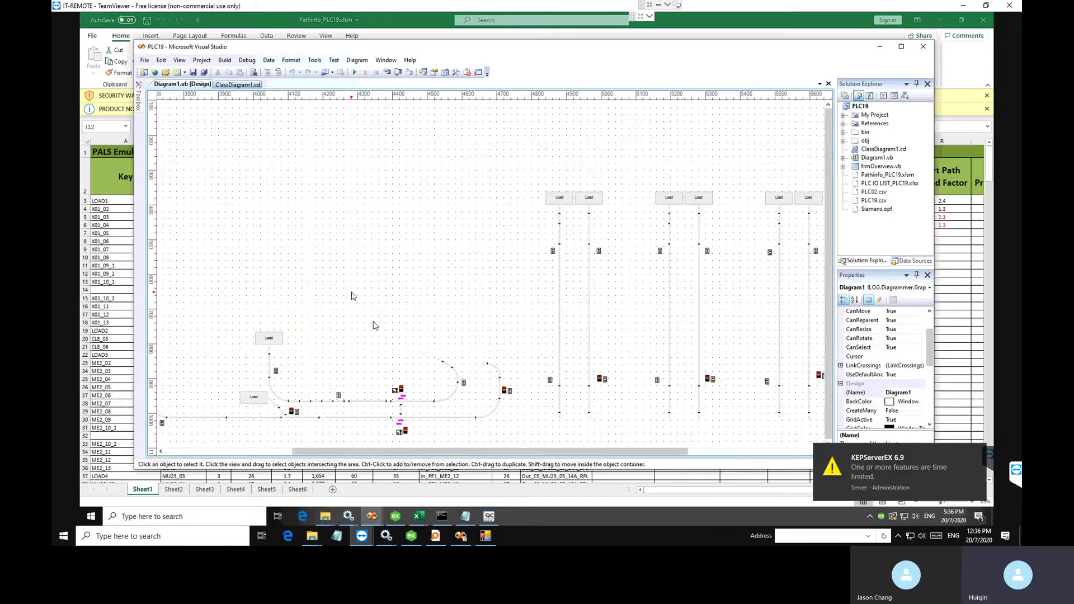
left_click_drag(475, 453, 545, 464)
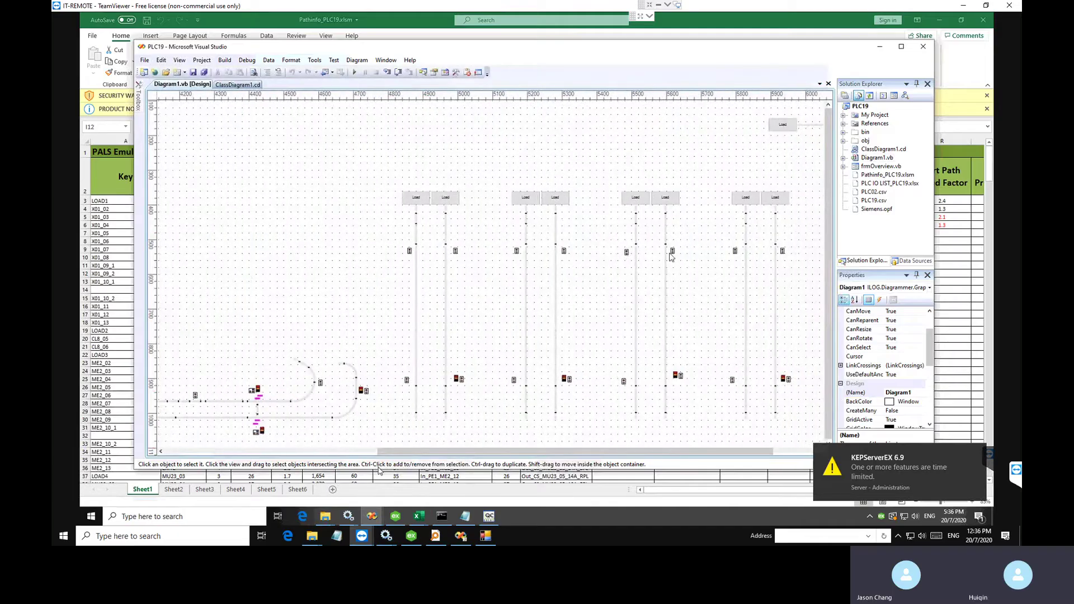
Step: Switch to Pathinfo_PLC19.xlsm in Excel and review the path keys and emulation design data on Sheet1
left_click(424, 19)
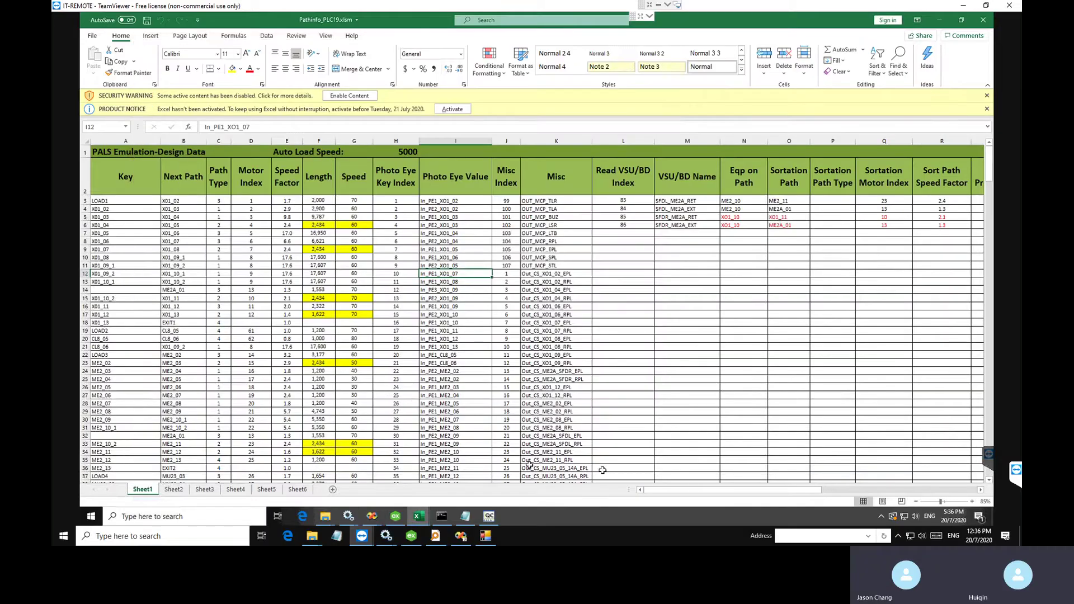
left_click(119, 290)
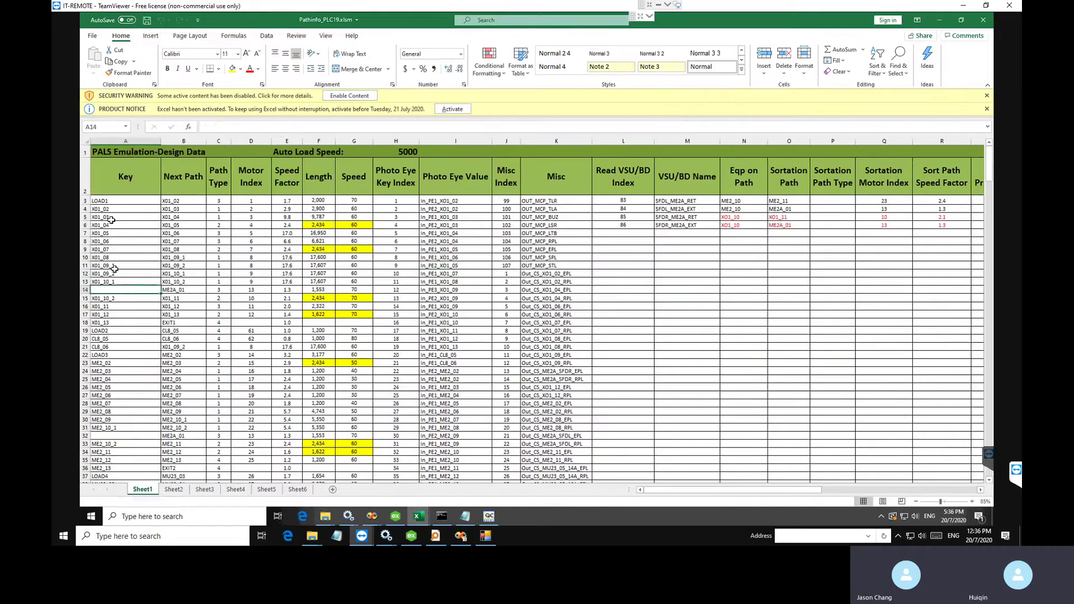
left_click(117, 201)
scroll(143, 356, "down", 2)
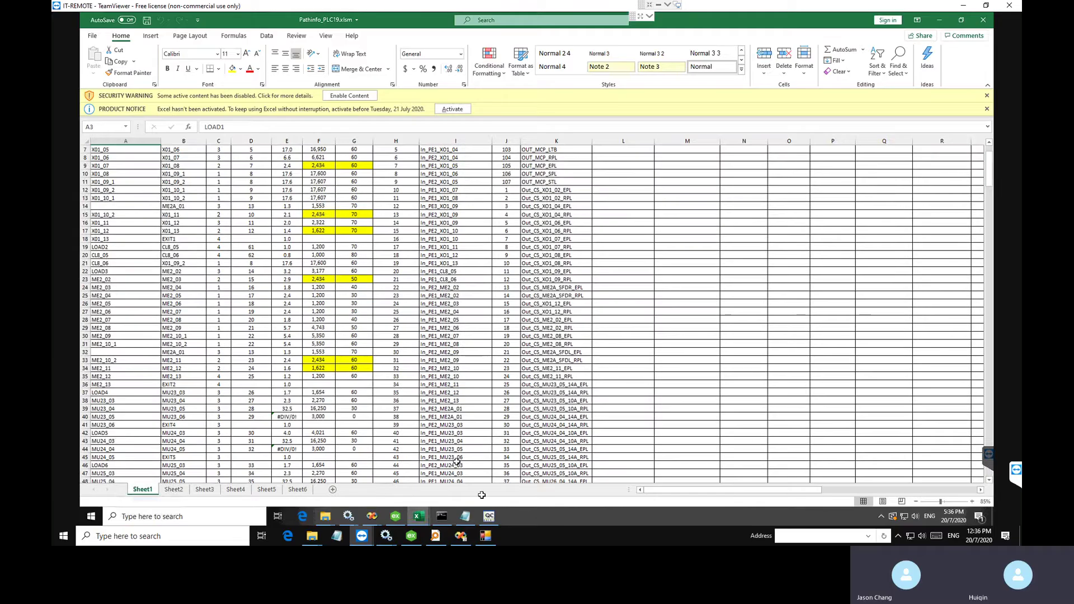
mouse_move(420, 523)
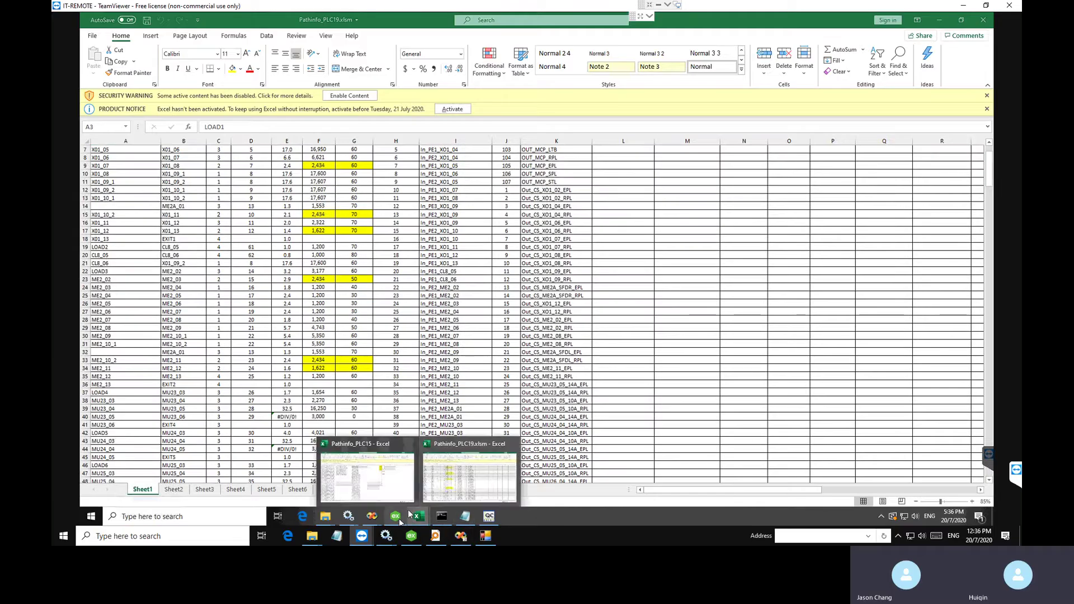
Step: Show Sheet2 of the workbook and try to run its PLC_IN macro
left_click(174, 489)
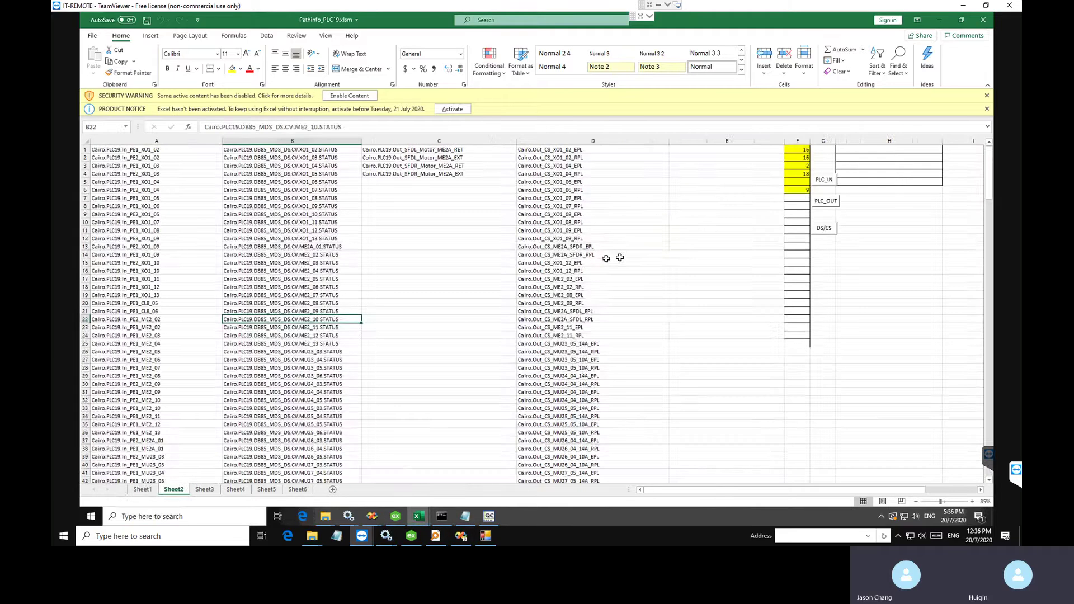
left_click(821, 183)
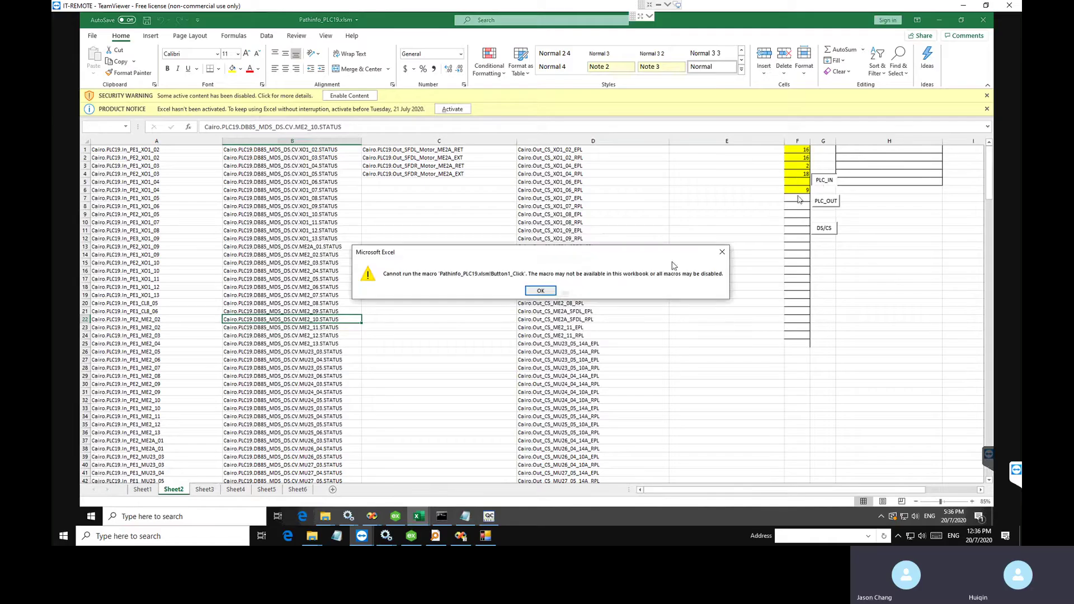
left_click(540, 290)
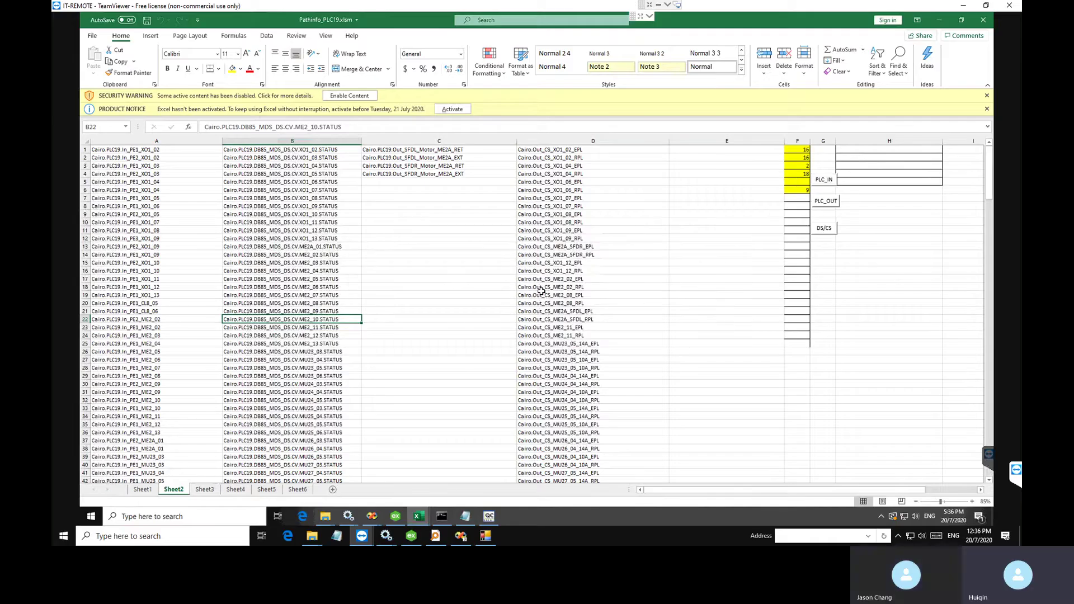
Step: Locate the last input tag in column A of Sheet2 and enter its row number, 86, in cell F1
scroll(463, 221, "down", 20)
left_click(153, 303)
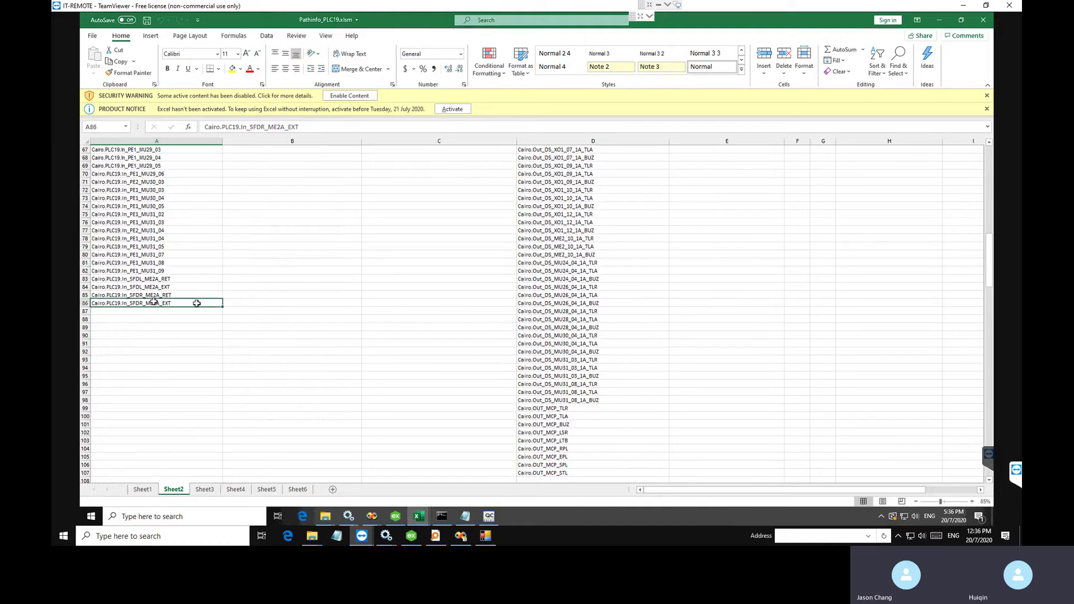
scroll(695, 275, "up", 12)
scroll(695, 274, "up", 10)
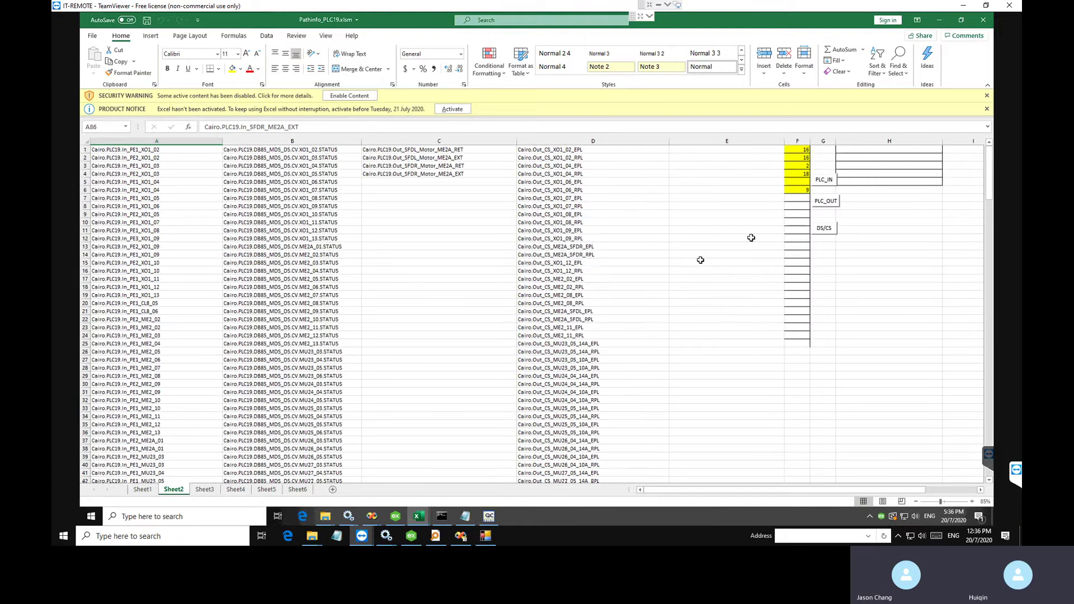
left_click(792, 150)
type("86")
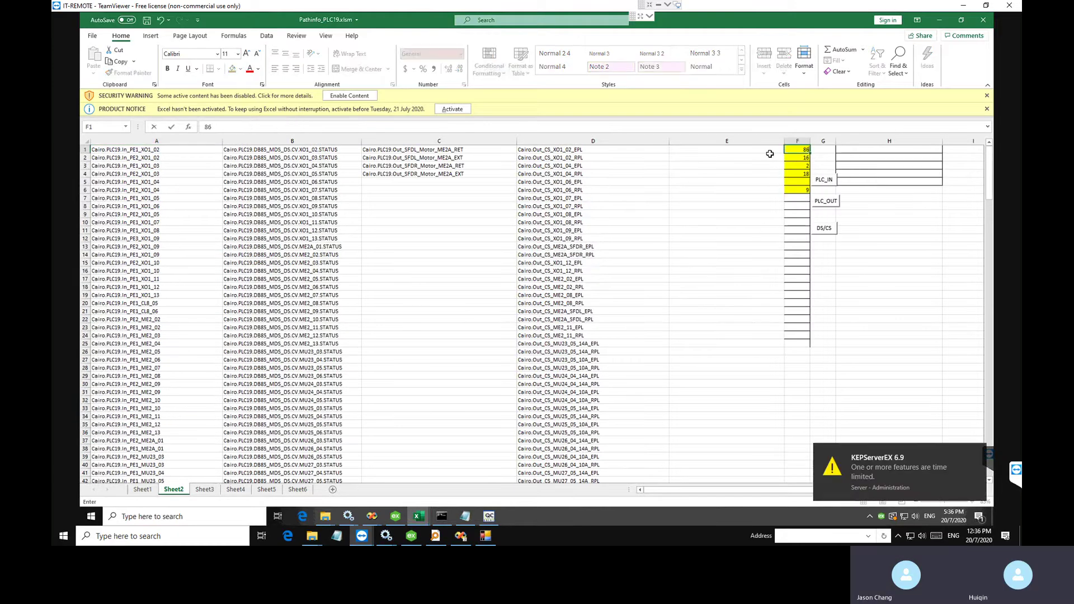
key("Return")
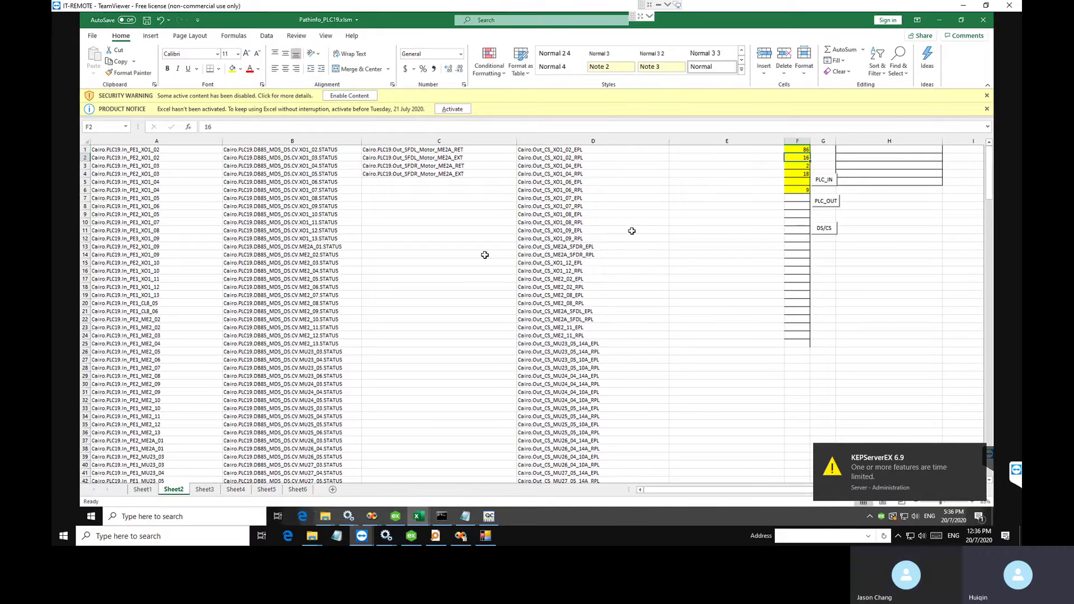
Step: Locate the last STATUS tag in column B of Sheet2 and enter its row number, 62, in cell F2
scroll(391, 347, "down", 11)
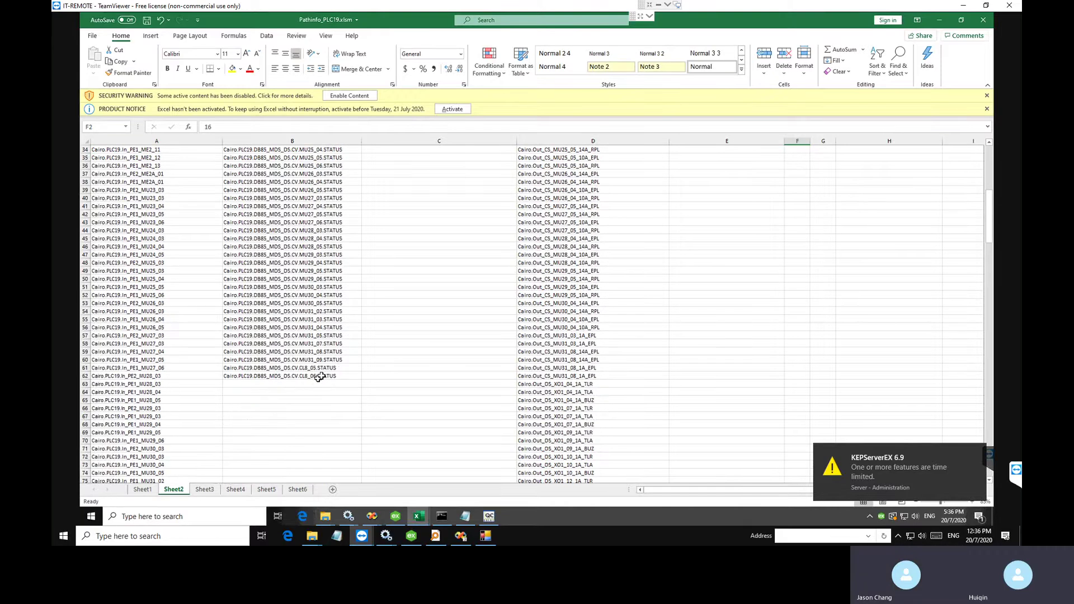
left_click(319, 376)
scroll(616, 351, "up", 11)
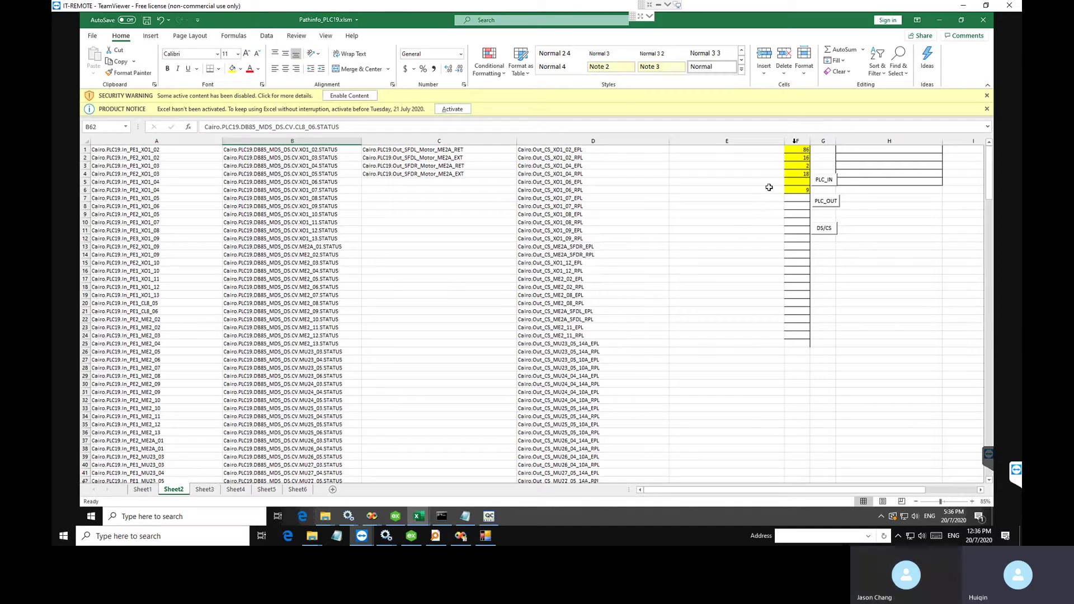
left_click(800, 158)
type("62")
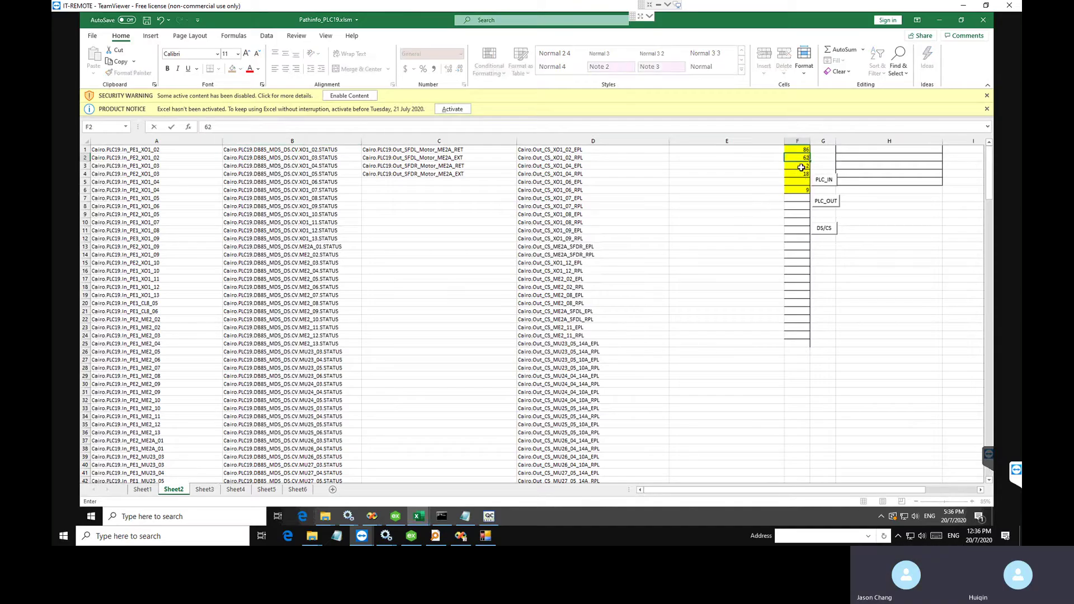
key("Return")
Step: Enter 4 in cell F3 and 66 in cell F4 of Sheet2
type("4")
key("Return")
type("66")
key("Return")
Step: Locate the last output tag in column D of Sheet2 and enter its row number, 107, in cell F6
left_click(797, 190)
scroll(575, 301, "down", 5)
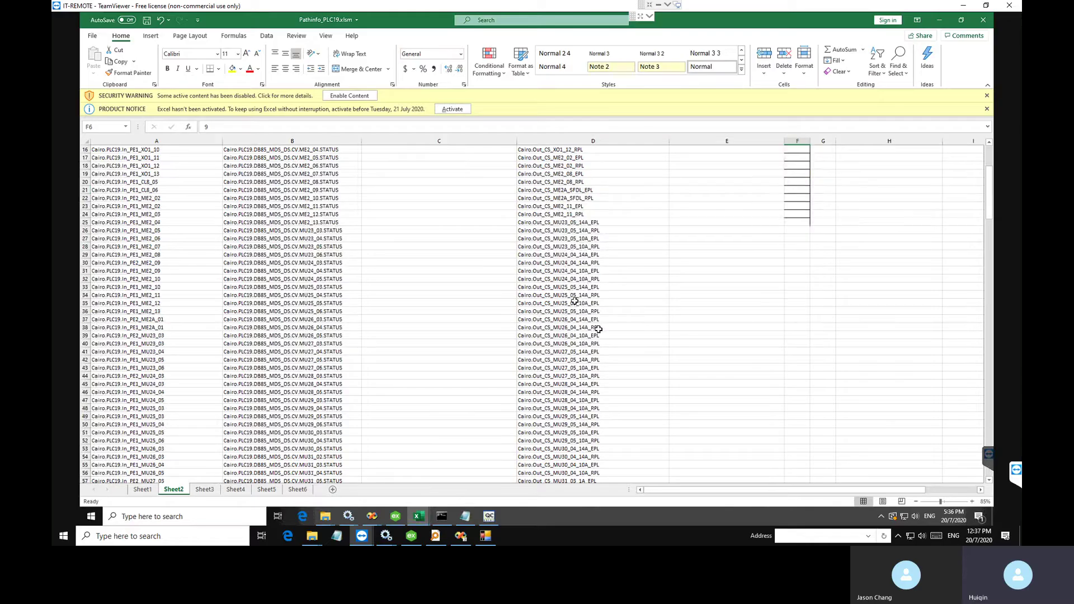
scroll(574, 301, "down", 20)
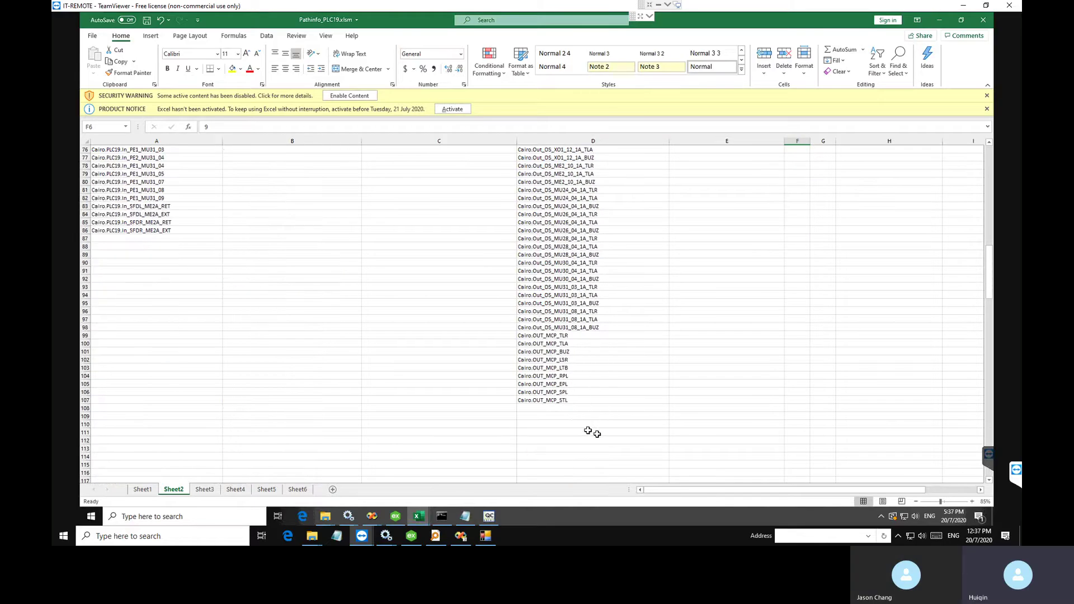
left_click(591, 401)
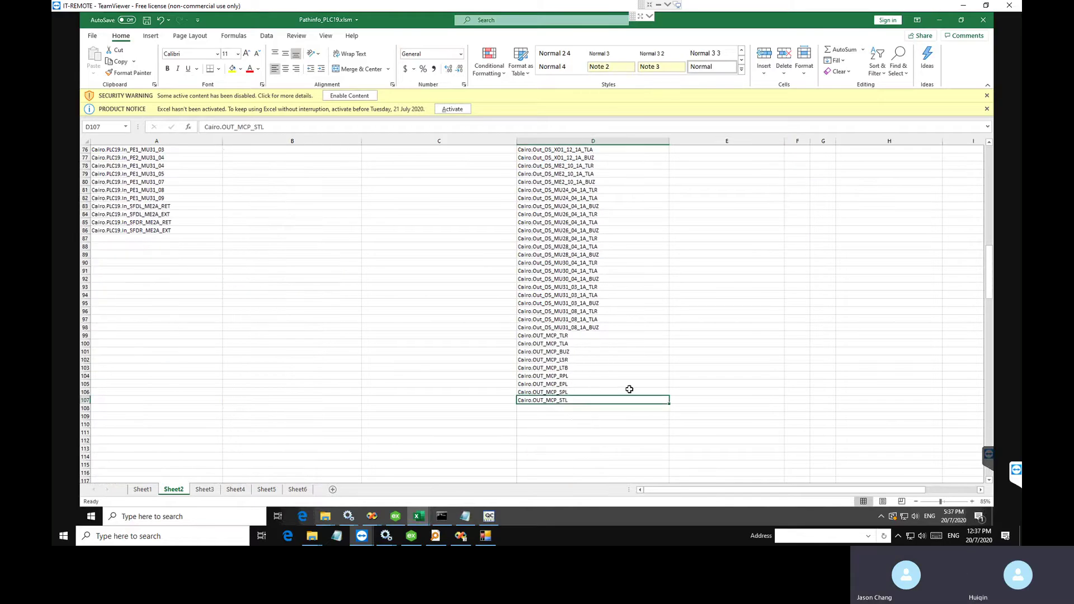
scroll(630, 390, "up", 6)
scroll(631, 386, "up", 19)
left_click(797, 191)
type("107")
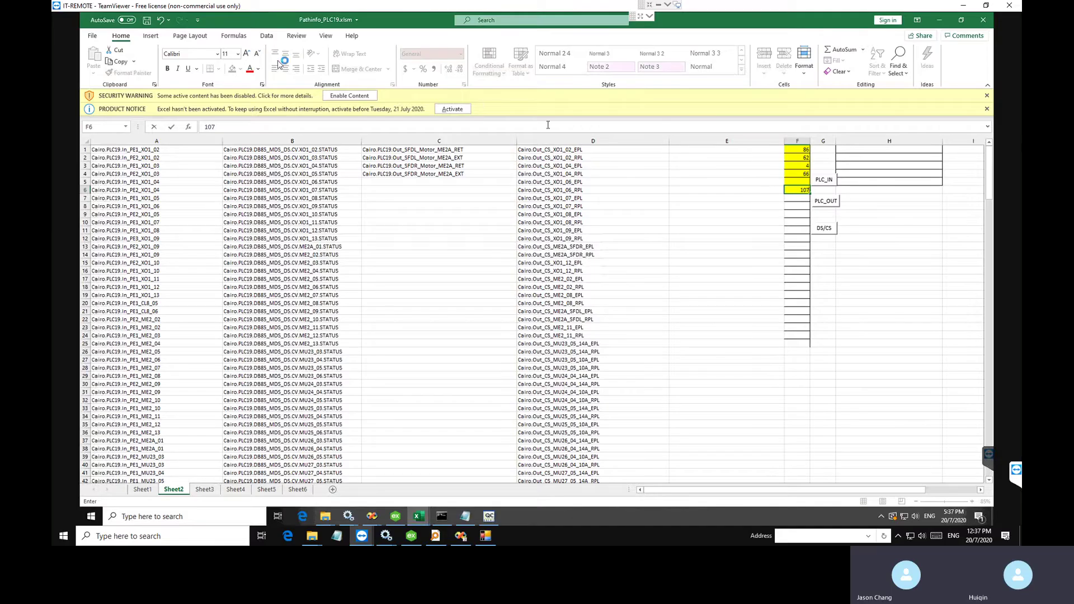
Step: Save the workbook with Sheet1 showing, and switch to the PLC19 project diagram in Visual Studio, maximized
left_click(147, 20)
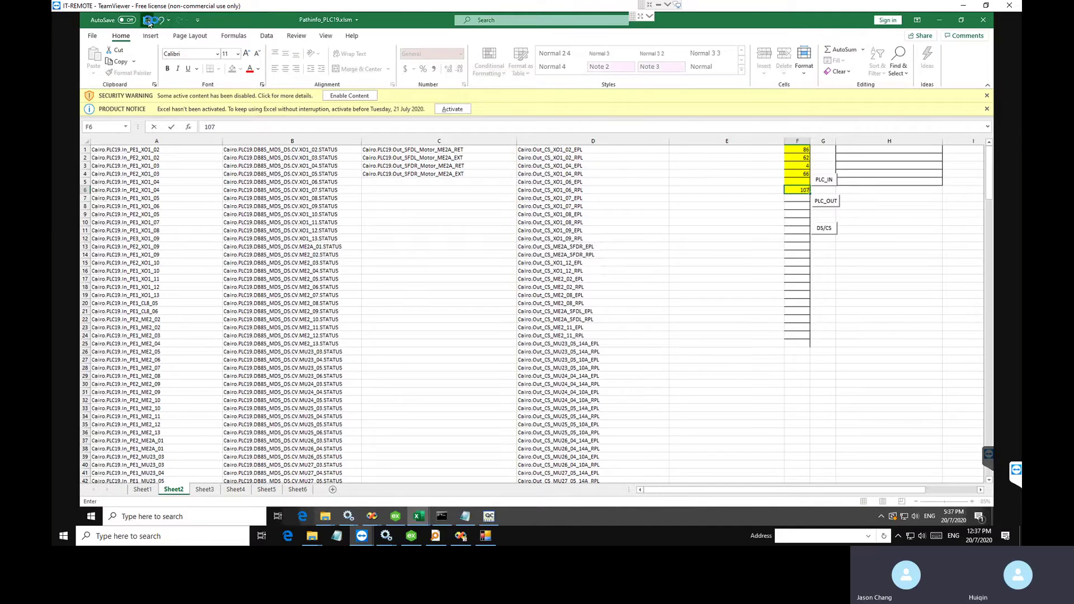
left_click(143, 489)
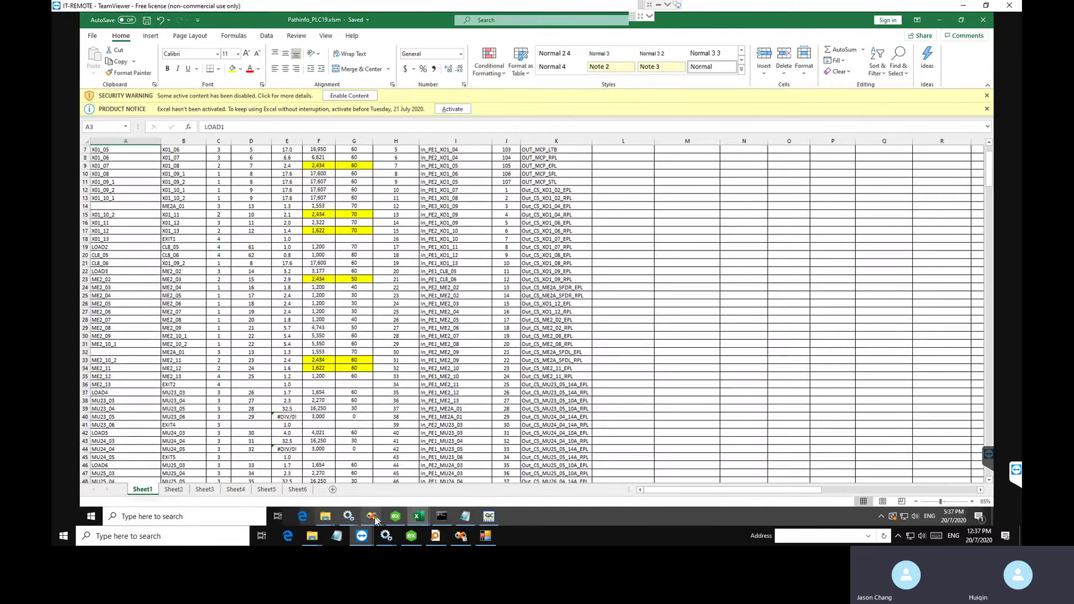
mouse_move(376, 521)
left_click(397, 476)
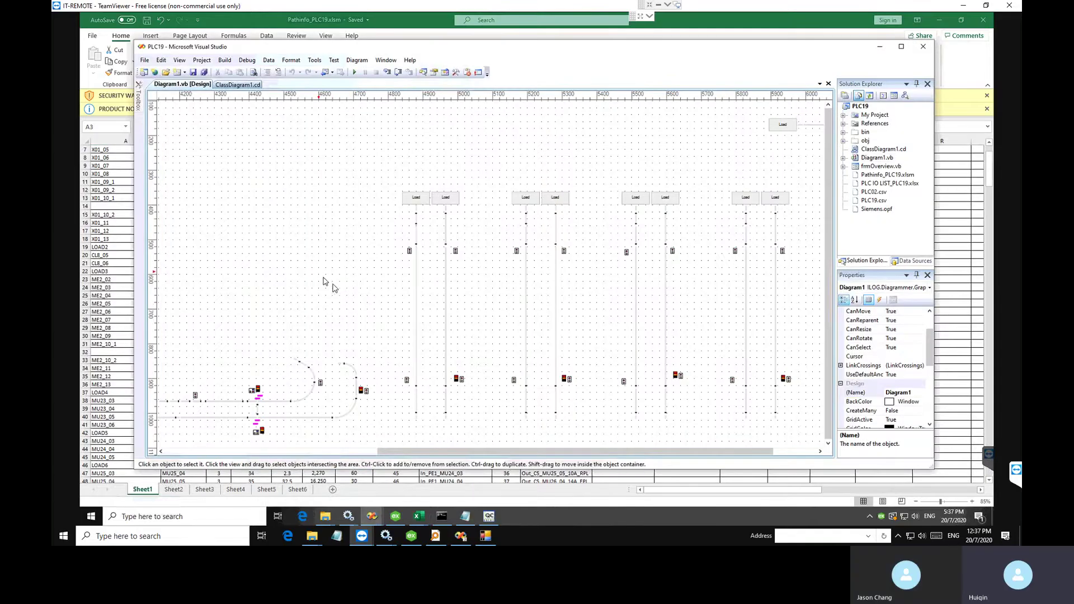
left_click(901, 50)
Step: Check the names of the first Load button and of the load paths beside the three Load buttons on the two main conveyor lines
left_click_drag(400, 491, 179, 492)
left_click(164, 170)
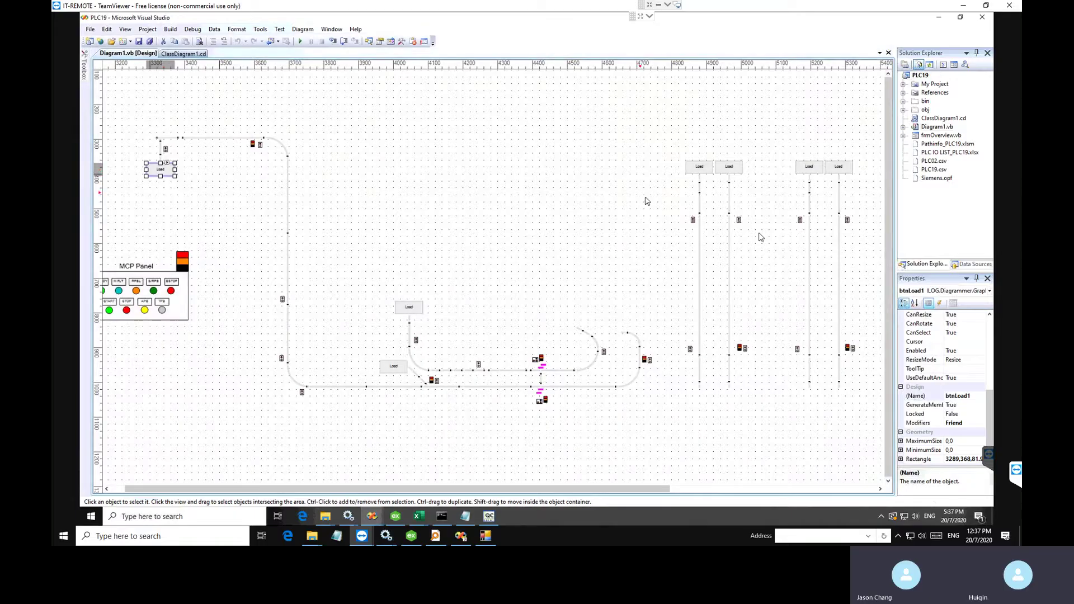
left_click_drag(911, 272, 916, 200)
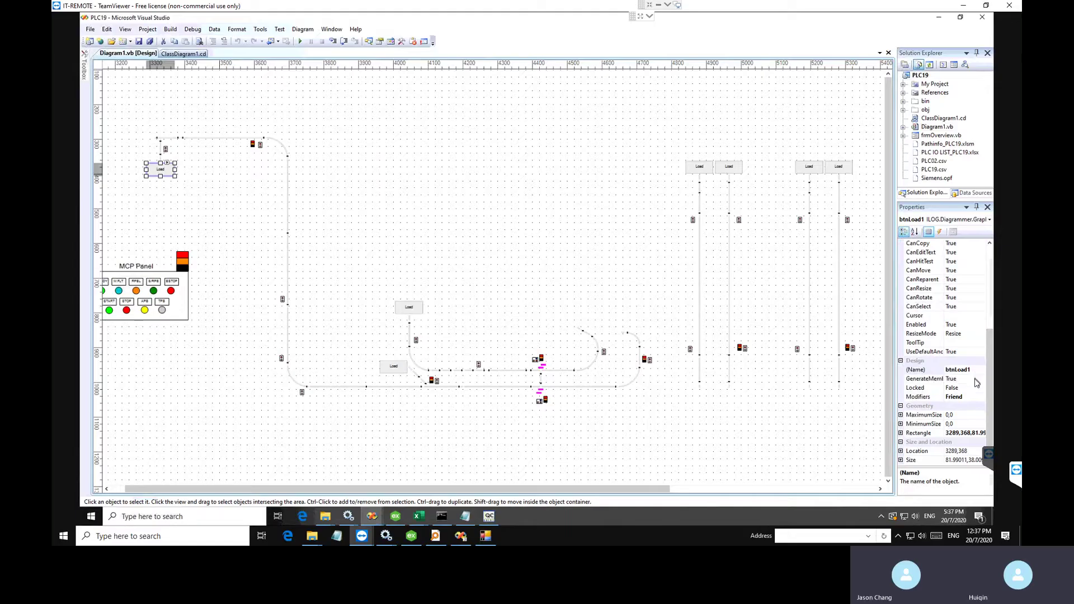
left_click(161, 159)
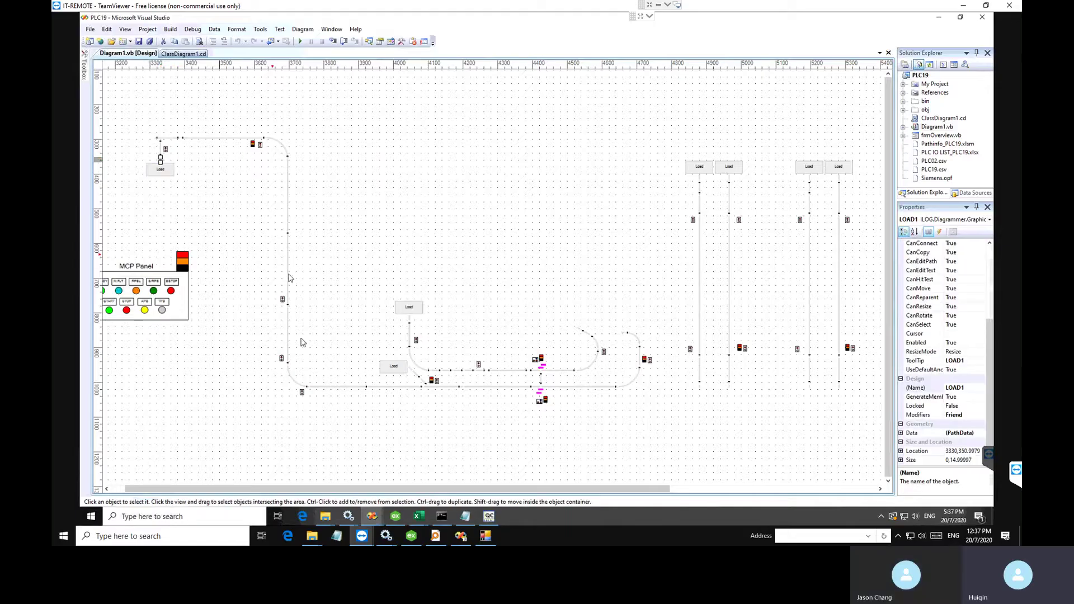
left_click(411, 318)
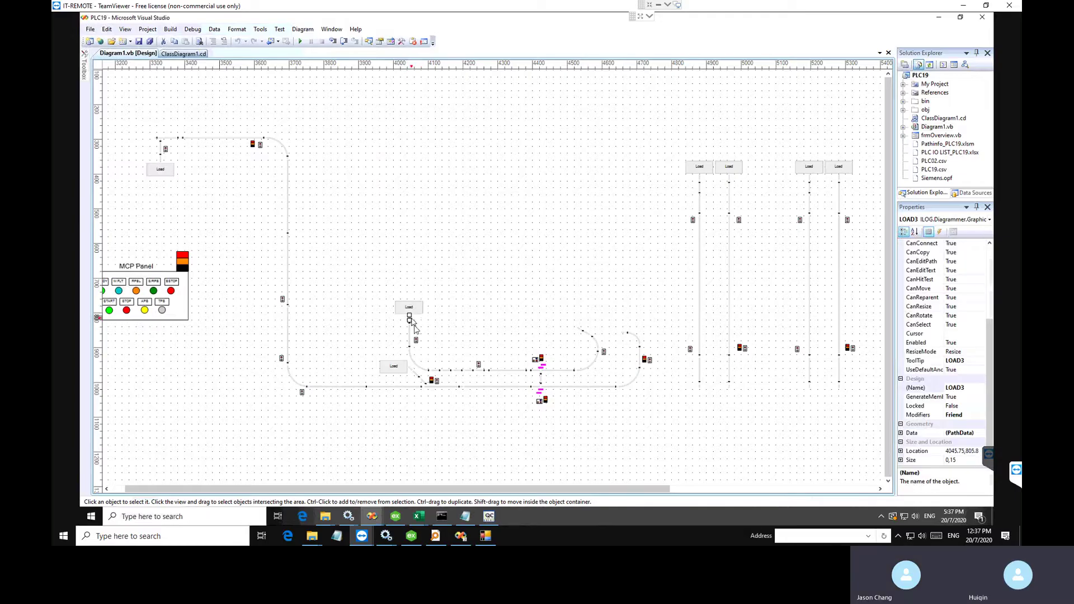
left_click(411, 369)
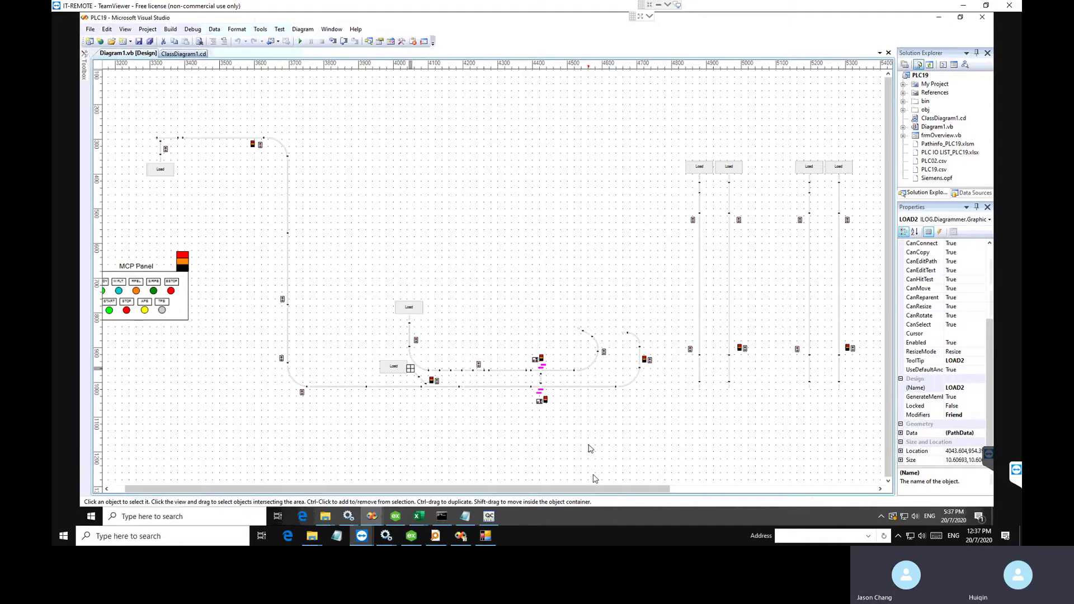
Step: Check the names of the load paths under the paired Load buttons on the parallel vertical conveyor lines
left_click_drag(632, 491, 819, 491)
left_click(433, 178)
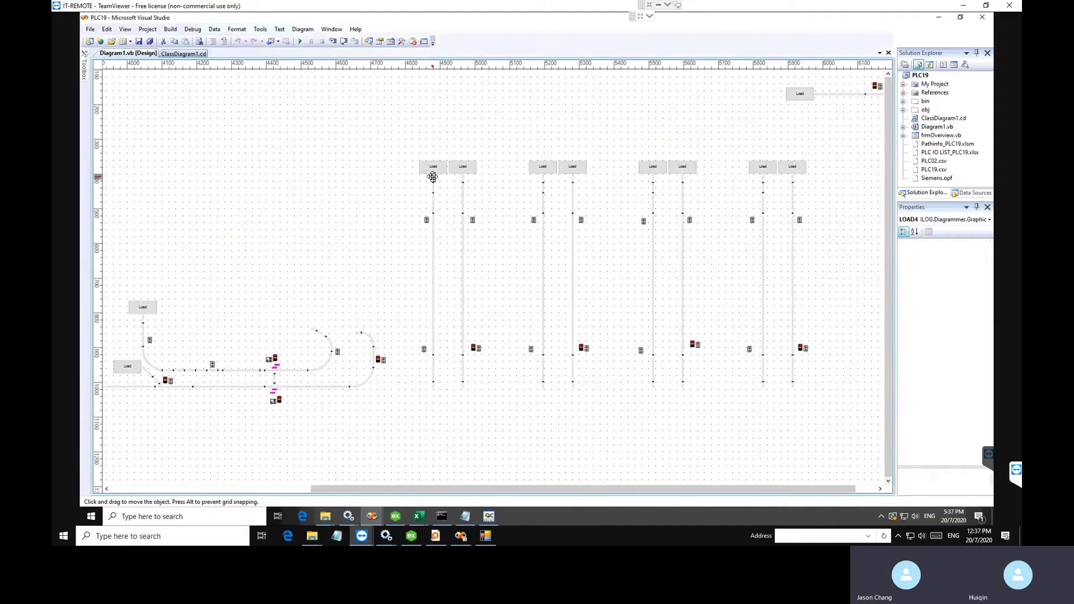
left_click(573, 178)
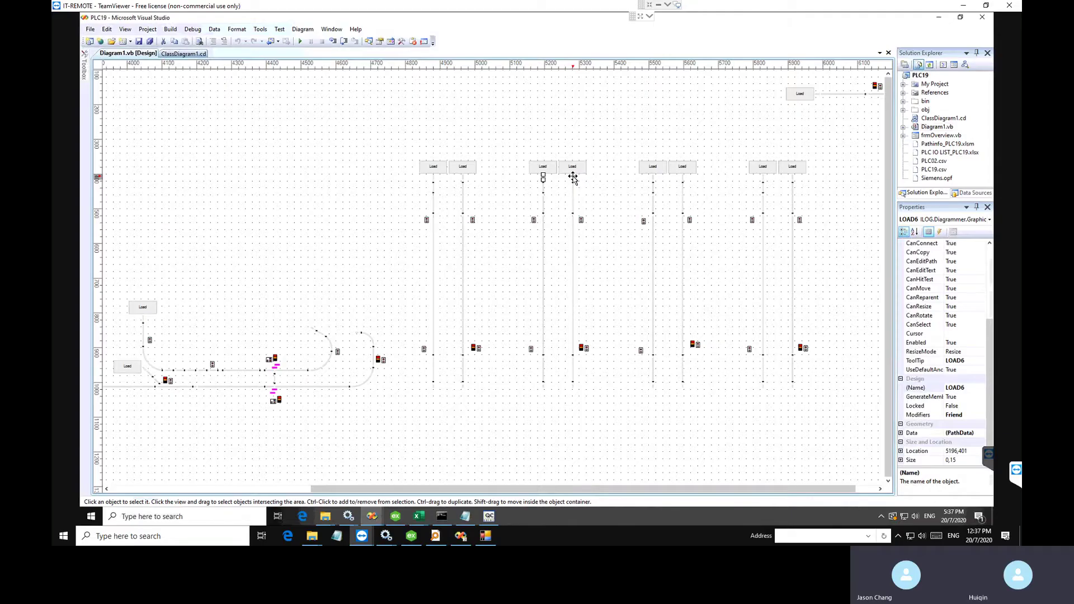
left_click(653, 177)
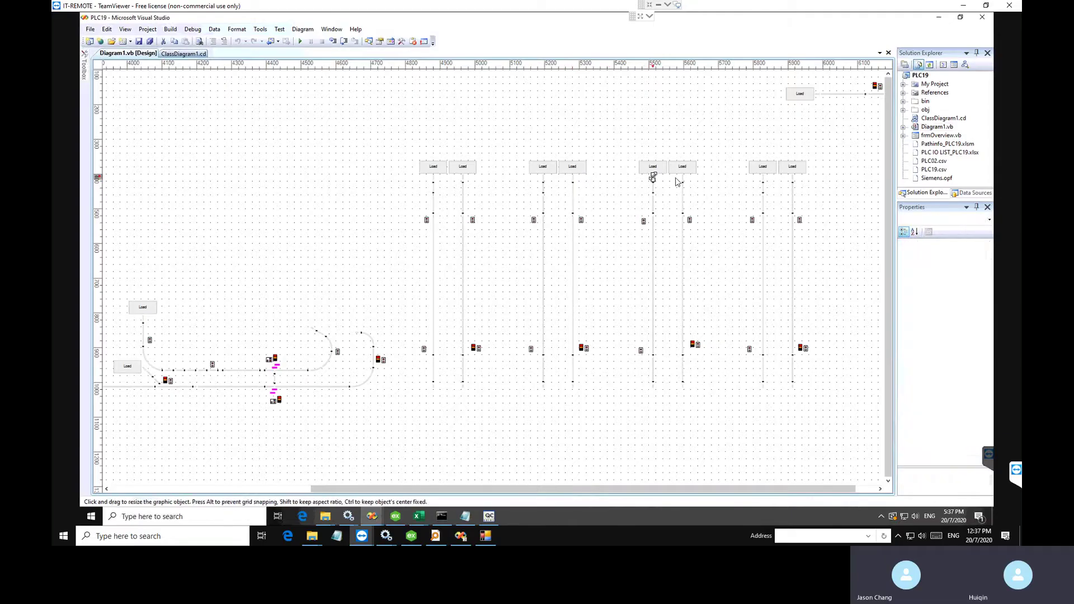
left_click(683, 178)
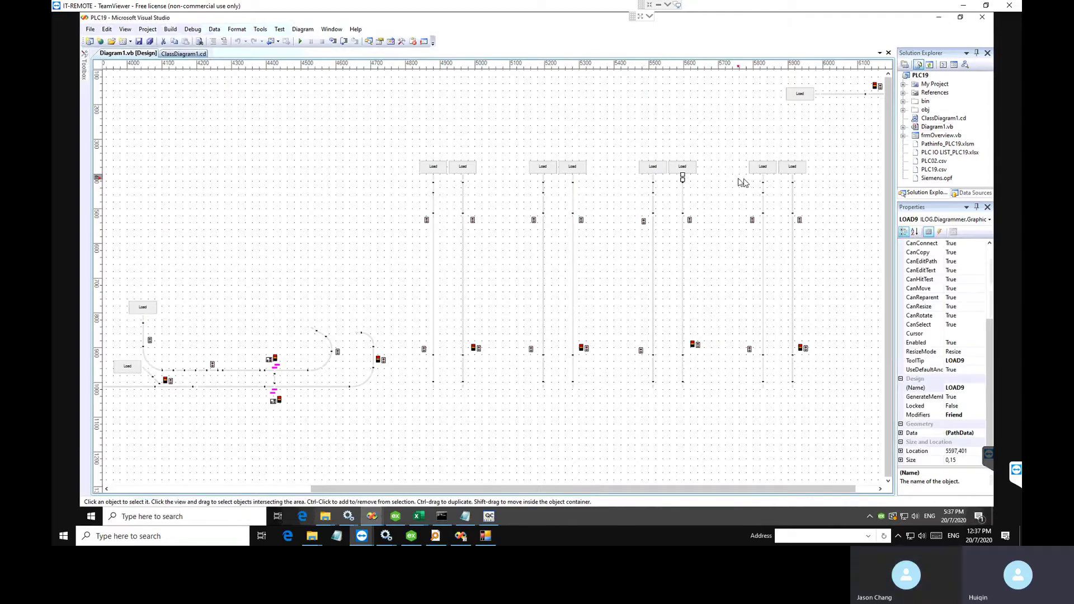
left_click(793, 180)
left_click(793, 179)
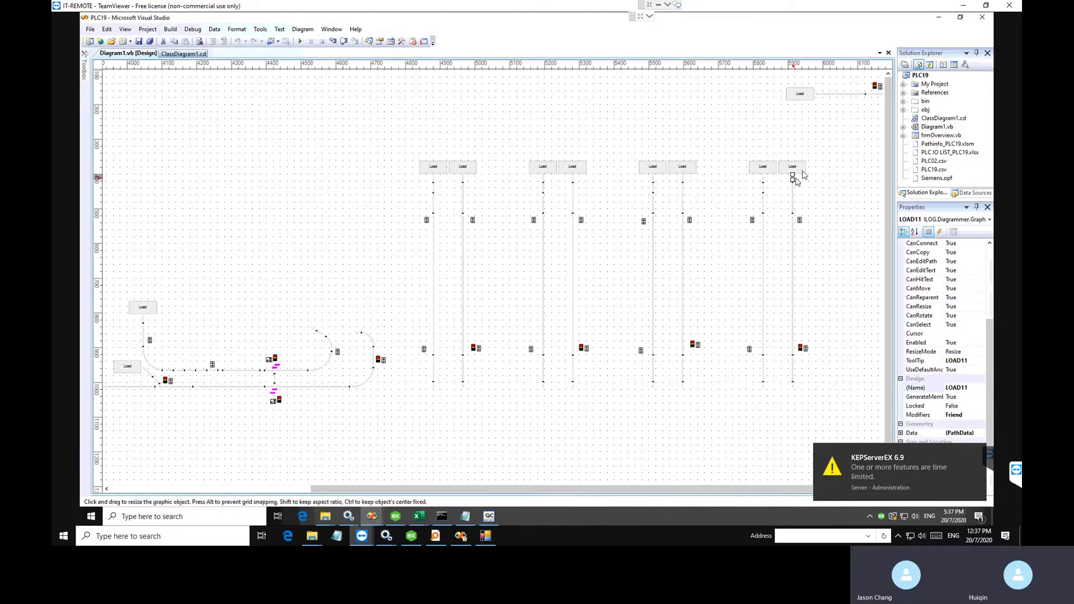
left_click(665, 134)
Step: Examine the merge point below the lower Load button, checking the names of path segments XO1_09_1 and XO1_09_2 on either side
scroll(664, 137, "down", 3, "ctrl")
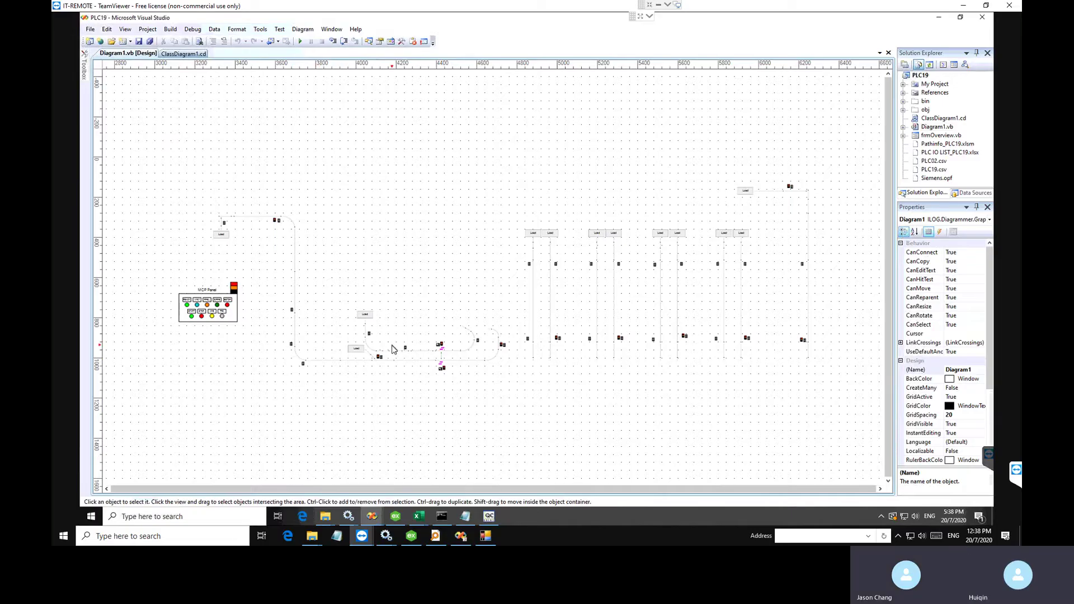
scroll(392, 349, "up", 3, "ctrl")
left_click_drag(436, 492, 279, 491)
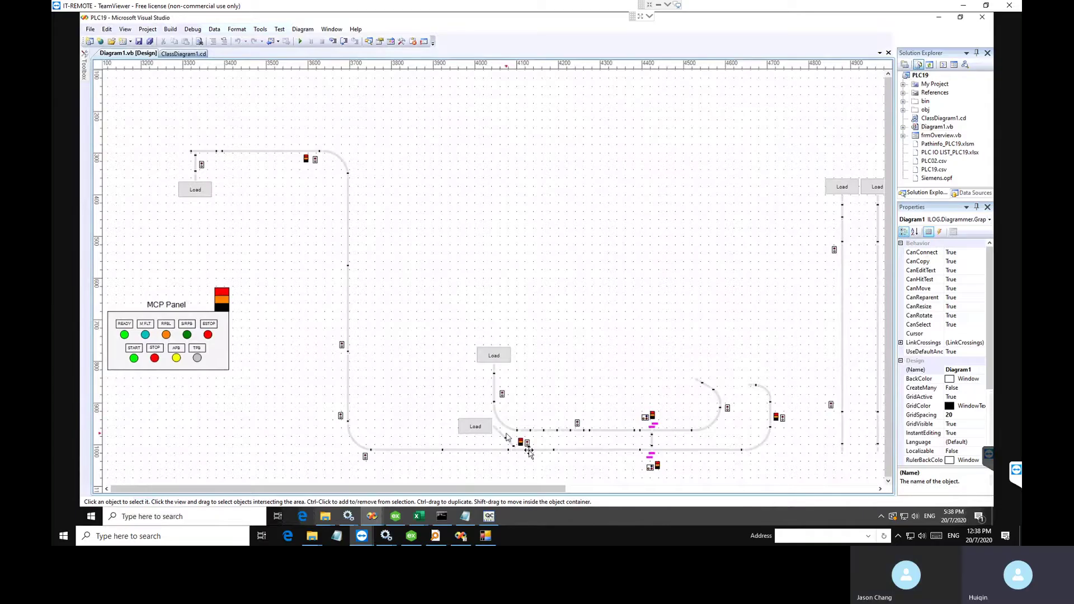
scroll(526, 462, "up", 3, "ctrl")
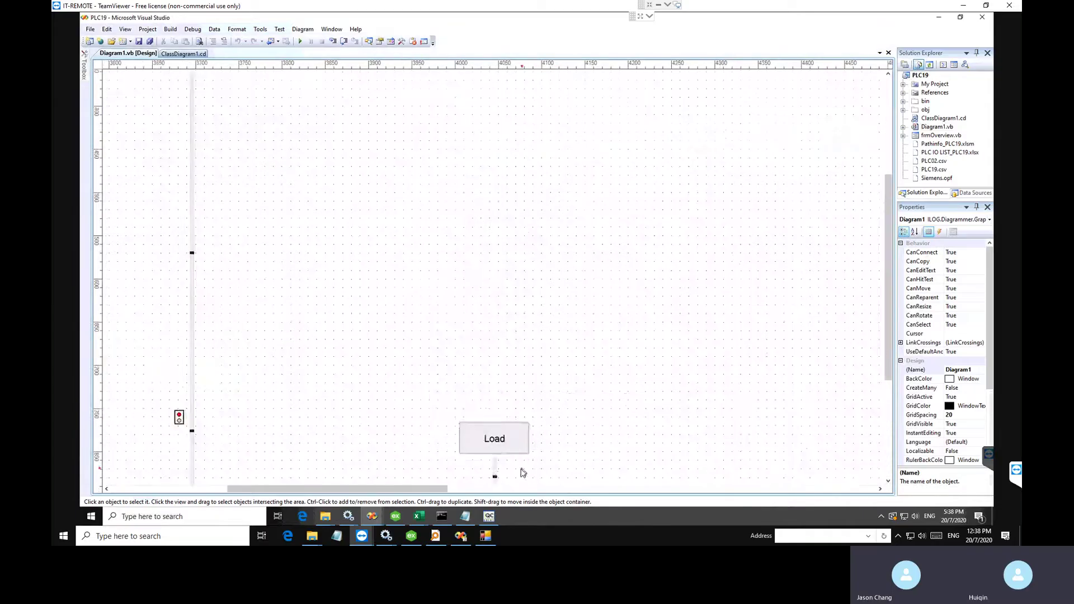
scroll(556, 460, "up", 1)
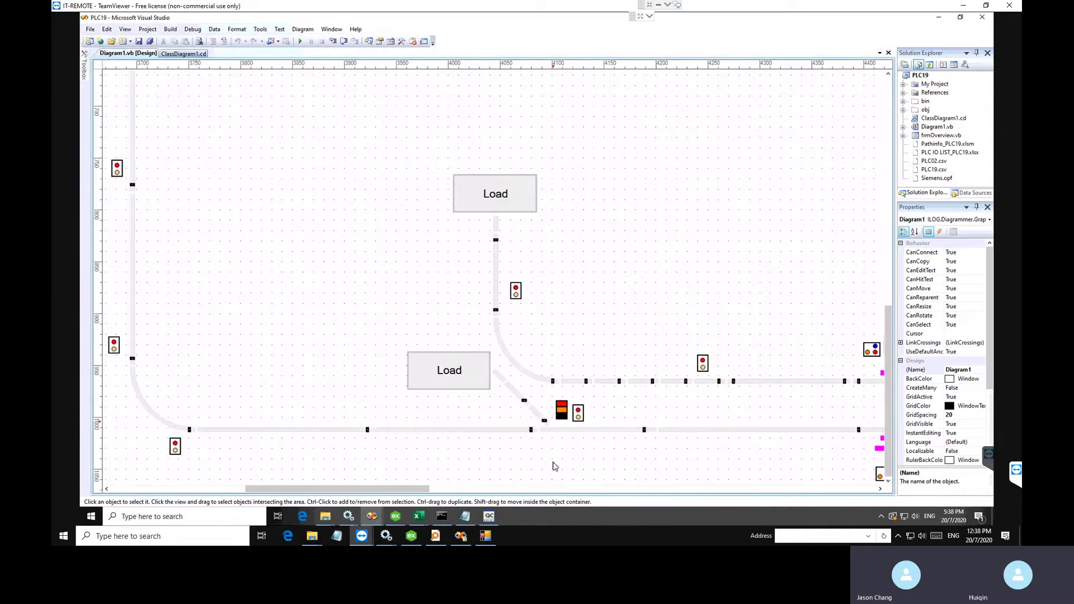
left_click(518, 430)
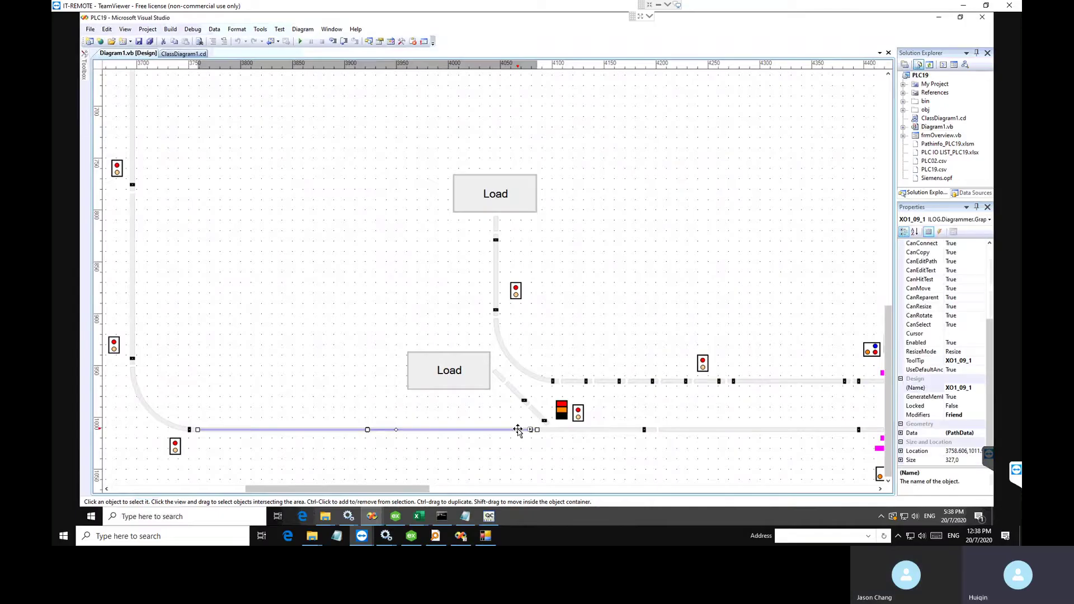
left_click(557, 430)
left_click(557, 438)
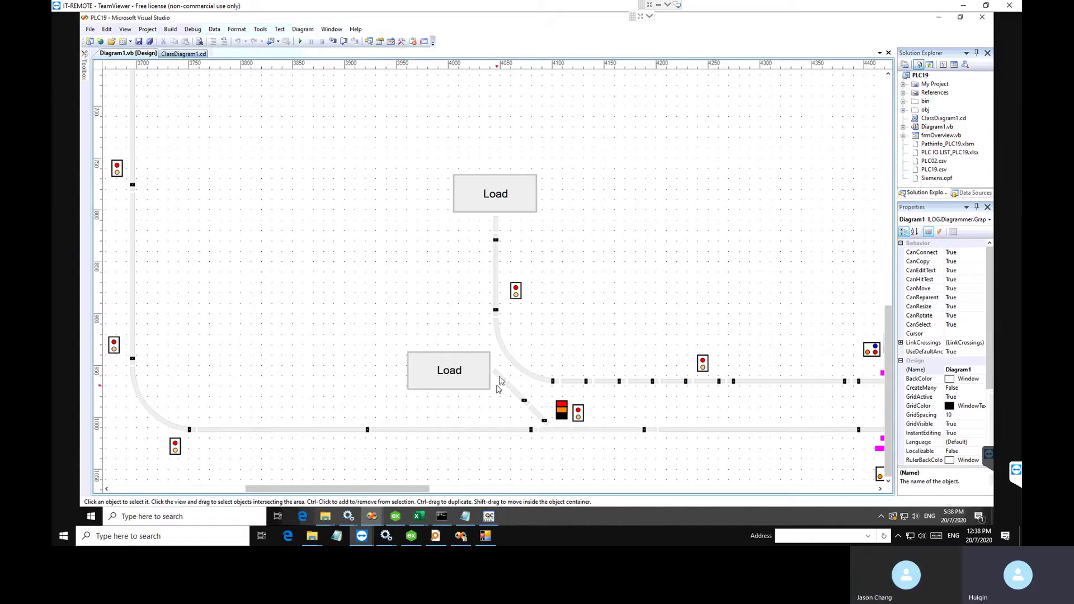
left_click(545, 431)
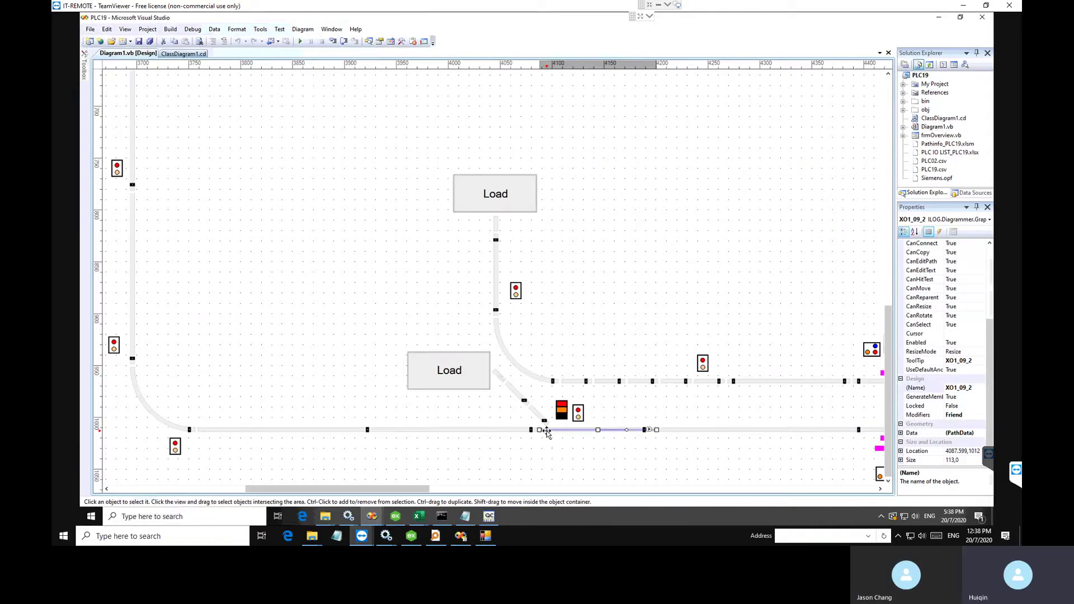
left_click(542, 443)
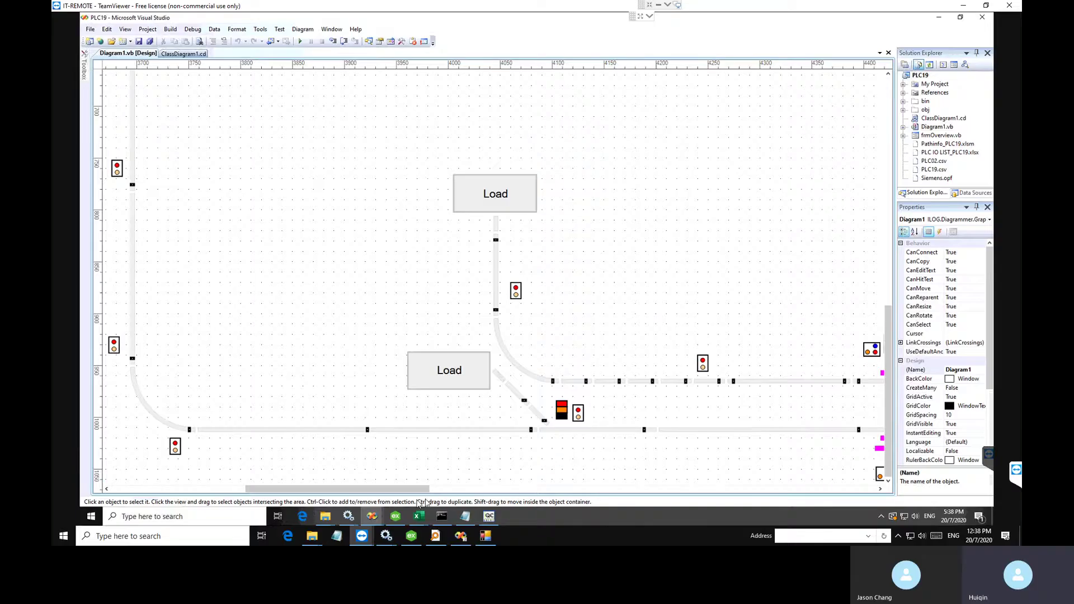
Step: Check the names of the exit paths at the open ends of the two curved conveyor lines
left_click_drag(410, 492, 511, 491)
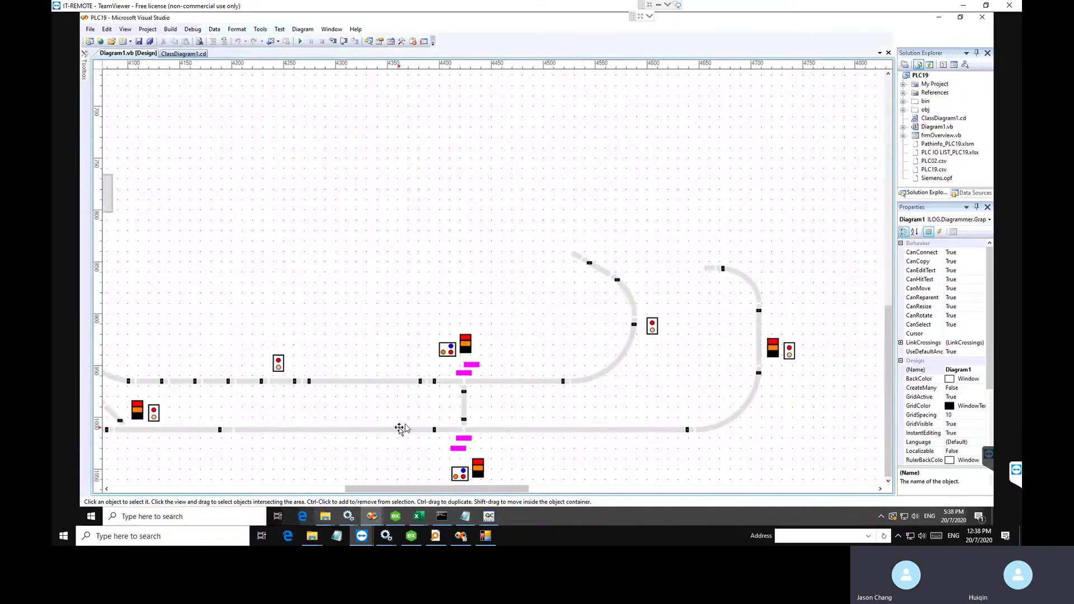
scroll(406, 428, "down", 2)
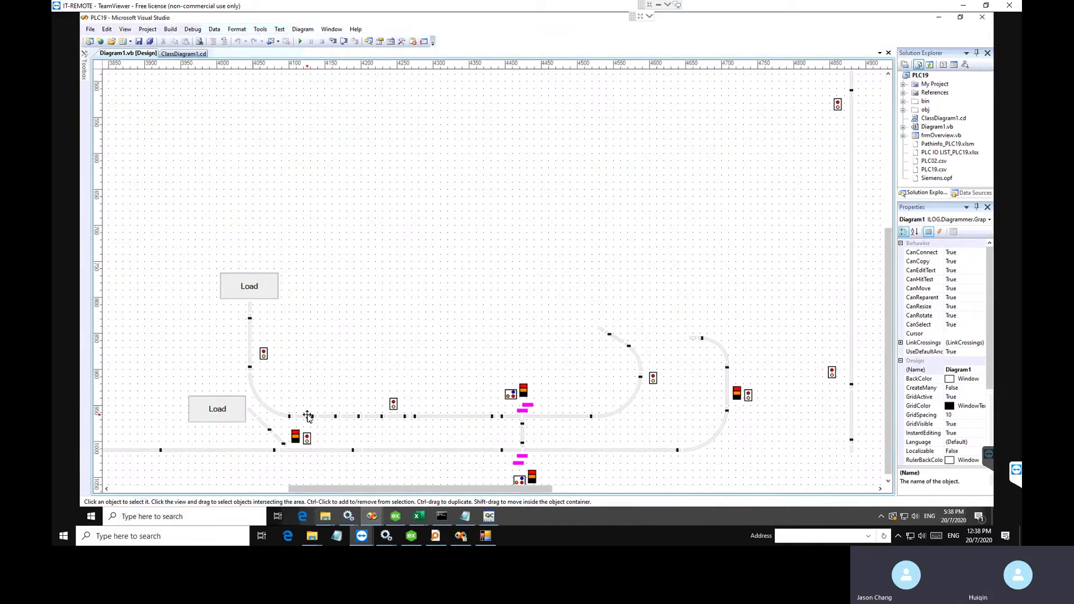
scroll(309, 418, "down", 3)
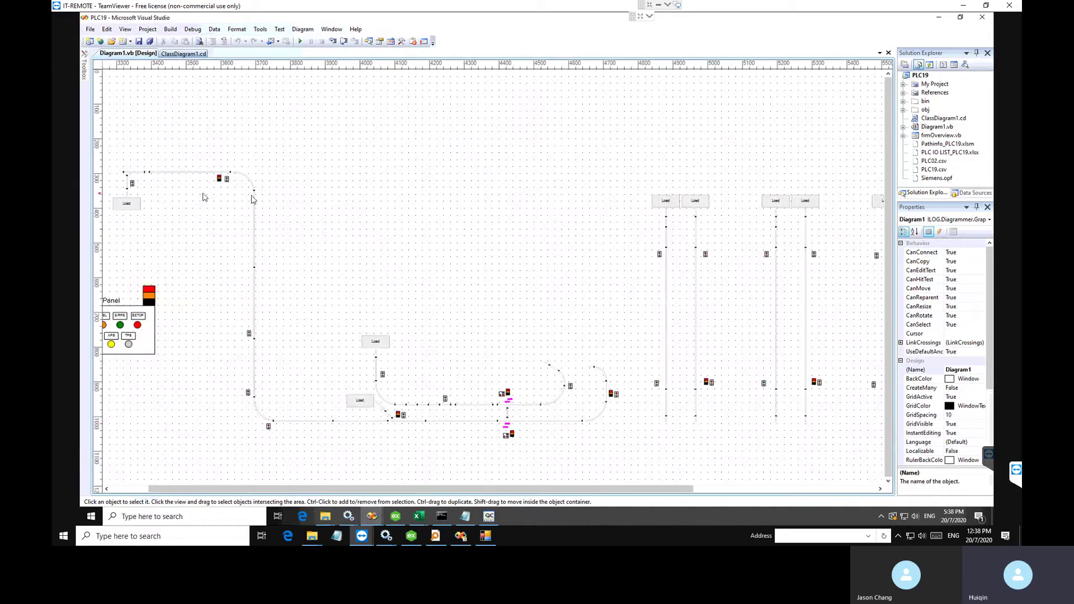
left_click(544, 364)
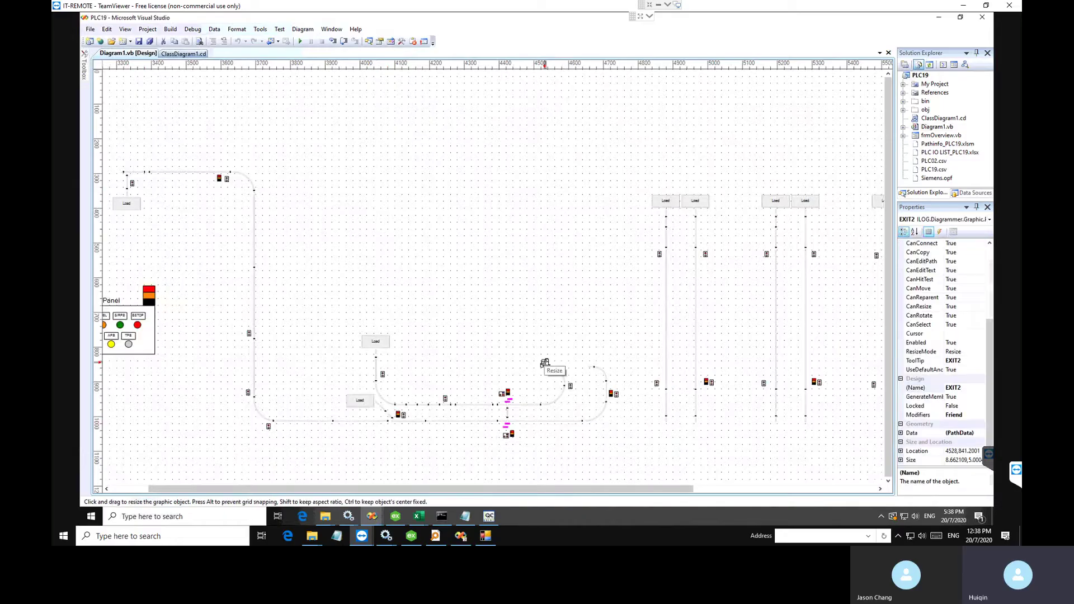
left_click(591, 369)
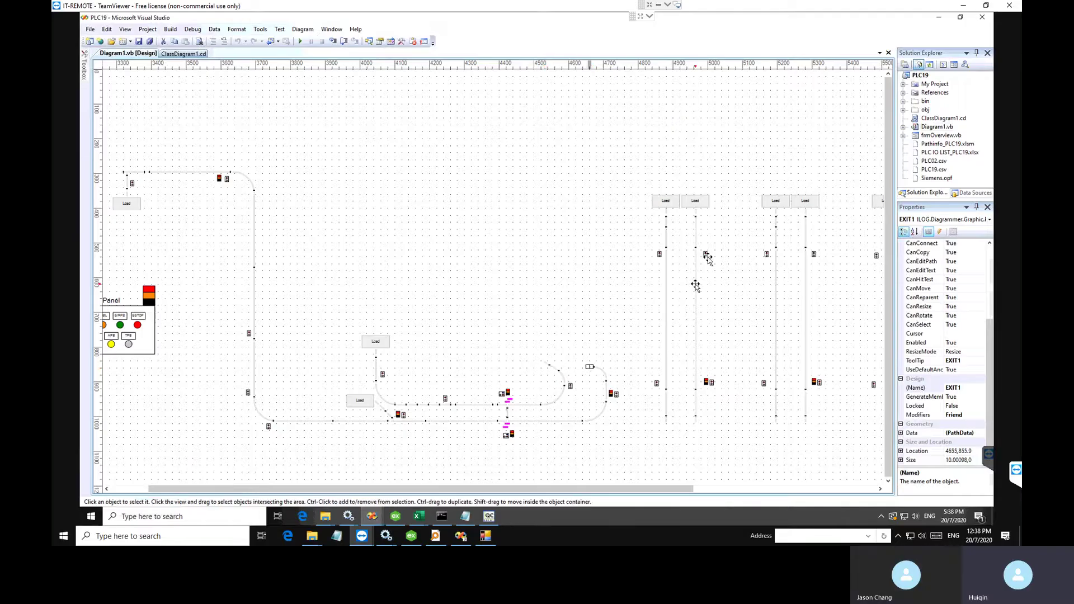
Step: Check the names of the exit paths at the lower ends of the parallel vertical conveyor lines, including the last one
left_click(696, 419)
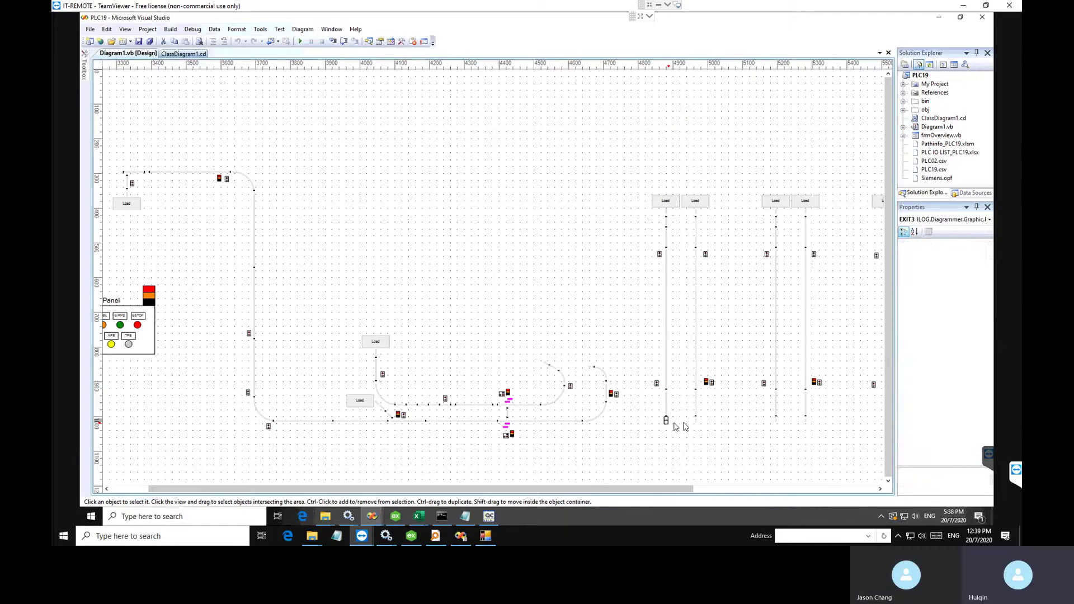
left_click(702, 424)
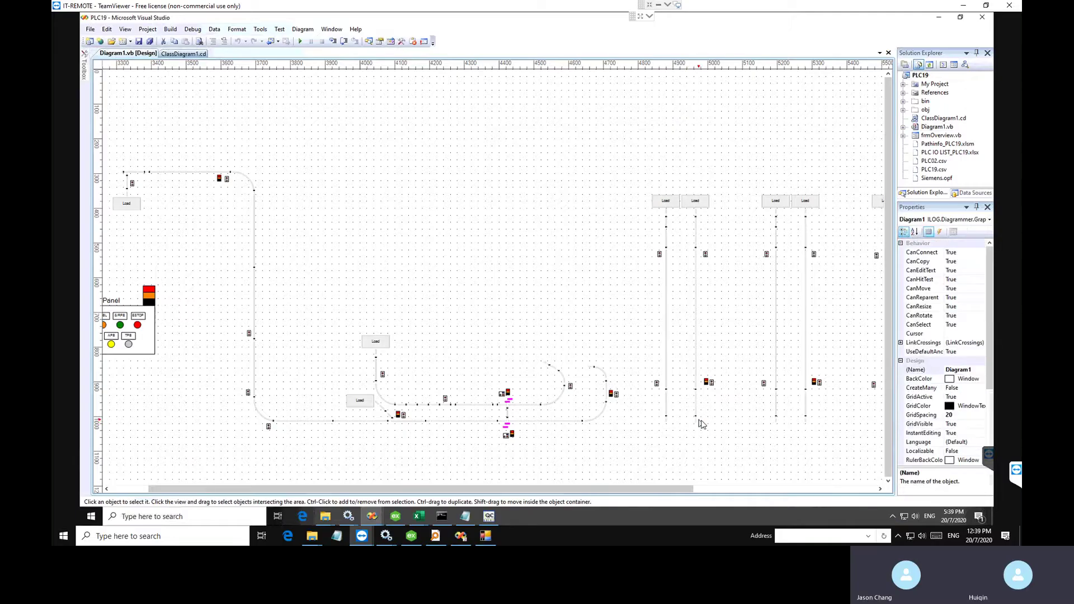
left_click(696, 420)
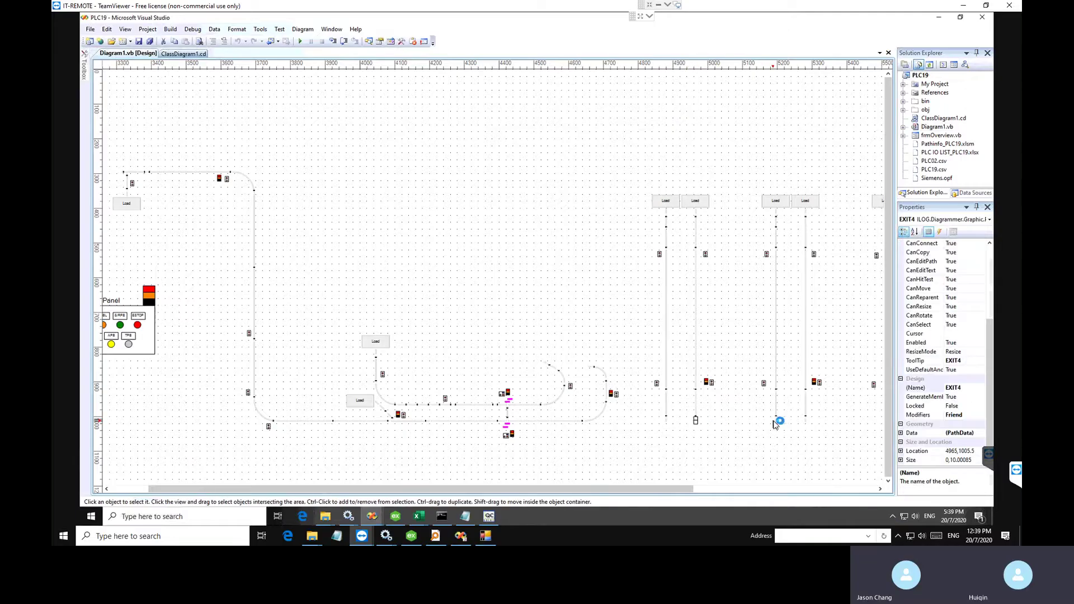
left_click(776, 421)
left_click_drag(660, 488, 837, 489)
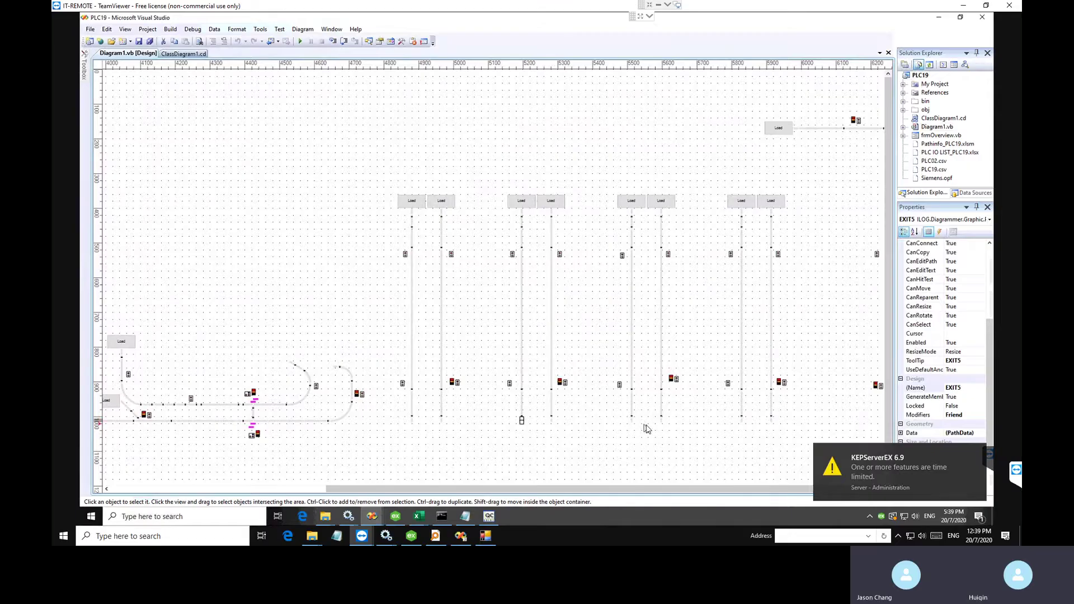
left_click(771, 420)
left_click_drag(709, 489, 714, 488)
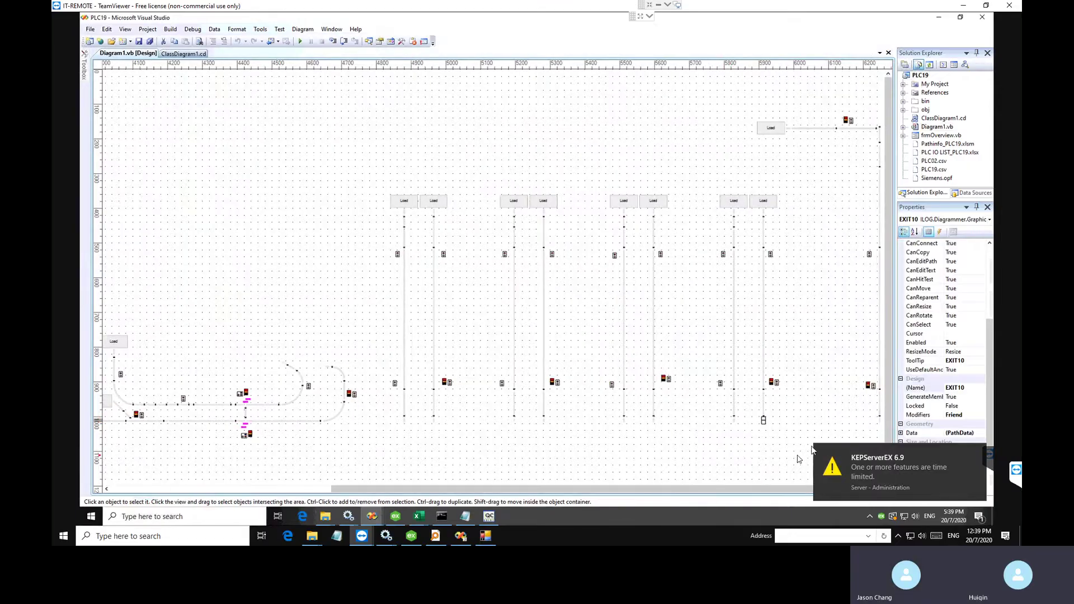
left_click(880, 420)
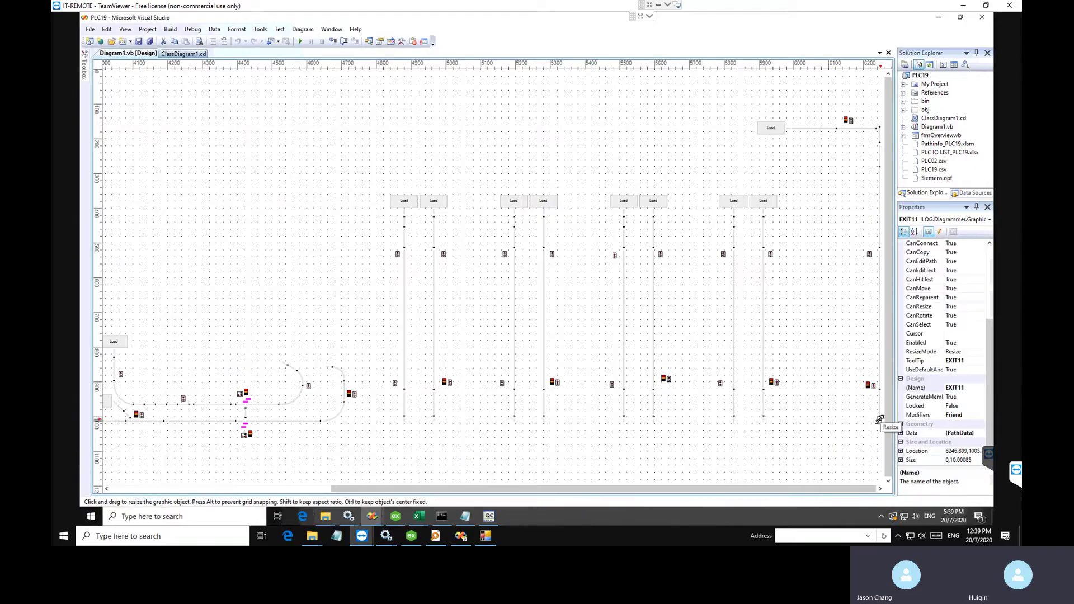
Step: Check the load path name beside the topmost Load button, and search the diagram's code for LOAD1
left_click(786, 128)
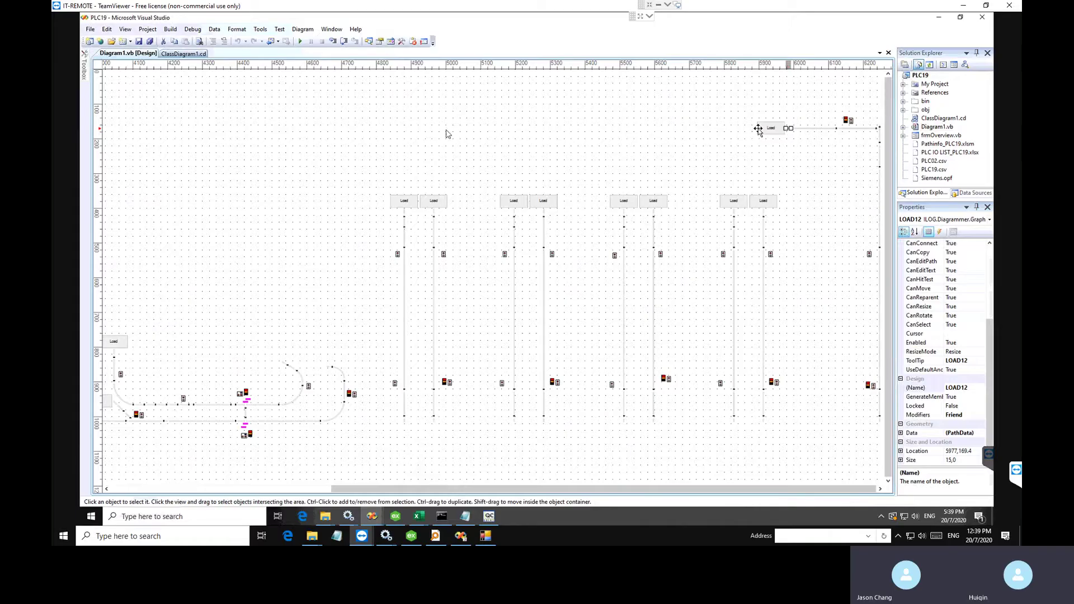
right_click(328, 105)
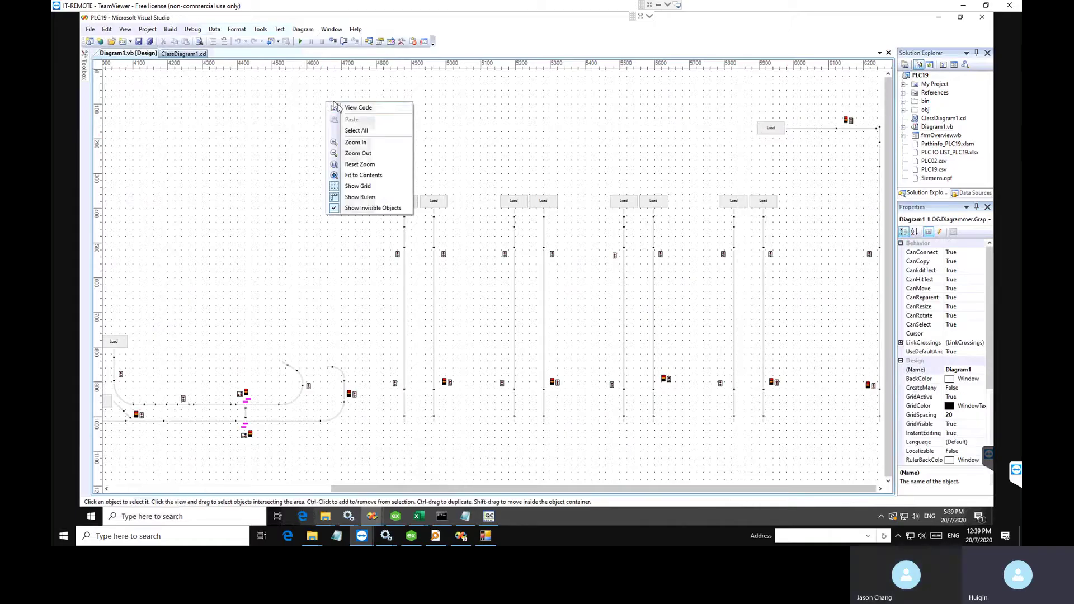
left_click(340, 107)
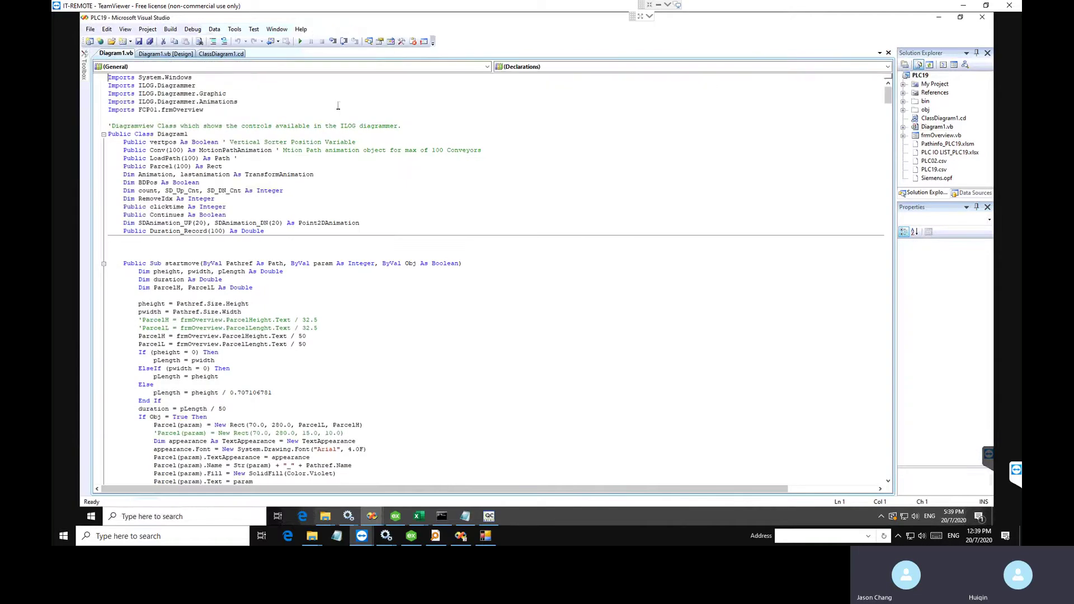
key("ctrl+f")
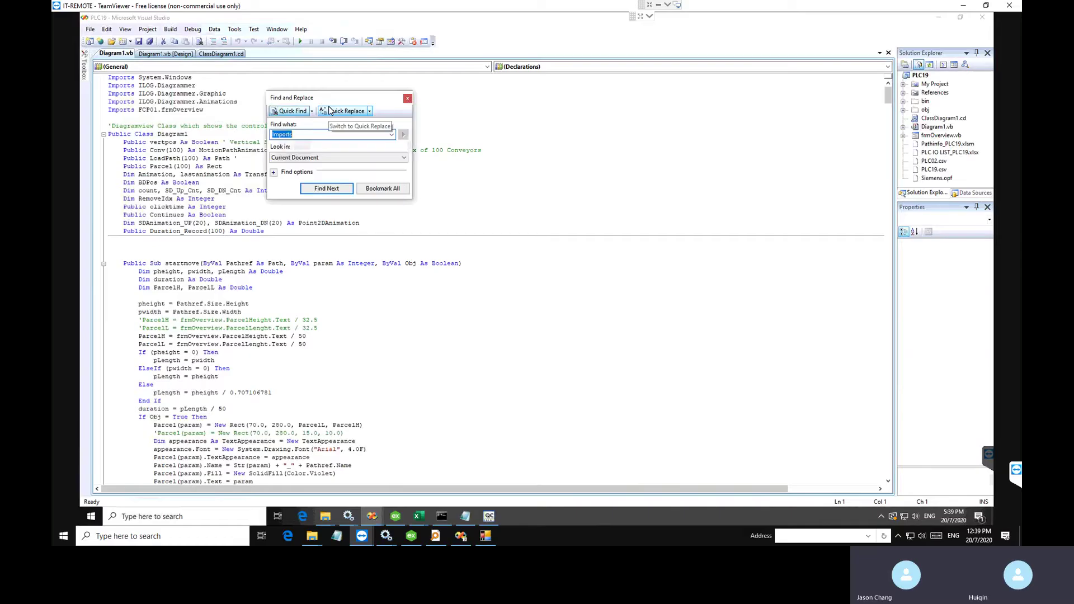
type("LOAD1")
key("Return")
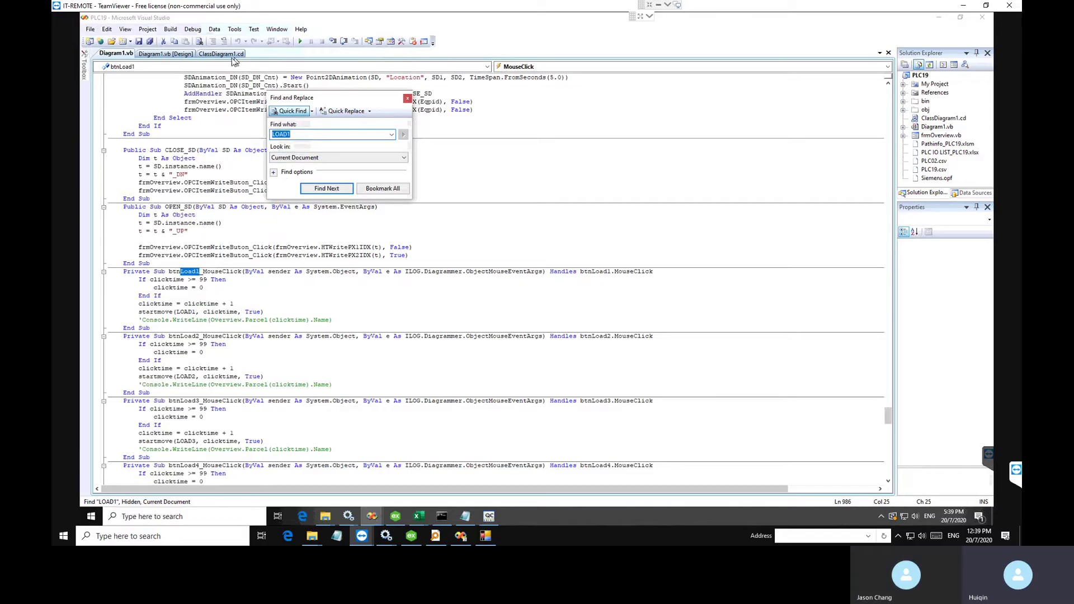
Step: Recheck the load path beside the topmost Load button in the diagram design, and return to the Diagram1.vb code
left_click(178, 56)
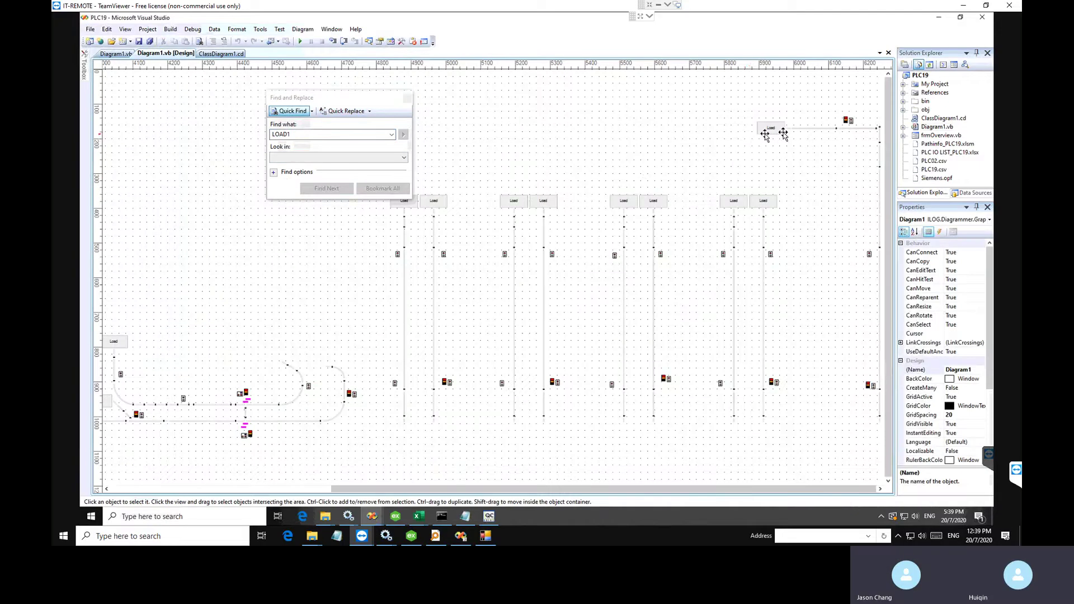
left_click(788, 129)
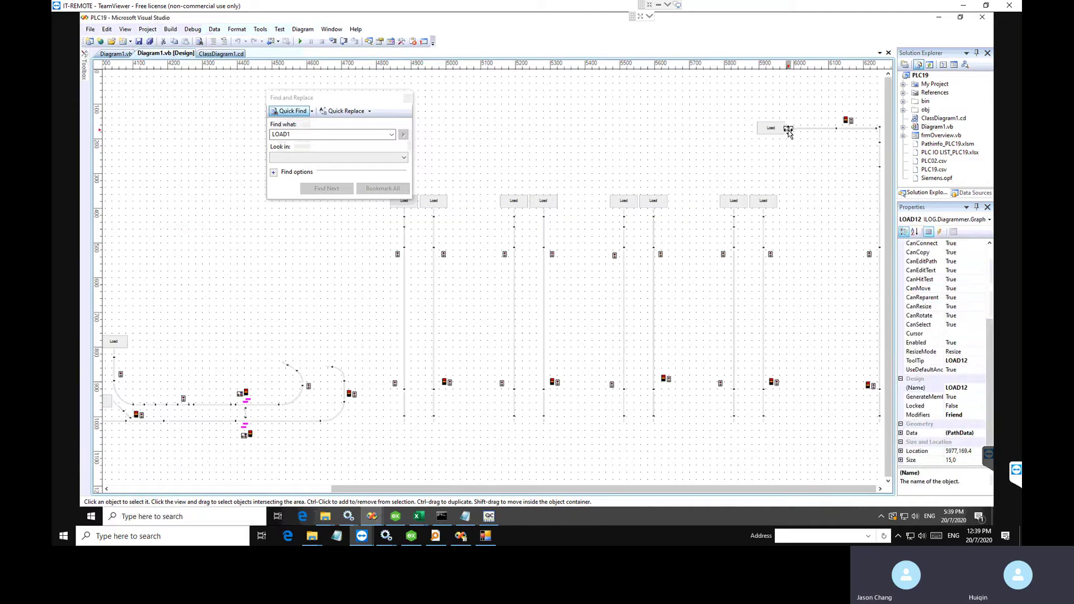
left_click(122, 54)
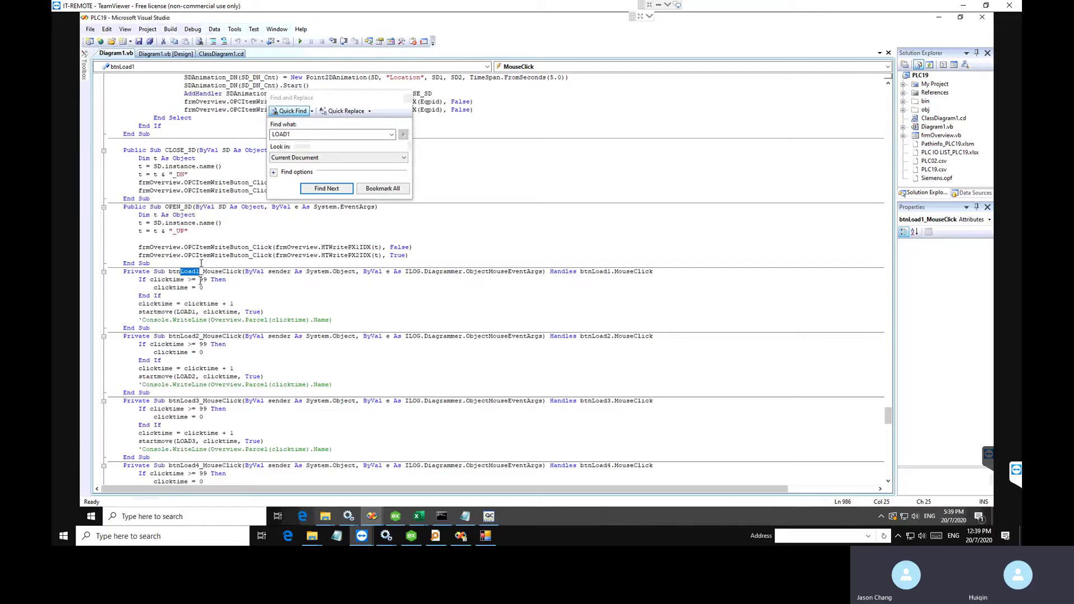
Step: Review the Load button click handlers from btnLoad1 to btnLoad12, checking the load path in each startmove call
left_click(179, 352)
scroll(199, 419, "down", 3)
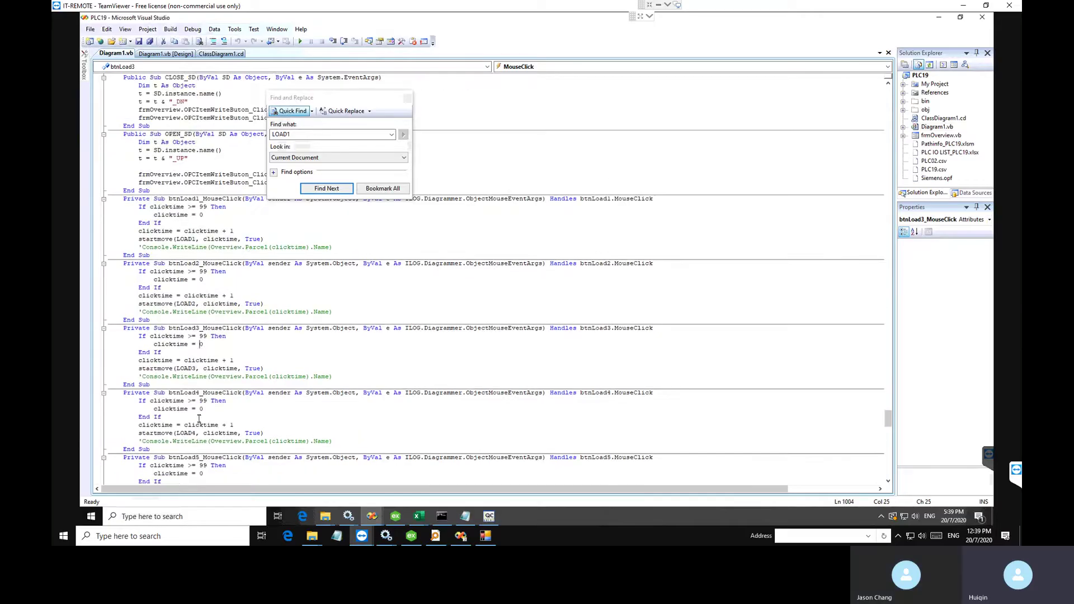
scroll(199, 414, "down", 3)
left_click(199, 392)
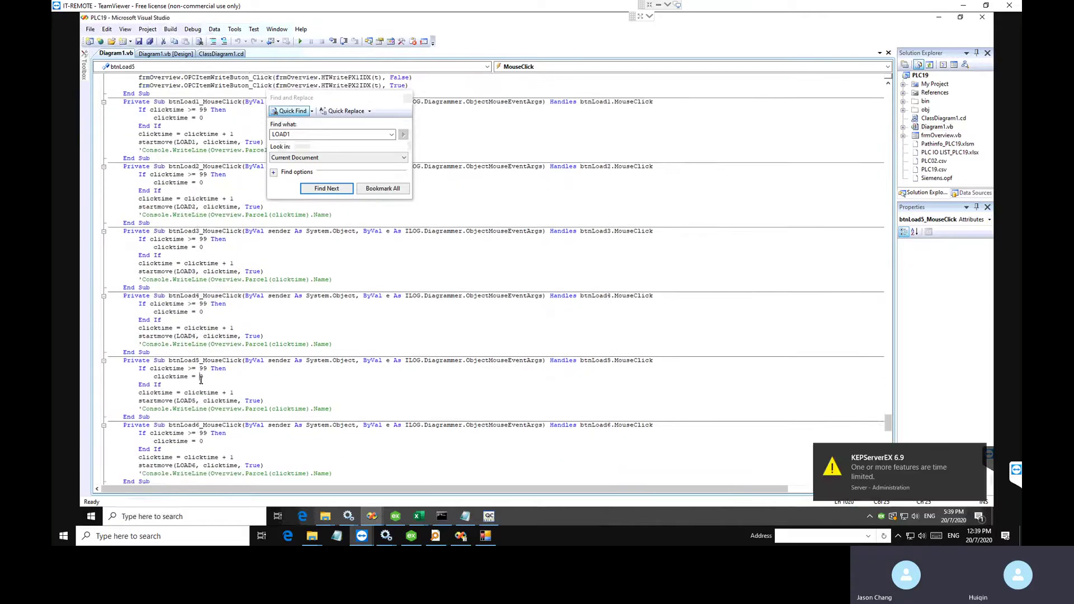
scroll(200, 389, "down", 4)
scroll(201, 380, "down", 10)
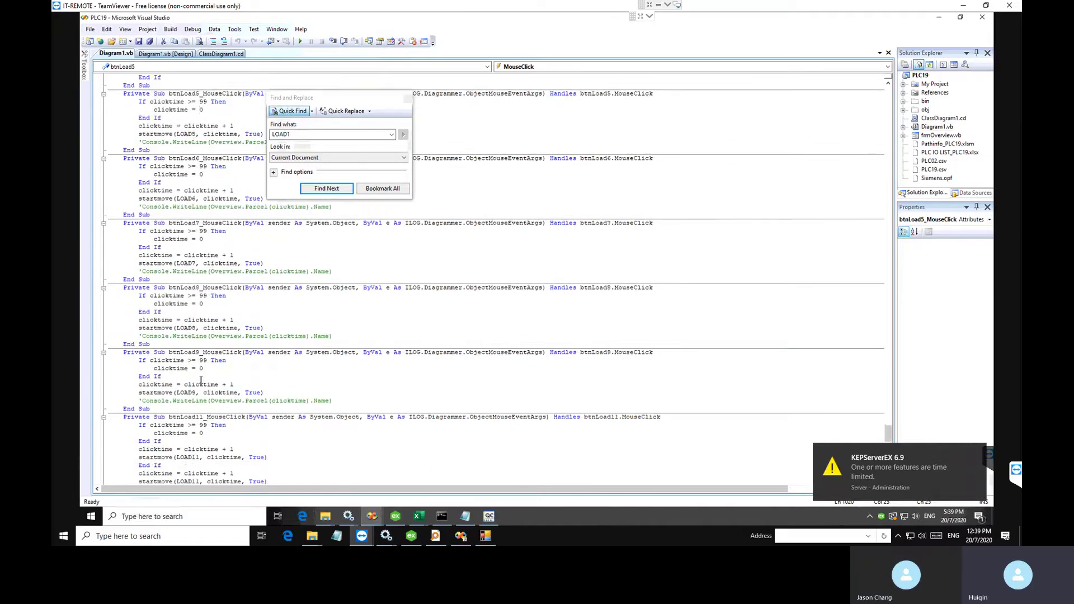
scroll(201, 383, "down", 1)
left_click(201, 426)
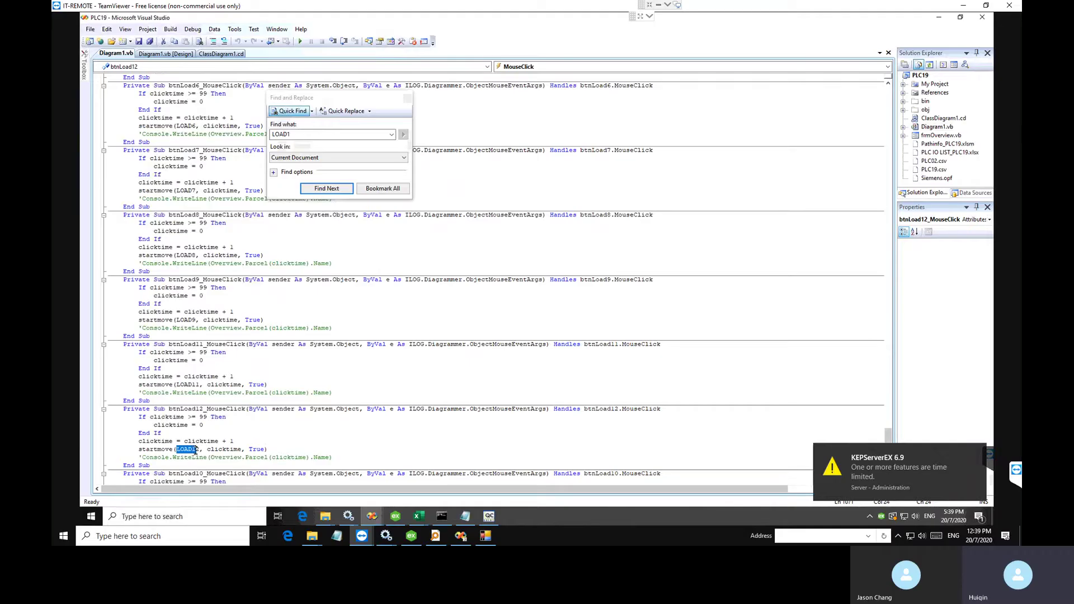
left_click_drag(195, 451, 199, 451)
left_click(213, 337)
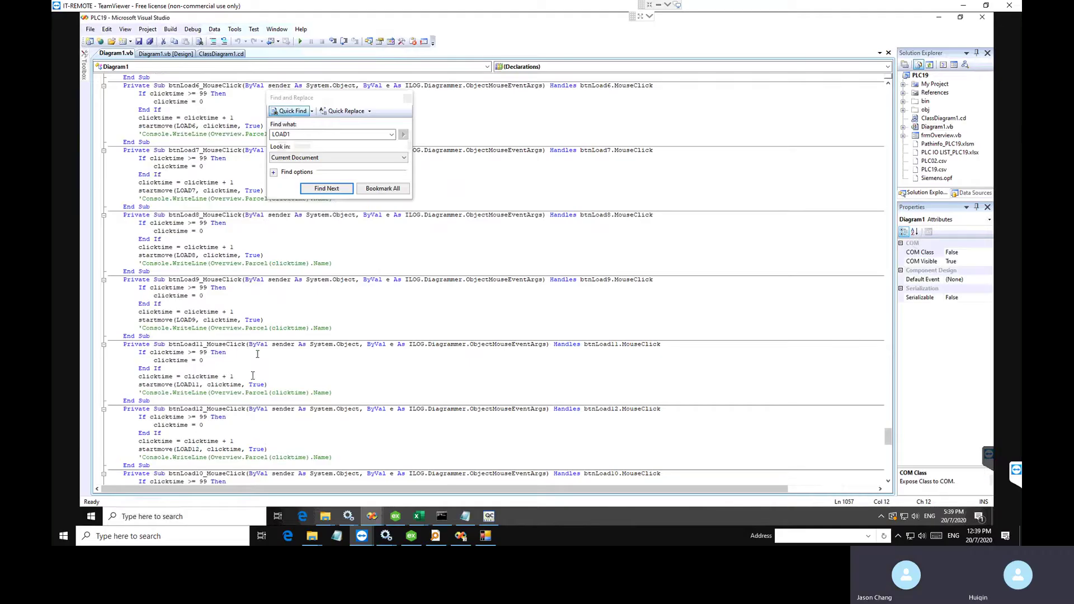
Step: Step through the further LOAD1 matches in the btnLoad11, btnLoad12 and btnLoad10 click handlers
scroll(252, 375, "down", 5)
left_click(325, 189)
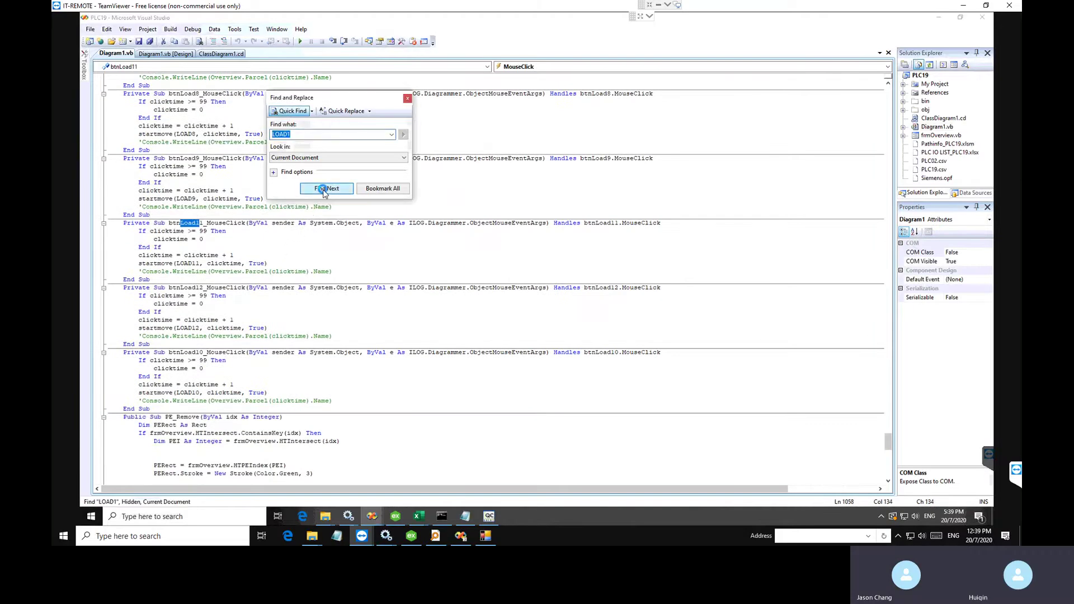
left_click(324, 189)
left_click(324, 189)
left_click(324, 189)
left_click(324, 189)
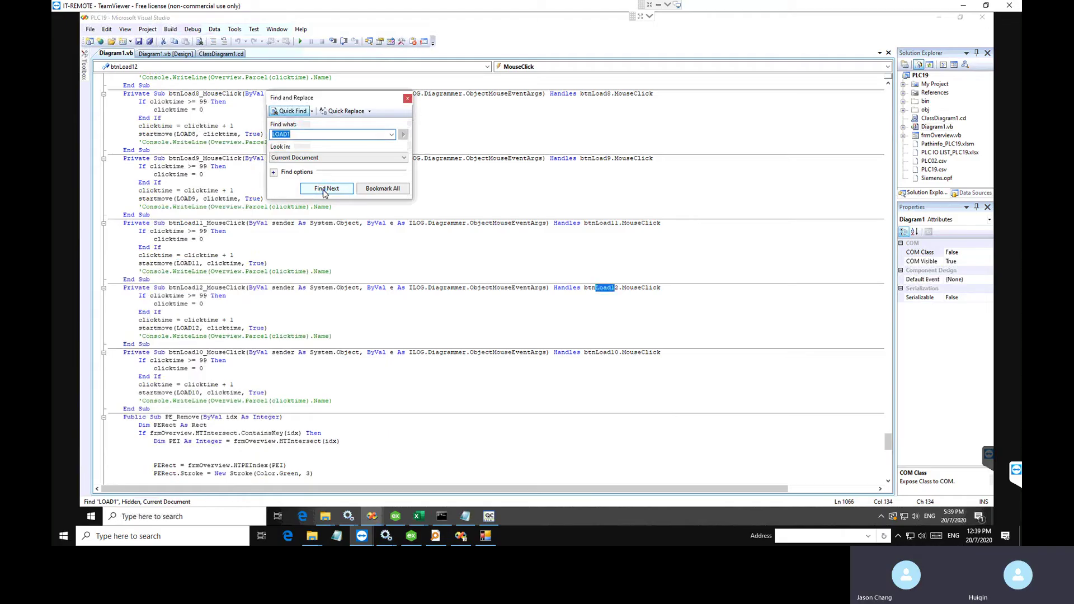
left_click(325, 188)
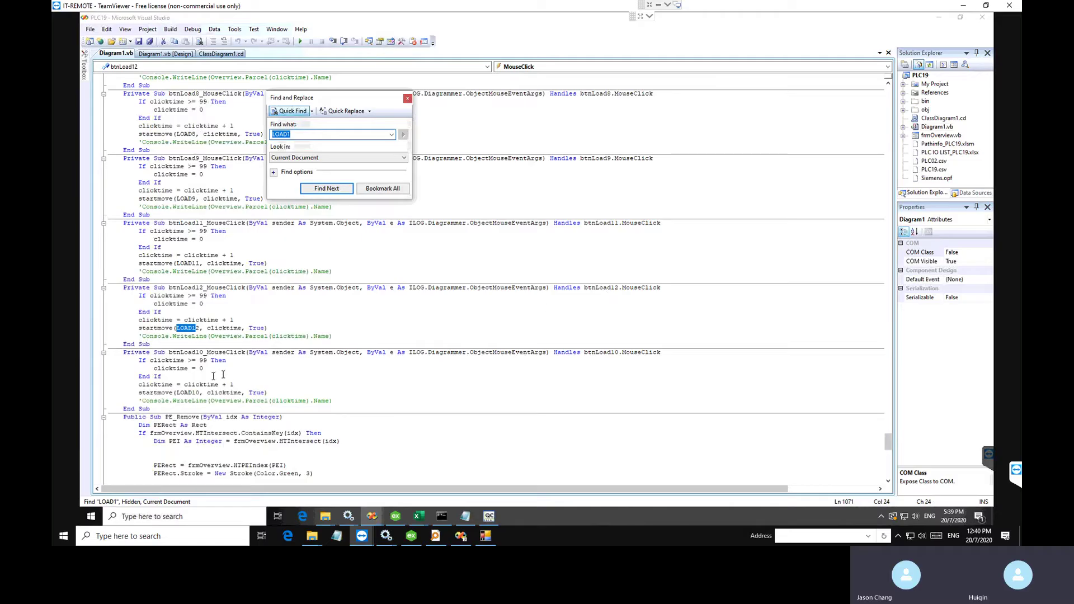
left_click(191, 361)
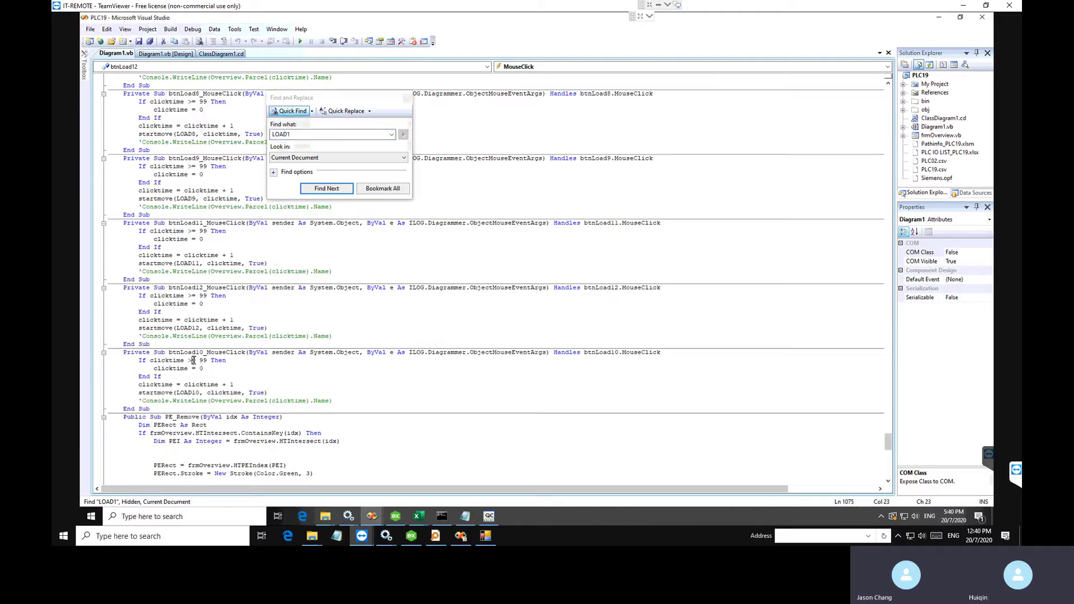
left_click(327, 188)
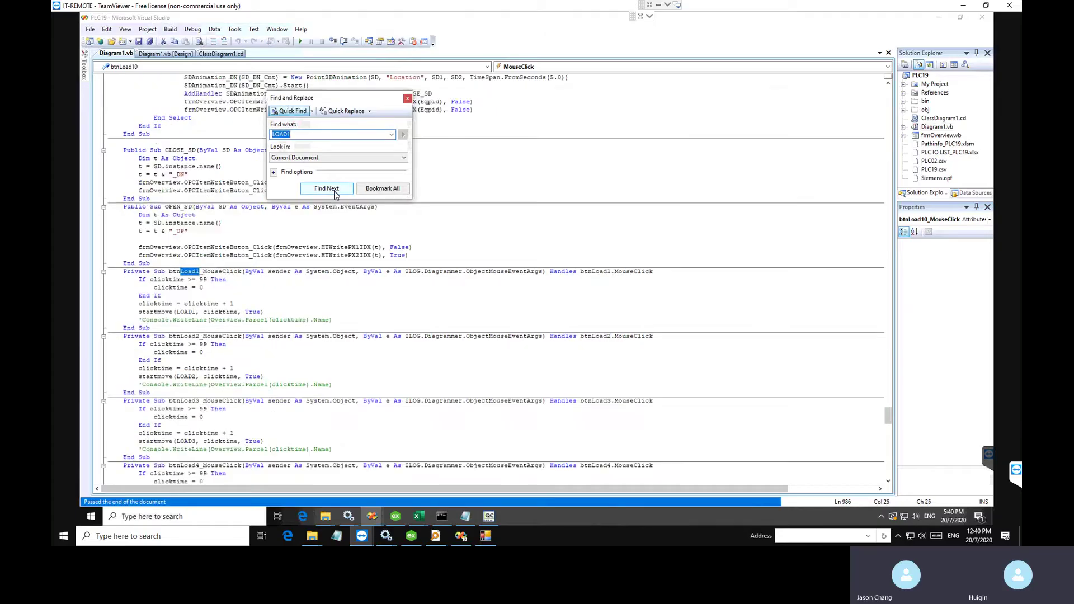
Step: Examine the startmove calls in the btnLoad1 and btnLoad2 click handlers, and read through the remaining handlers to btnLoad10
left_click(218, 282)
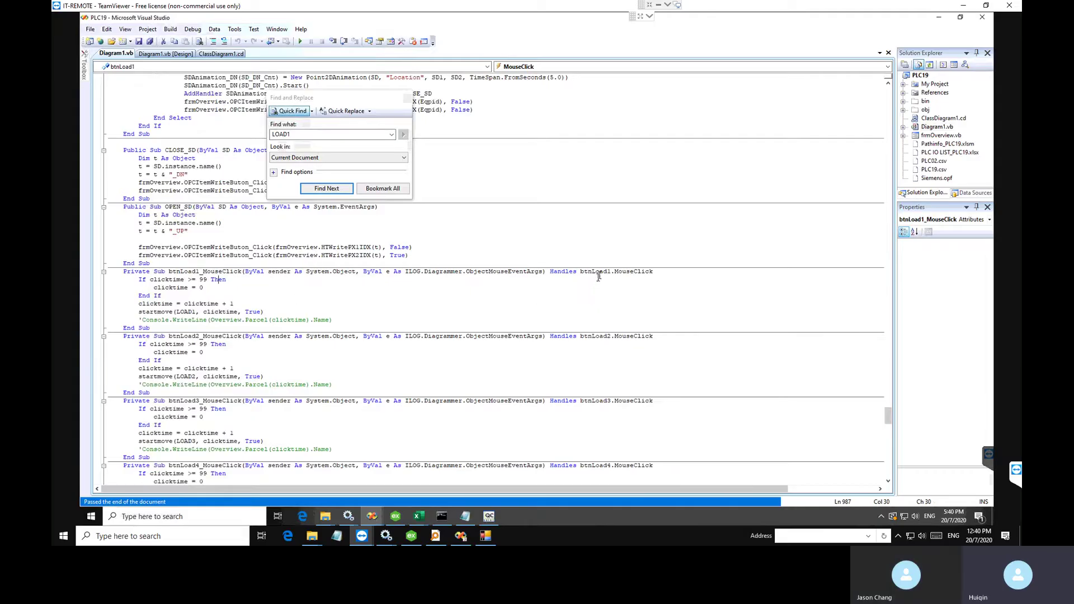
left_click(191, 311)
left_click_drag(151, 313, 287, 314)
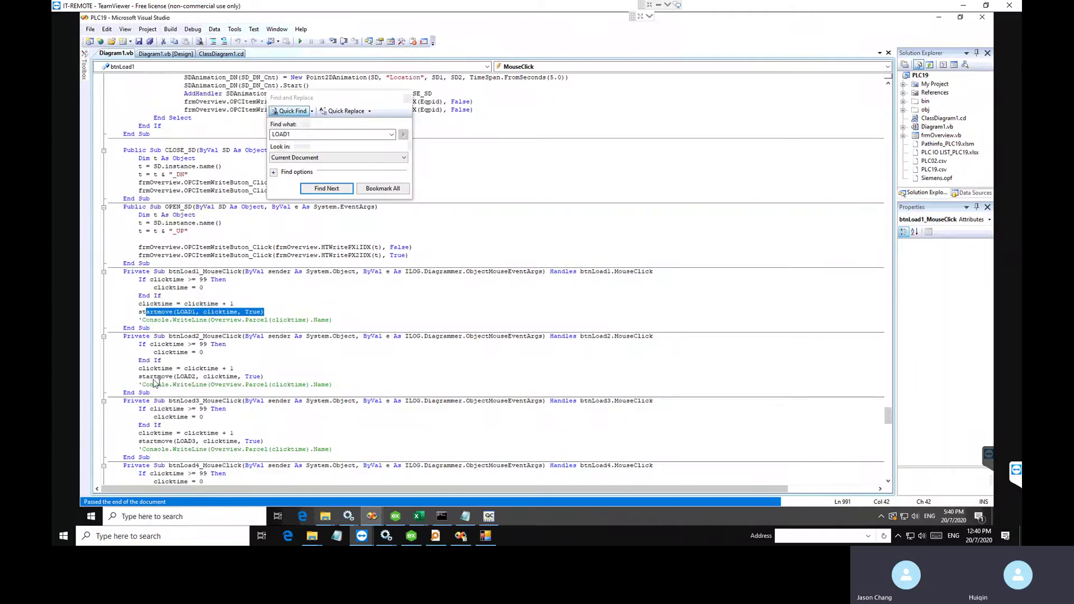
left_click_drag(148, 377, 236, 379)
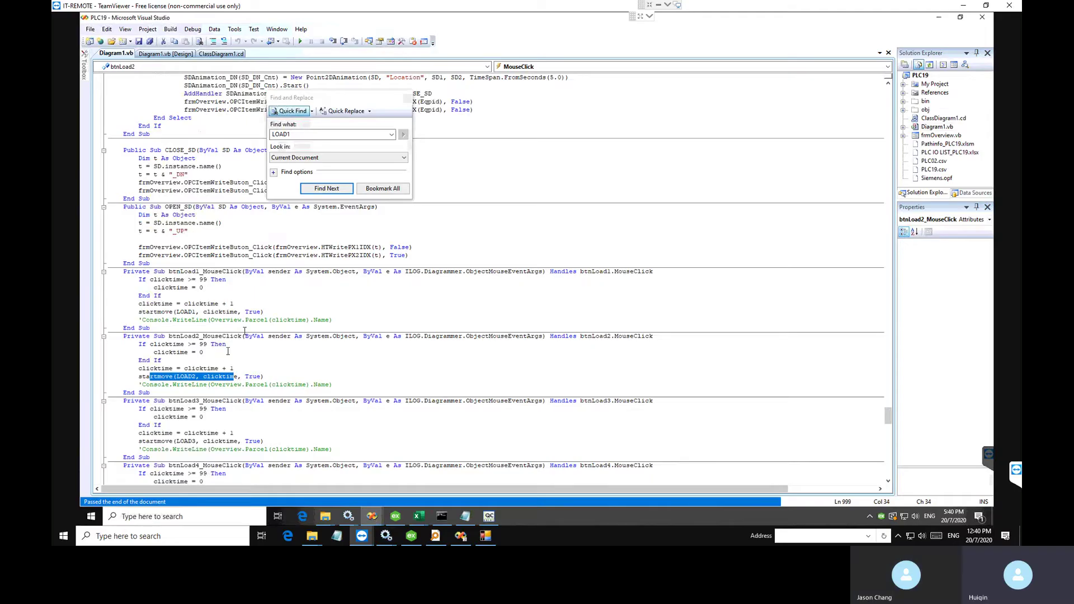
scroll(250, 311, "down", 5)
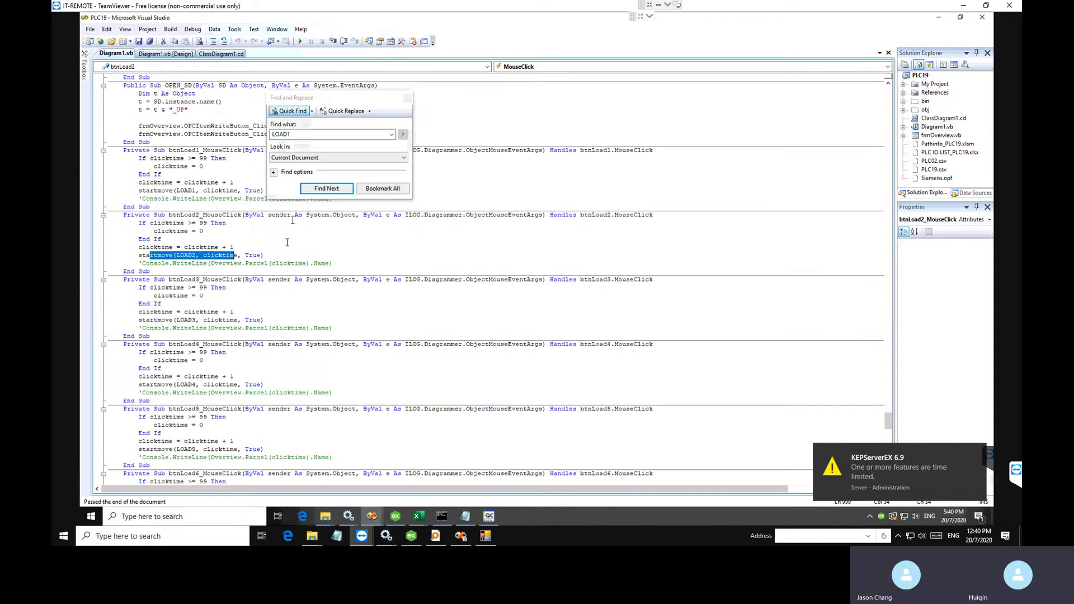
scroll(199, 395, "down", 15)
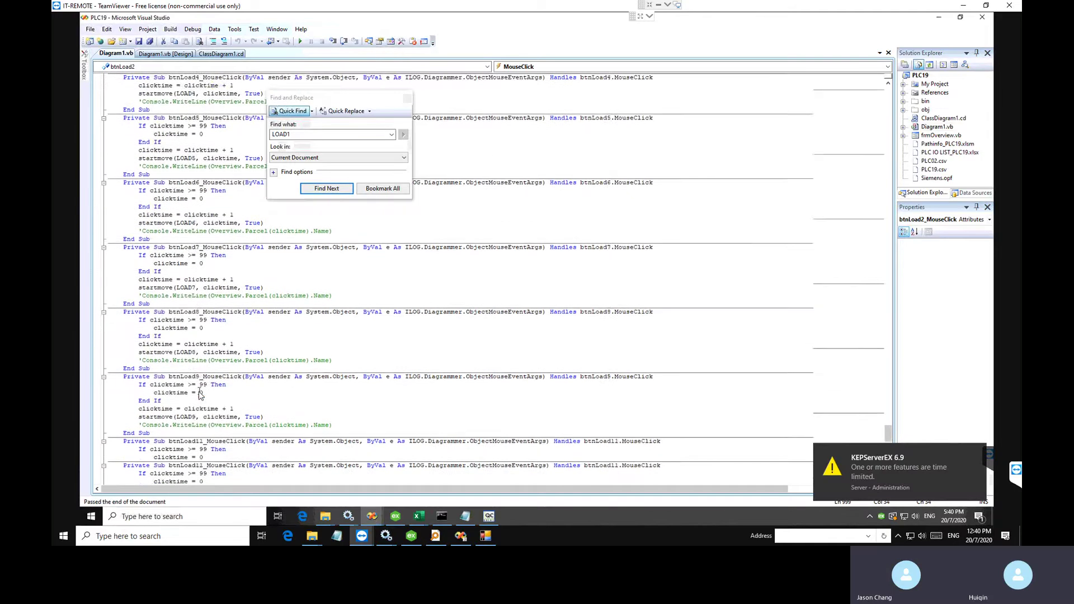
scroll(200, 395, "down", 4)
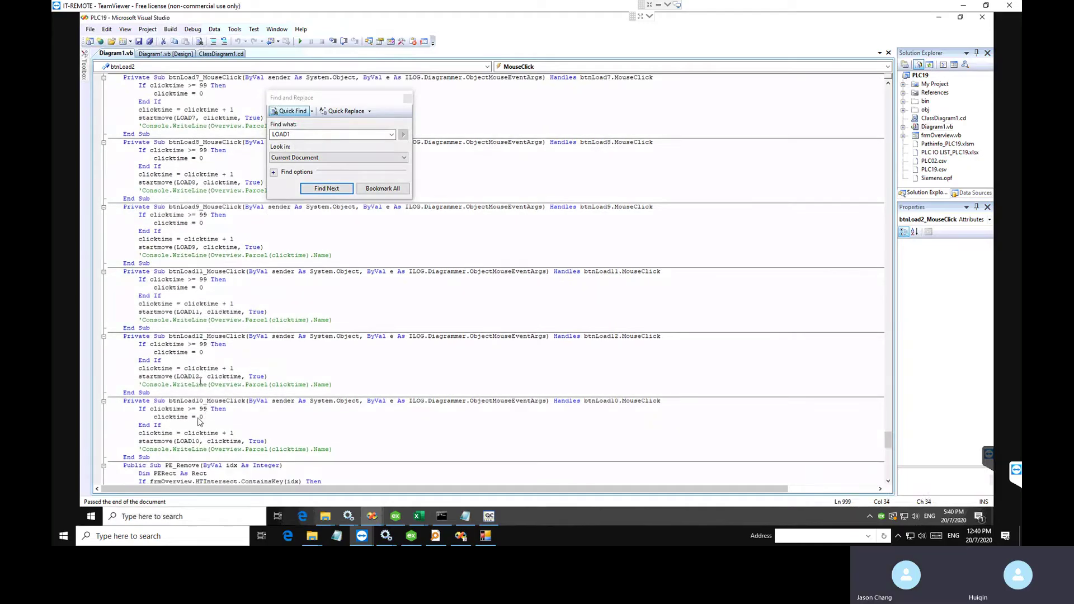
Step: Search for LOAD1 again, stepping from the btnLoad10 click handler round to the btnLoad1 handler declaration
left_click(190, 368)
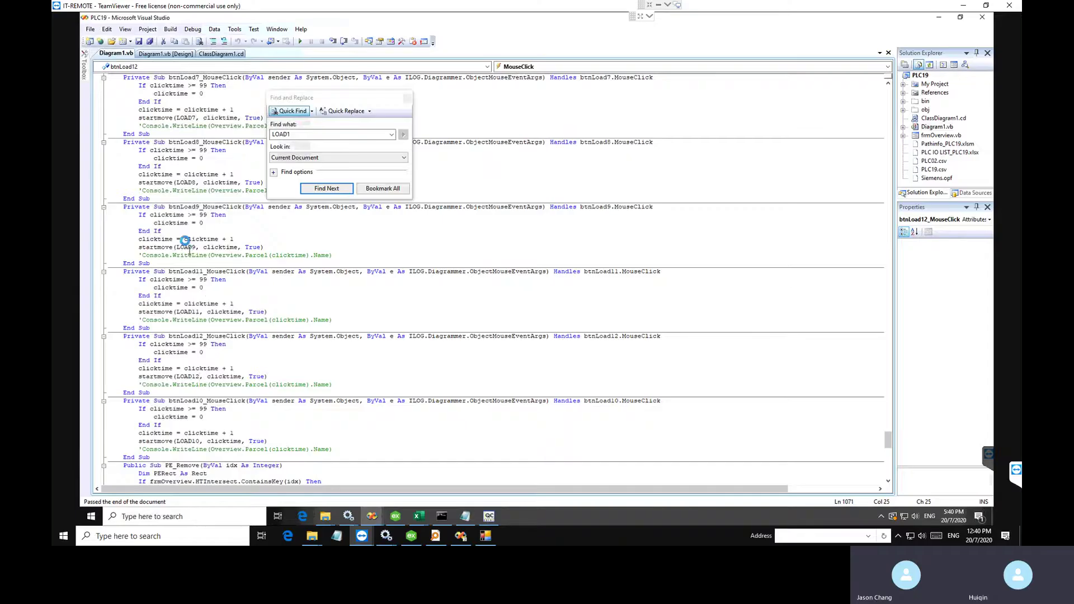
scroll(177, 403, "down", 2)
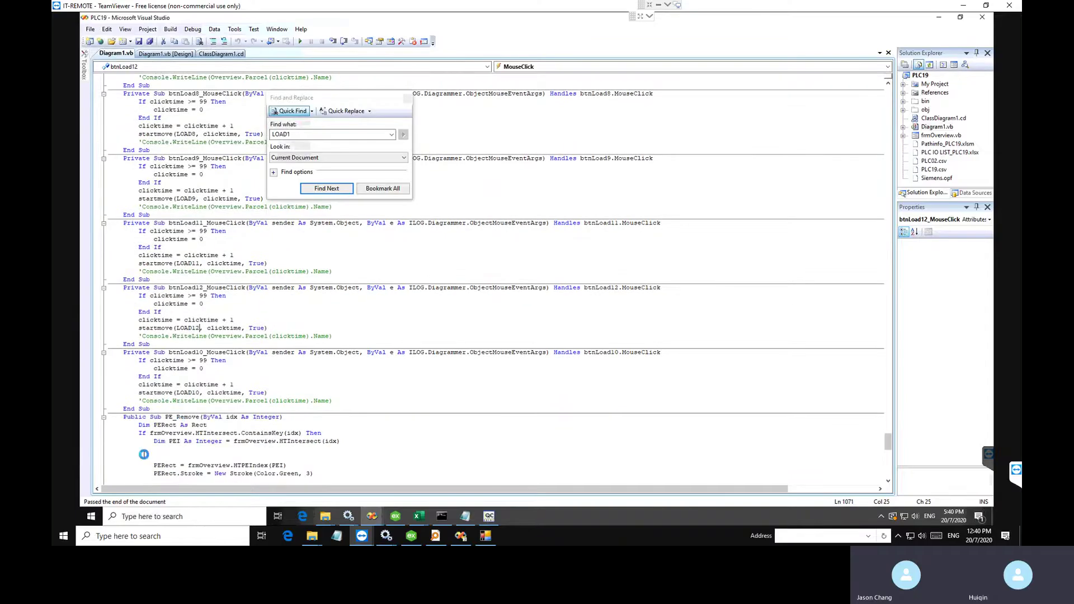
left_click(329, 190)
left_click(329, 190)
left_click(329, 190)
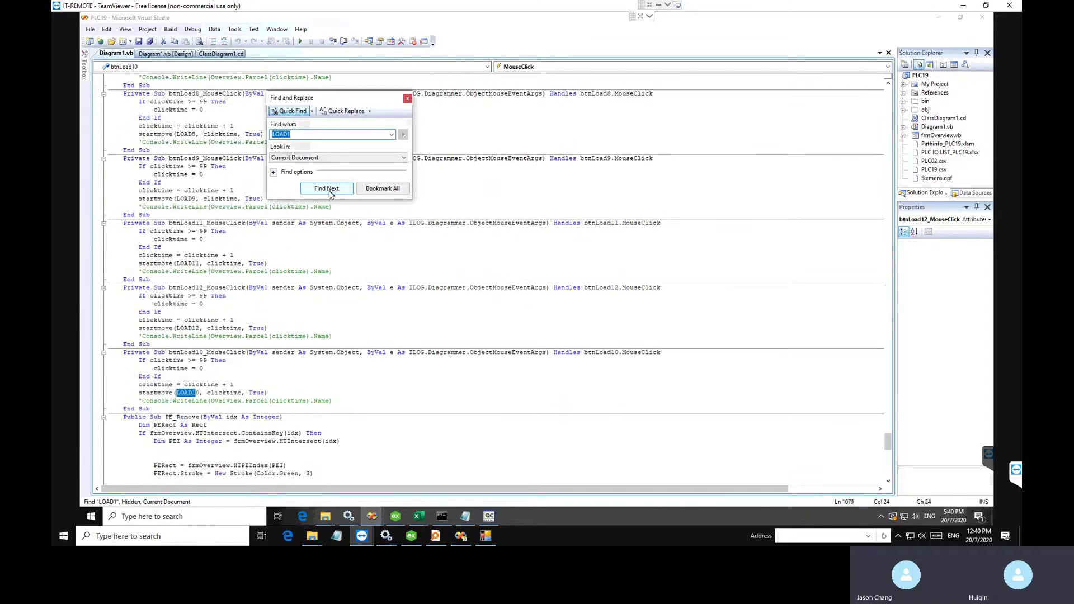
left_click(329, 191)
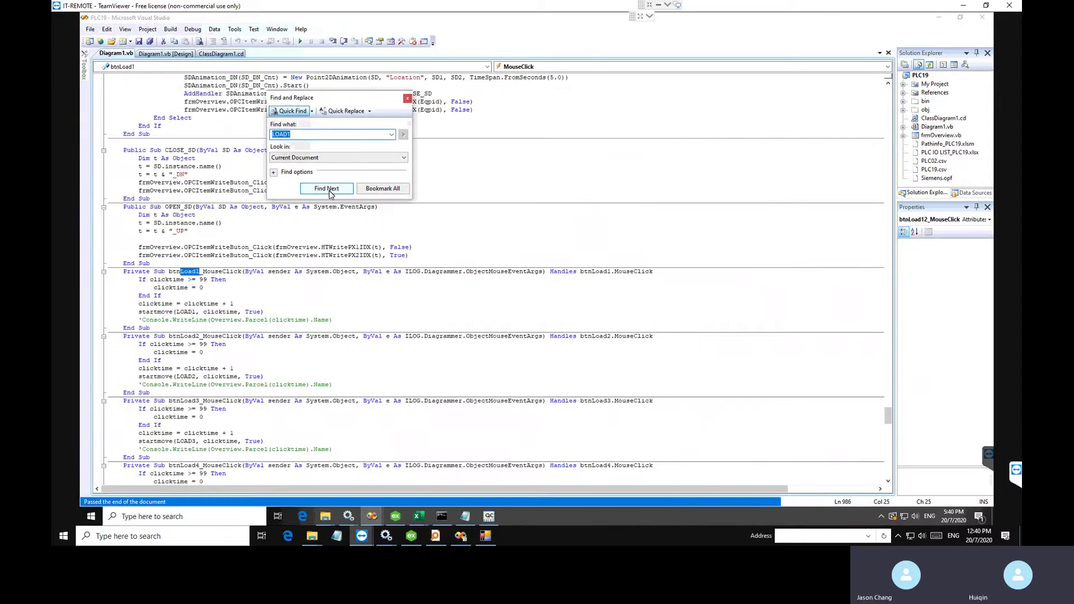
left_click(329, 190)
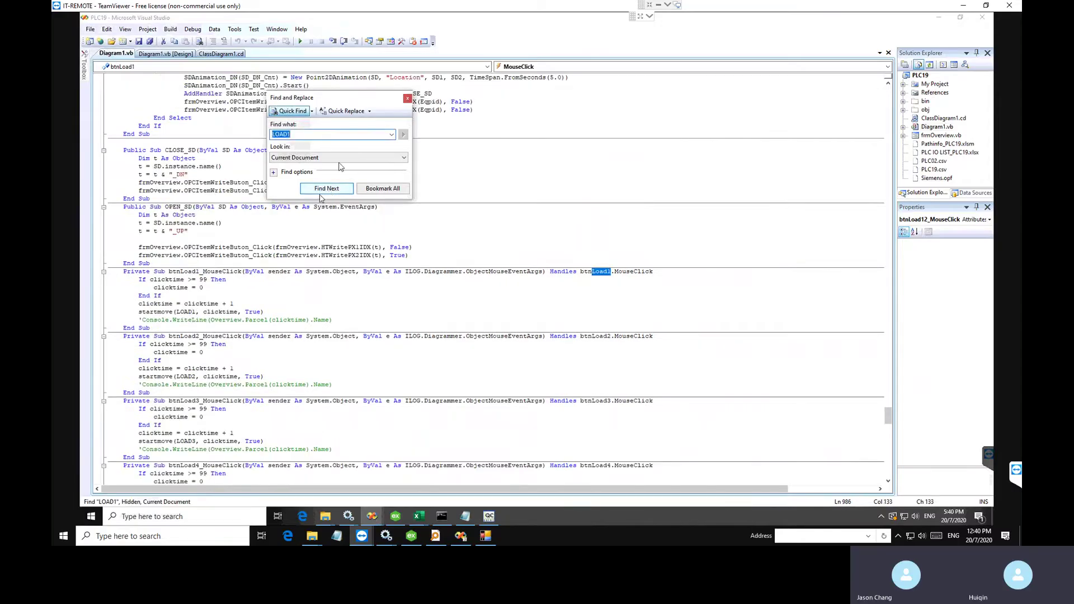
Step: Search Diagram1.vb for EXIT1, starting from the class declarations at the beginning of the code
left_click(311, 134)
left_click_drag(888, 418, 888, 84)
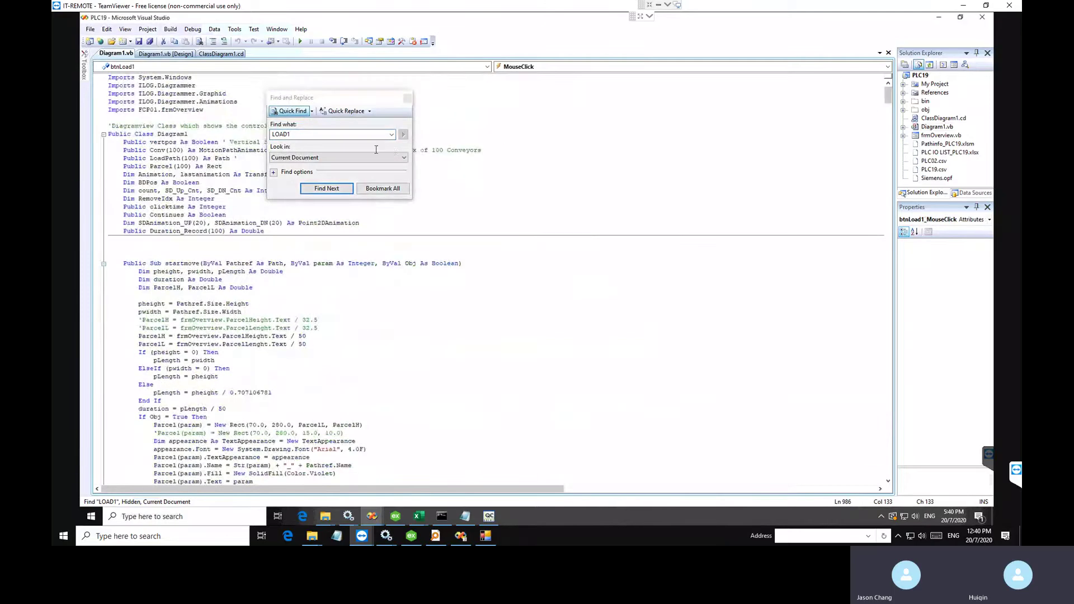
left_click(157, 206)
left_click(296, 134)
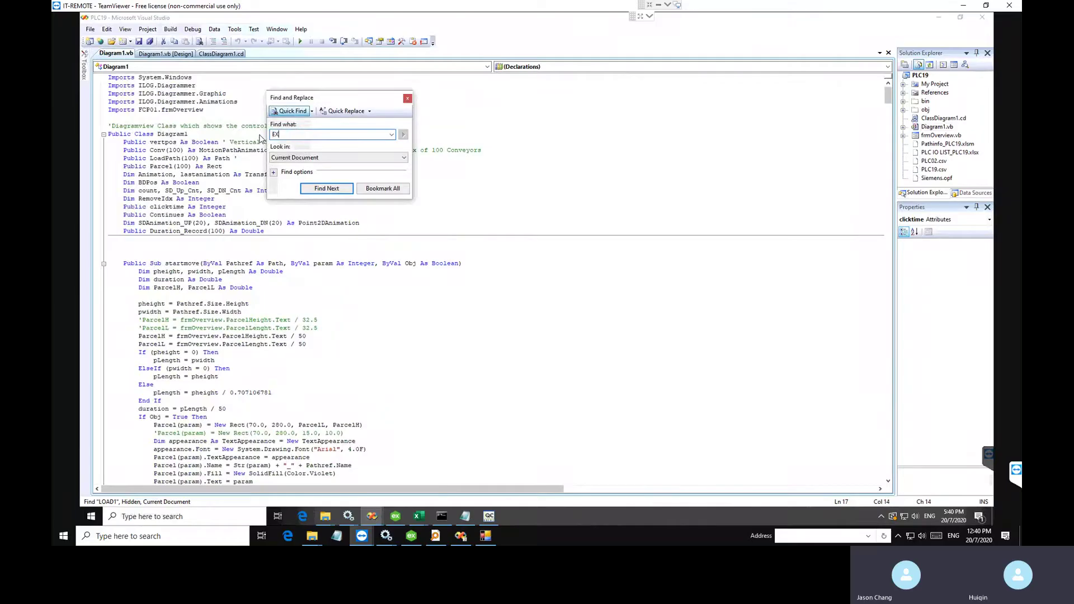
key("Return")
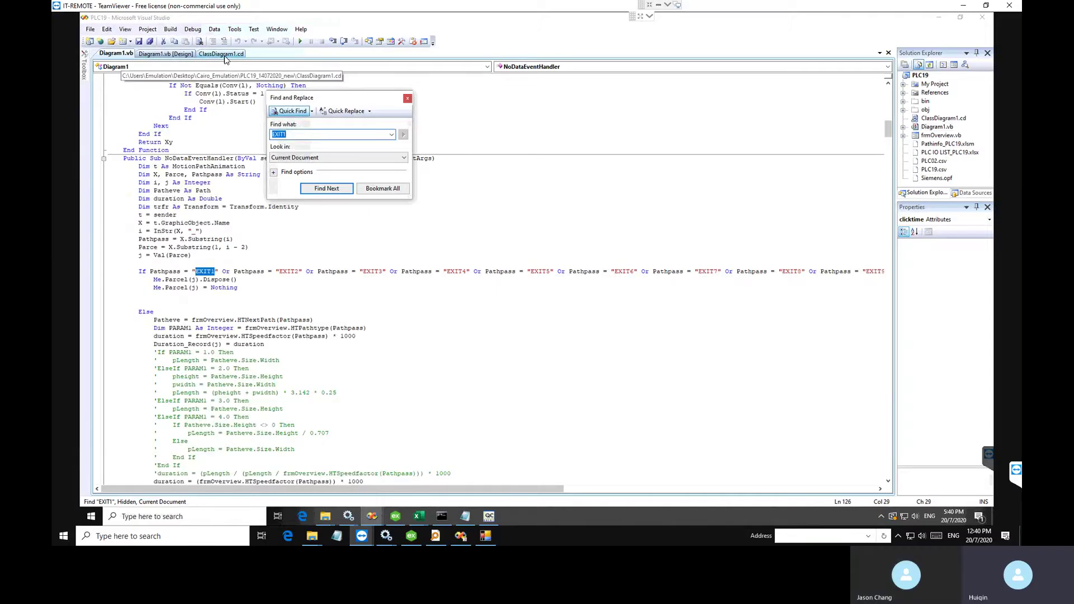
Step: Check the exit names in the Pathpass condition of NoDataEventHandler and continue through the EXIT1 matches to the Patheve condition
left_click_drag(511, 489, 669, 485)
left_click(326, 189)
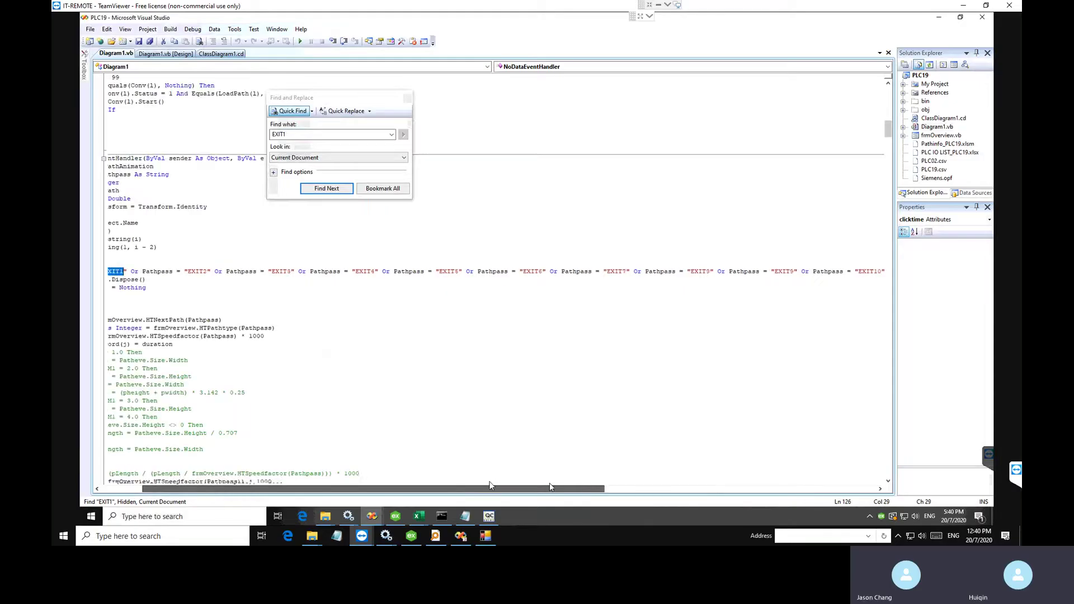
left_click(327, 189)
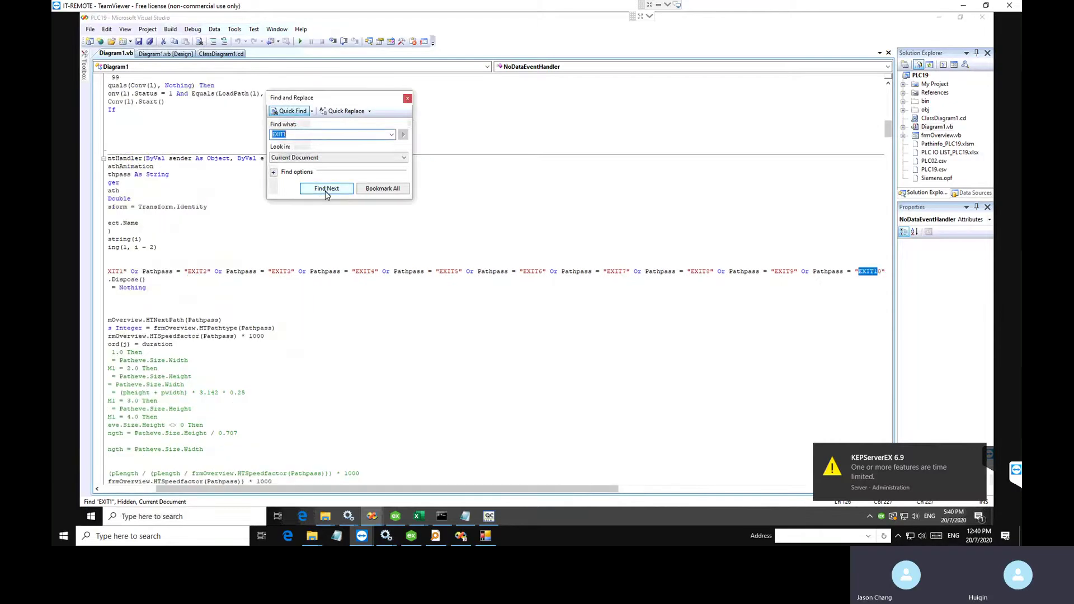
left_click(326, 188)
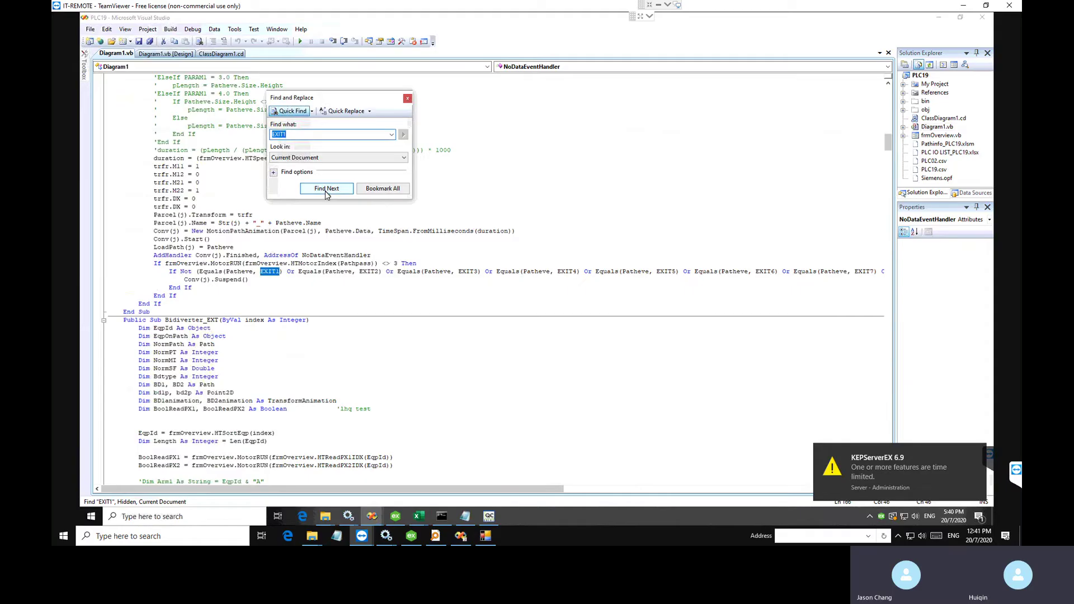
Step: Check the exit paths in the Equals(Patheve, ...) condition through the remaining EXIT1 matches, and close the search
left_click_drag(485, 489, 380, 498)
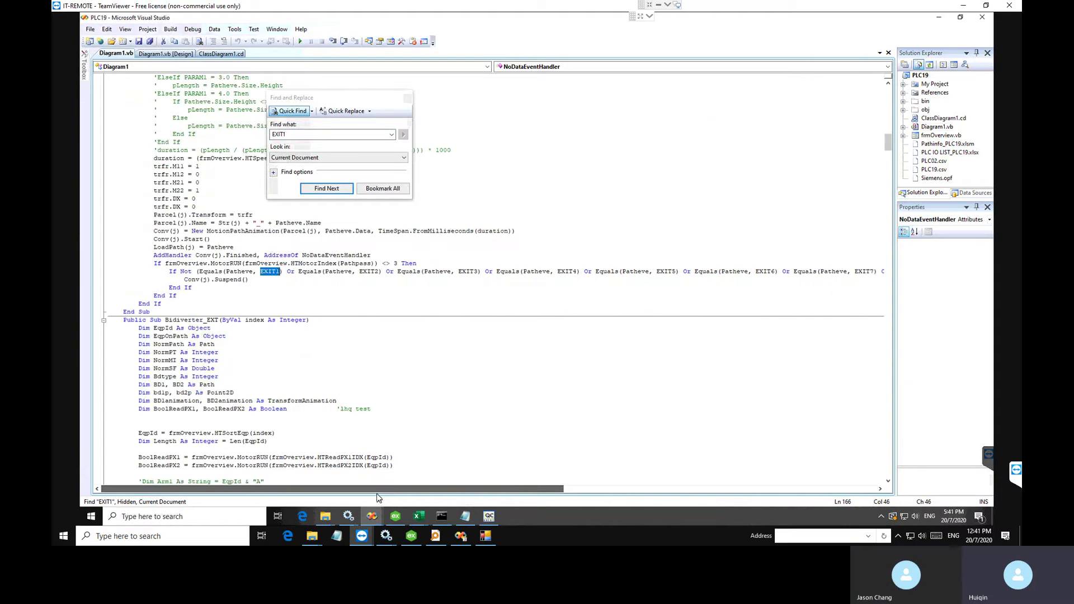
left_click(323, 191)
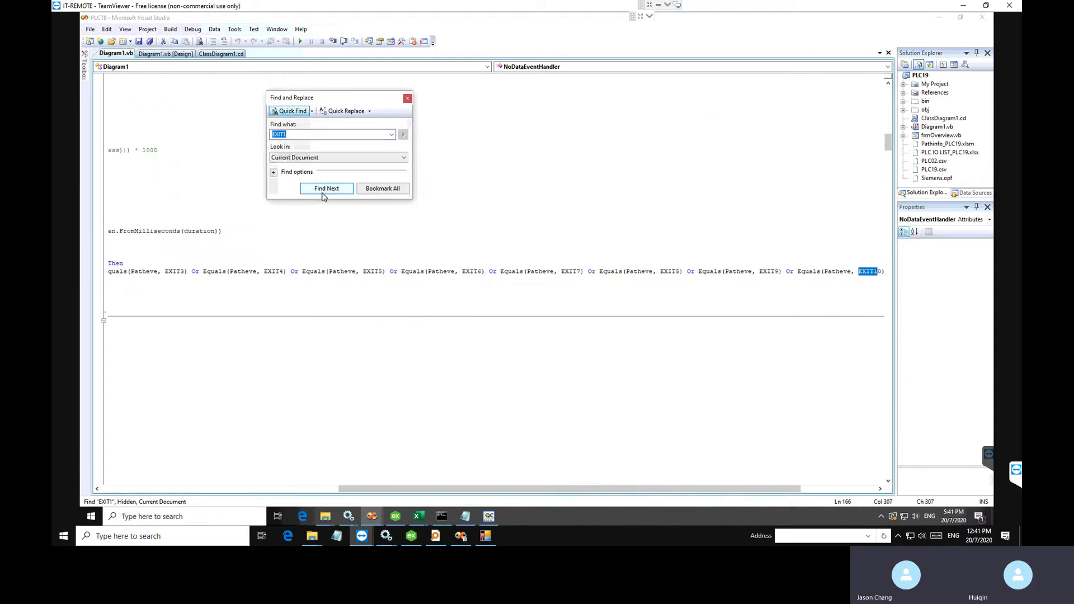
left_click(324, 192)
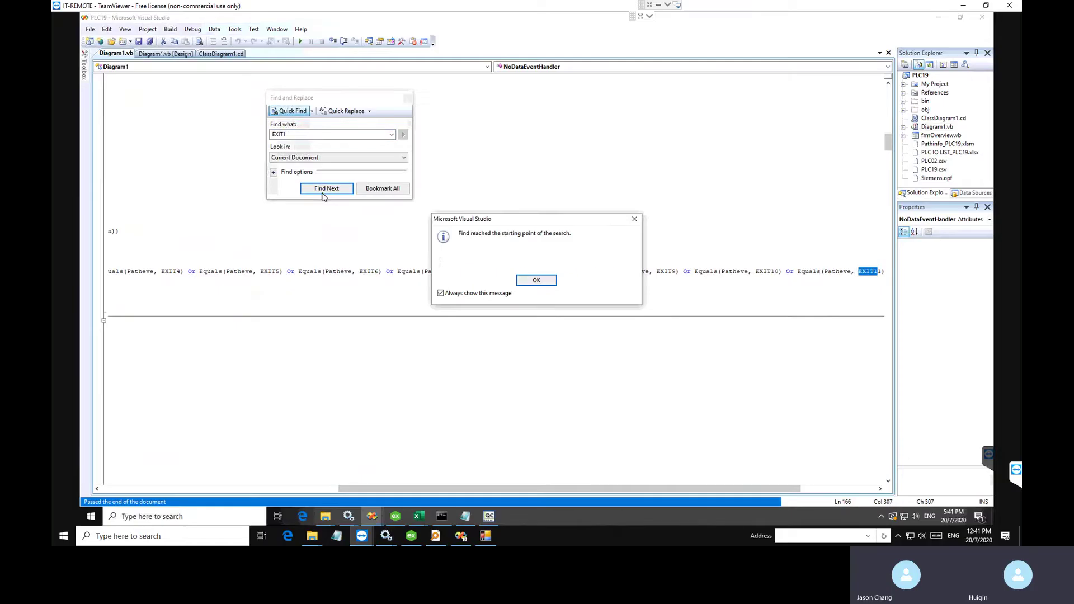
left_click(535, 281)
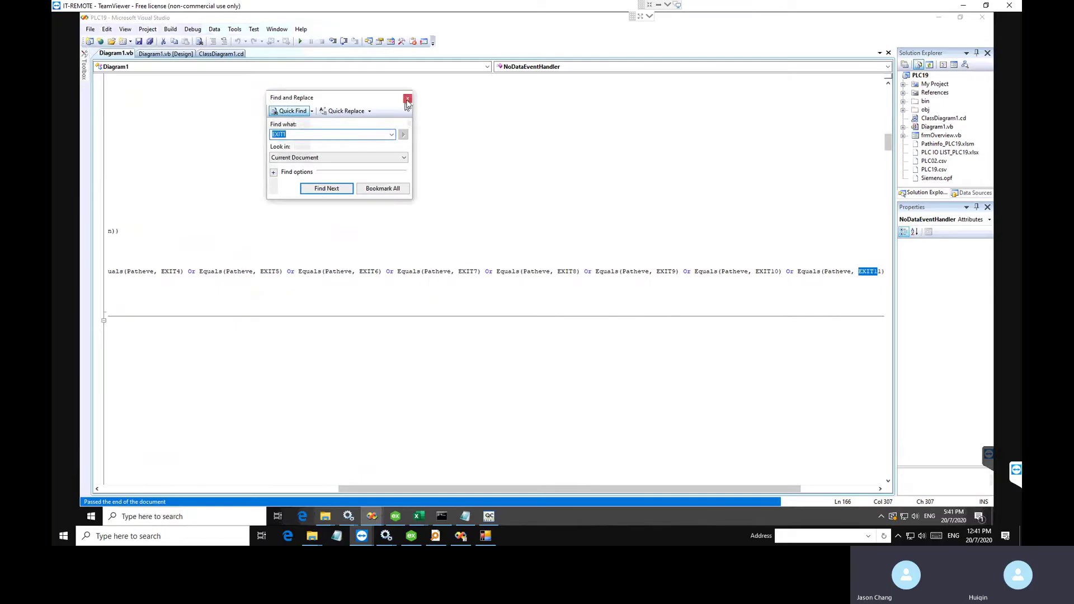
left_click(406, 99)
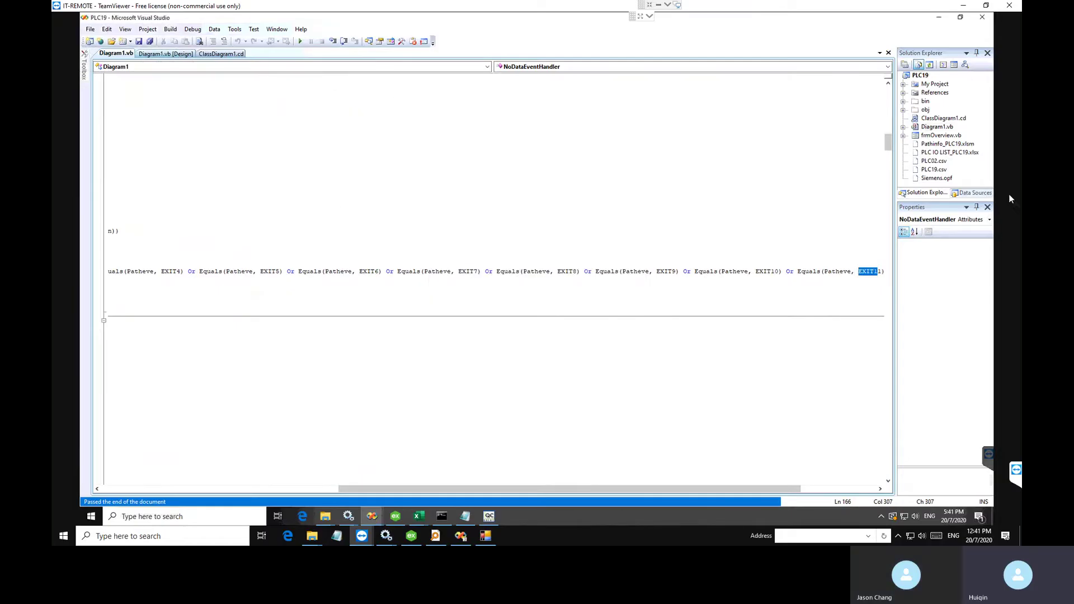
Step: Open the frmOverview.vb code at the NUMITEMS1 constant and look up the item counts on Sheet2 of Pathinfo_PLC19.xlsm
double_click(956, 136)
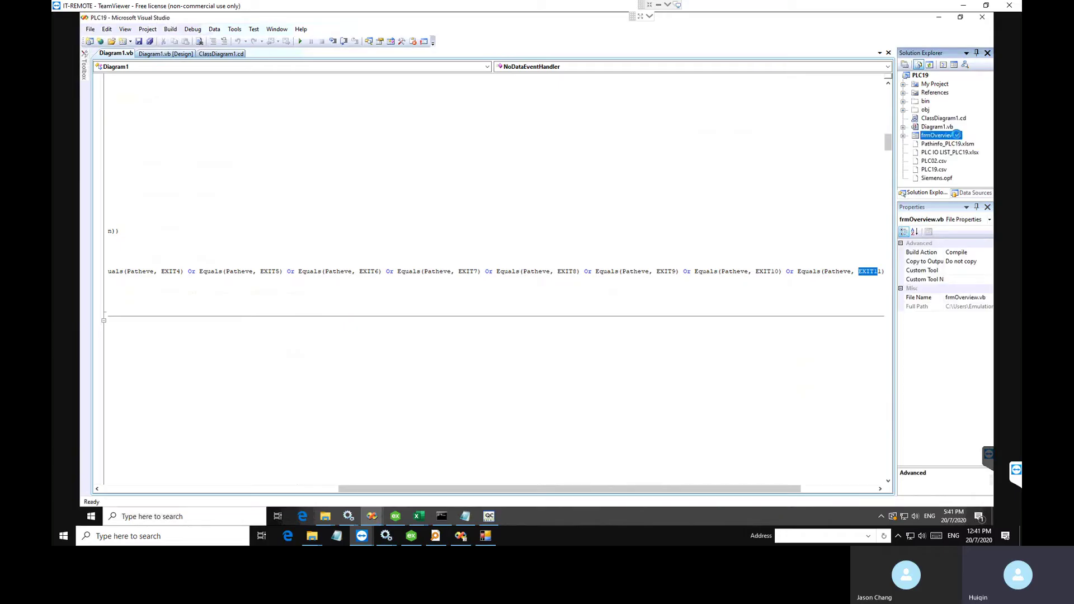
right_click(370, 187)
left_click(375, 187)
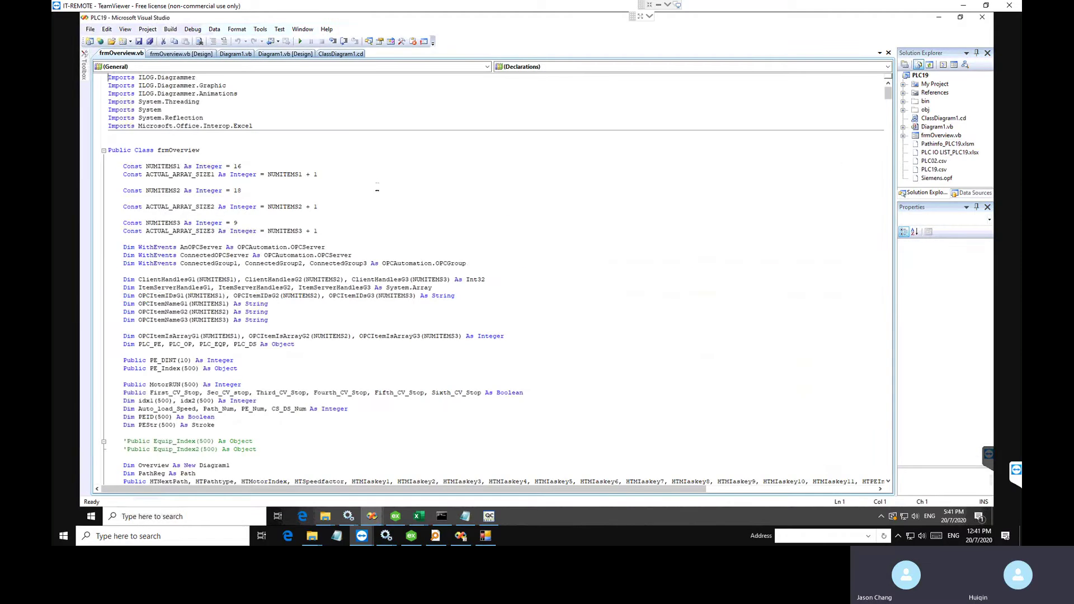
double_click(237, 166)
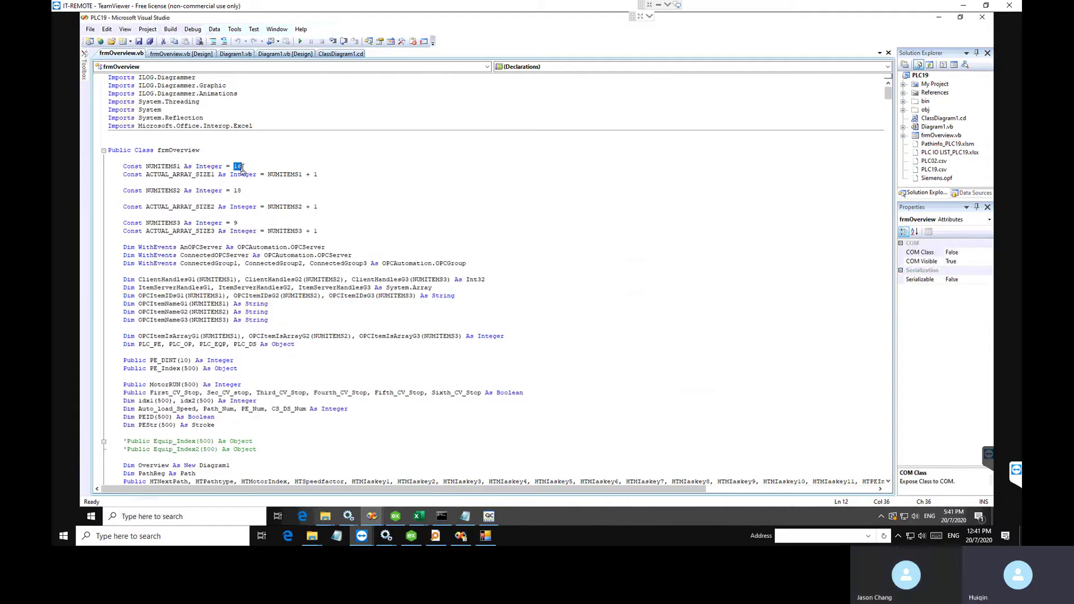
left_click(419, 517)
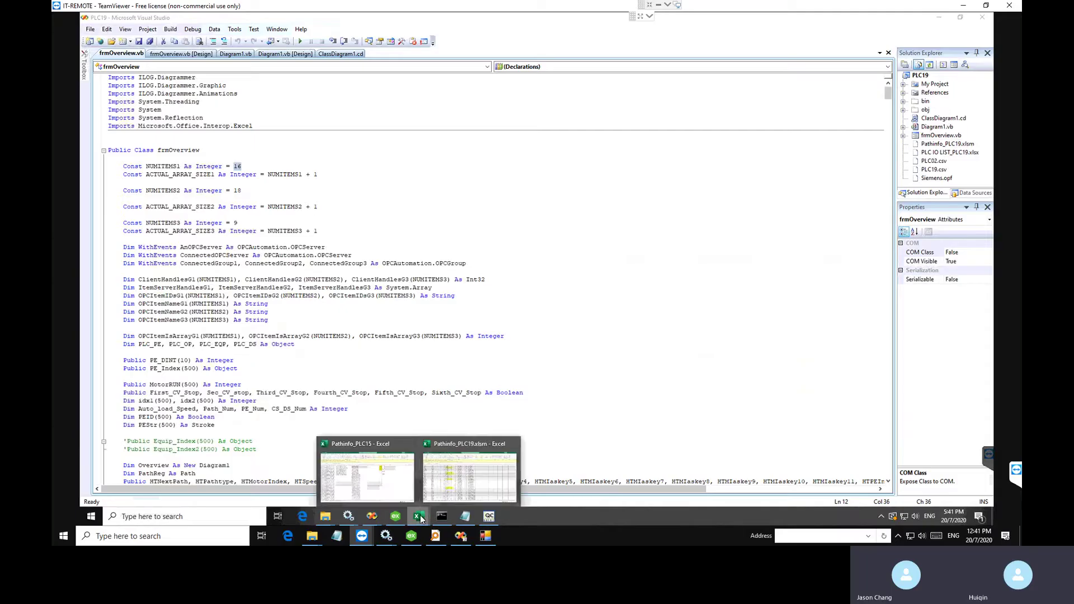
left_click(439, 491)
left_click(177, 492)
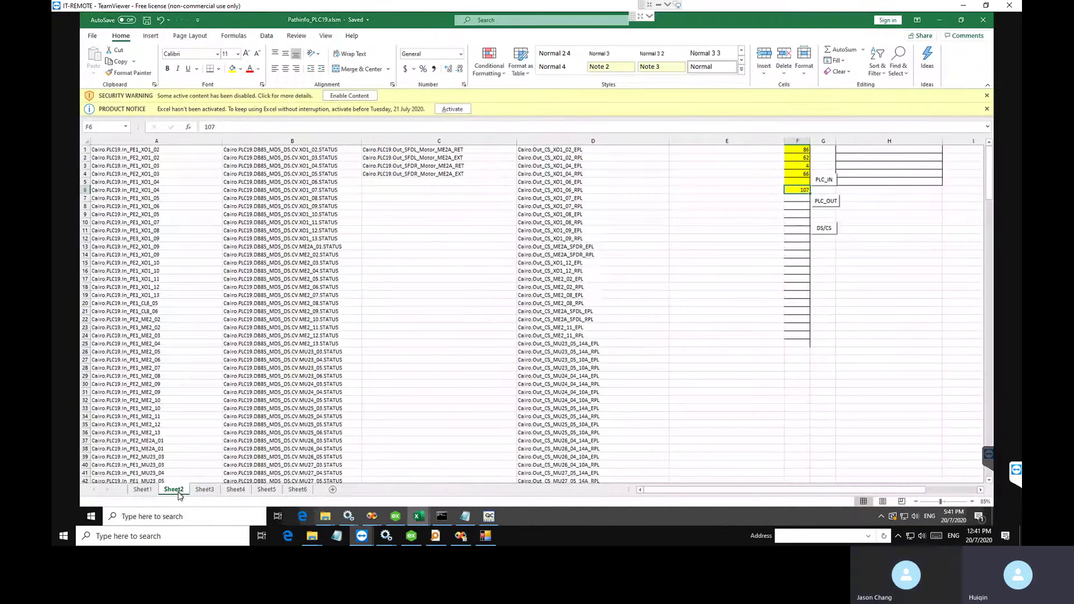
left_click(939, 20)
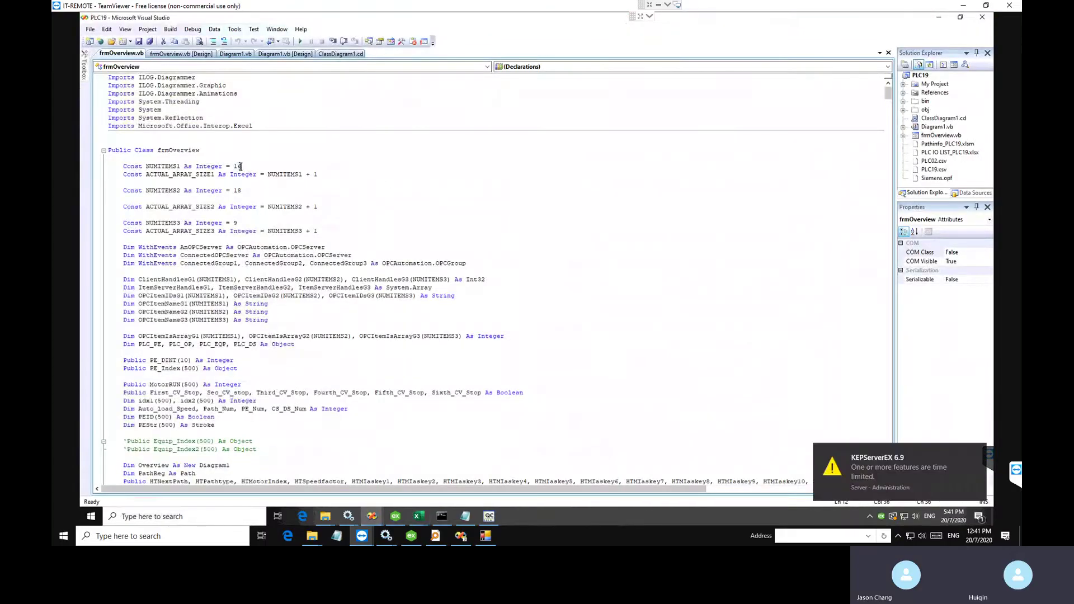
Step: Set NUMITEMS1 to 86, NUMITEMS2 to 66 and NUMITEMS3 to 107 in frmOverview.vb, and save all files
type("80")
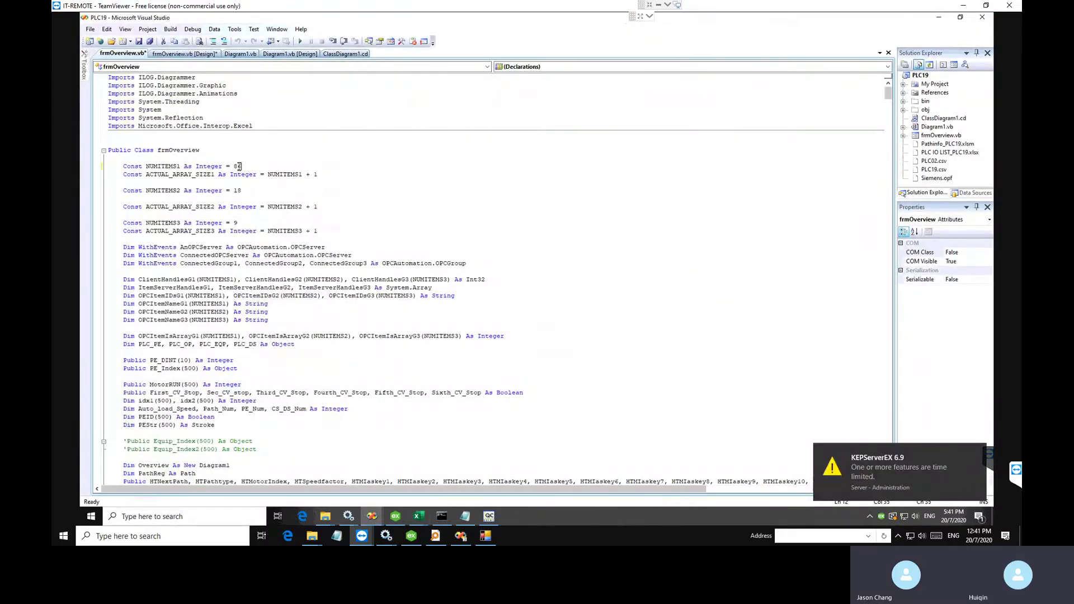
double_click(237, 191)
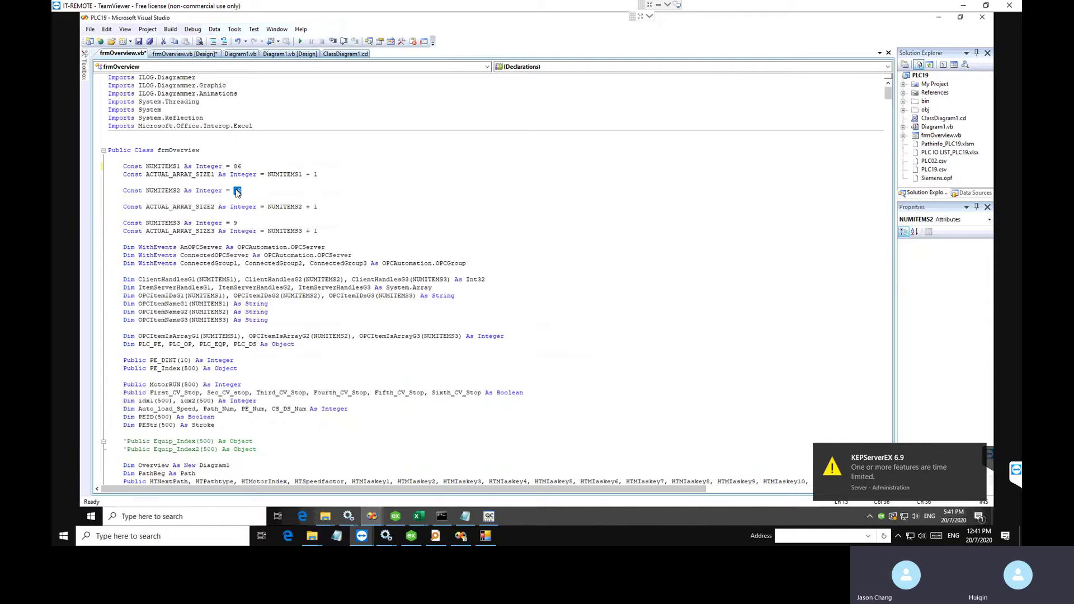
double_click(237, 223)
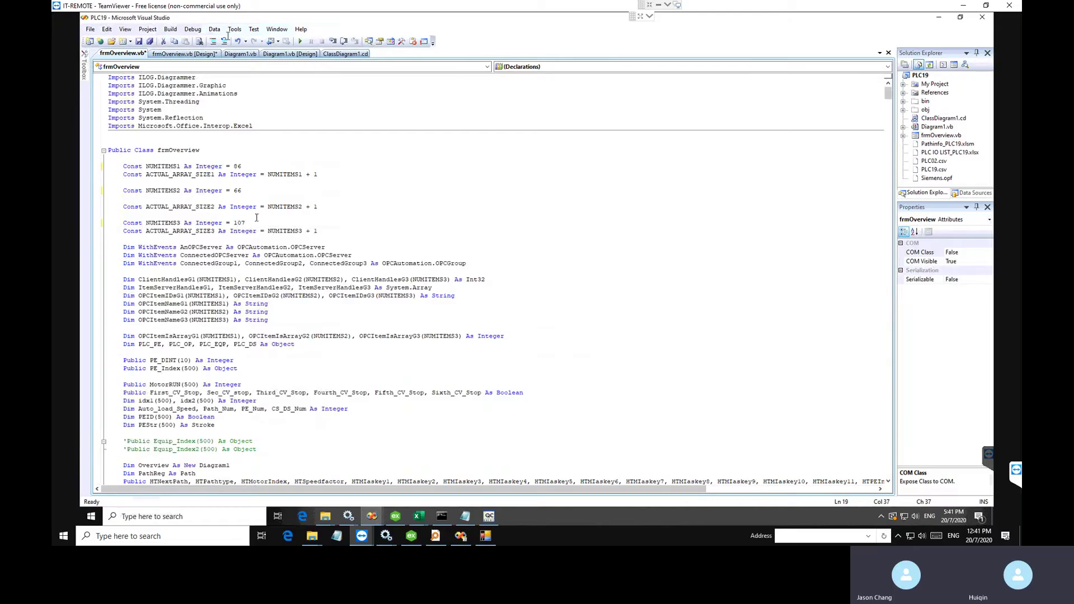
left_click(150, 40)
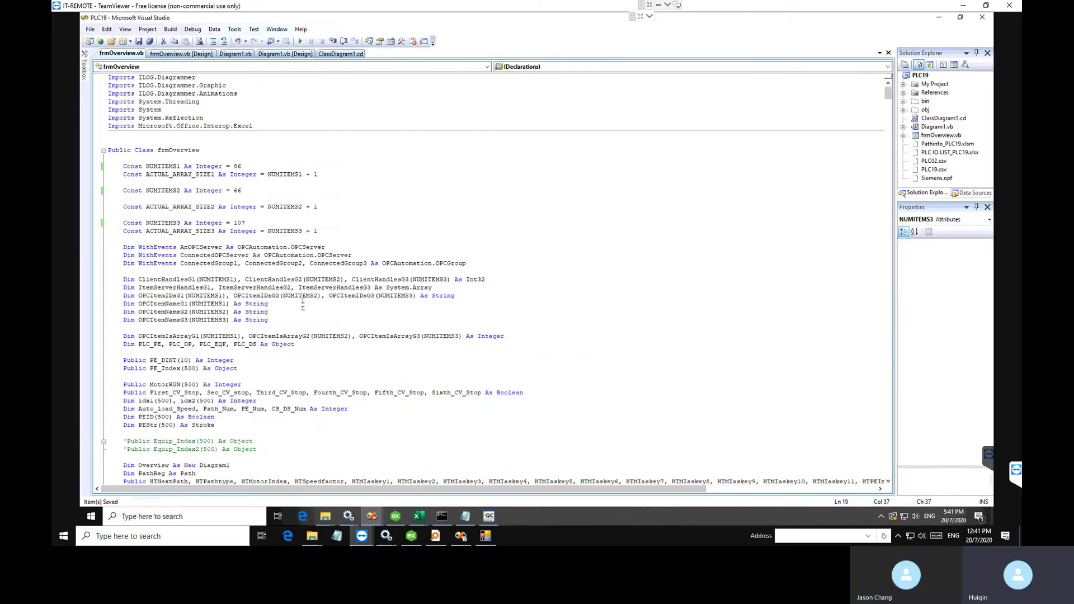
Step: Return to the Diagram1.vb design and run the PLC19 project
left_click(278, 207)
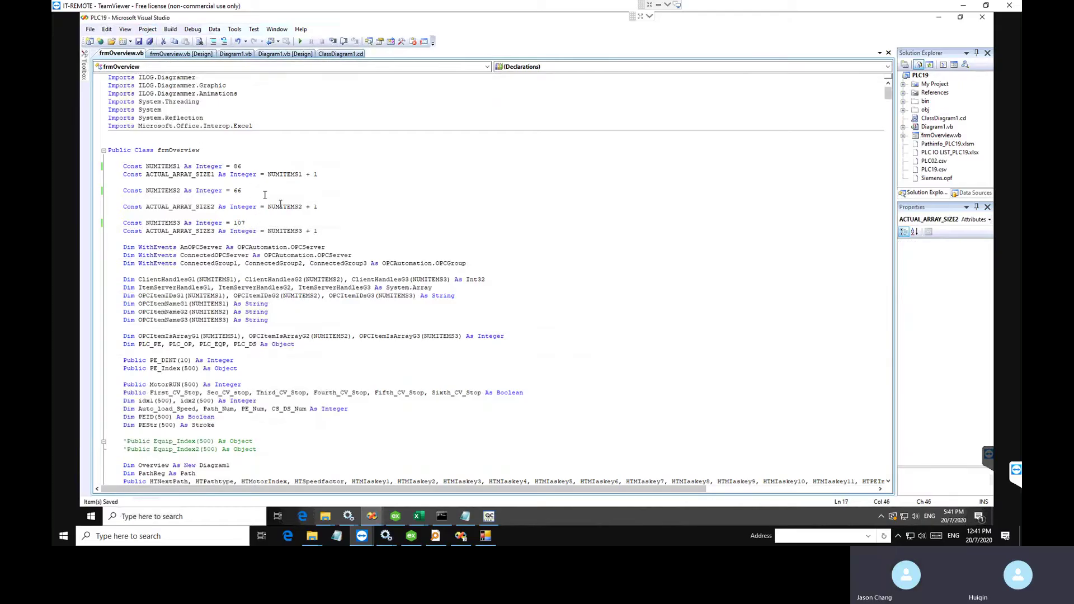
left_click(300, 54)
left_click(300, 41)
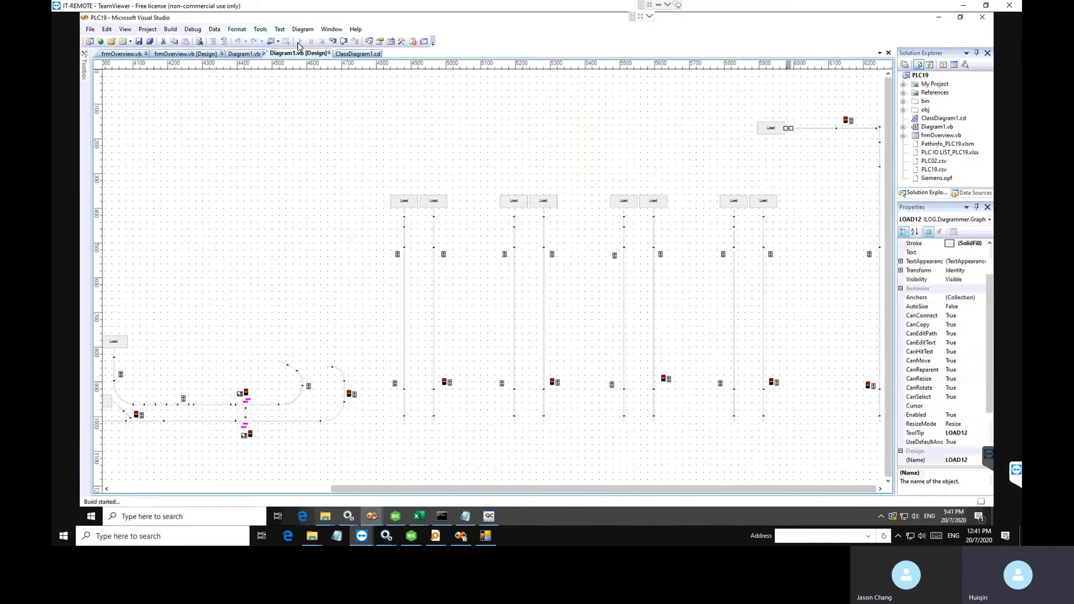
Step: Close the Pathinfo_PLC19.xlsm and Pathinfo_PLC15.xlsm workbooks in Excel
left_click(419, 517)
left_click(479, 473)
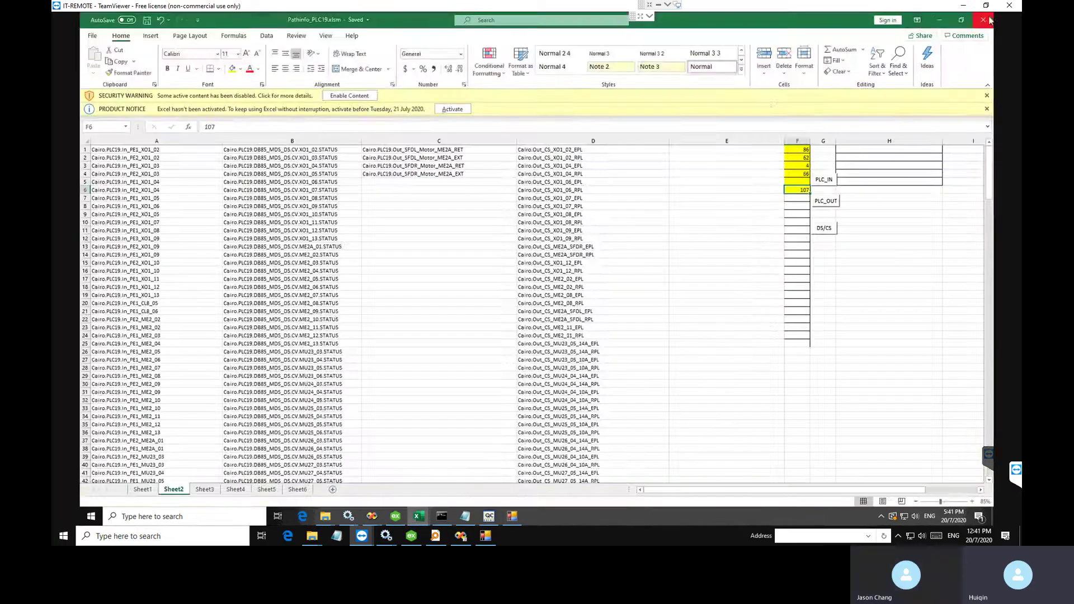
left_click(988, 19)
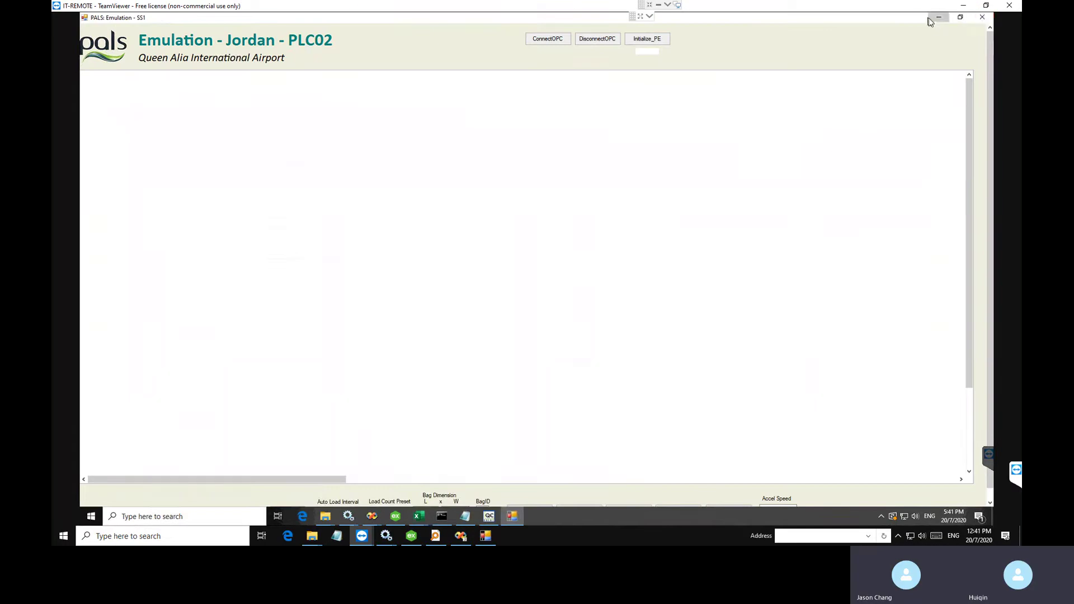
left_click(985, 19)
left_click(983, 21)
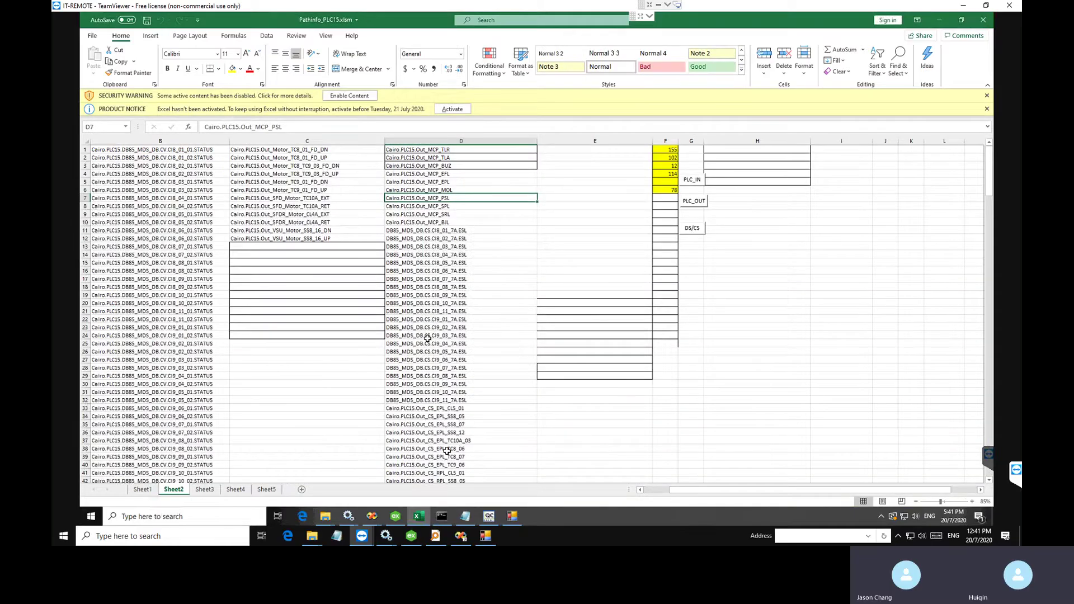
left_click(979, 21)
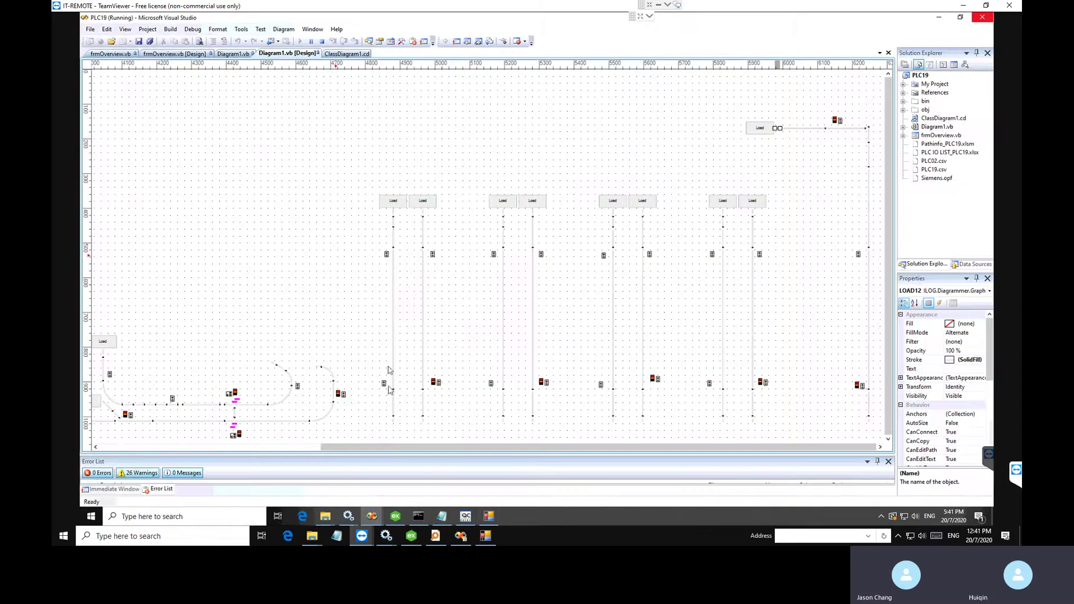
Step: Switch to the running PALS emulation window and connect it to the OPC server
left_click(488, 517)
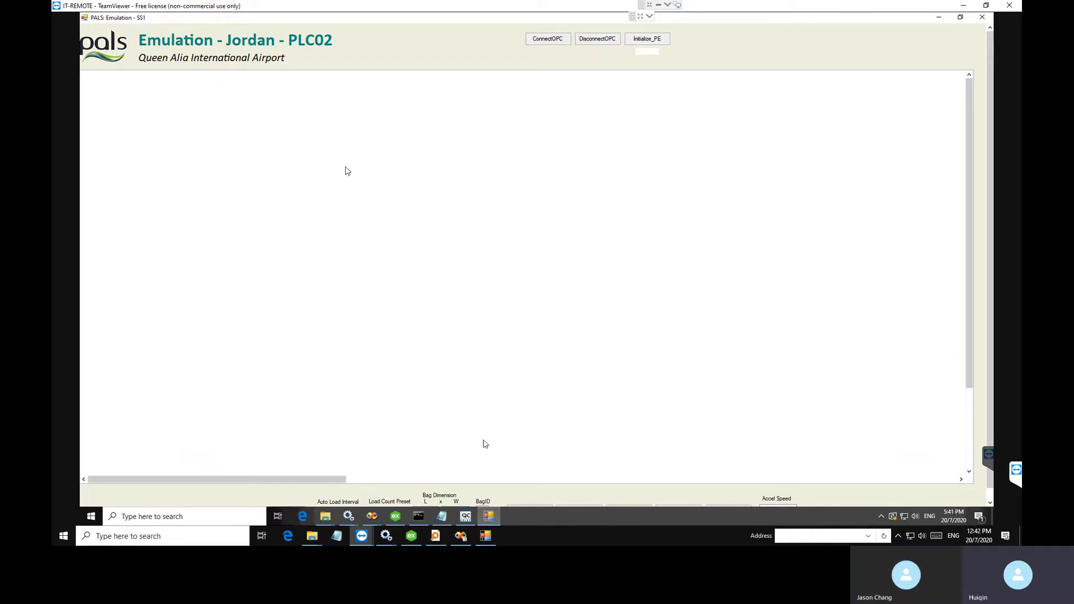
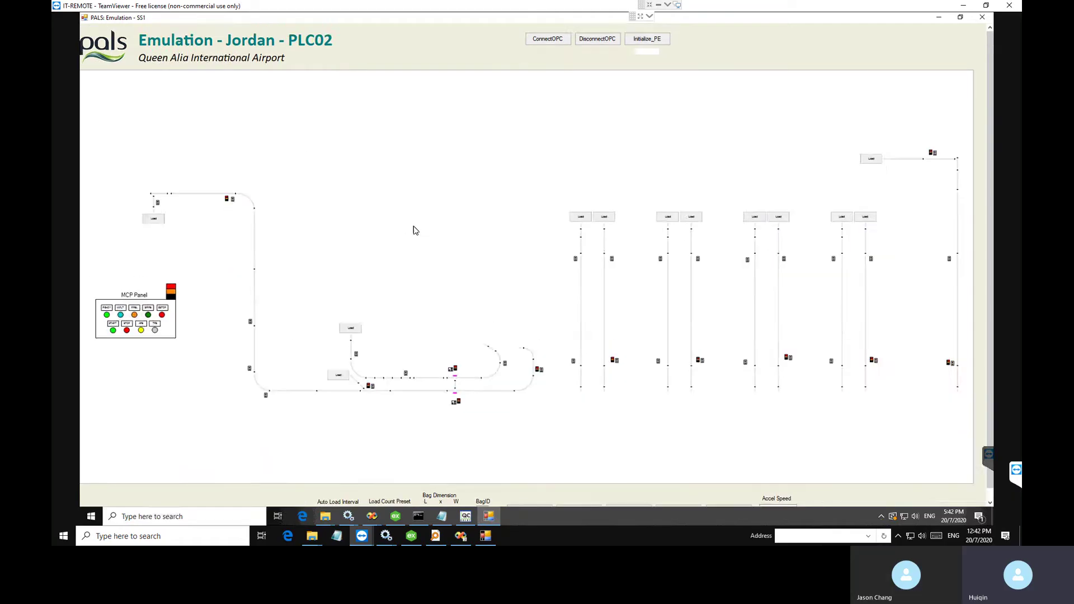
left_click(551, 40)
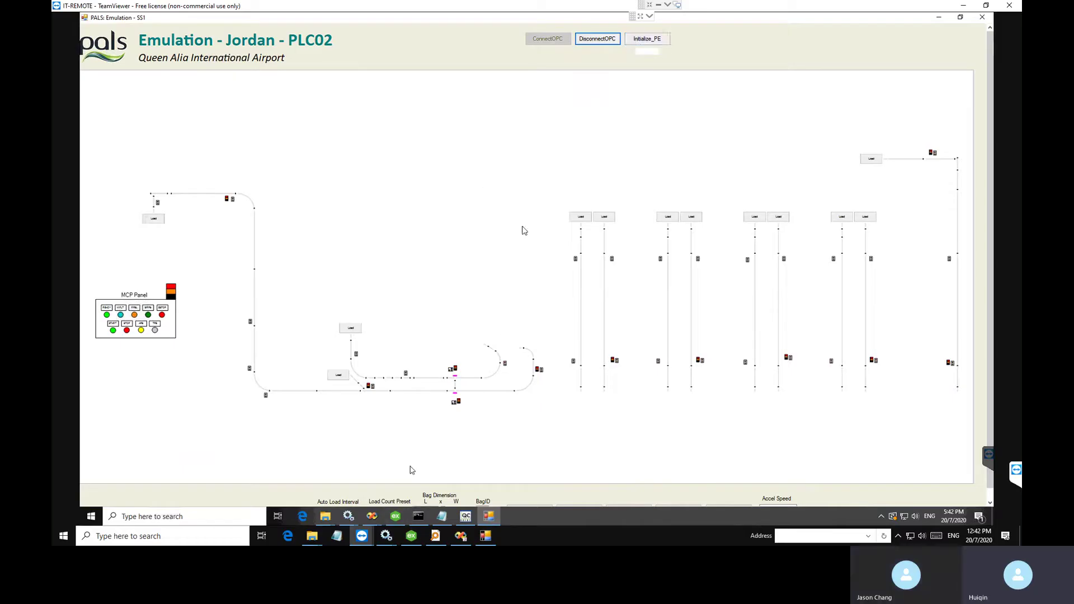
Step: Run Initialize_PE in the emulation and find the OPC server write item failure in Guide for Developing Emulation.docx
left_click(649, 40)
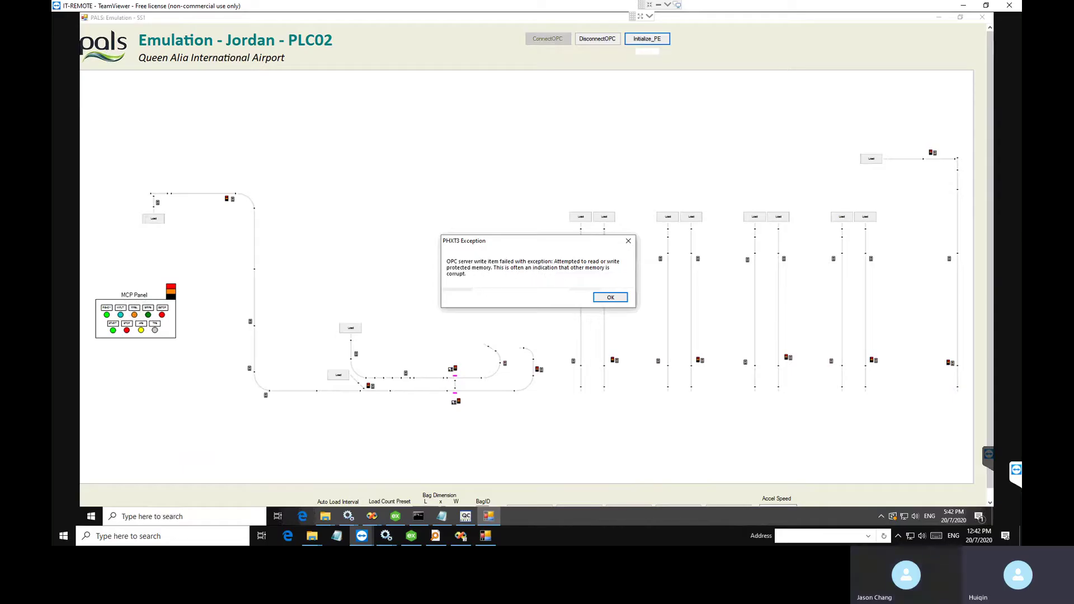
left_click_drag(1068, 82, 517, 57)
double_click(517, 57)
scroll(566, 335, "down", 5)
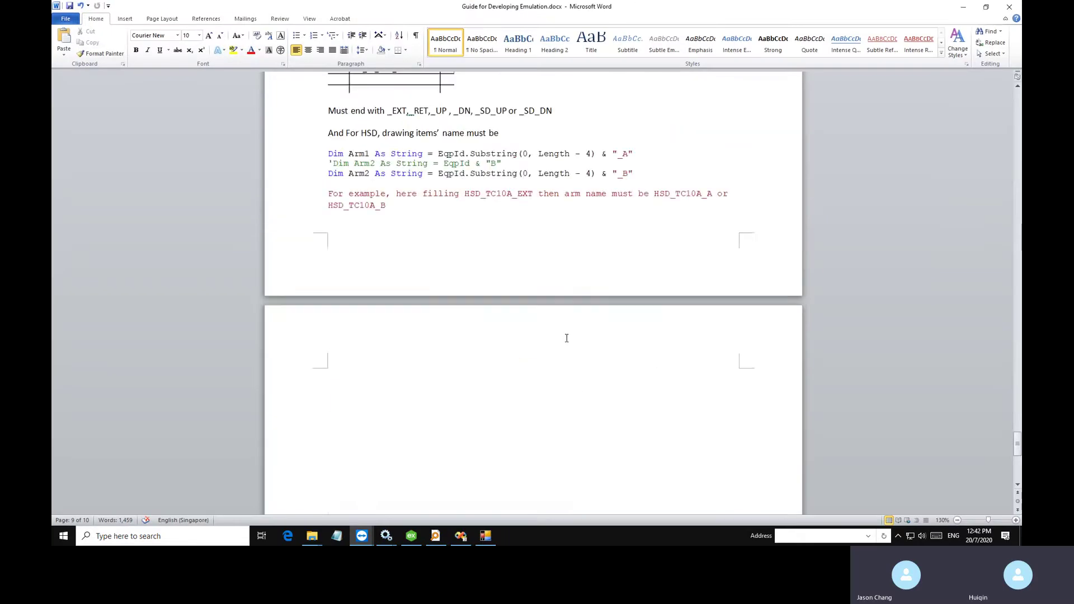
scroll(566, 335, "up", 15)
scroll(566, 338, "up", 8)
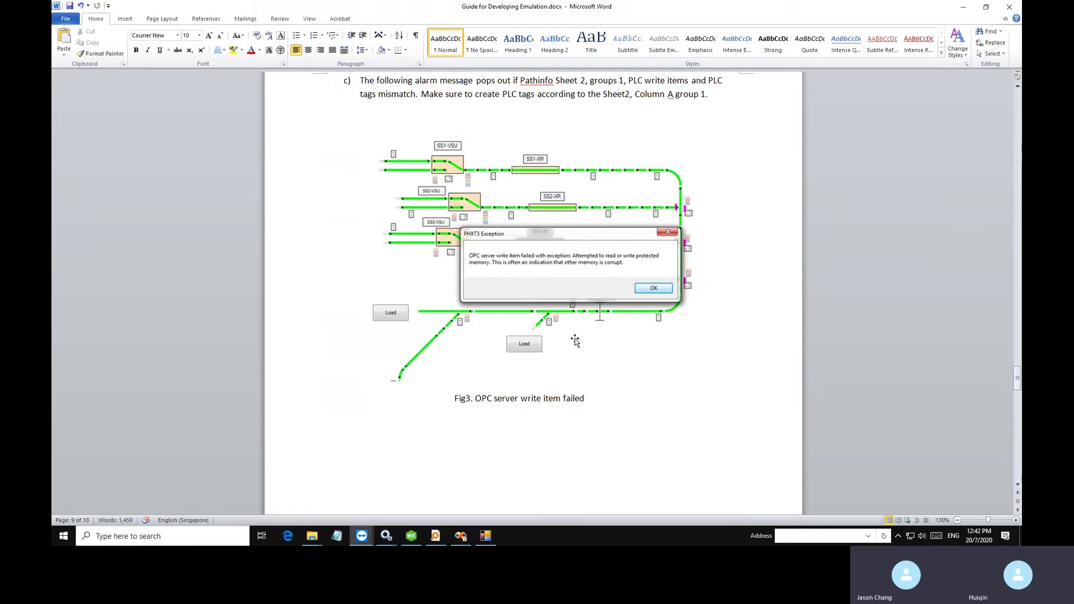
scroll(586, 258, "up", 2)
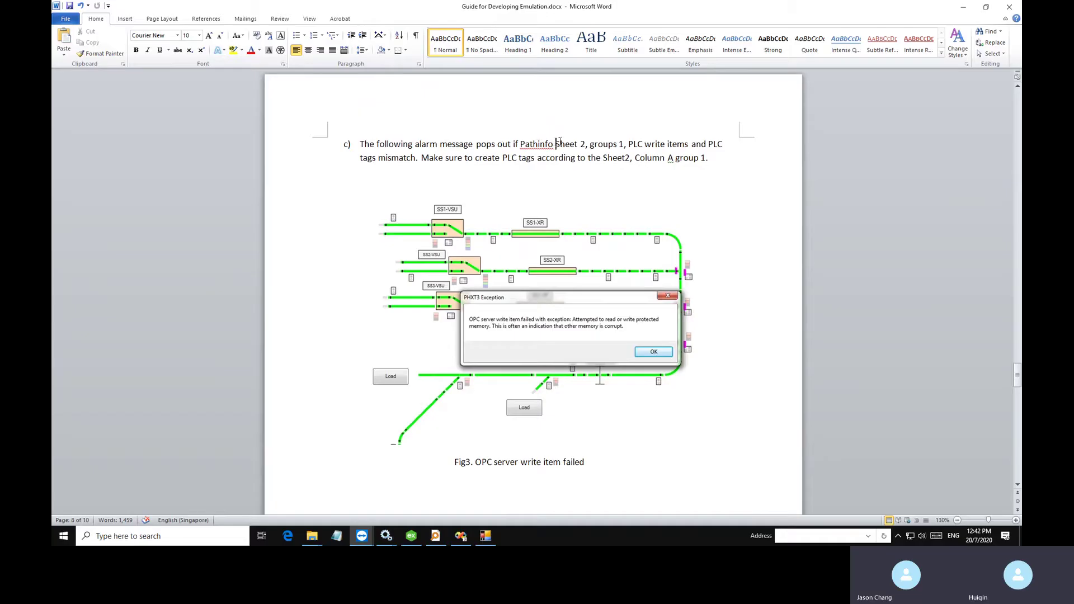
Step: Read item c) of the guide on matching the PLC tags to Pathinfo Sheet 2, Column A group 1
left_click_drag(557, 144, 616, 144)
left_click(603, 144)
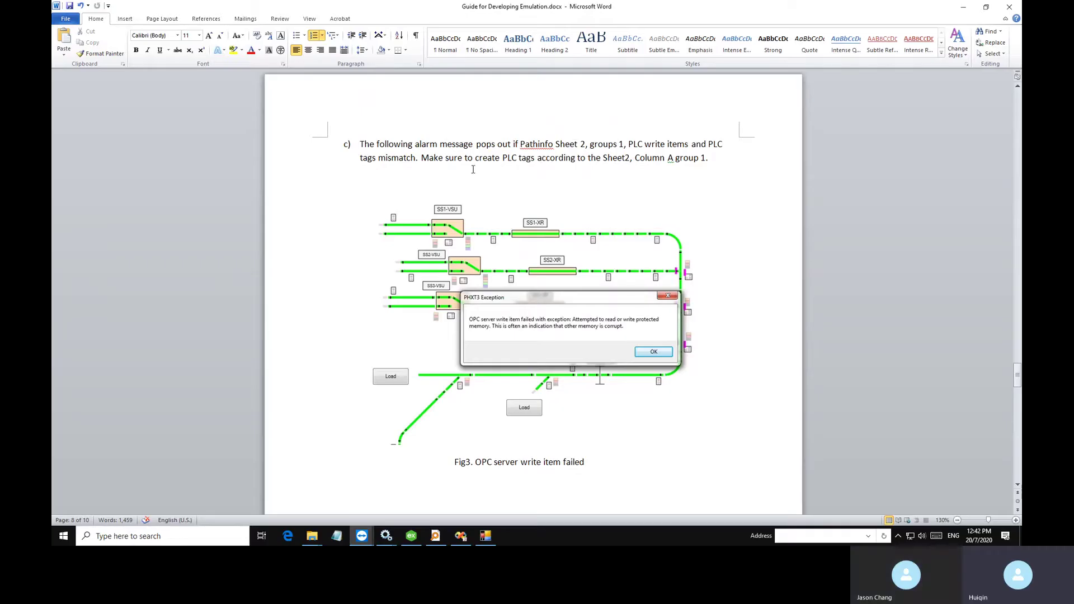
left_click_drag(465, 158, 563, 157)
left_click(591, 158)
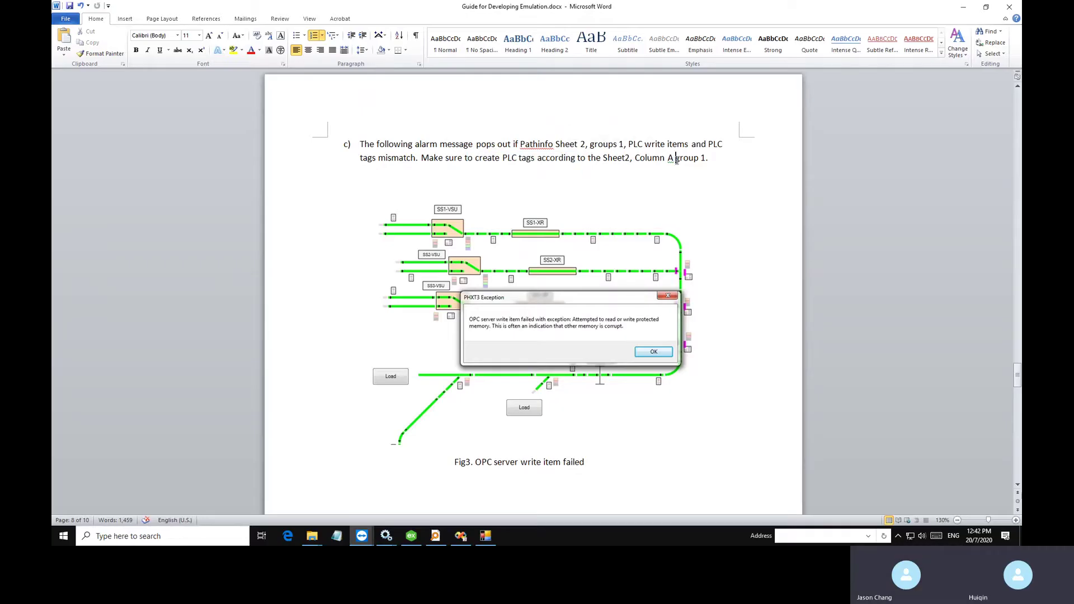
double_click(597, 158)
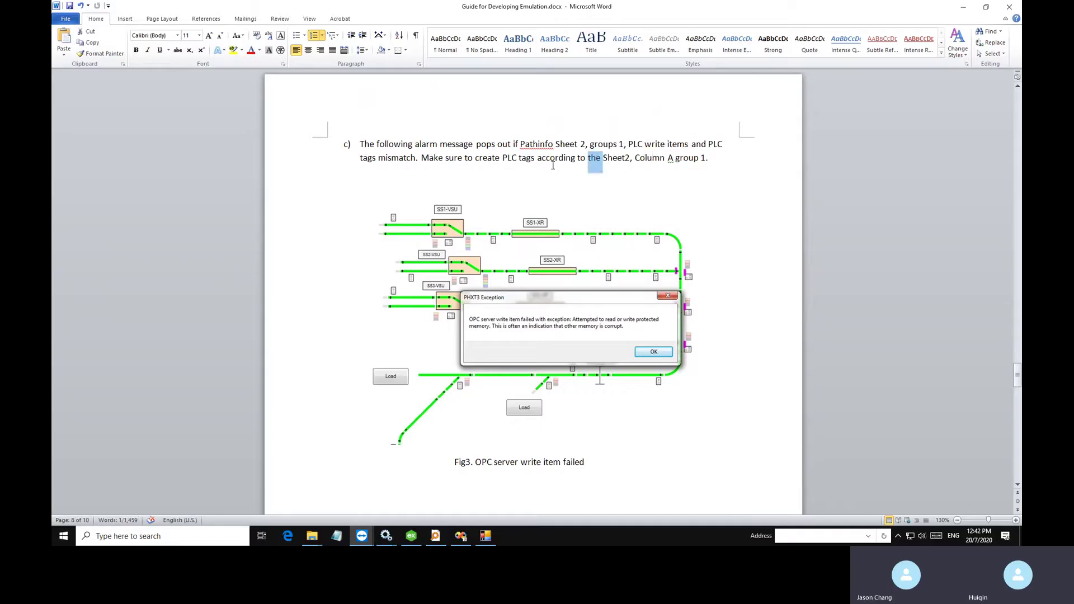
left_click(596, 159)
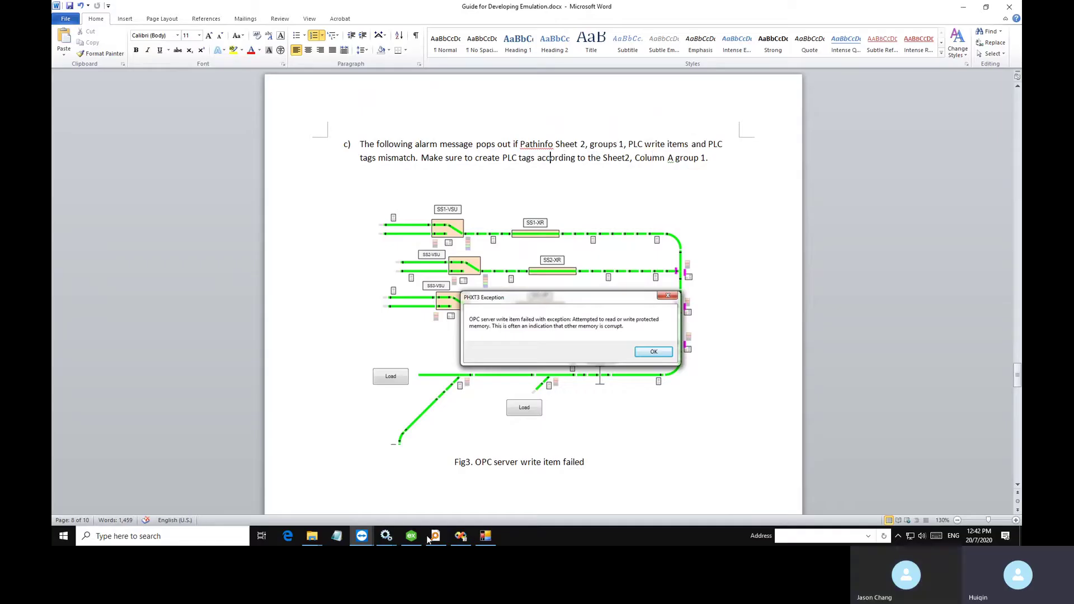
Step: Return to the PALS emulation, dismiss the exception messages, disconnect from OPC and close the emulation
left_click(963, 7)
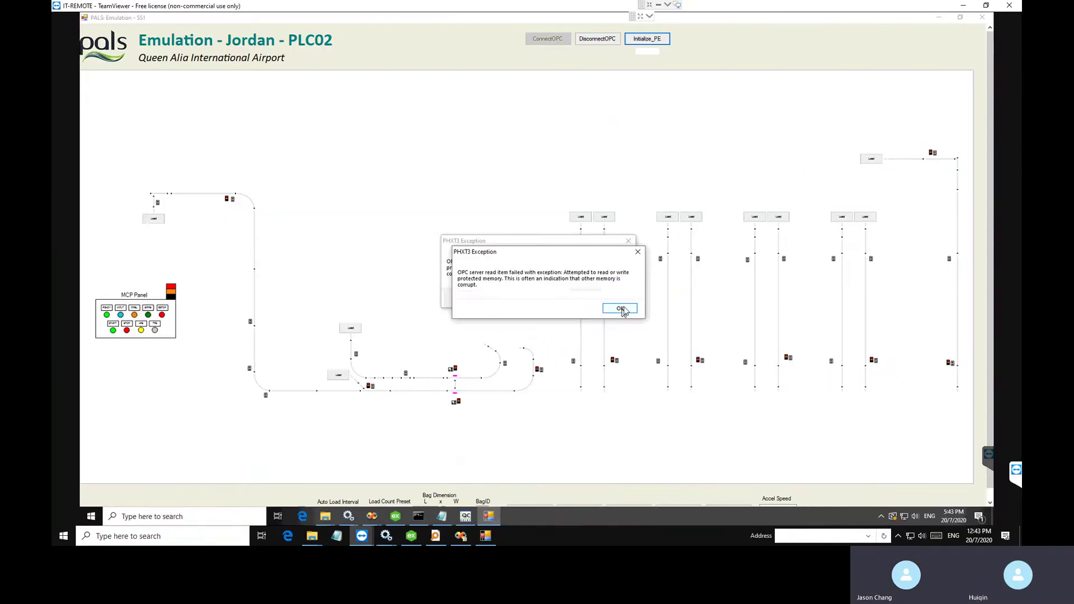
left_click(620, 309)
left_click(609, 297)
left_click(611, 45)
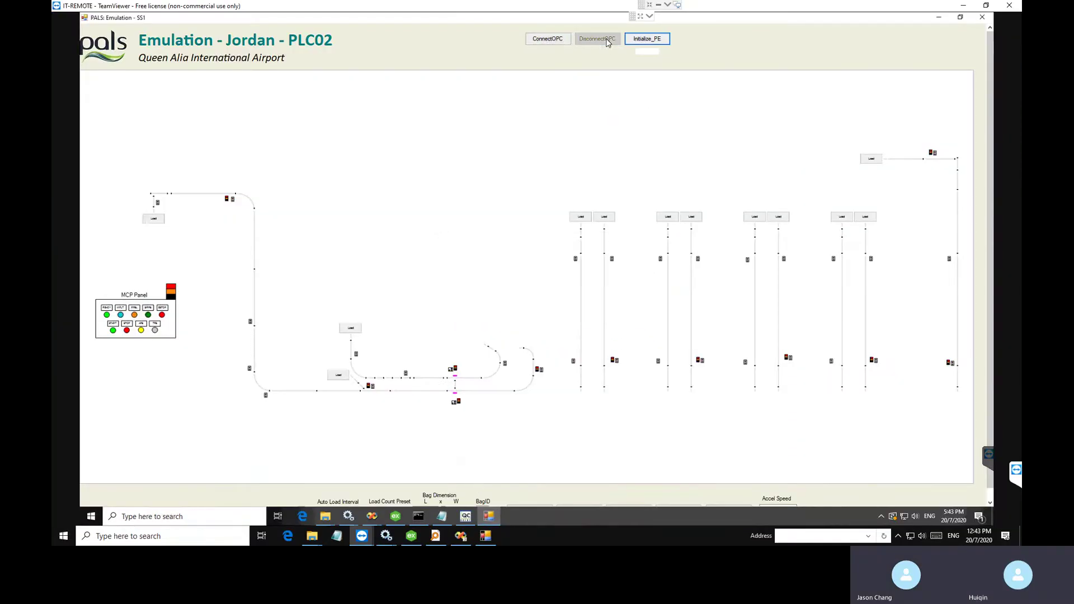
left_click(975, 22)
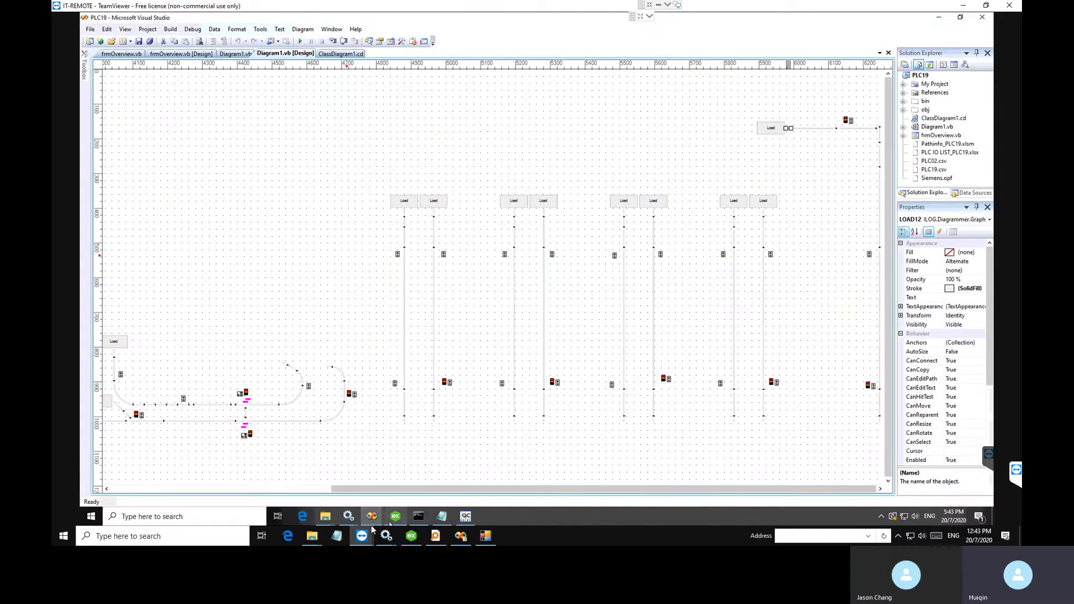
Step: Open Pathinfo_PLC19.xlsm from the PLC19_14072020_new folder and dismiss the Office sign-in prompt
left_click(329, 519)
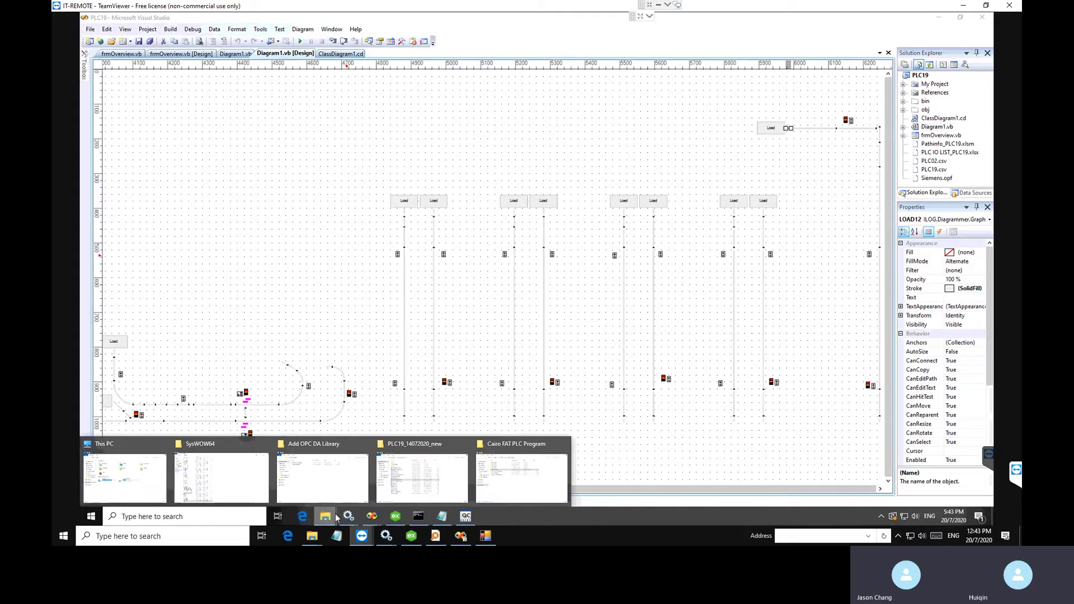
left_click(422, 480)
double_click(479, 262)
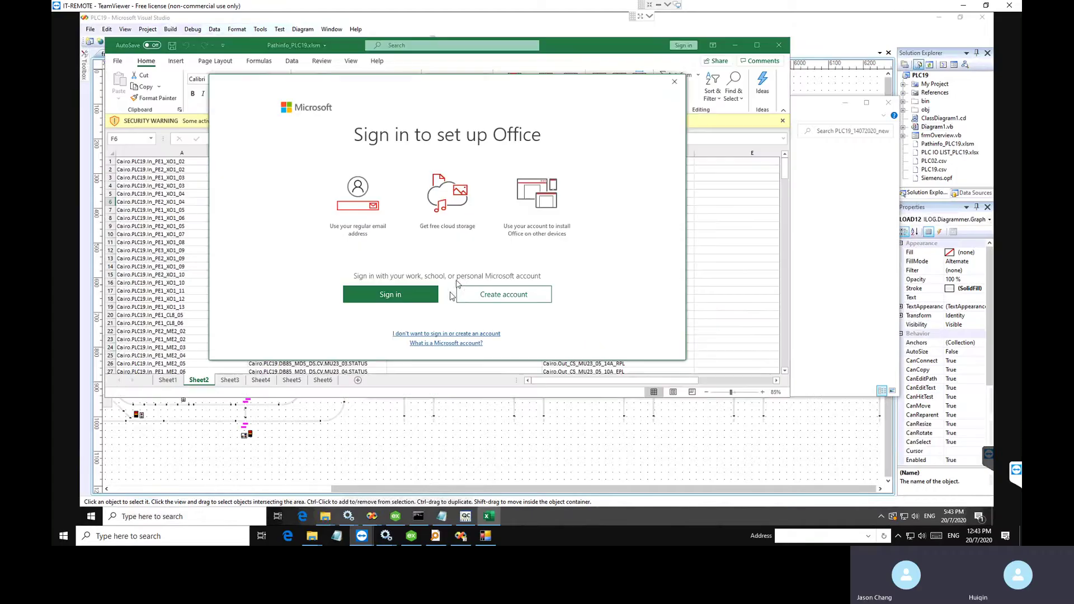
left_click(672, 83)
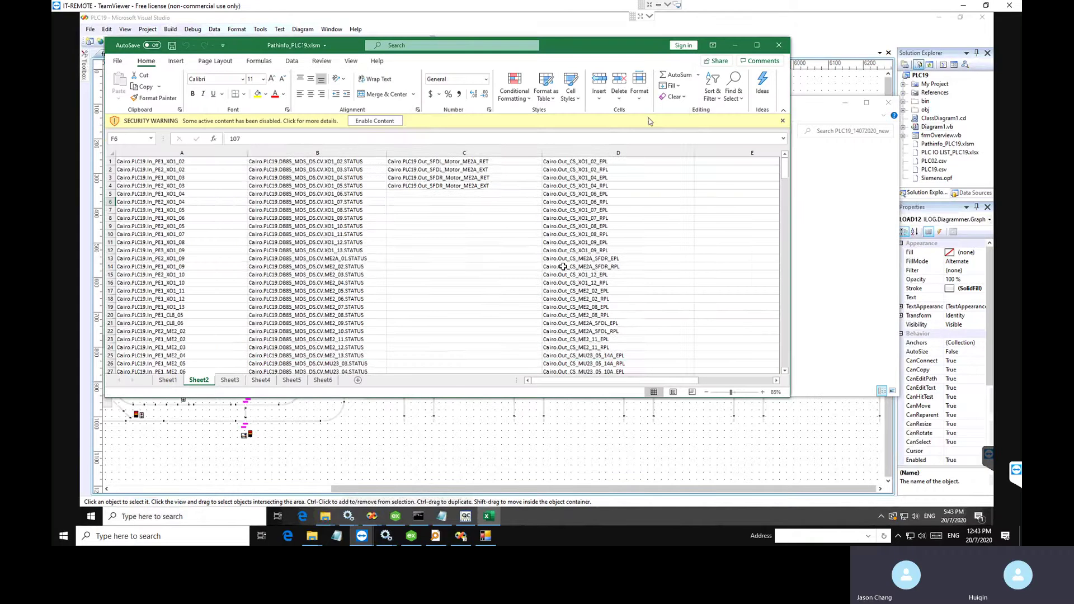
Step: Examine the tags in column A of Sheet2, including the SFDL and SFDR ME2A entries in rows 83 to 86
left_click(188, 230)
left_click(175, 297)
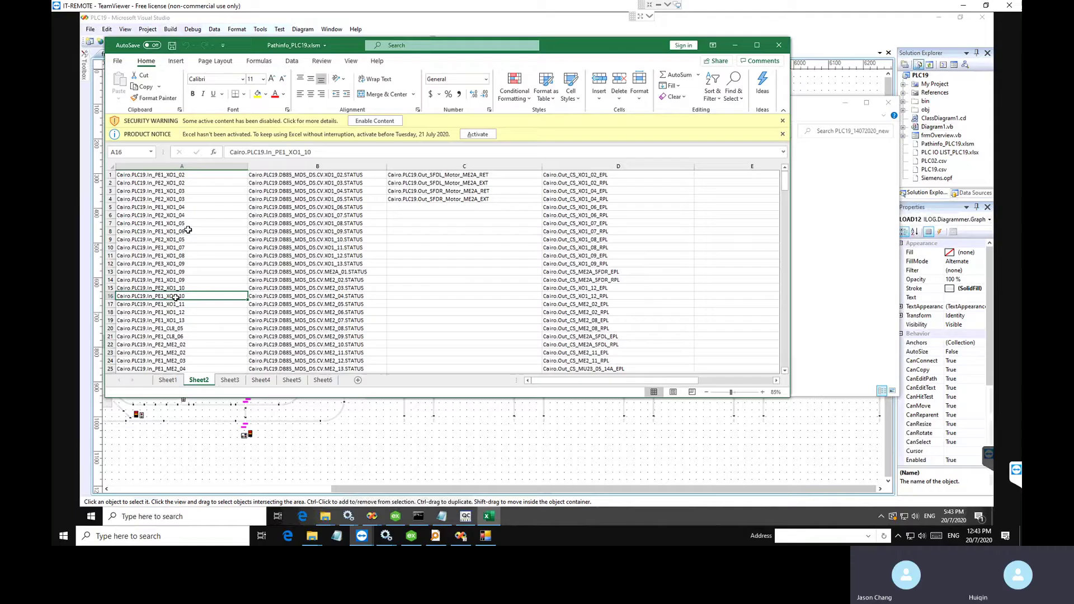
left_click(189, 166)
scroll(182, 240, "down", 1)
scroll(181, 240, "down", 20)
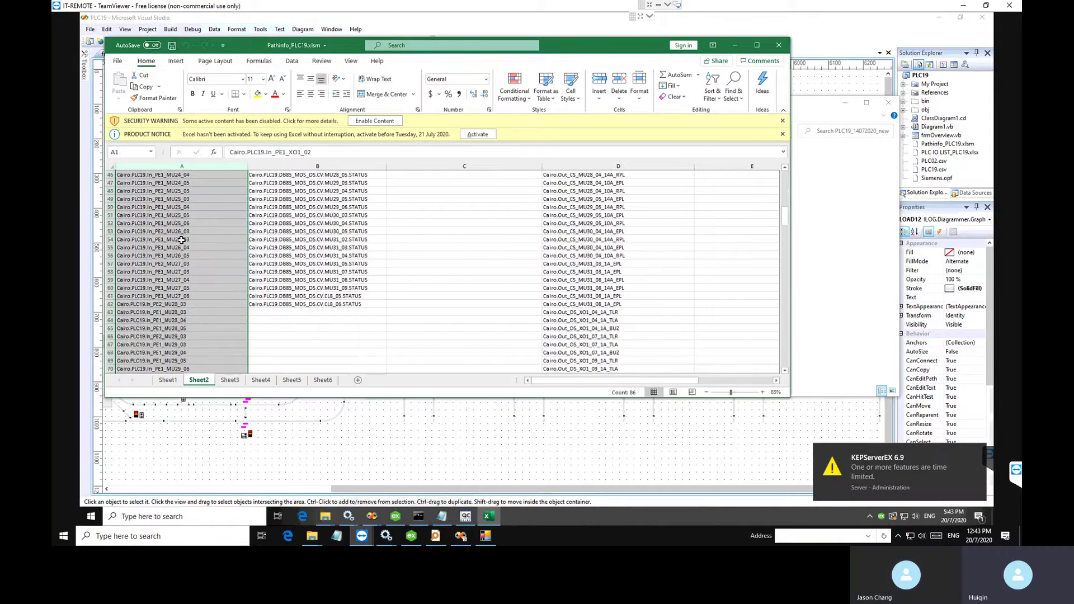
scroll(182, 242, "up", 18)
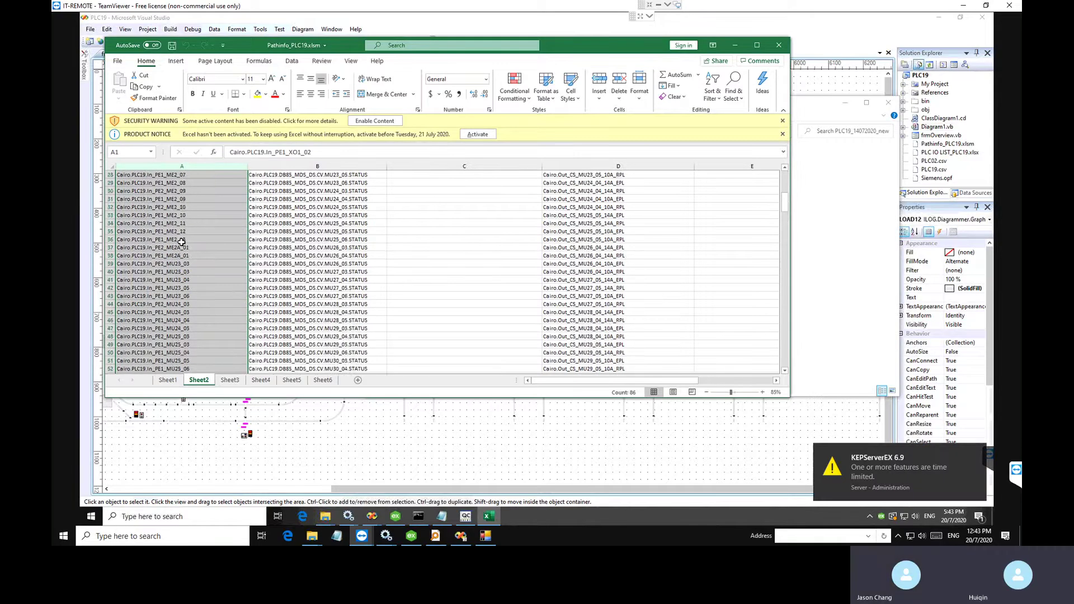
scroll(181, 241, "down", 17)
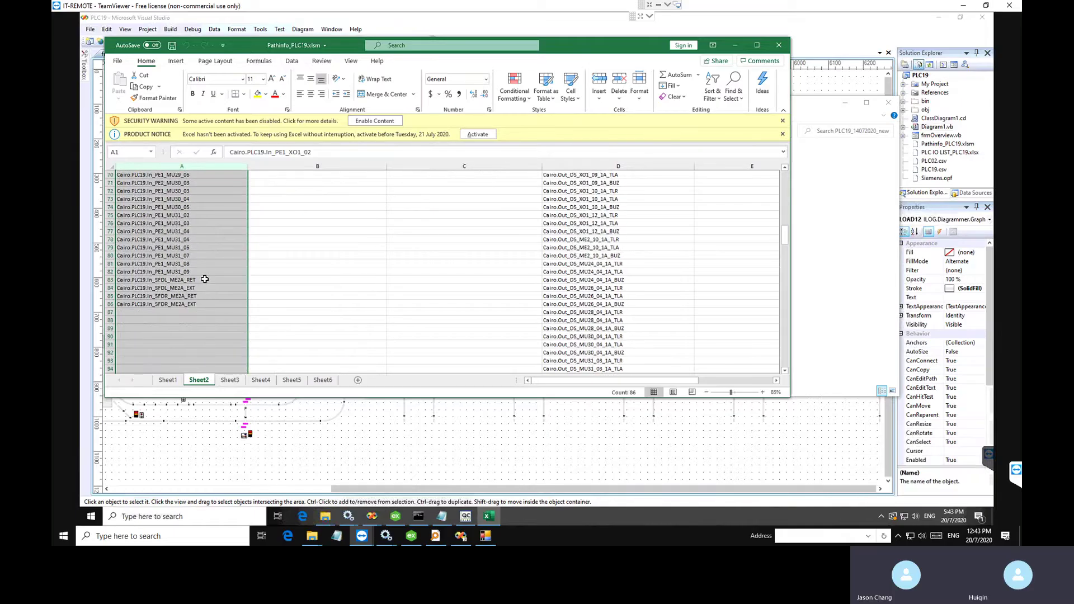
left_click_drag(205, 279, 201, 302)
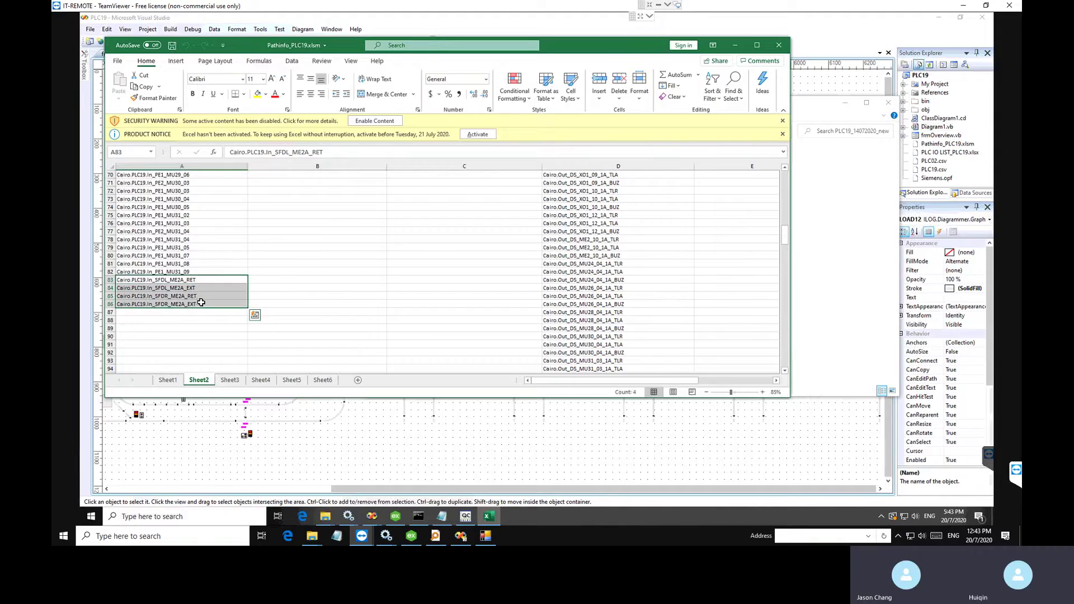
scroll(201, 303, "up", 20)
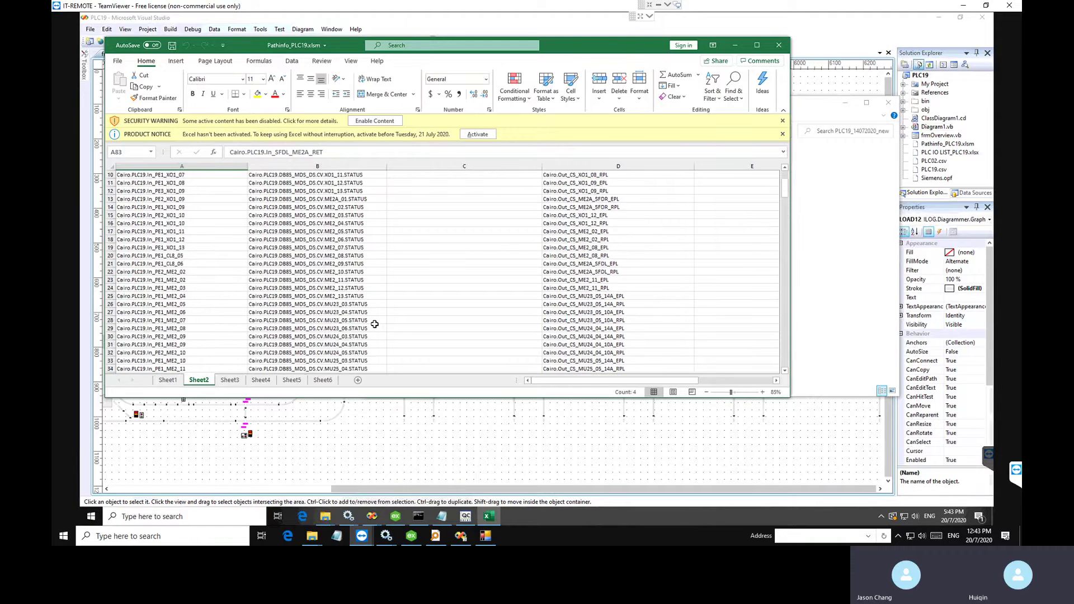
scroll(375, 324, "up", 3)
scroll(375, 325, "down", 20)
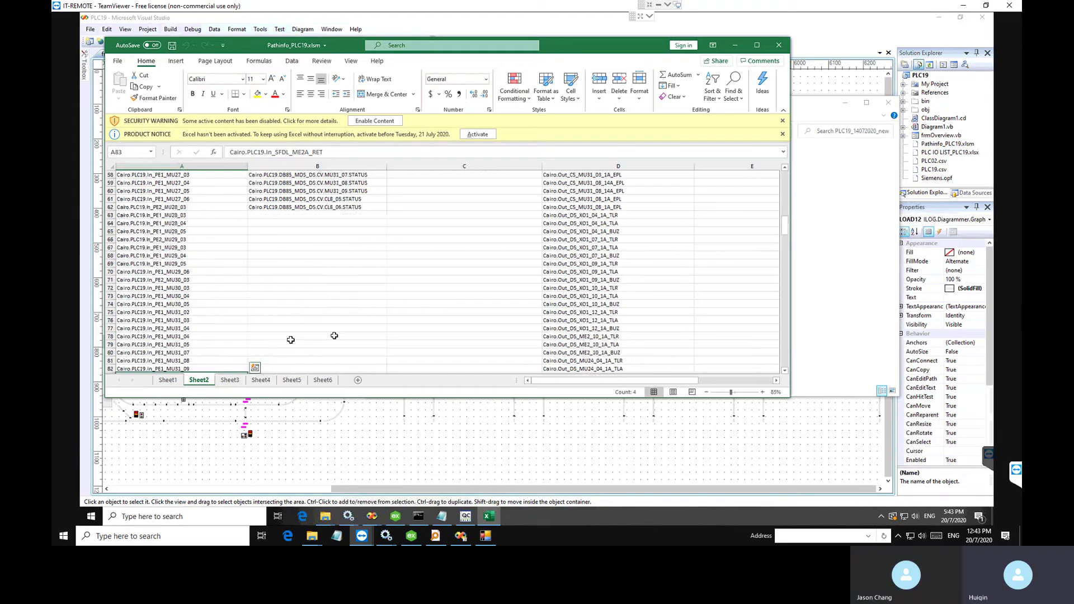
Step: Copy the four SFDL and SFDR ME2A tags from A83:A86 on Sheet2 into column B starting at B63
left_click_drag(194, 304, 194, 329)
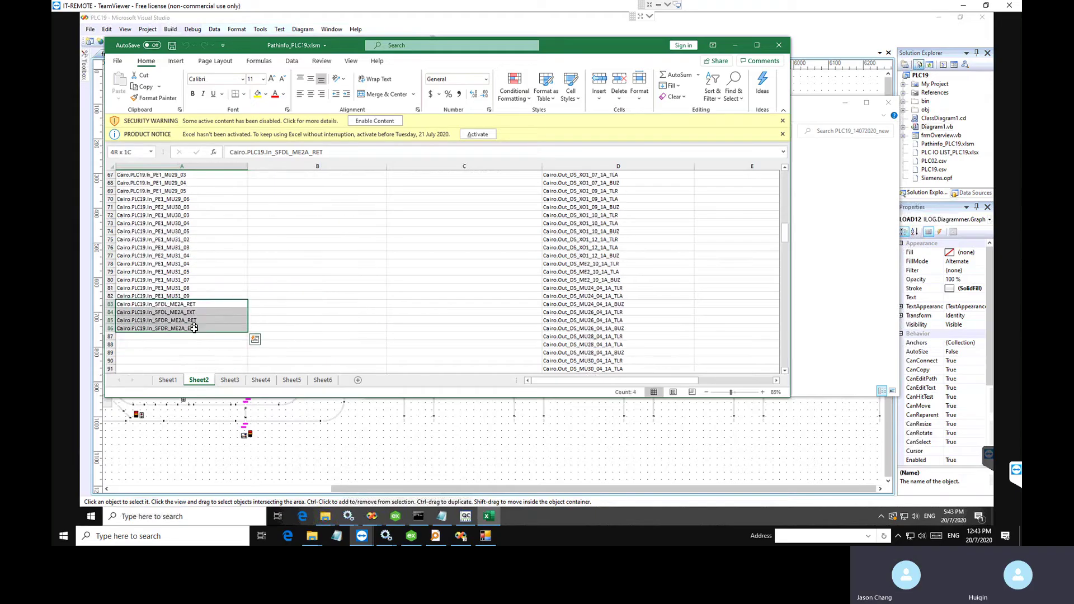
key("ctrl+c")
scroll(321, 291, "up", 6)
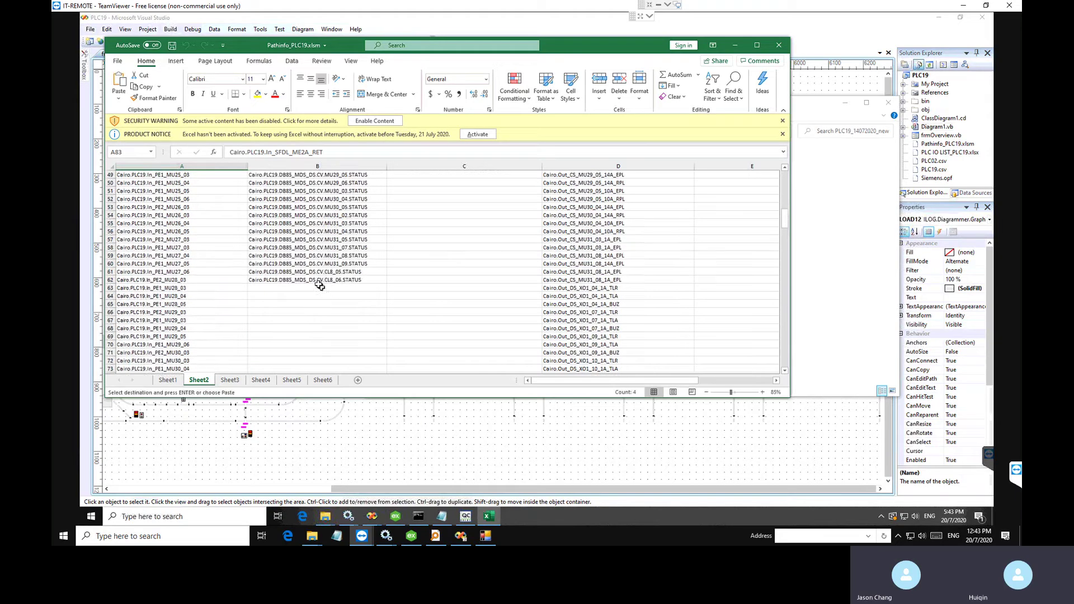
left_click(310, 286)
key("ctrl+v")
scroll(309, 289, "down", 5)
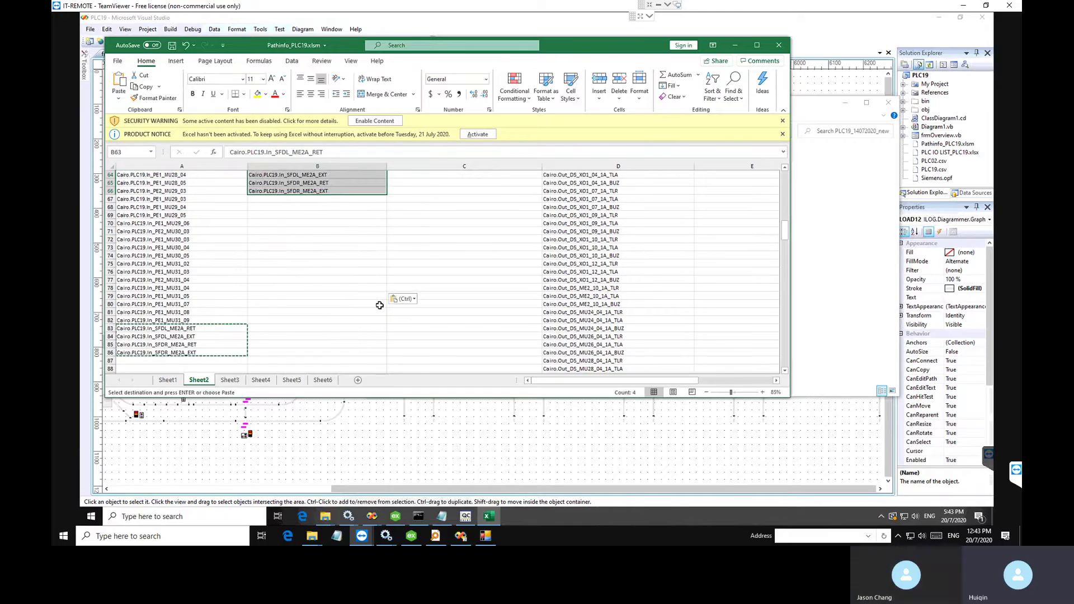
scroll(381, 303, "up", 20)
scroll(381, 304, "down", 15)
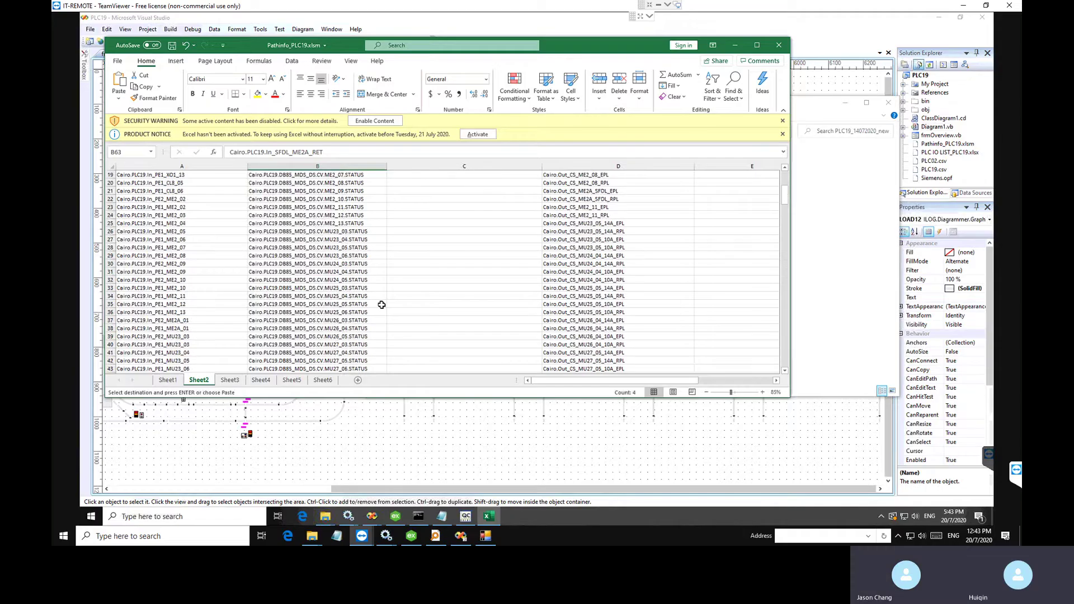
Step: Examine the VSU/BD names, Sortation Path Type and Read and Write Proximity columns for rows 3 to 6 on Sheet1
left_click(167, 380)
scroll(414, 300, "up", 5)
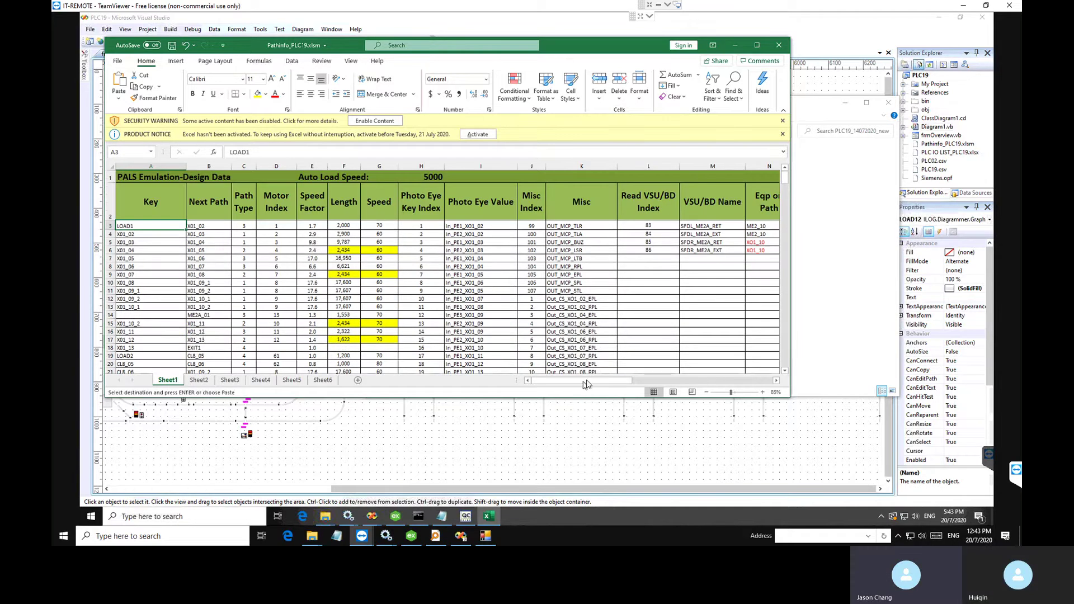
left_click_drag(586, 384, 648, 384)
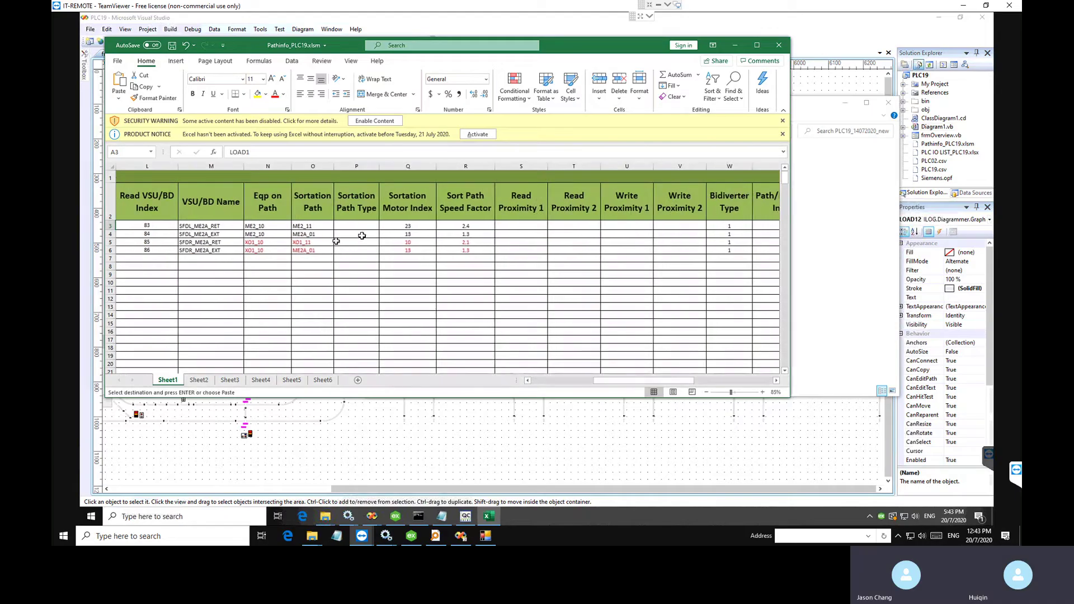
left_click(363, 224)
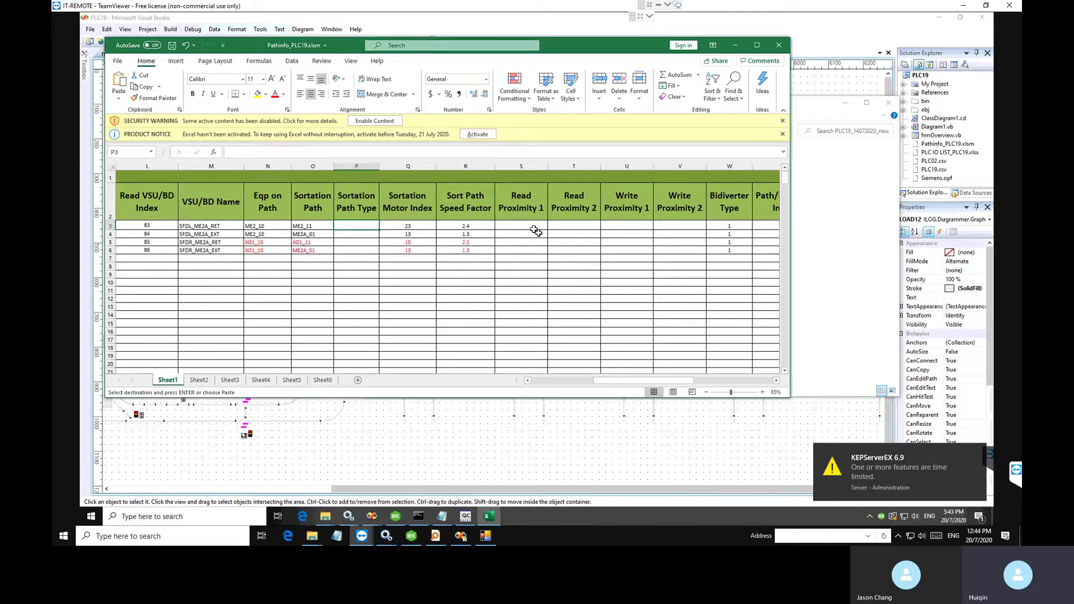
left_click_drag(532, 227, 691, 252)
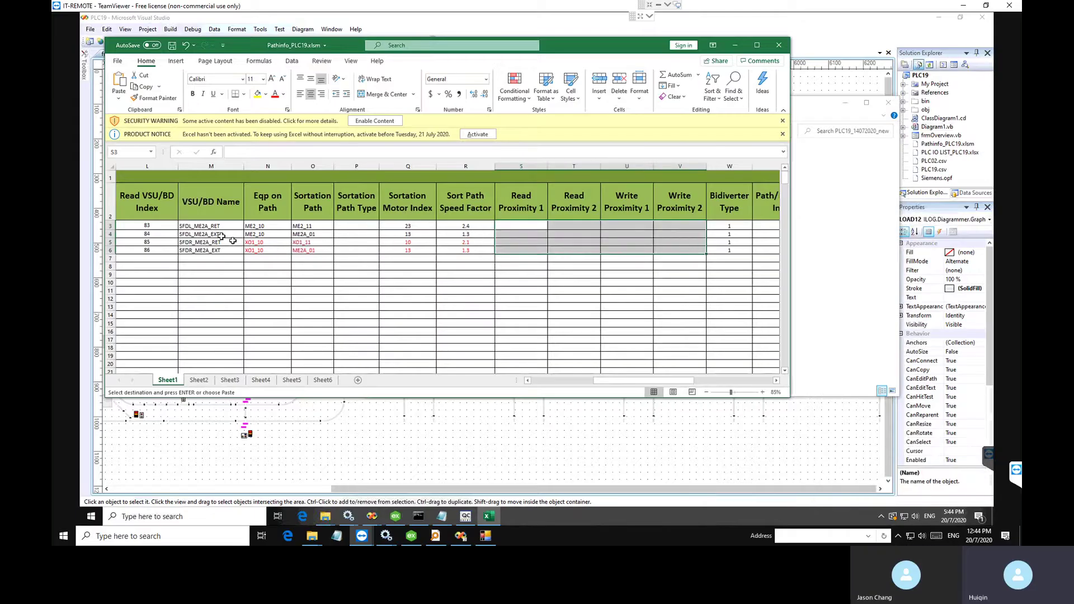
left_click(216, 227)
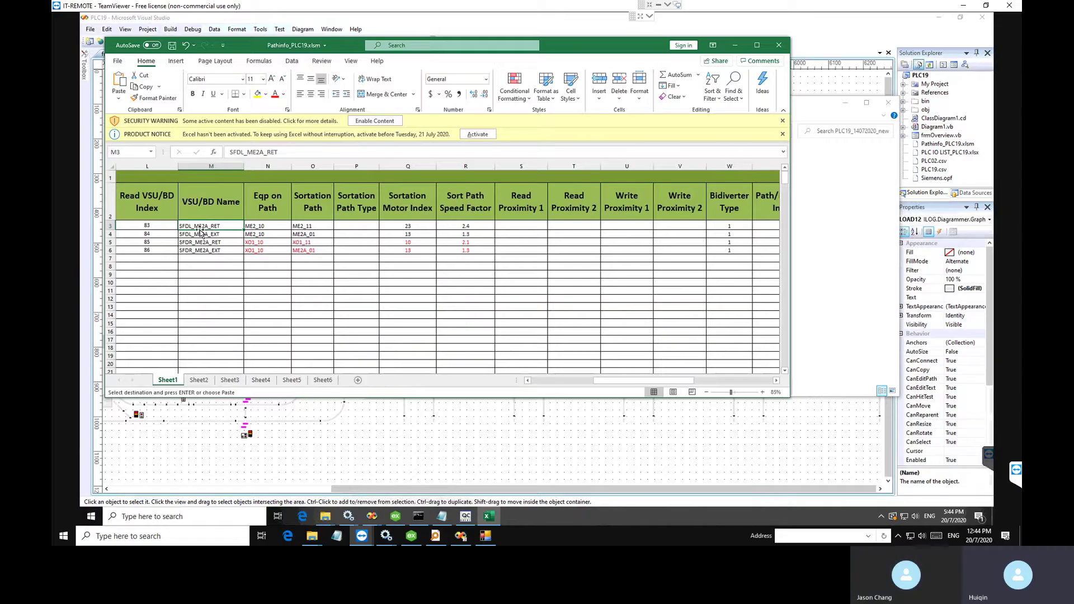
Step: Compare the ME2A tags starting at B63 on Sheet2 with the Read Proximity 1 column on Sheet1
left_click(199, 380)
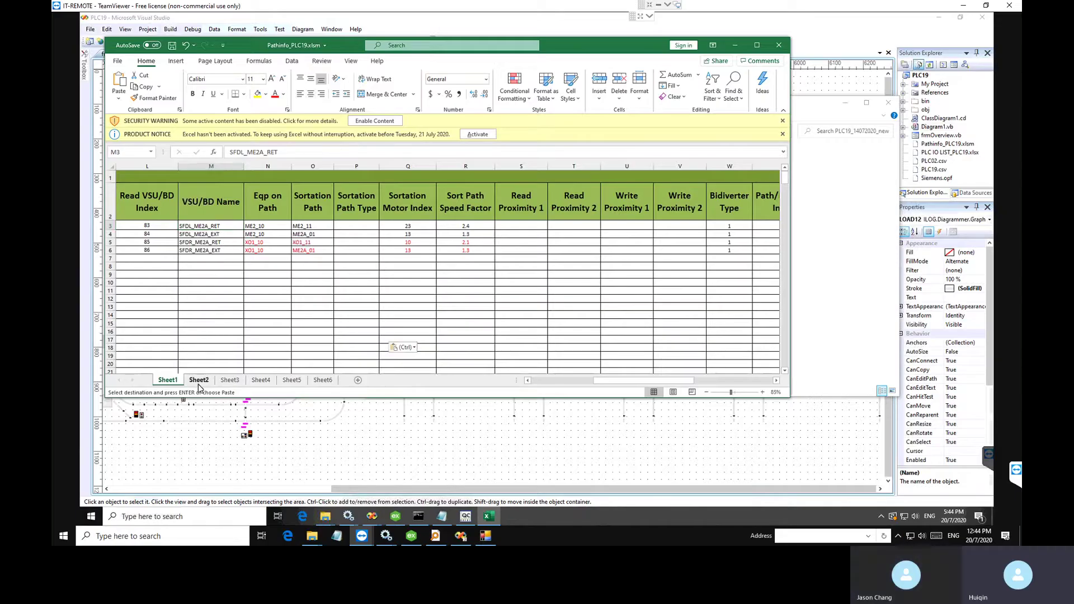
left_click(302, 313)
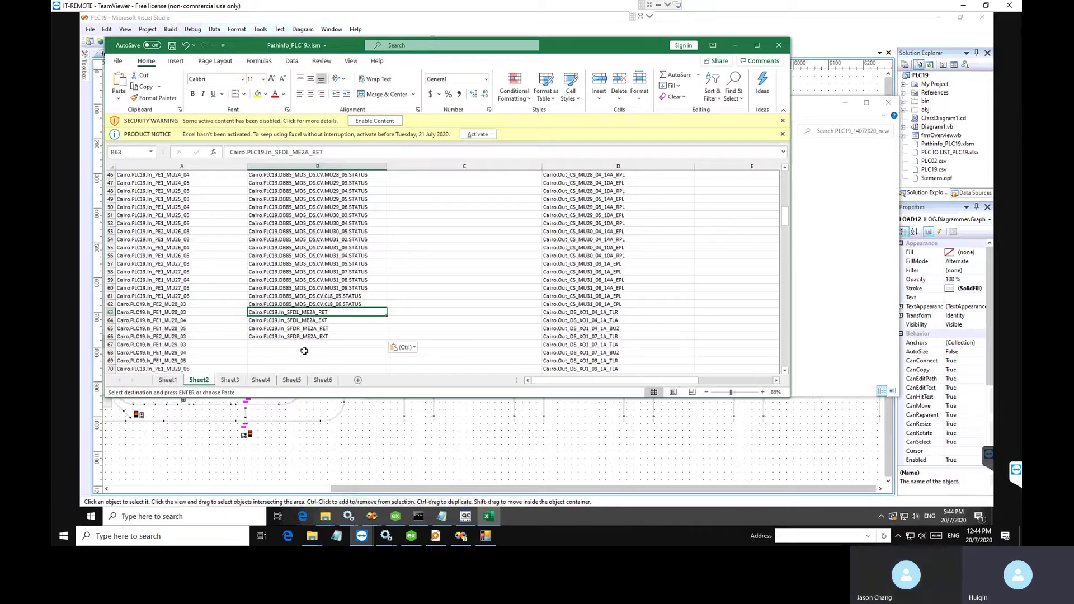
left_click(168, 380)
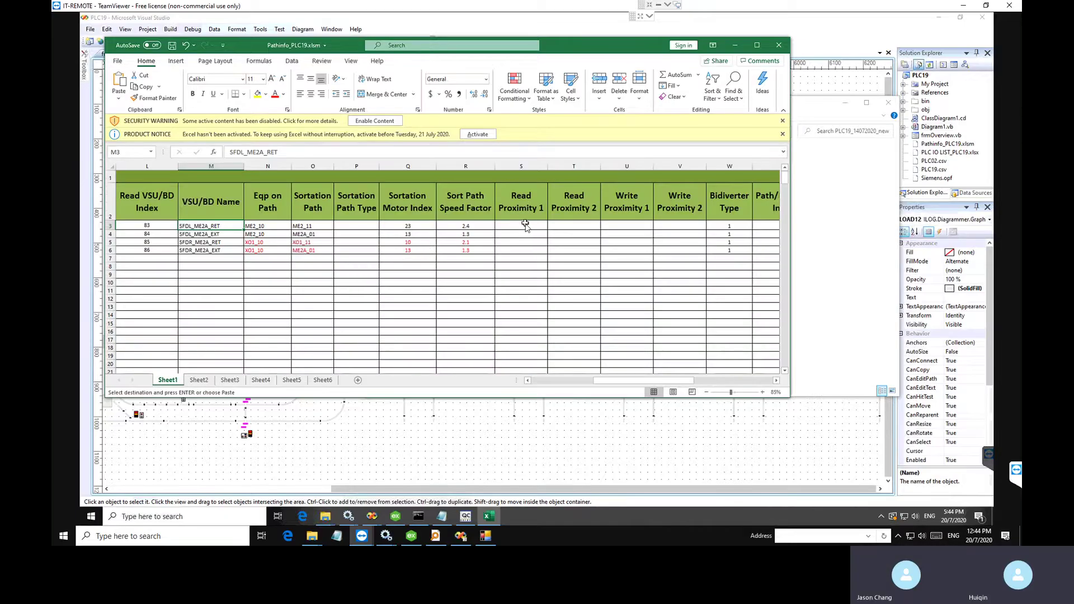
left_click(197, 380)
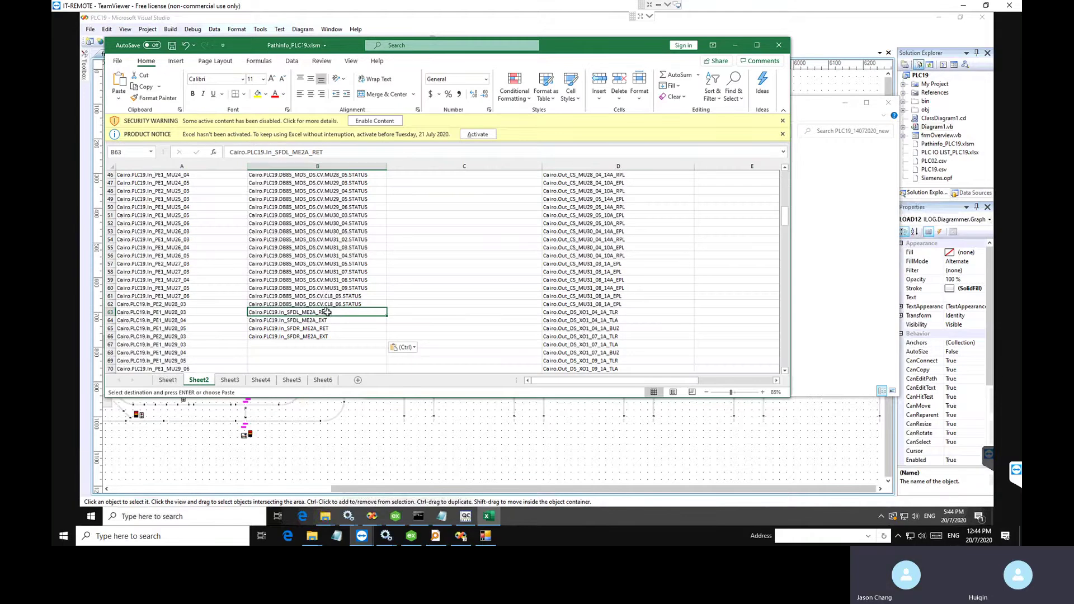
left_click(166, 382)
double_click(537, 225)
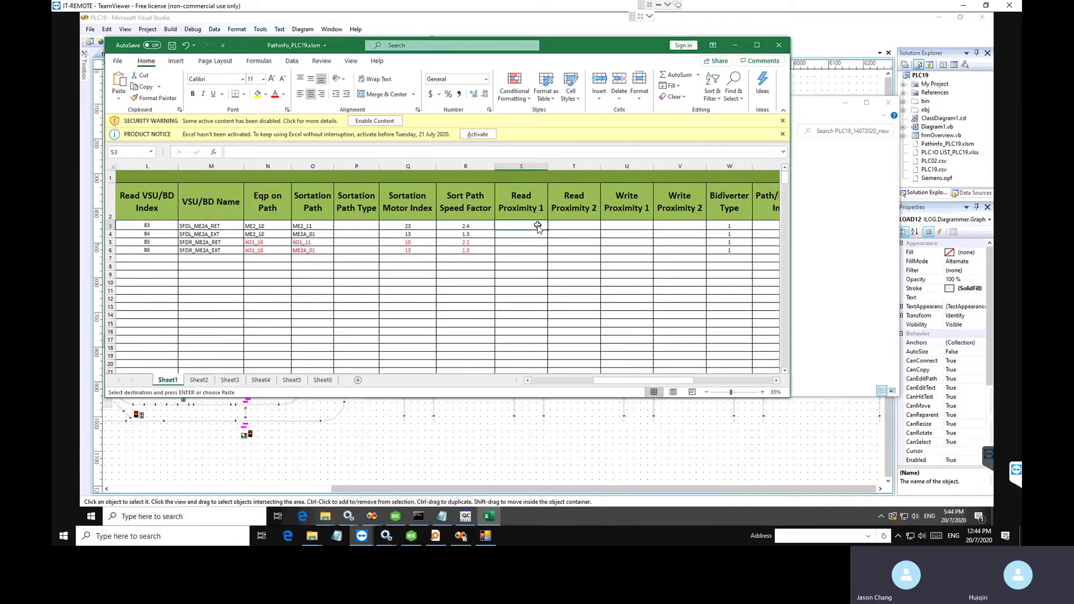
Step: Enter 63 as Read Proximity 1 and 64 as Read Proximity 2 for the SFDL_ME2A_RET row on Sheet1
type("63")
key("Tab")
type("64")
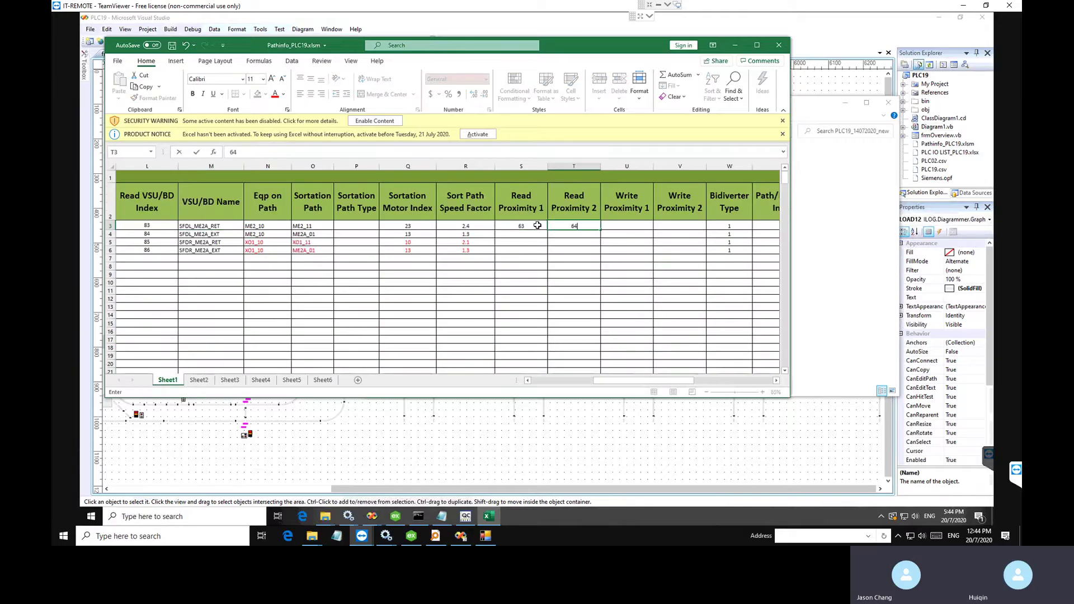
key("Tab")
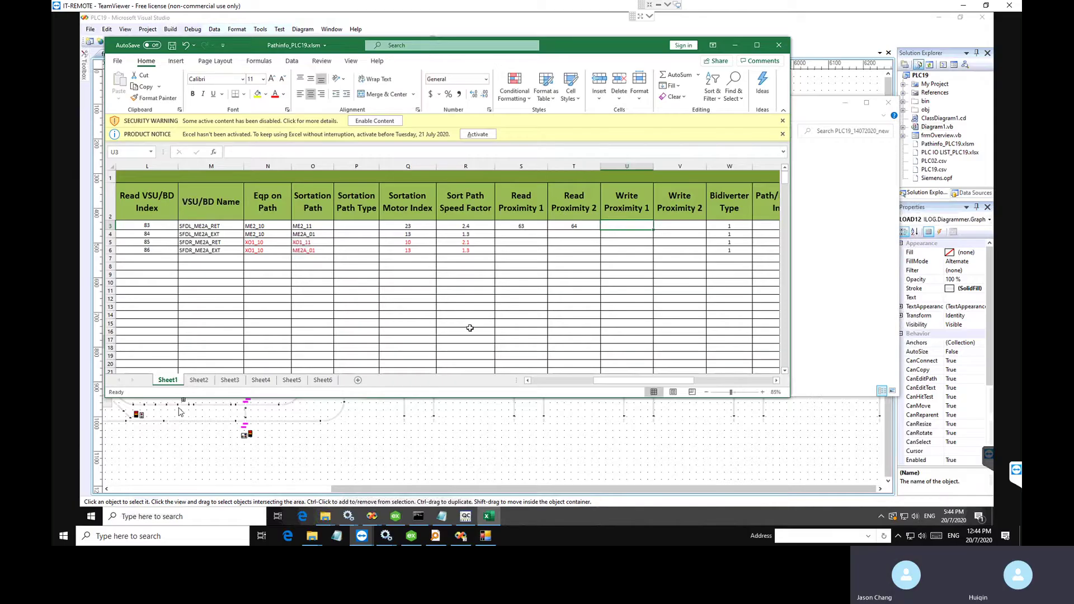
Step: Check the SFDL and SFDR ME2A RET and EXT tags in A83:A86 on Sheet2
left_click(201, 381)
scroll(187, 302, "down", 12)
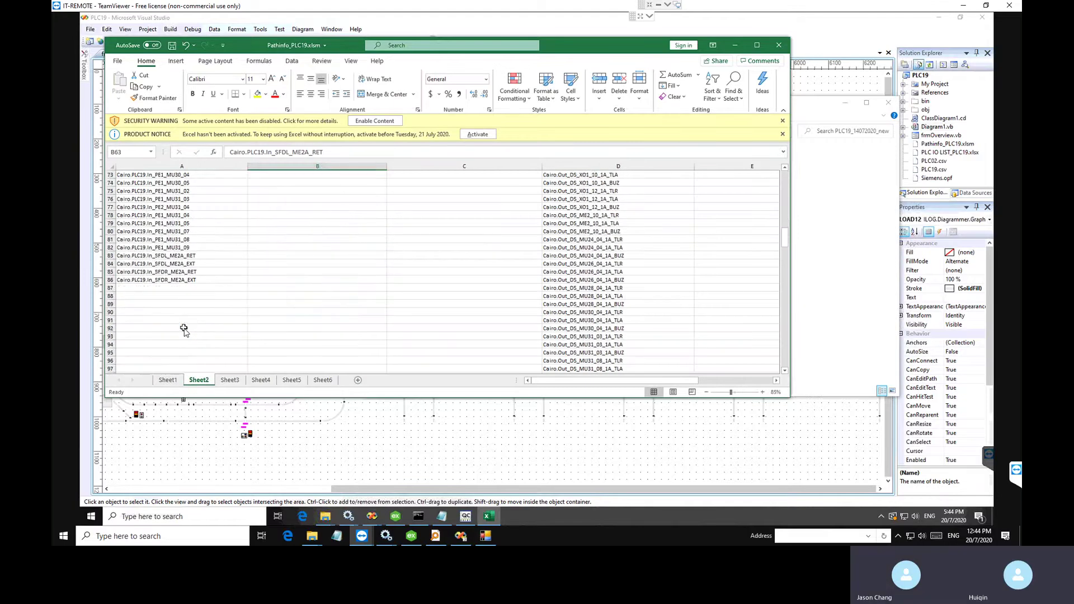
scroll(187, 271, "up", 4)
left_click(202, 232)
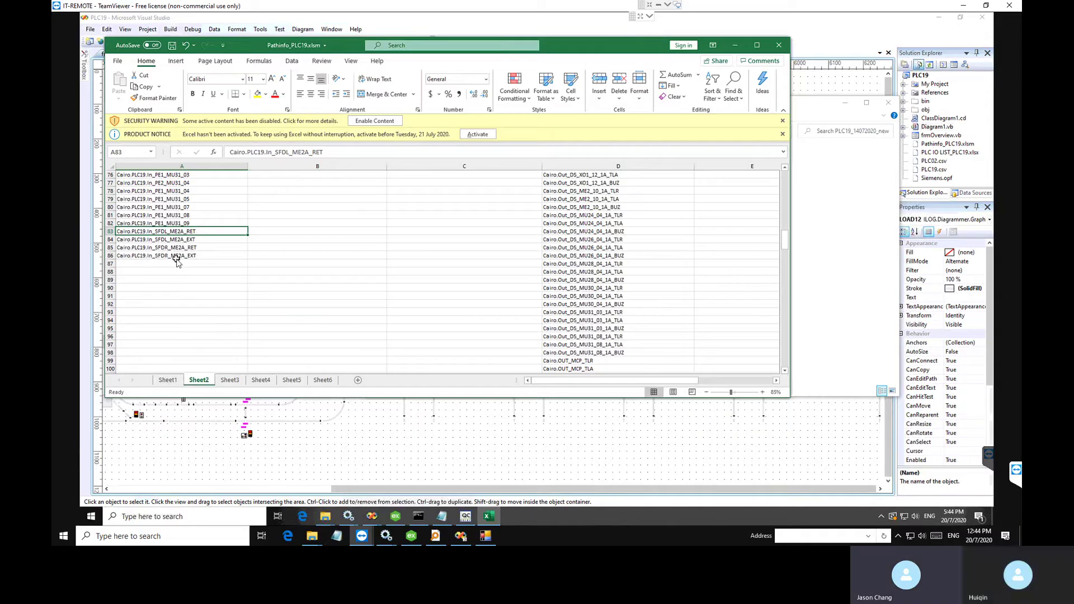
left_click_drag(188, 231, 185, 239)
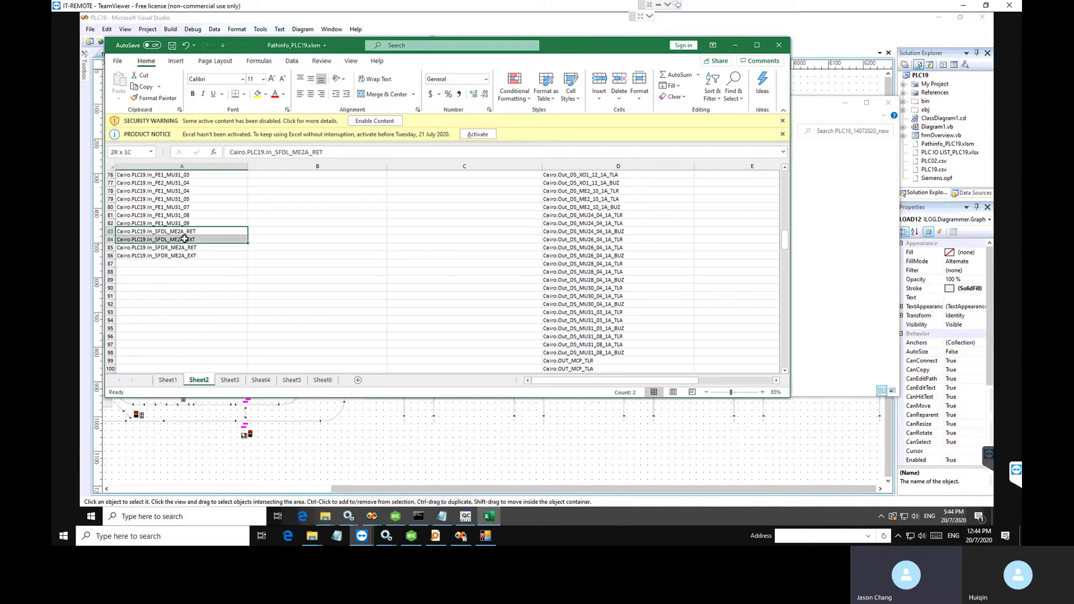
key("Down")
key("Down")
key("Down")
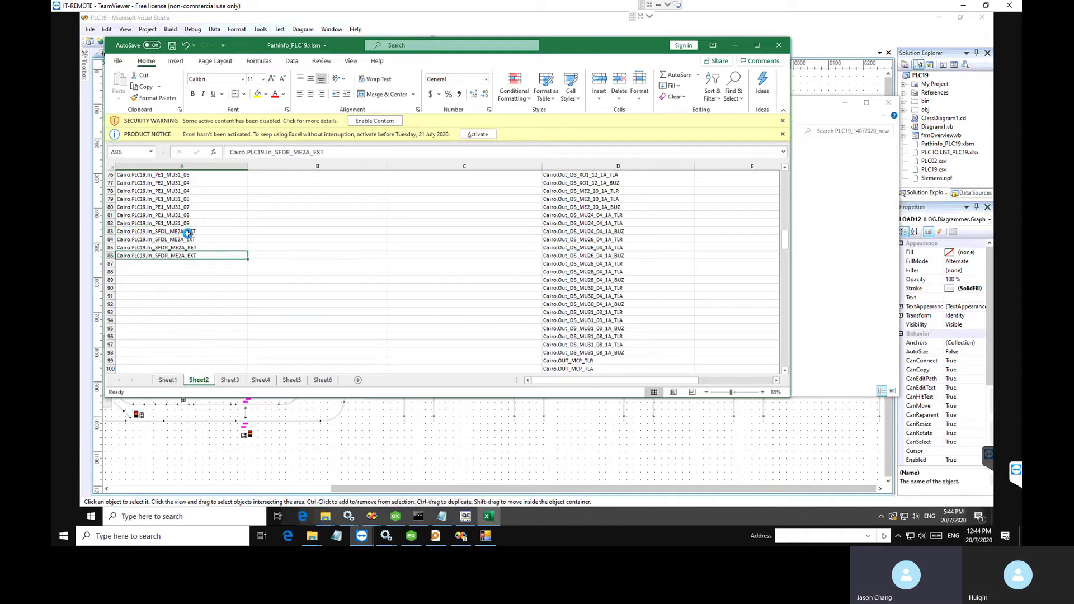
Step: Check the SFDL_ME2A_RET tag's row on Sheet2, and enter 83 as Write Proximity 1 and 84 as Write Proximity 2 in Sheet1 row 3
left_click(188, 233)
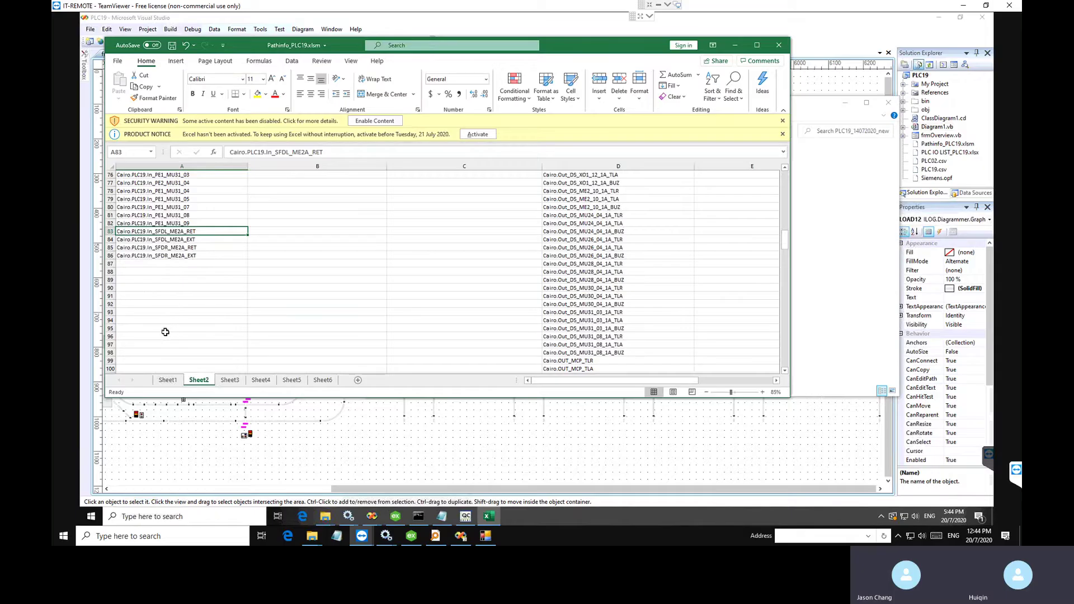
left_click(167, 380)
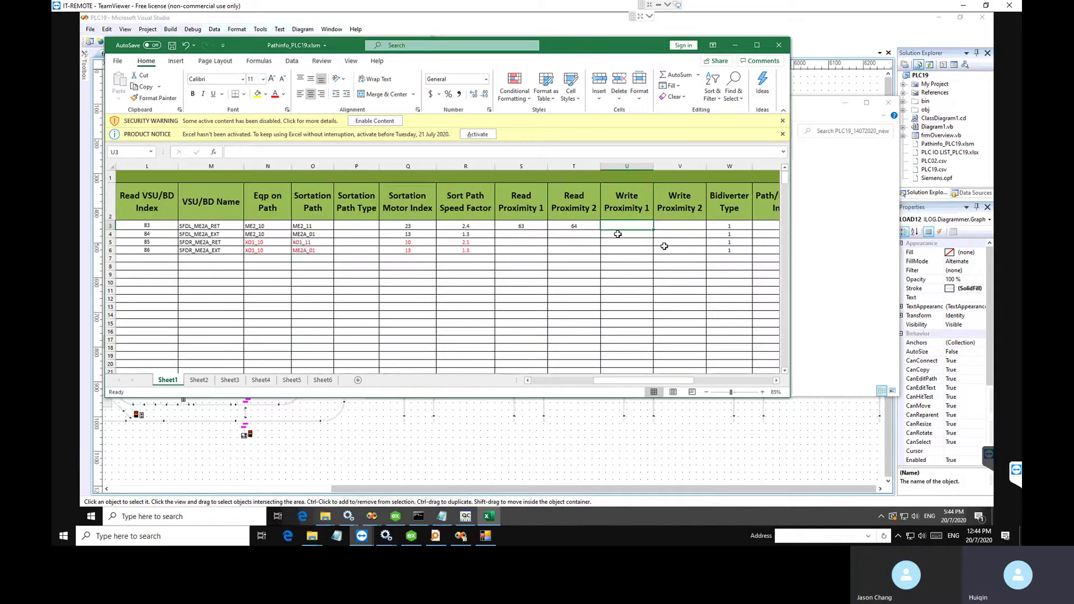
type("9")
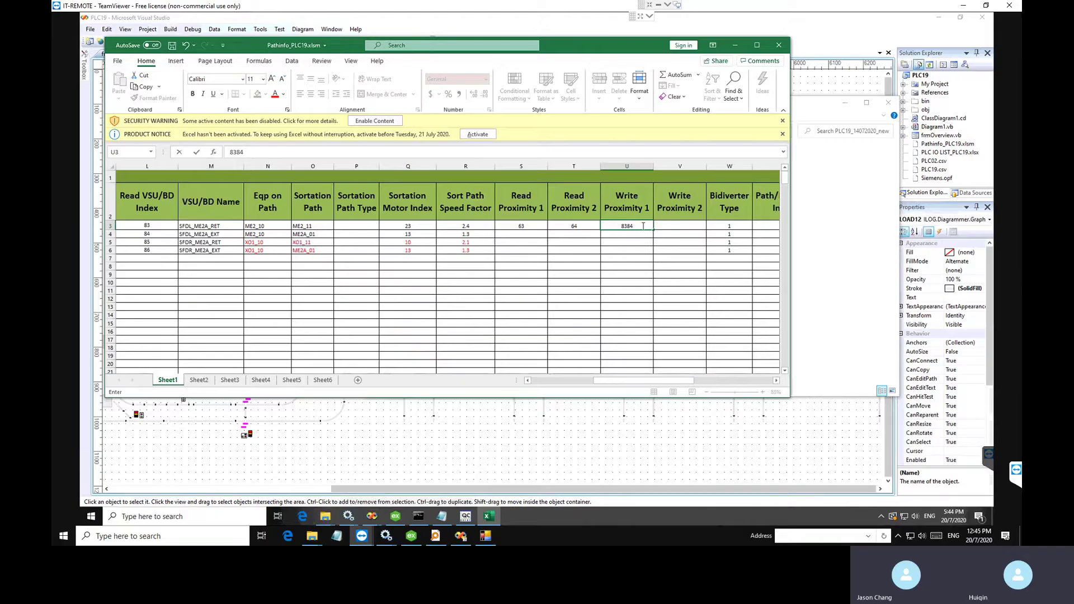
key("BackSpace")
key("BackSpace")
left_click(665, 228)
type("84")
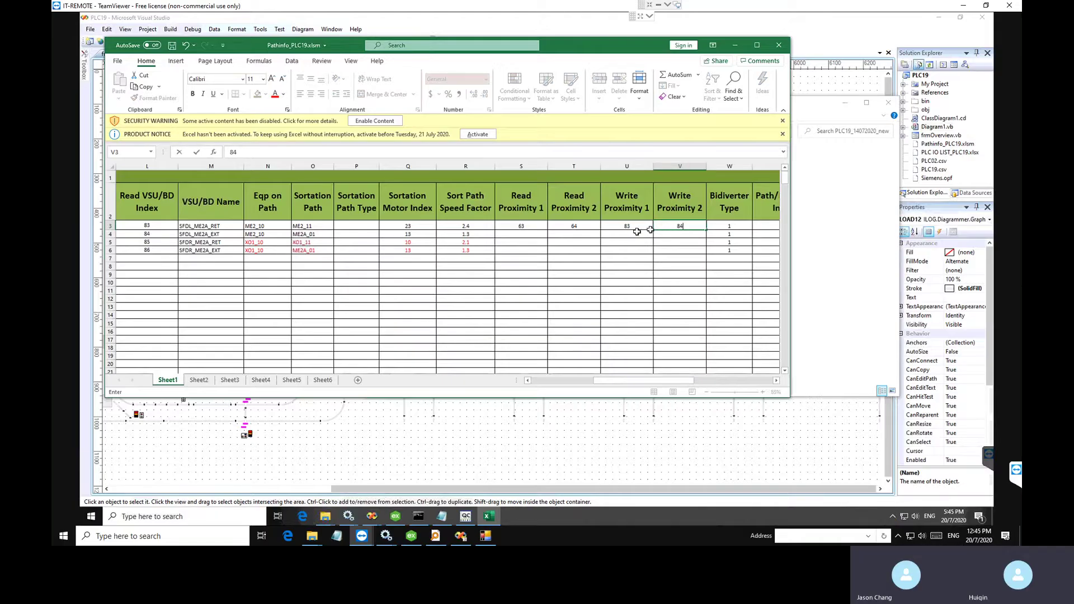
left_click(145, 224)
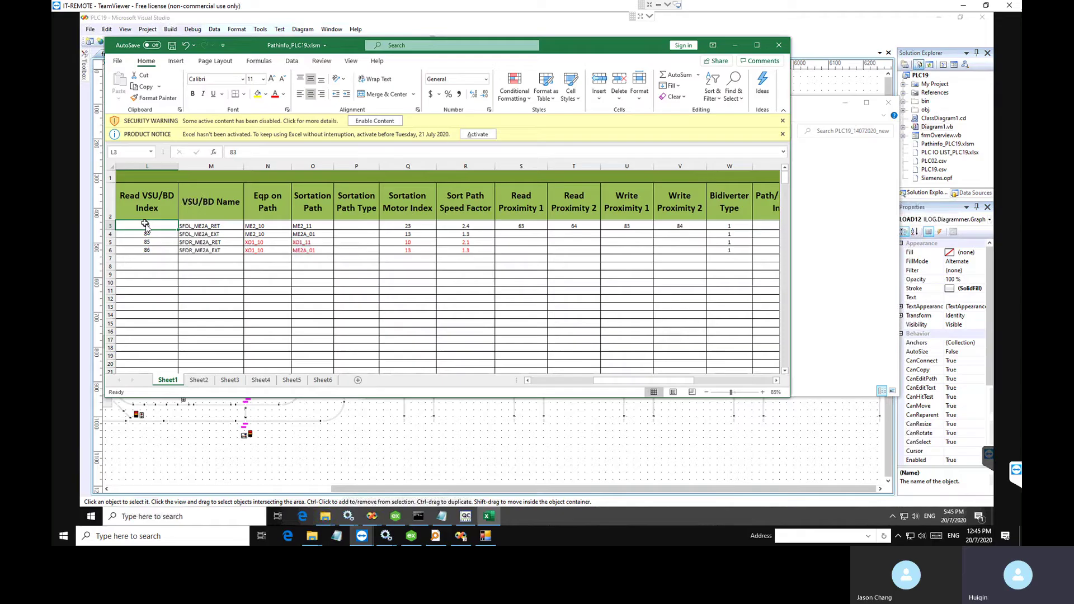
Step: Examine on Sheet2 which rows hold the SFDL and SFDR ME2A tags in column B and the motor output tags in column C
left_click(200, 381)
scroll(246, 306, "up", 5)
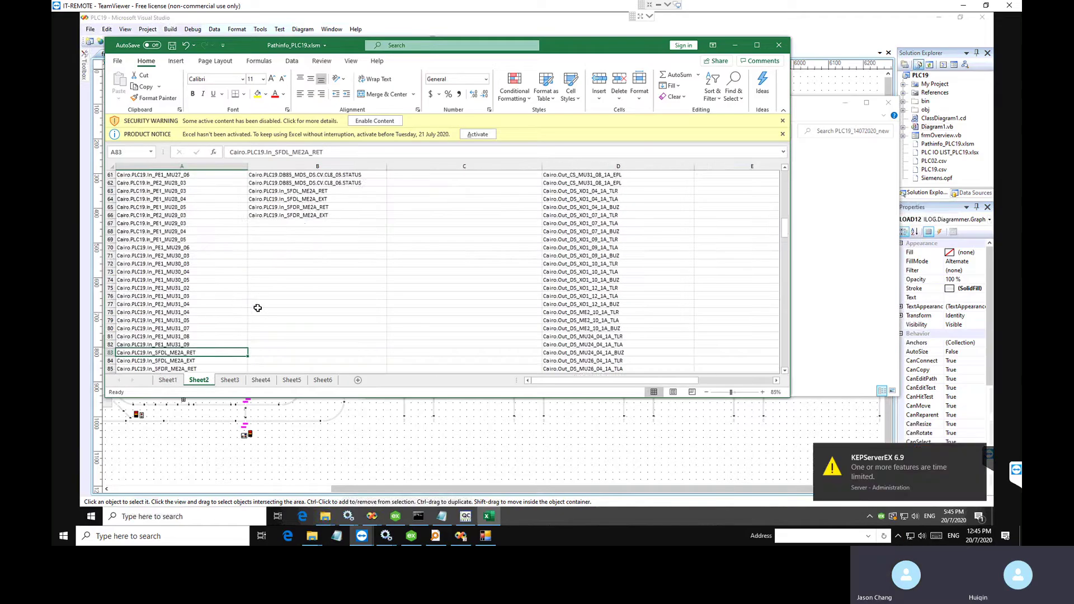
left_click(305, 287)
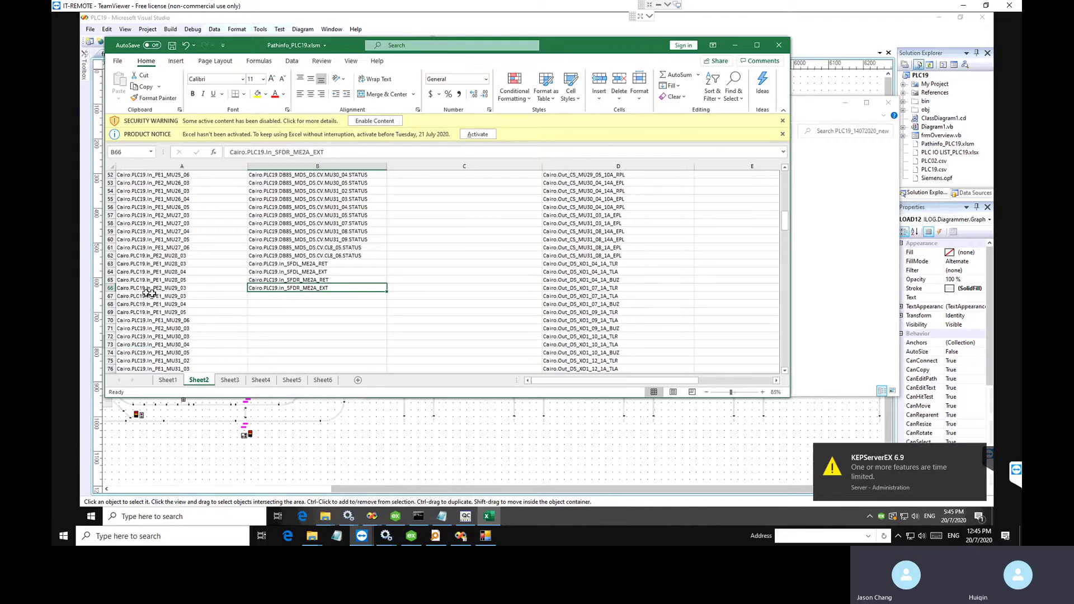
scroll(439, 311, "up", 5)
scroll(439, 311, "up", 12)
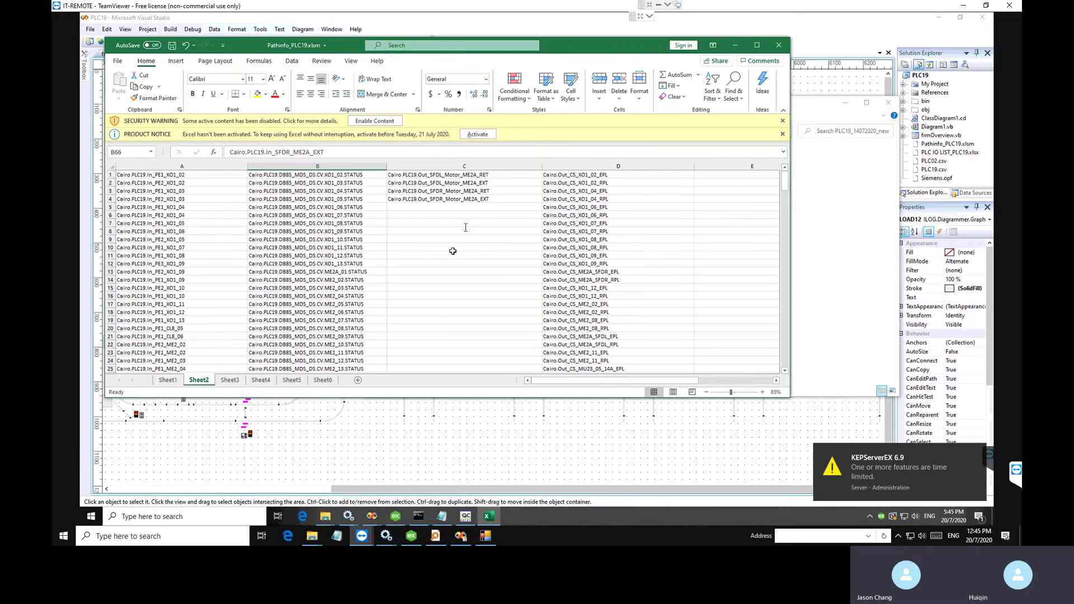
left_click(495, 176)
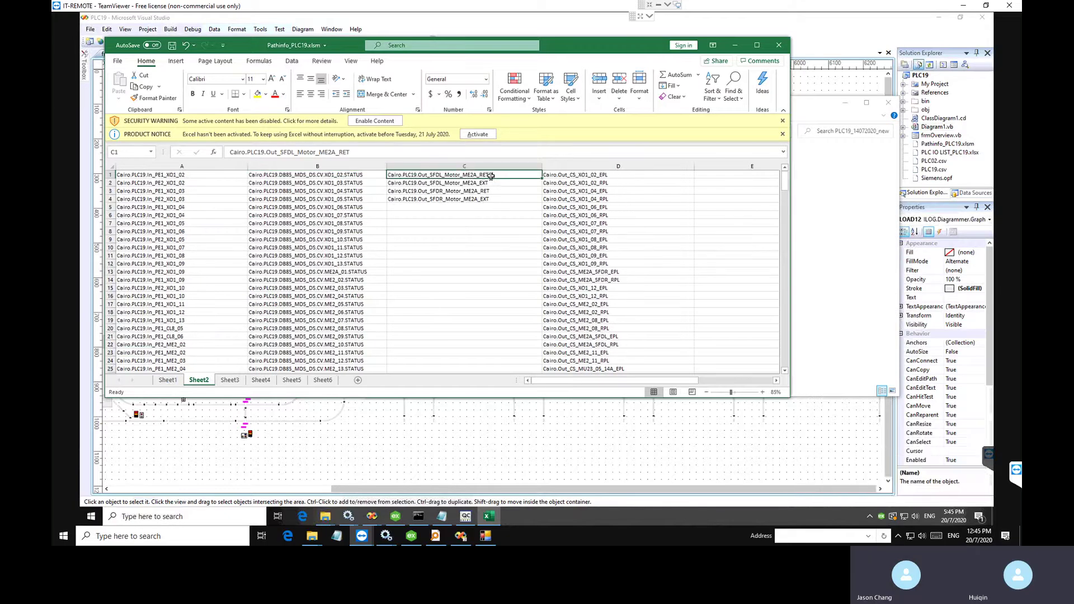
left_click(168, 379)
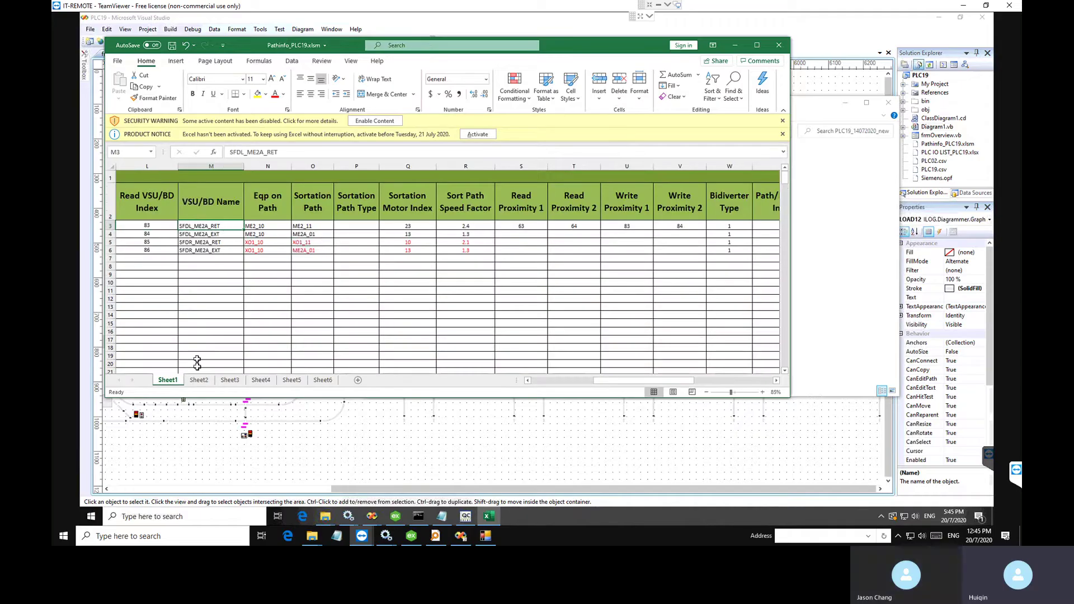
left_click(193, 383)
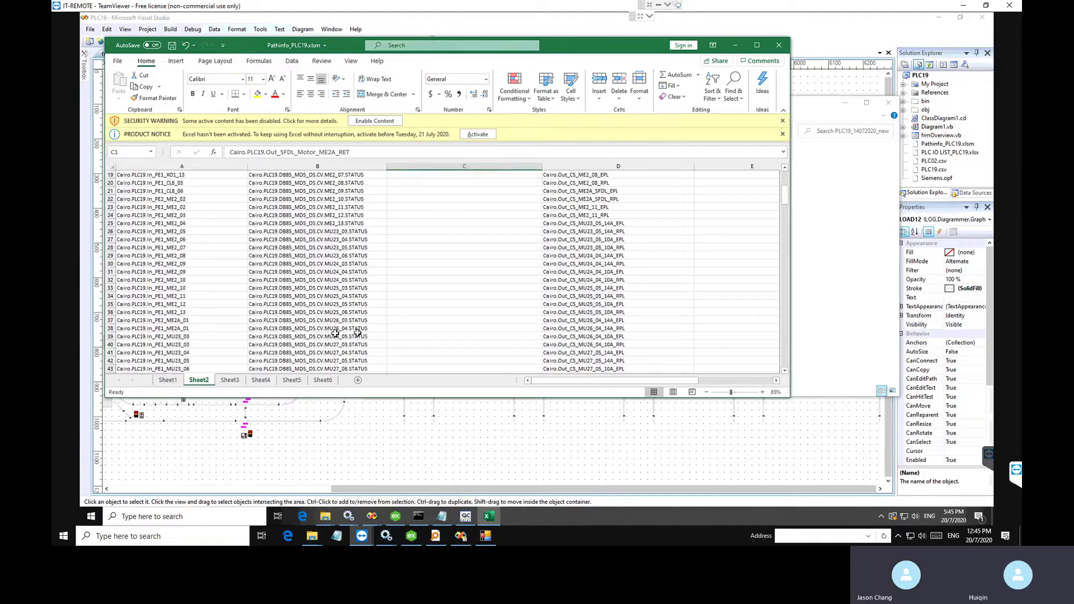
left_click(168, 380)
Step: Set the Read VSU/BD Index values in Sheet1 L3:L6 to 63, 64, 65 and 66
left_click(153, 227)
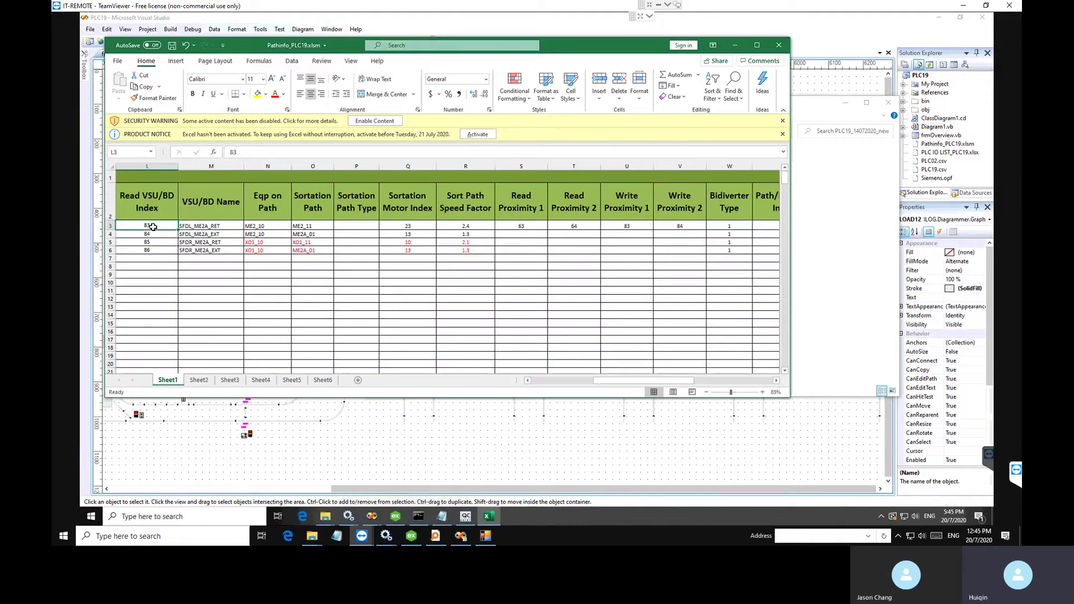
type("6")
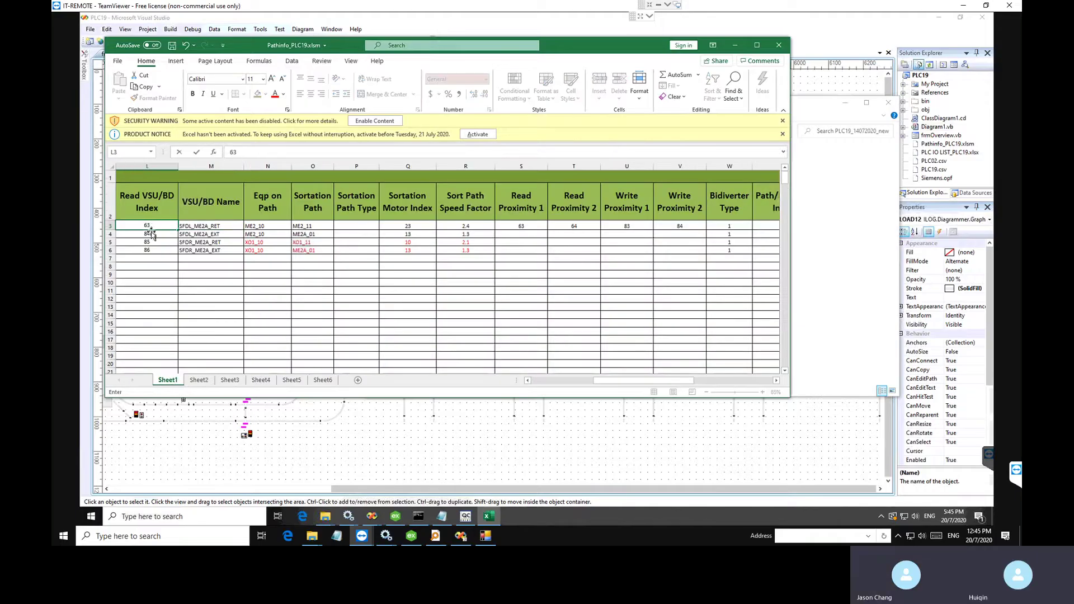
key("Return")
type("6")
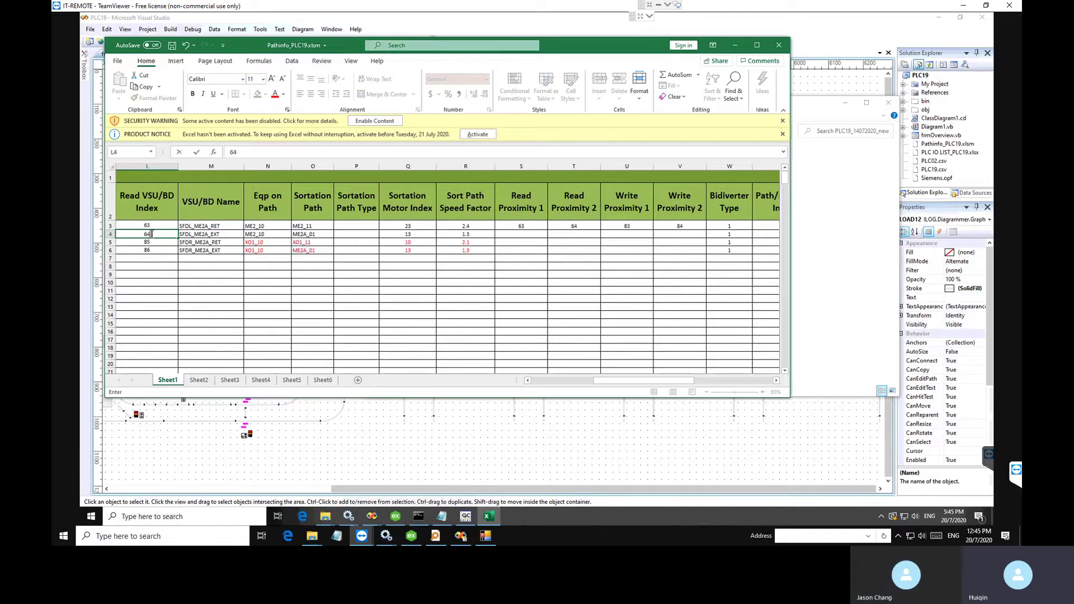
type("4")
left_click(152, 244)
type("65")
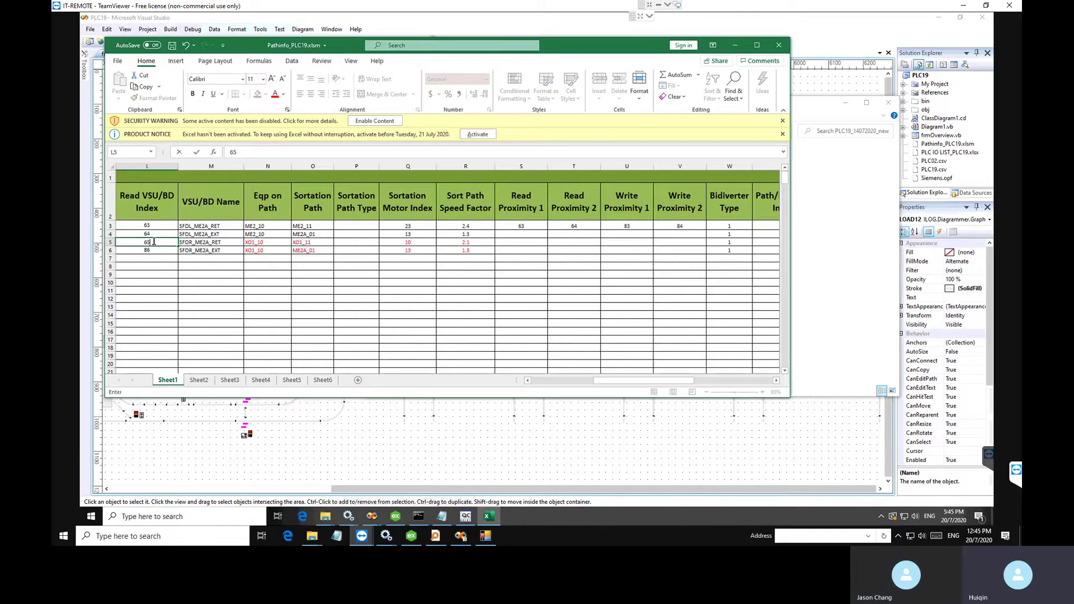
key("Return")
type("66")
left_click(205, 253)
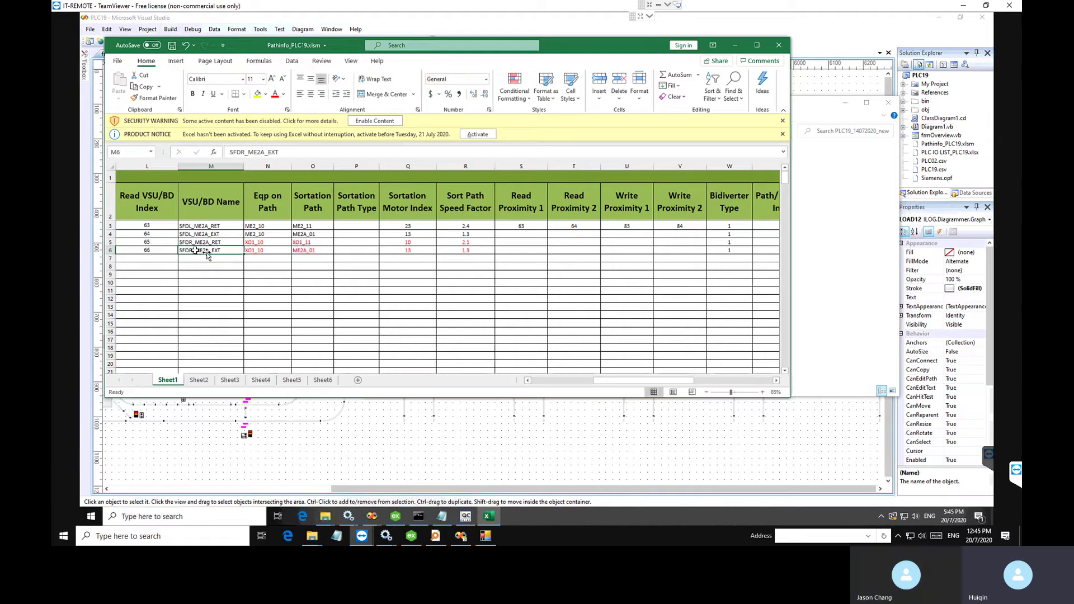
Step: Check the ME2A motor output tags in column C of Sheet2, return to Sheet1 and save the workbook
left_click(199, 380)
scroll(428, 258, "up", 6)
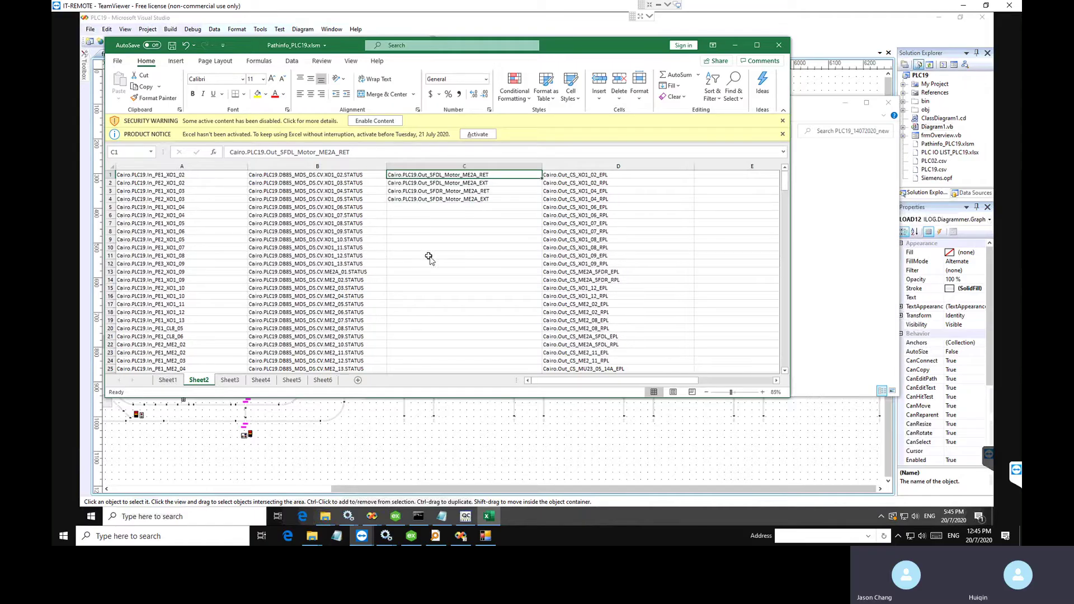
left_click(475, 199)
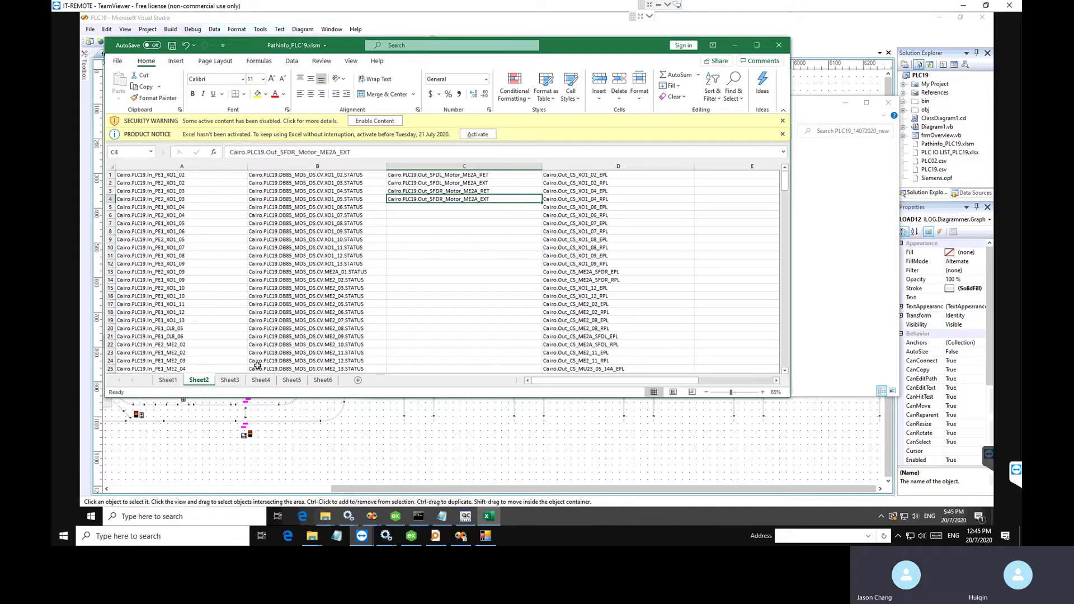
left_click(168, 380)
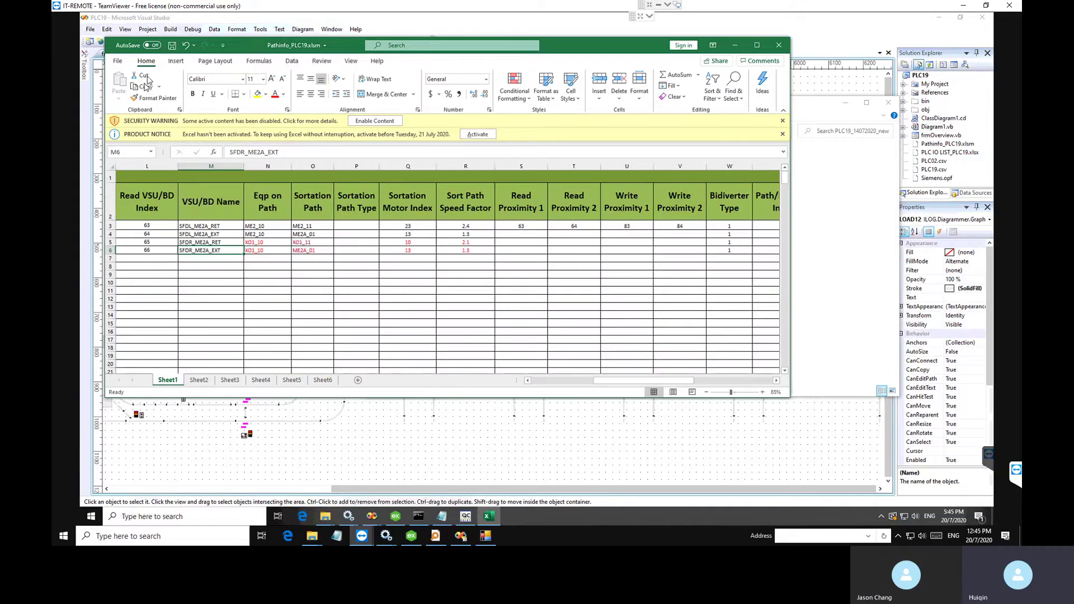
left_click(172, 45)
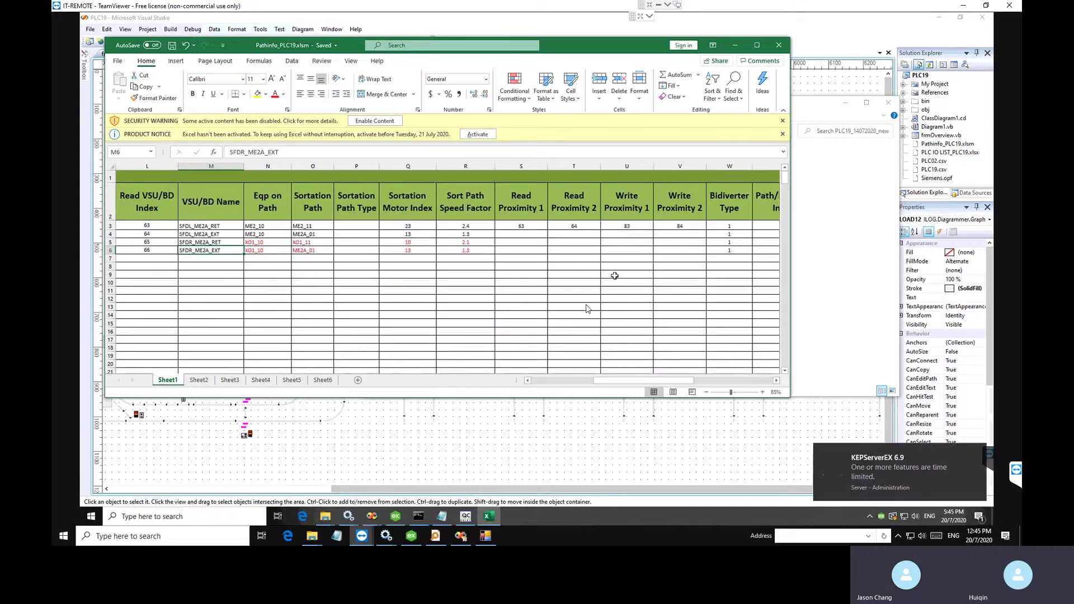
Step: Copy the four read and write proximity values from S3:V3 into row 4 and save the workbook
left_click_drag(524, 227, 667, 225)
key("ctrl+c")
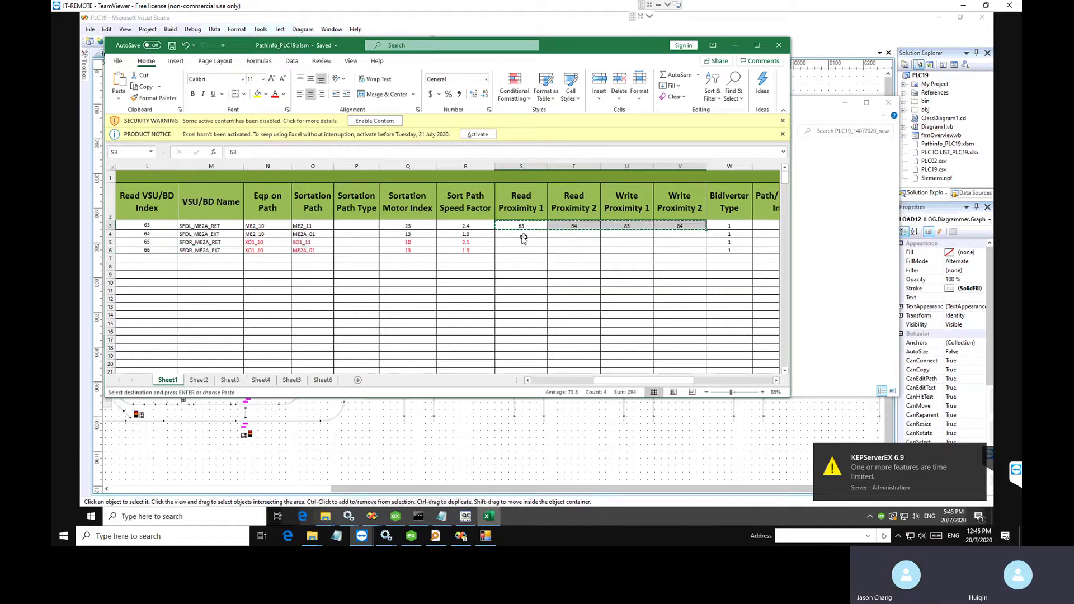
left_click(524, 234)
key("ctrl+v")
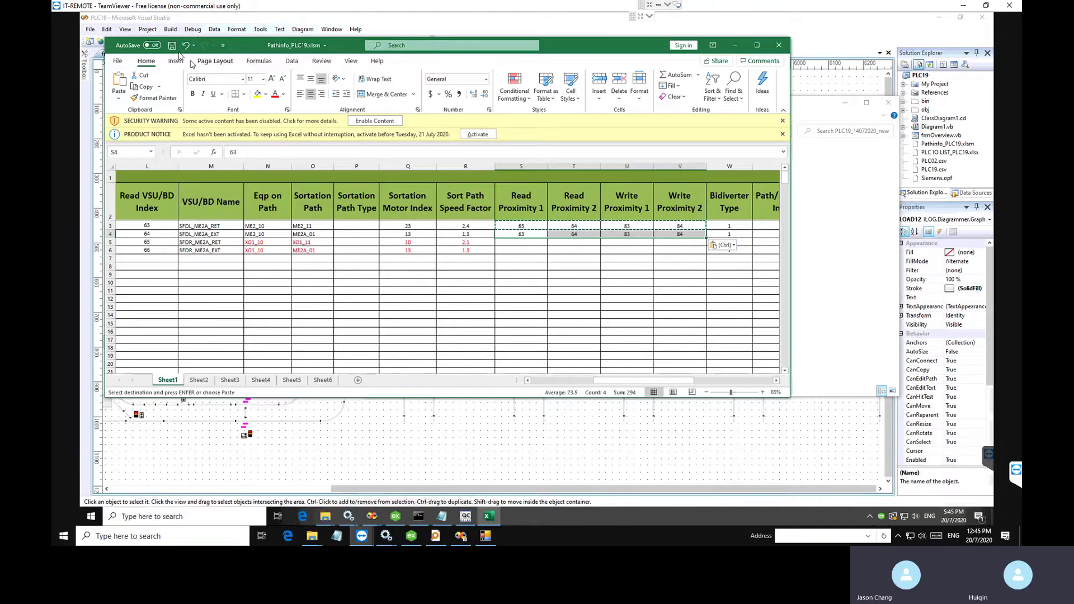
left_click(172, 45)
left_click(549, 291)
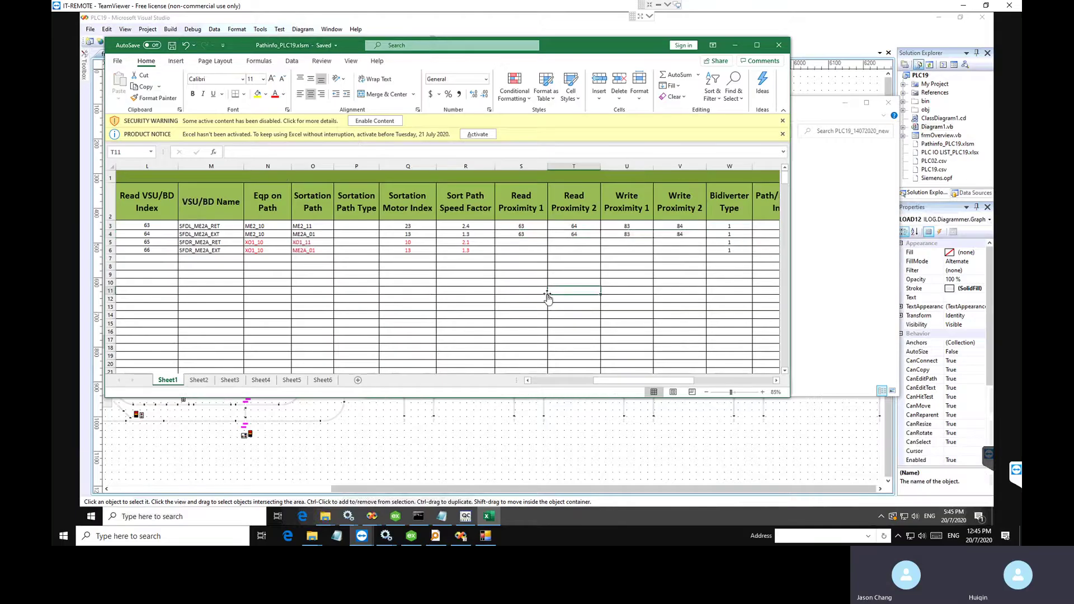
Step: Review the Sheet1 columns from Path Name to Path/Tail PE Index and the Photo Eye and Misc lists down their rows
scroll(550, 294, "down", 5)
scroll(571, 309, "up", 5)
left_click_drag(626, 382, 674, 383)
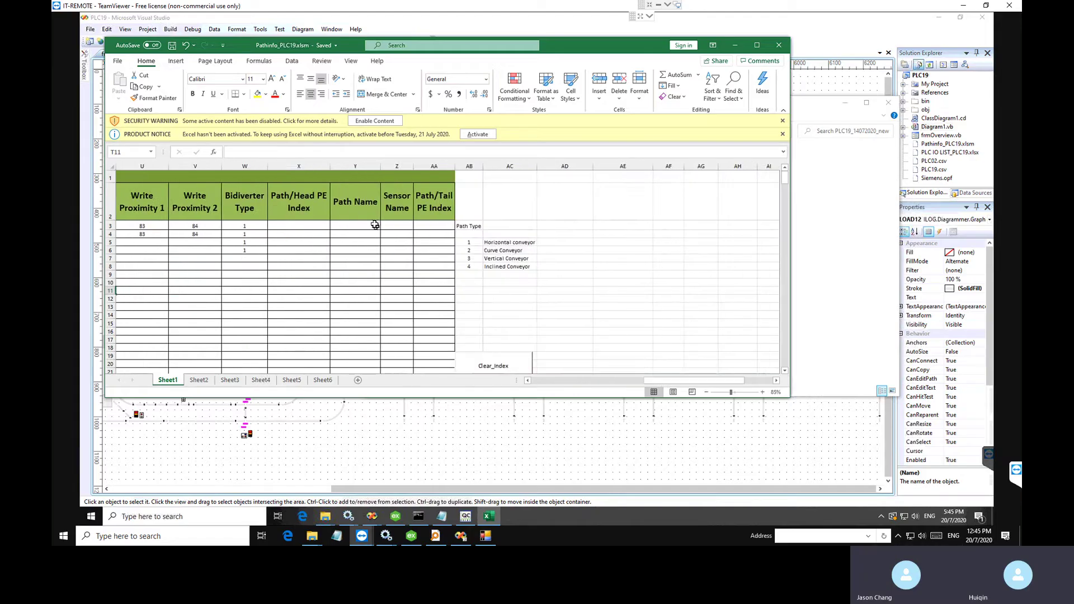
left_click_drag(355, 167, 434, 166)
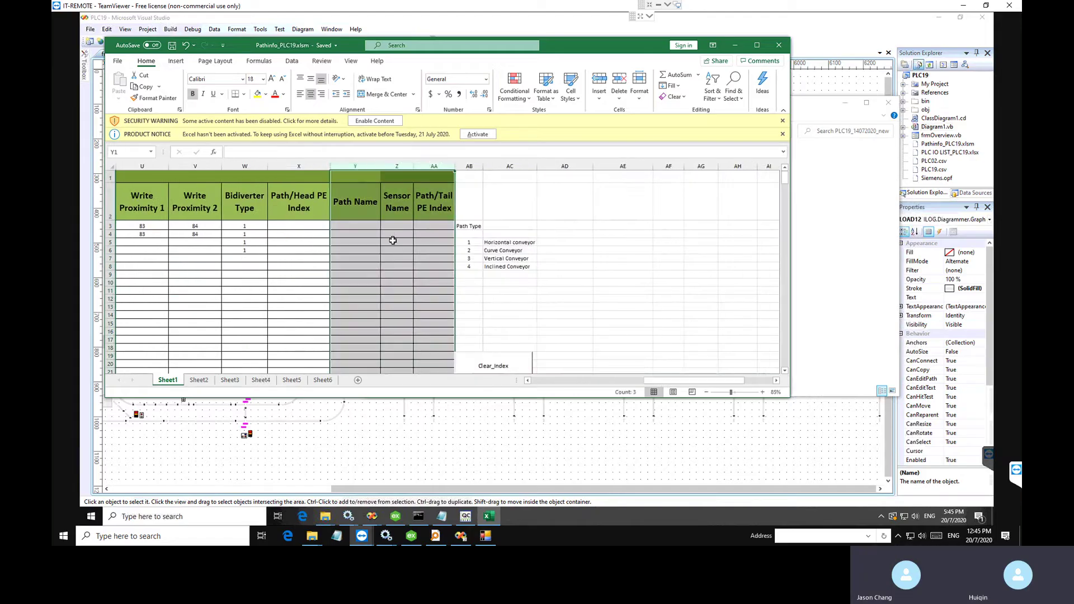
scroll(393, 240, "down", 14)
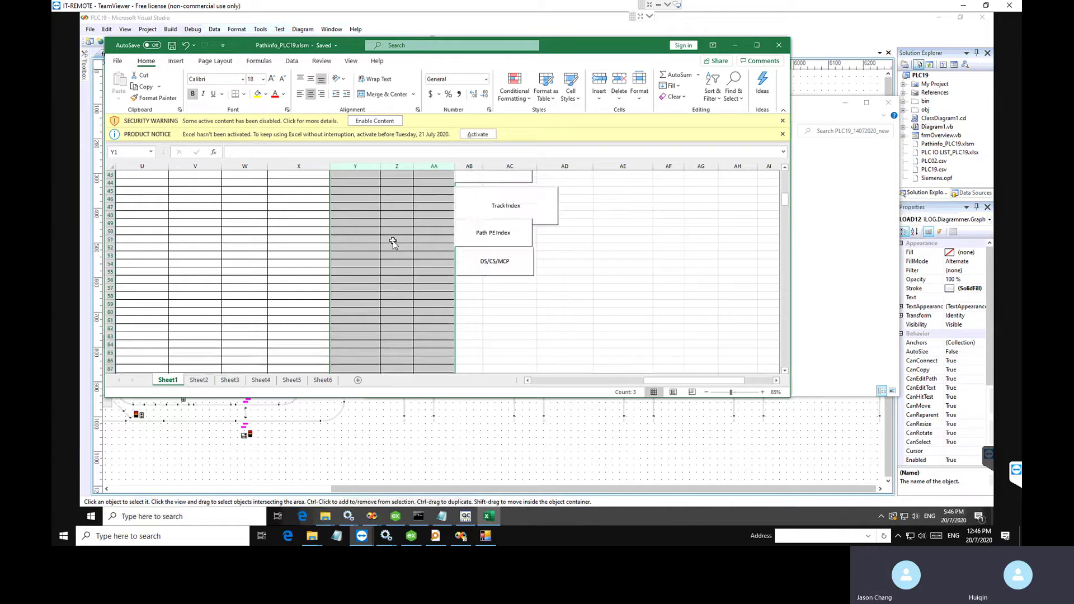
scroll(394, 241, "up", 14)
left_click(593, 383)
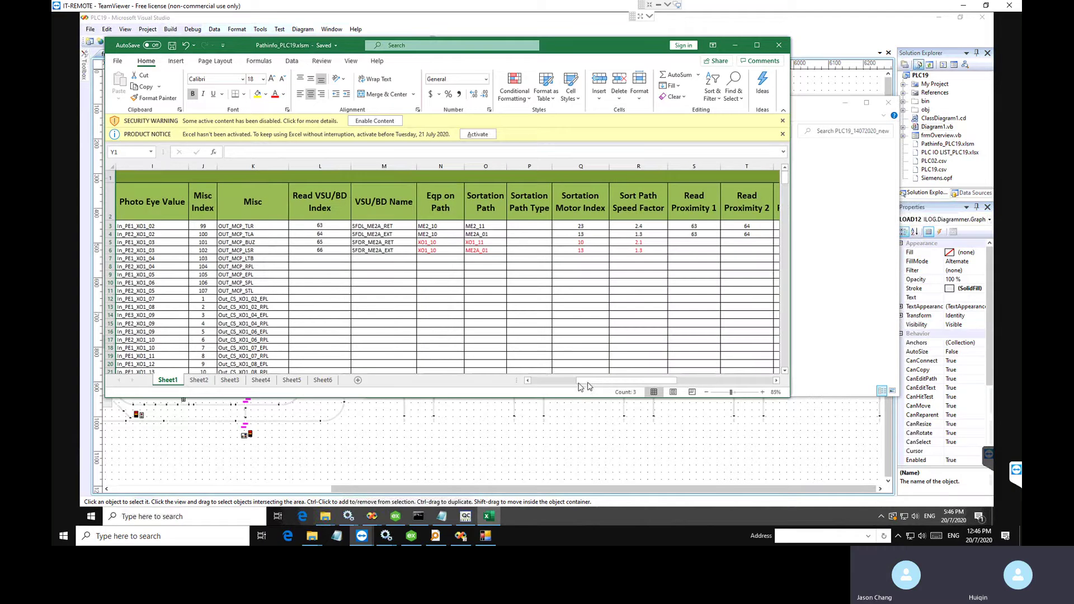
left_click(335, 290)
scroll(270, 303, "down", 20)
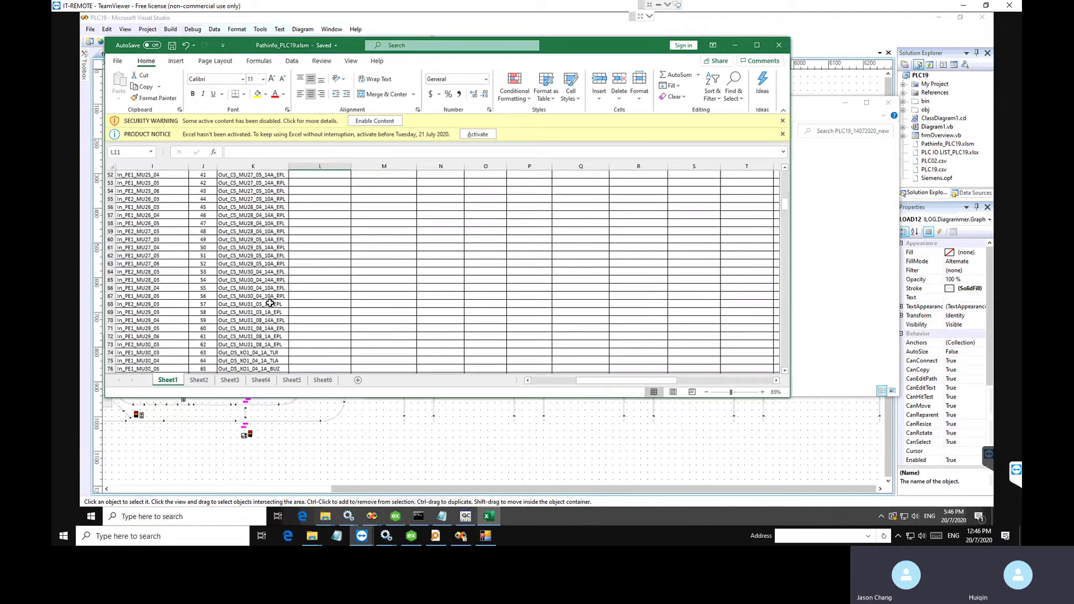
scroll(275, 305, "up", 1)
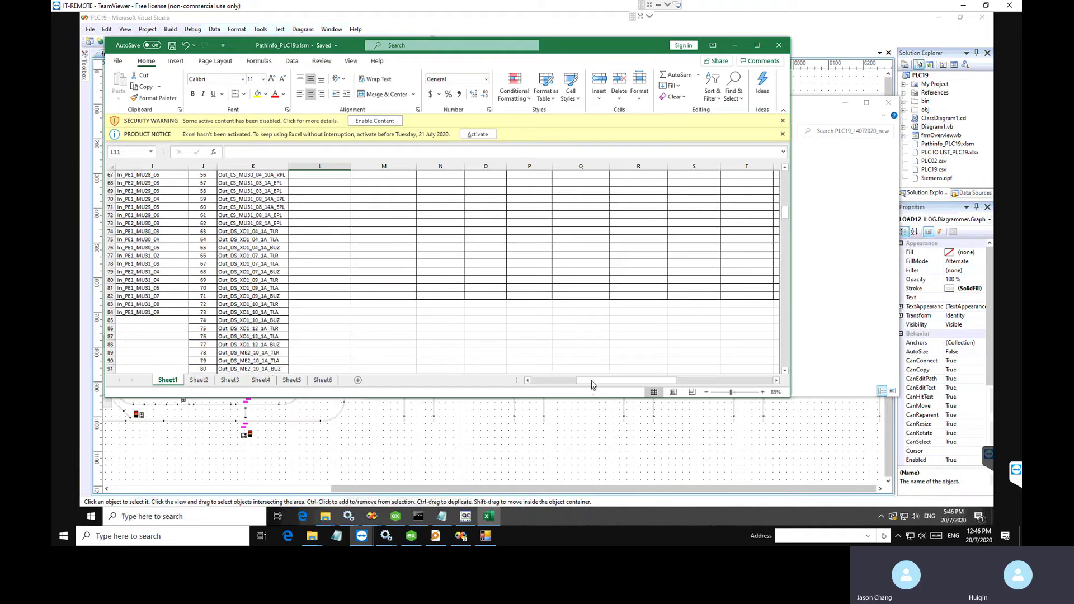
Step: Inspect the formula in Sheet1 cell E40 and its divisor in G40, and select the path names MU23_03 to MU23_06 in B37:B40
left_click_drag(593, 385, 548, 385)
left_click(338, 328)
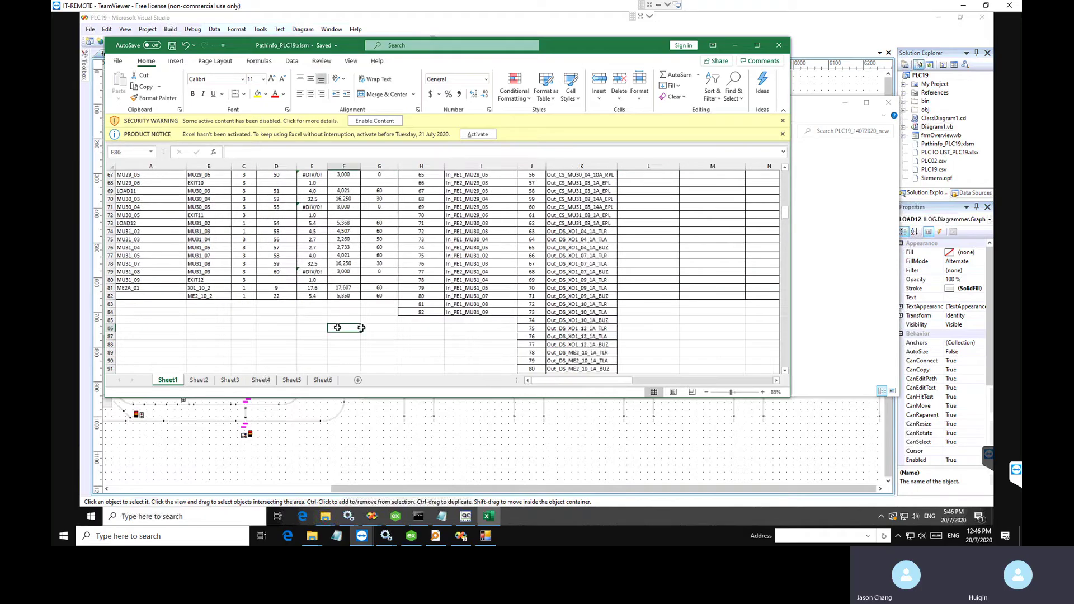
scroll(355, 317, "up", 16)
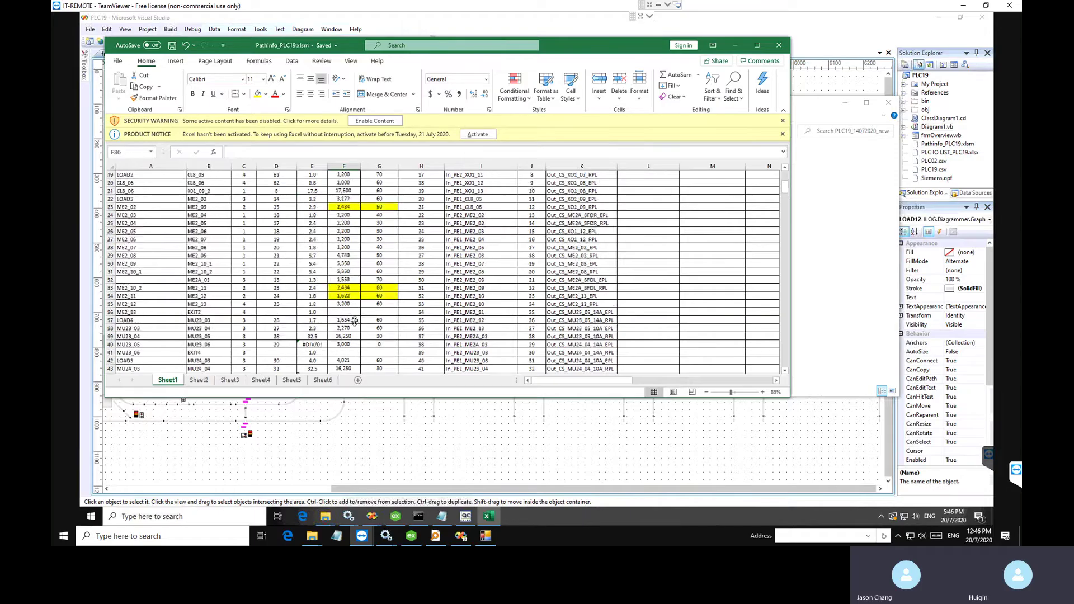
left_click(312, 345)
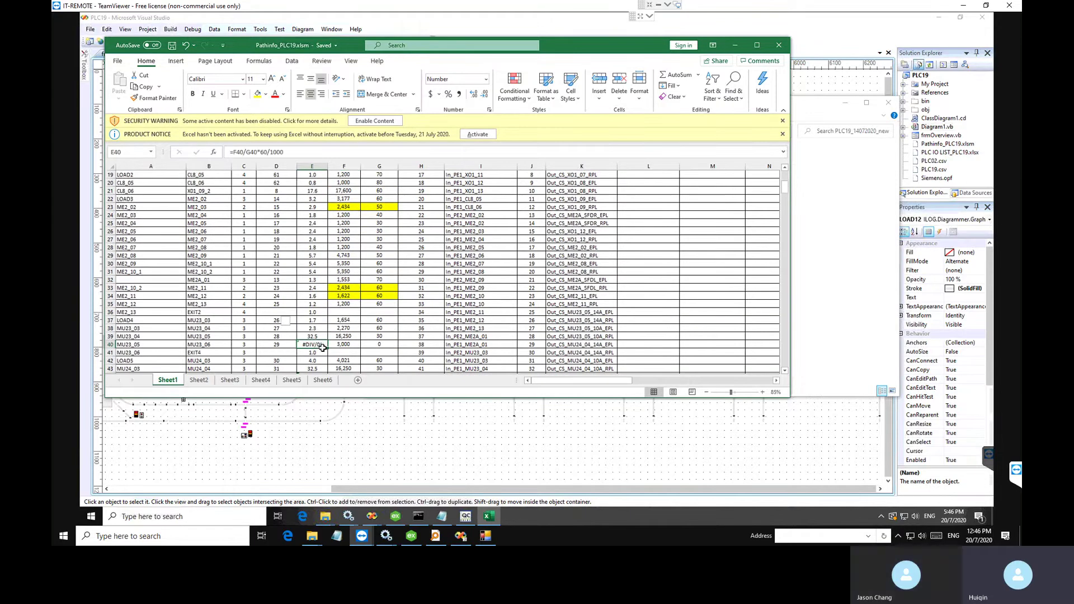
scroll(313, 342, "down", 4)
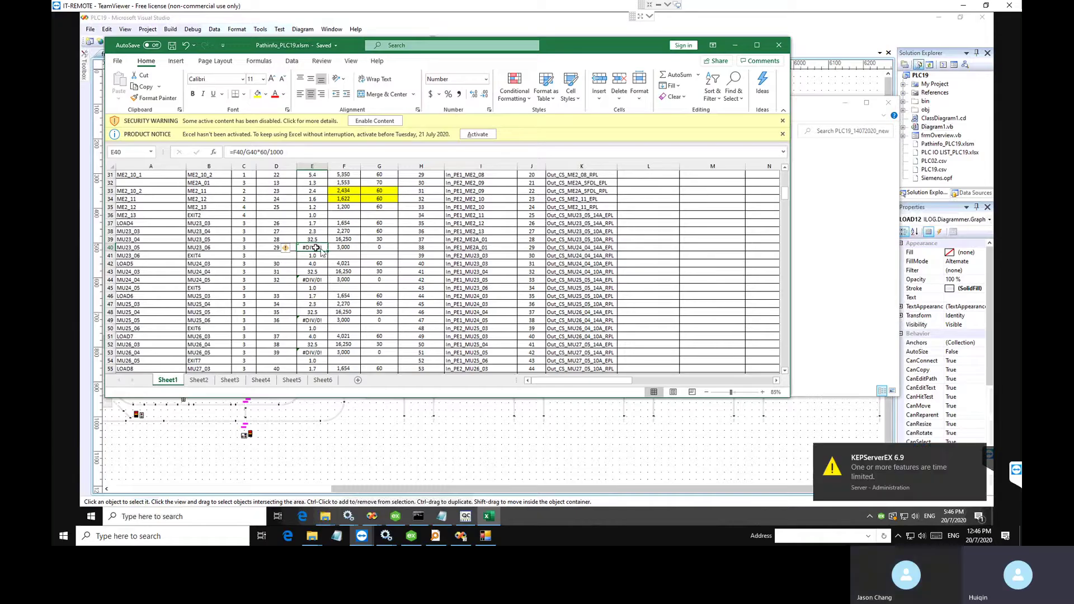
left_click(381, 250)
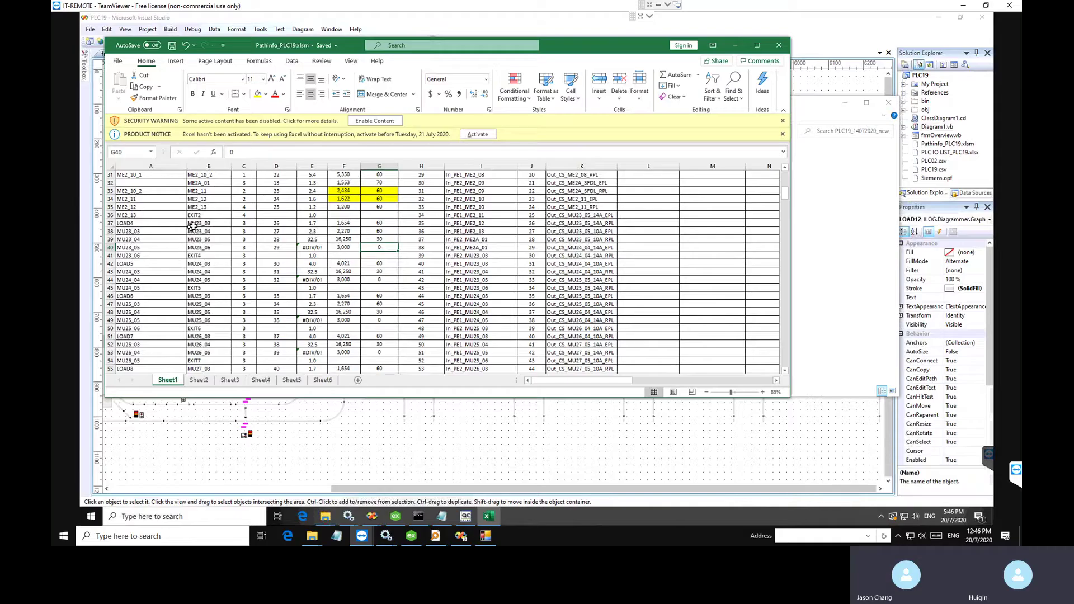
left_click_drag(198, 222, 201, 250)
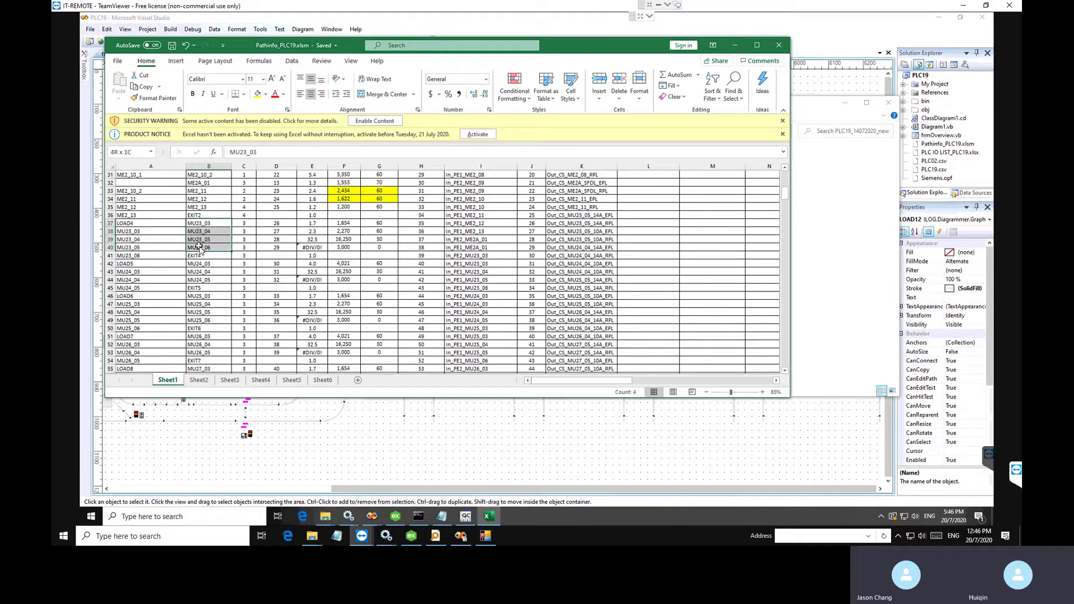
Step: Switch to Visual Studio and identify the diagram paths MU25_05, ME2_11, MU23_03 and MU23_05 by selecting each one
left_click(302, 434)
left_click(514, 301)
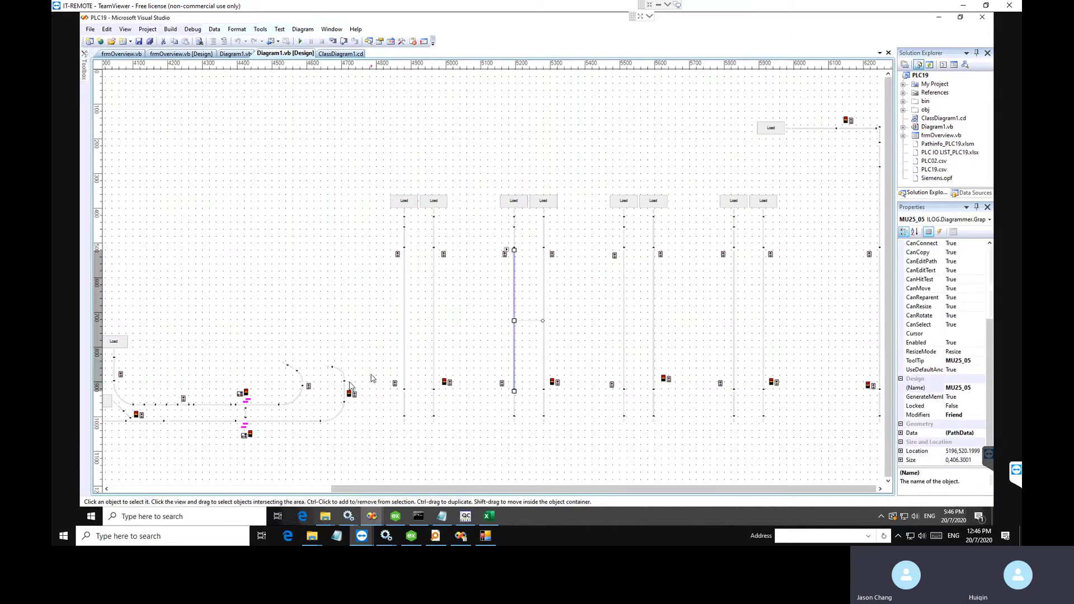
left_click(301, 394)
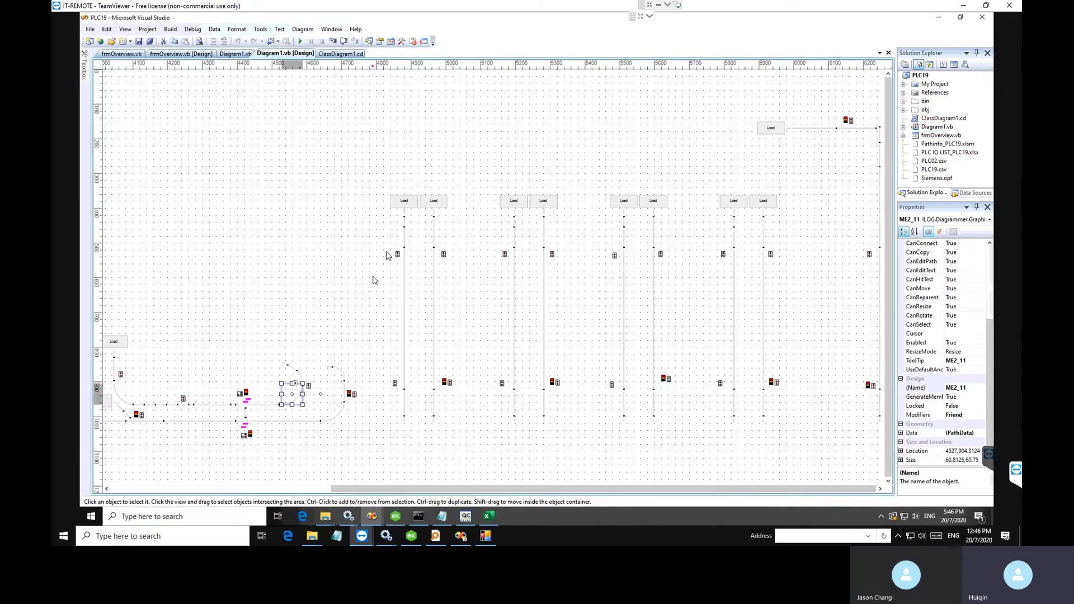
left_click(402, 237)
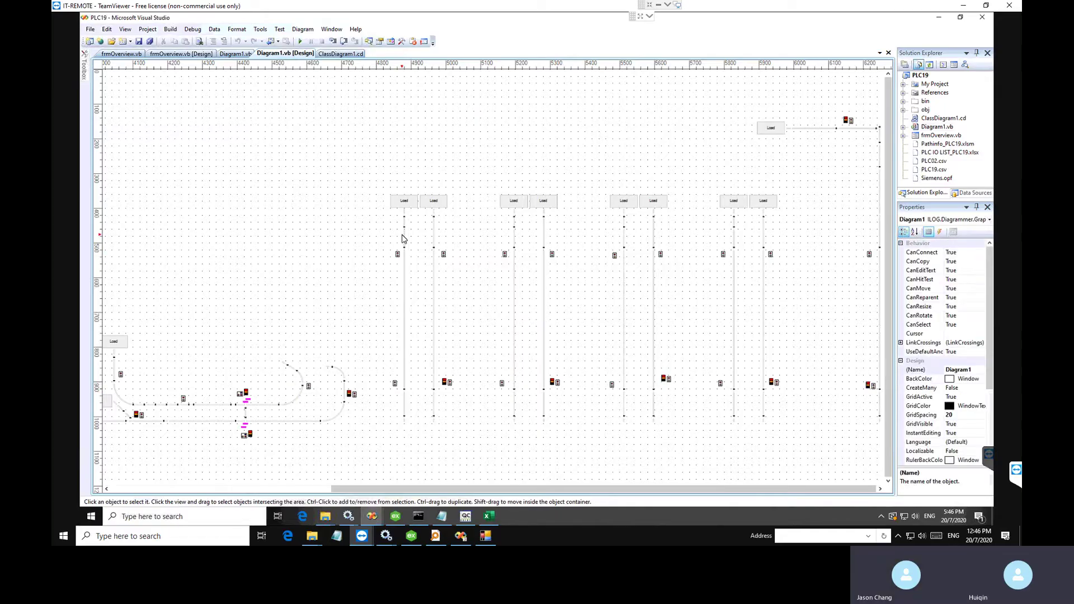
left_click(405, 237)
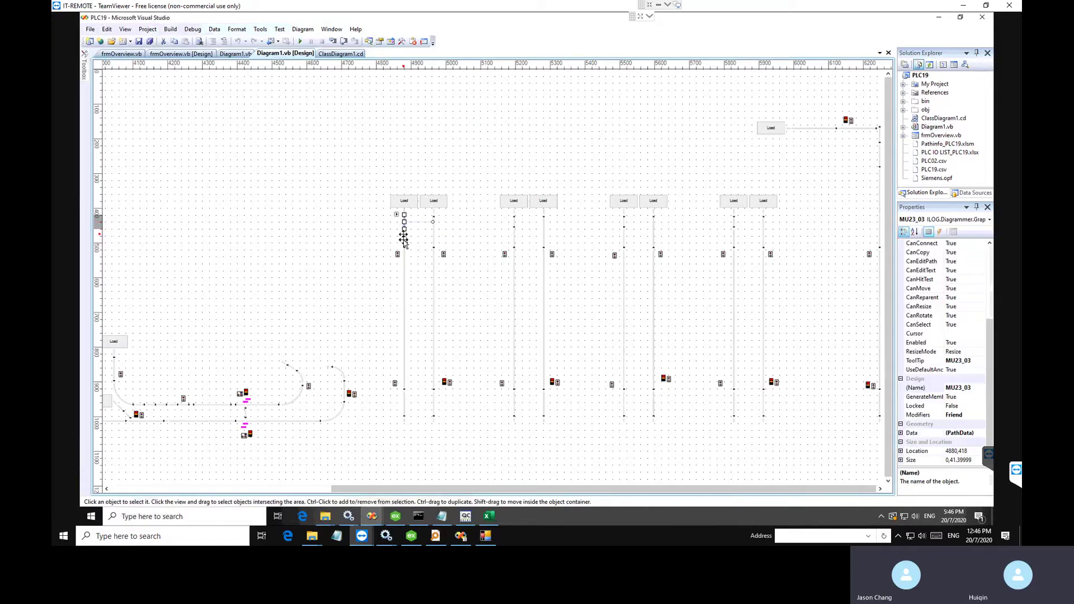
left_click(404, 260)
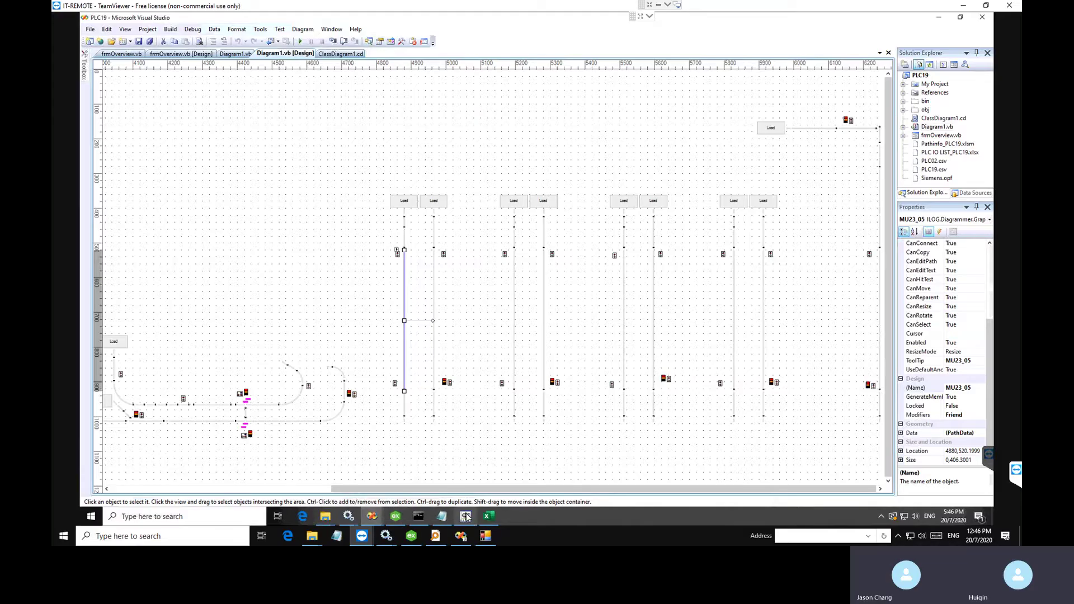
Step: Return to the workbook and examine the Speed Factor formulas in E40 and E44, the speed in G53 and the column headings
left_click(488, 516)
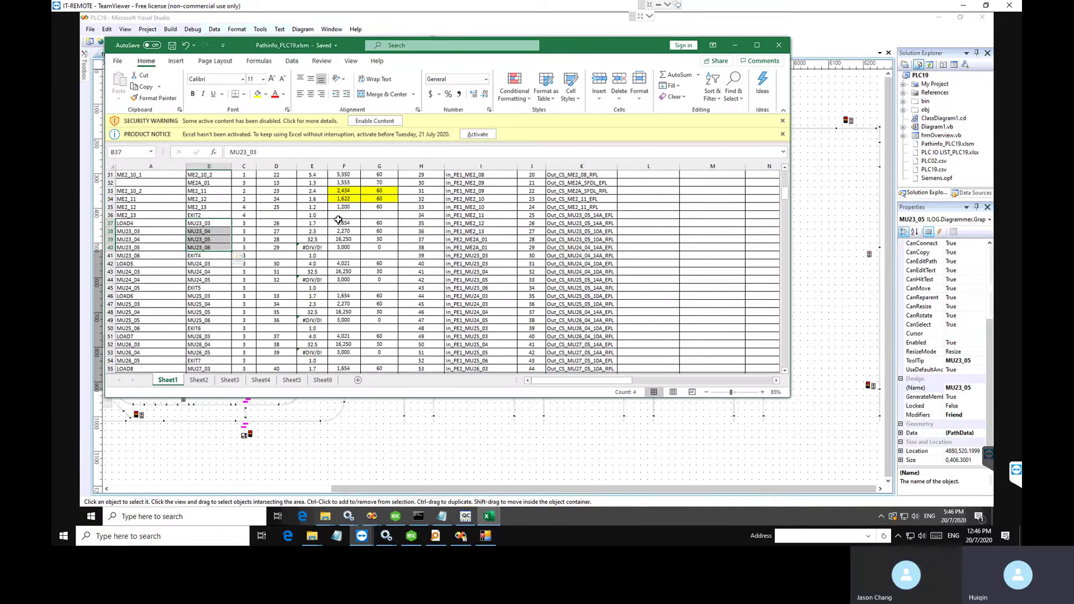
left_click(316, 249)
left_click(308, 280)
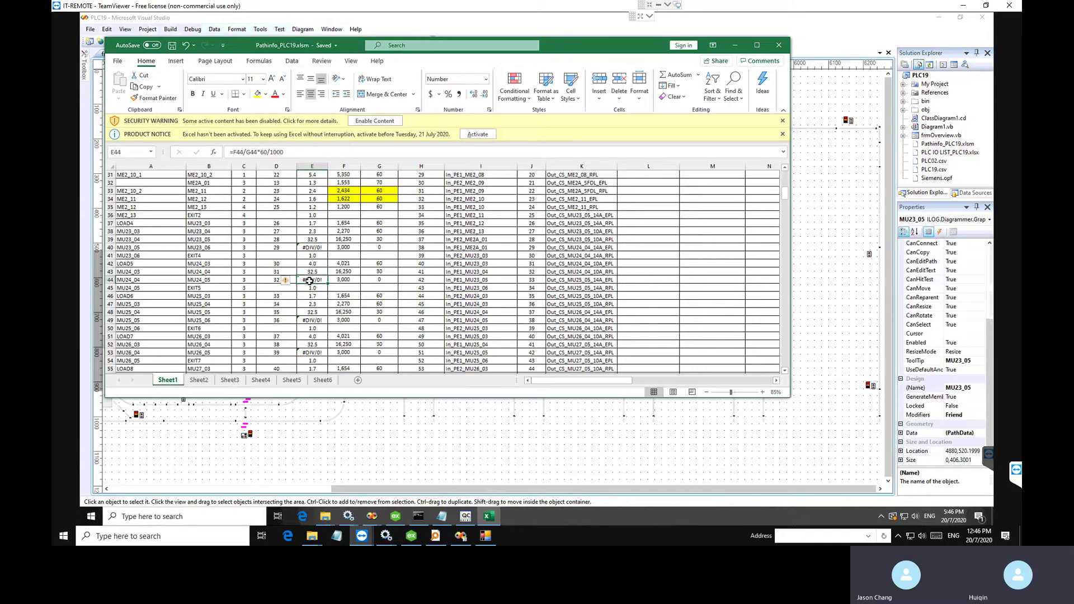
scroll(310, 286, "down", 4)
left_click(387, 257)
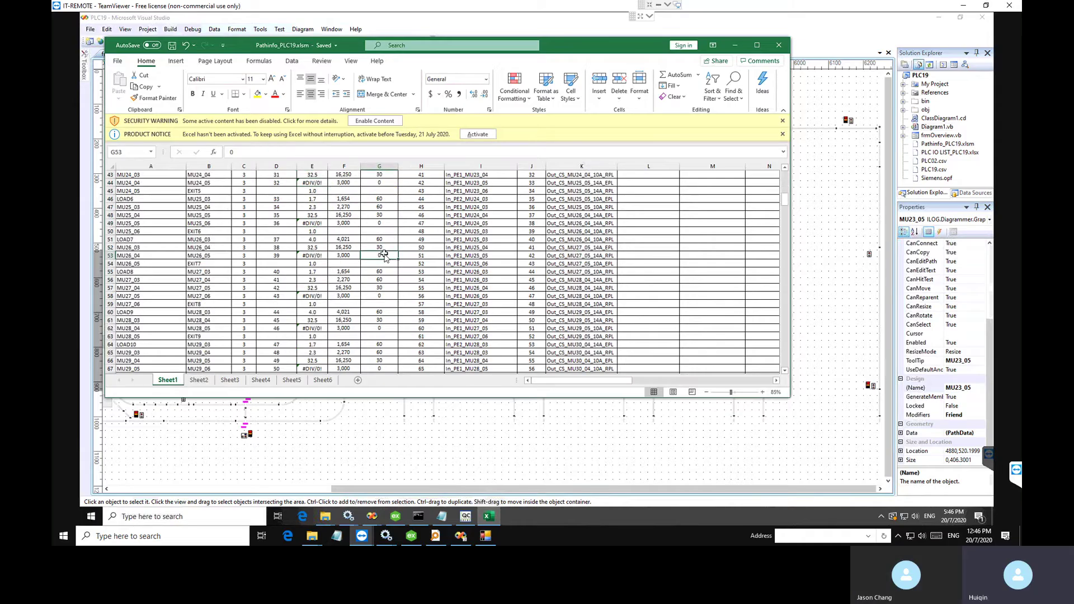
scroll(386, 257, "up", 13)
scroll(385, 255, "up", 1)
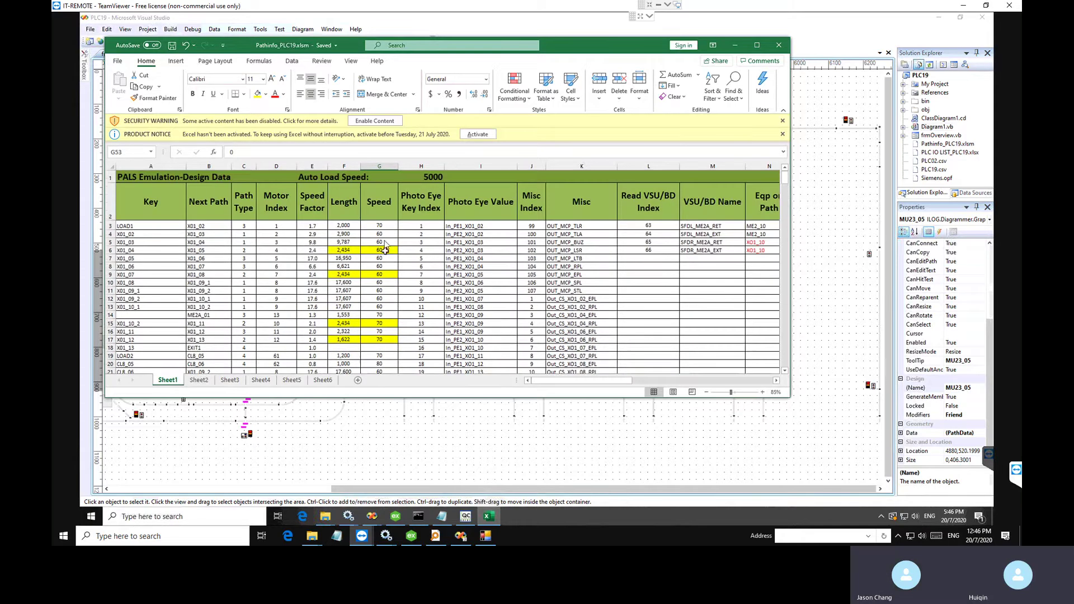
scroll(379, 251, "down", 10)
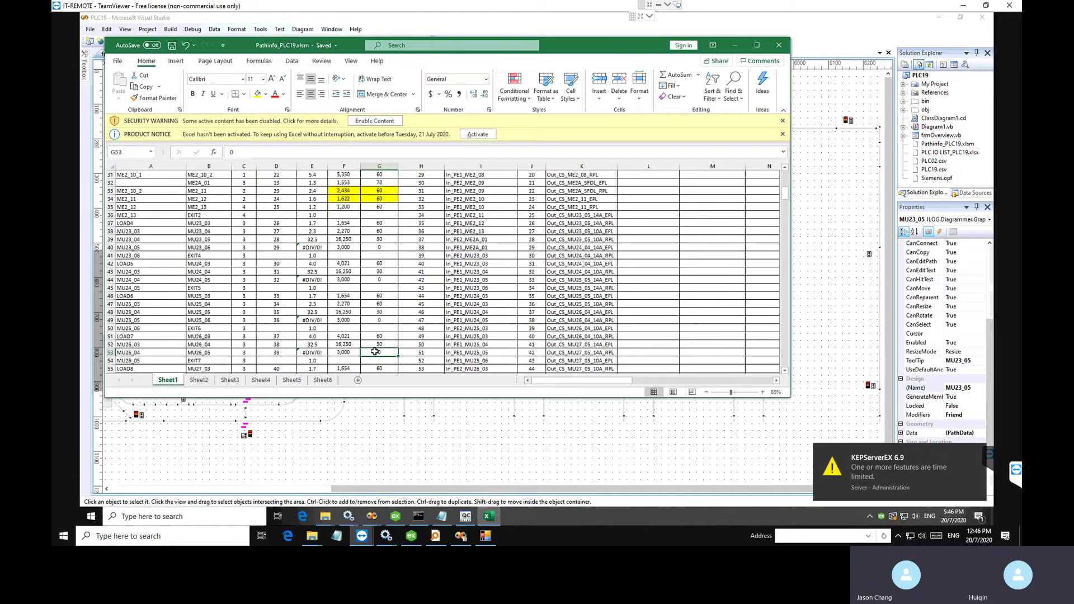
Step: Check the MU26_04 and MU26_05 rows of Sheet1, comparing their next path, length and speed cells
left_click(385, 345)
left_click(209, 347)
left_click(210, 353)
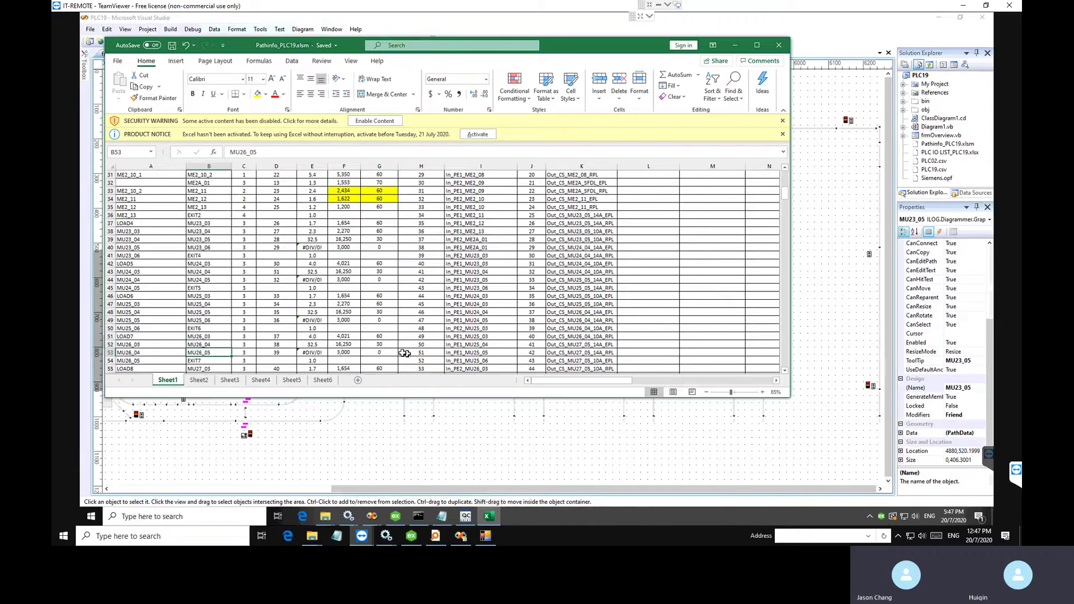
left_click(373, 352)
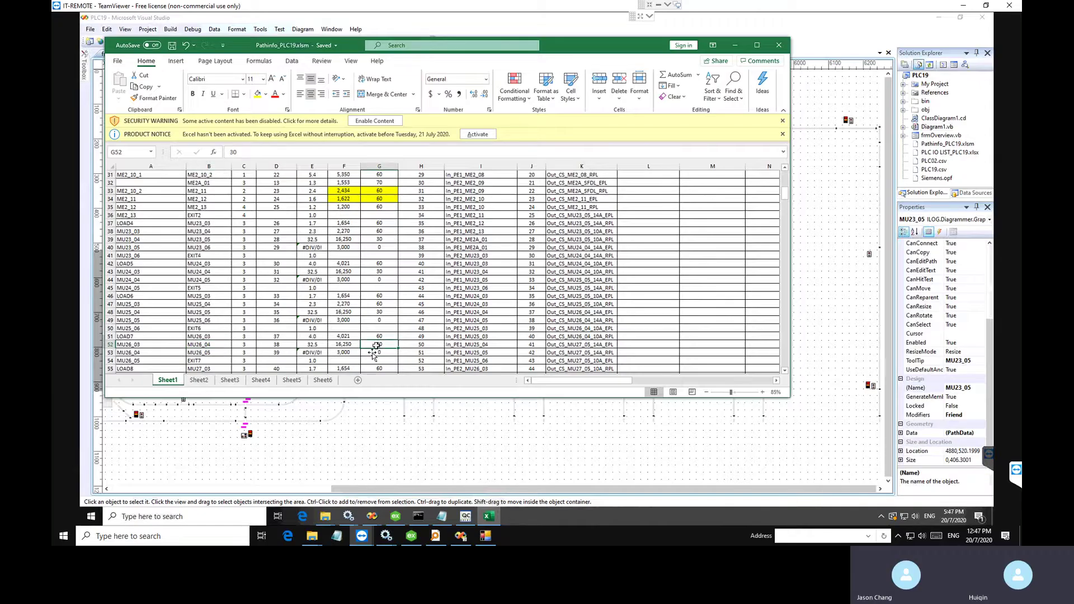
left_click(344, 353)
left_click(380, 351)
left_click(383, 345)
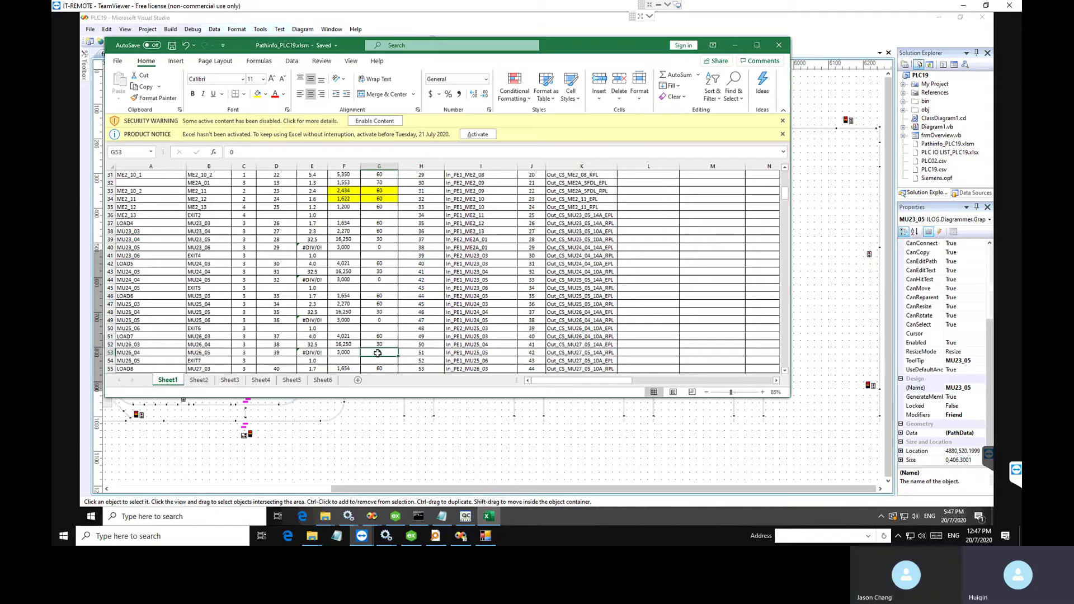
left_click(380, 353)
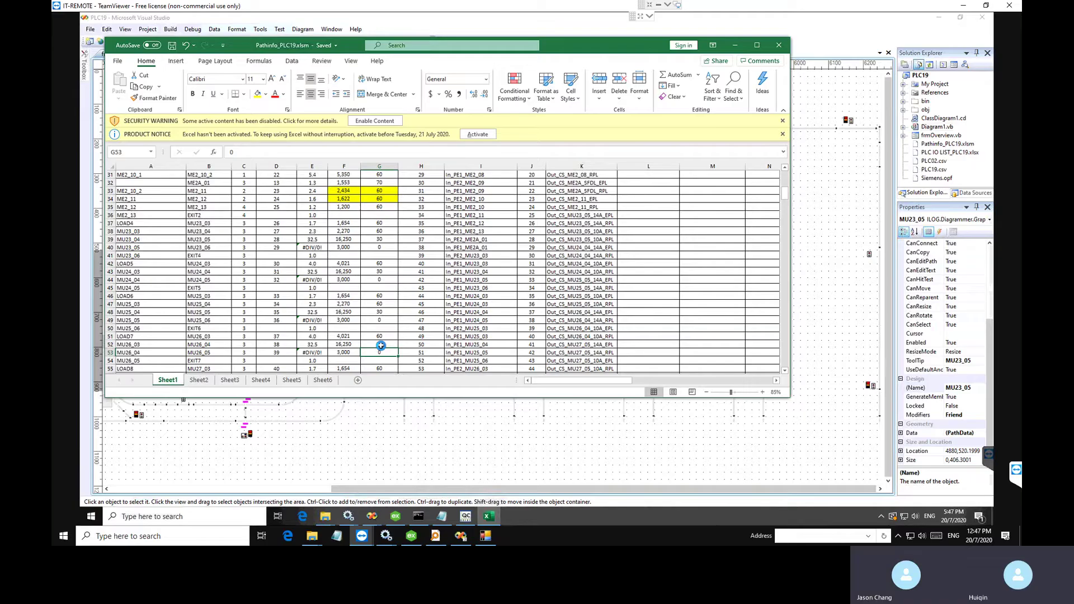
Step: Review the remaining Sheet1 rows down to the end of the path list, the empty Path Name column Y and Sheet2
scroll(381, 346, "down", 8)
scroll(380, 341, "down", 7)
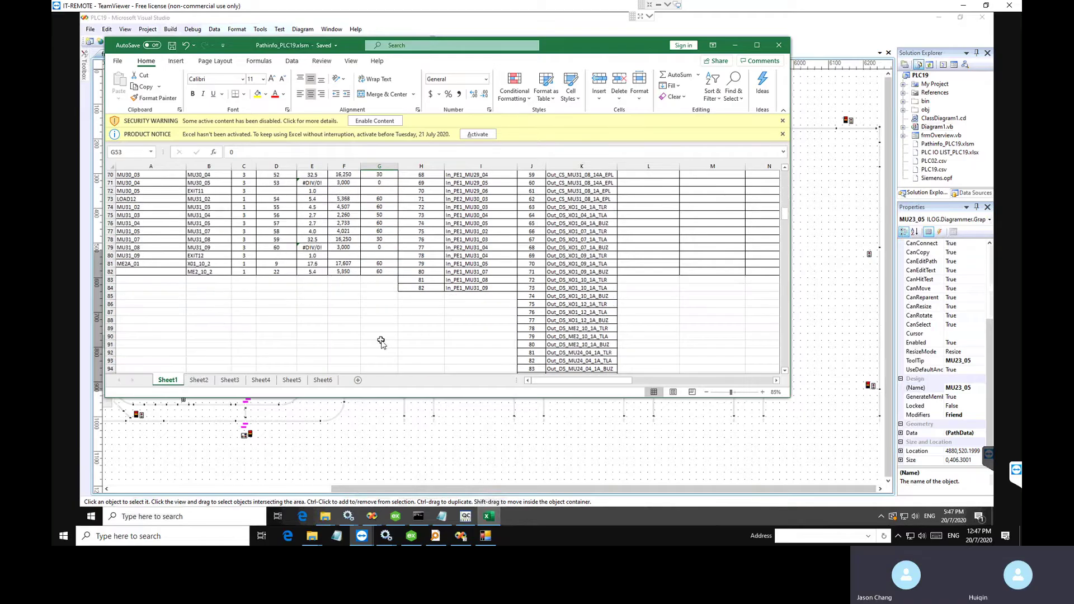
scroll(381, 342, "up", 4)
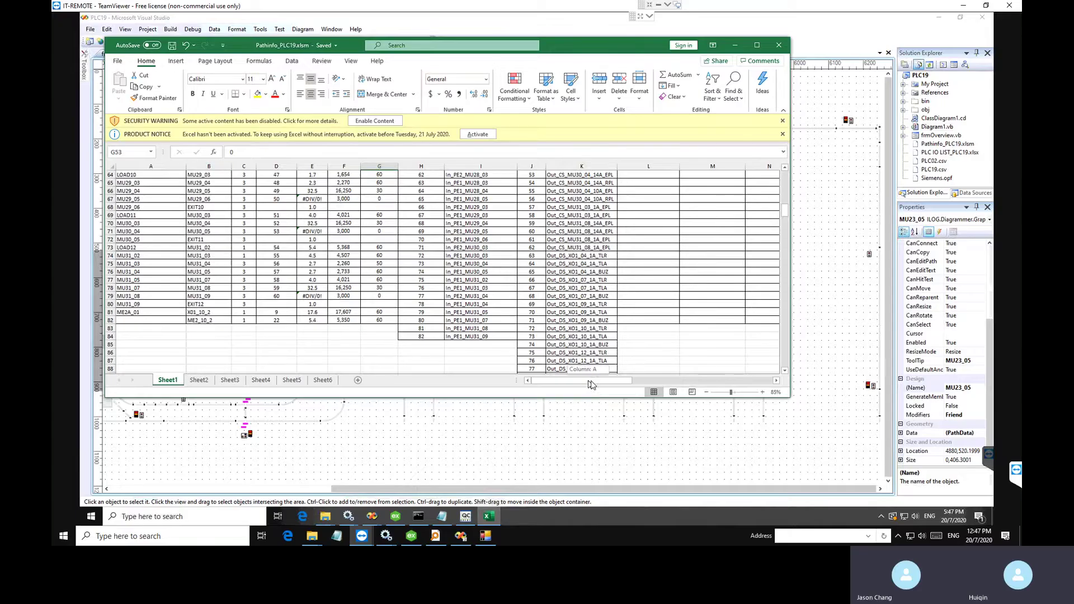
left_click_drag(588, 384, 706, 384)
scroll(256, 294, "up", 6)
scroll(257, 294, "up", 15)
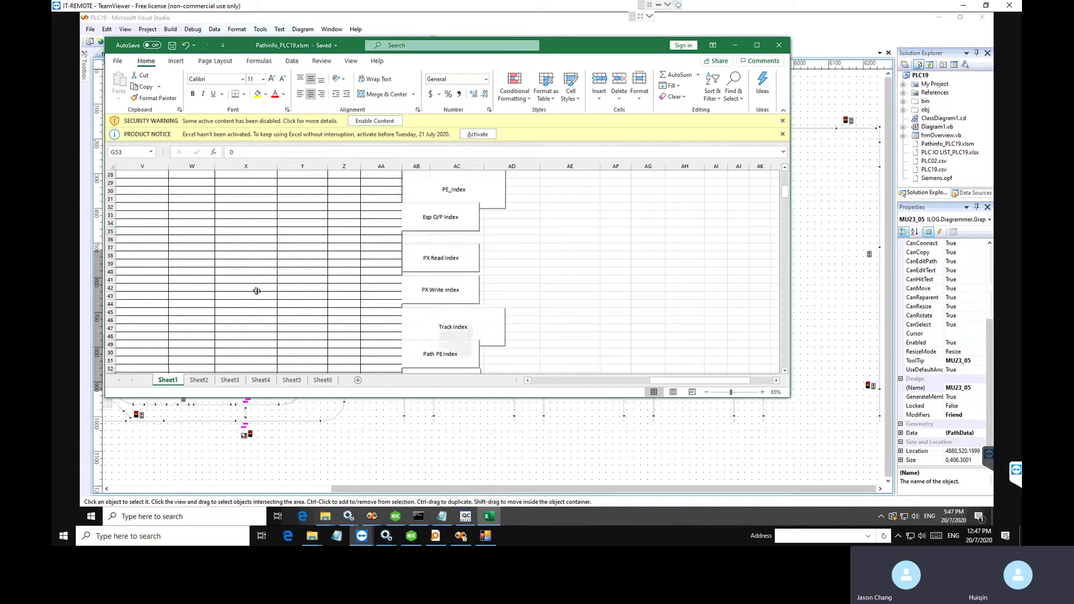
left_click(308, 167)
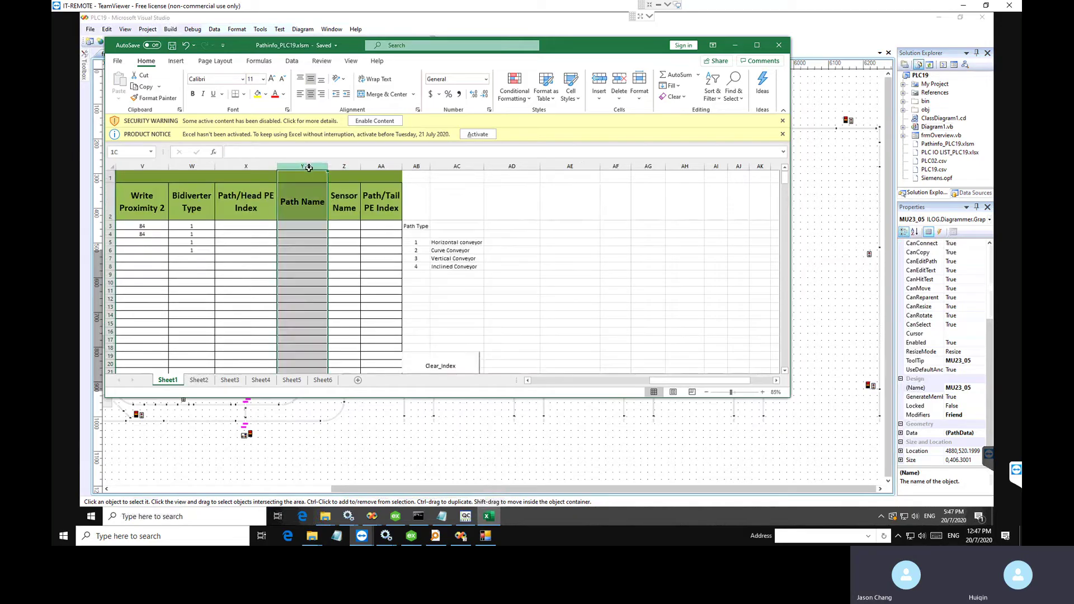
left_click(198, 381)
Step: Copy the name XO1_02 from the path at the first Load box in the Visual Studio diagram into Path Name cell Y3 of Sheet1
left_click(276, 445)
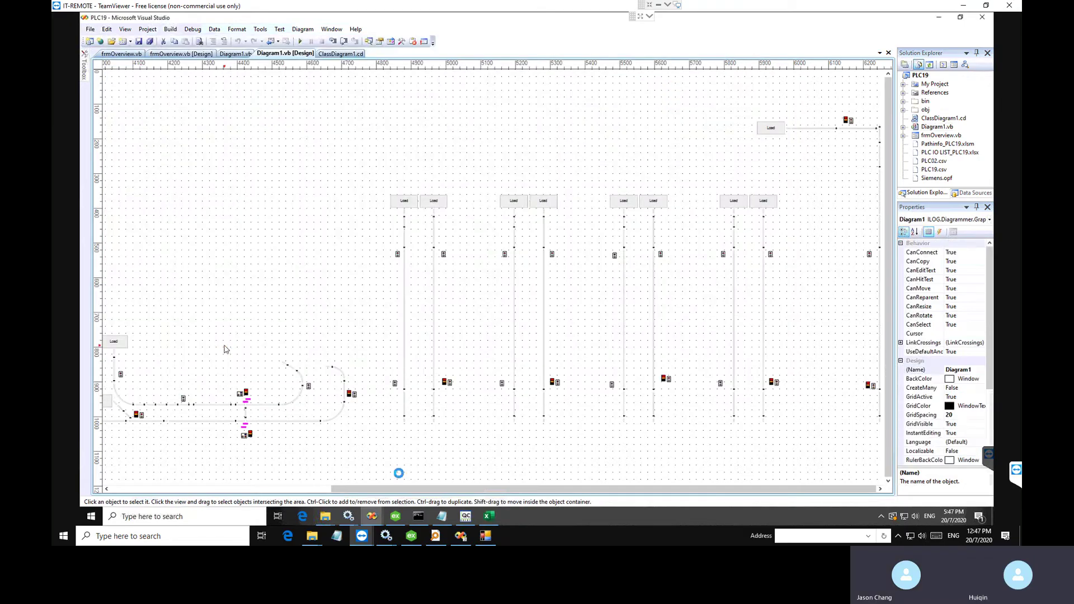
left_click_drag(427, 488, 257, 400)
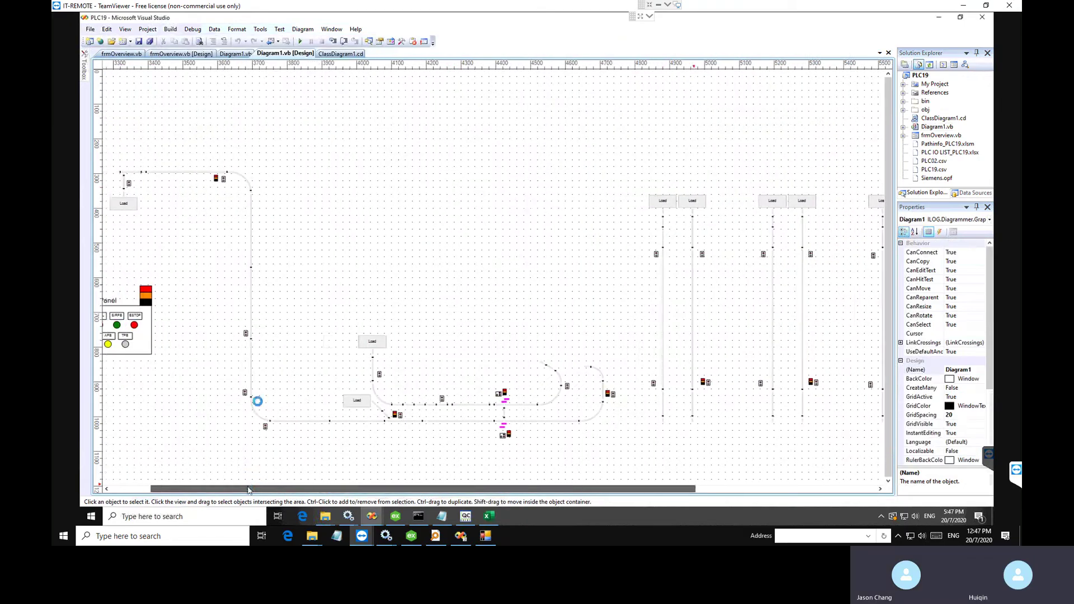
left_click(124, 180)
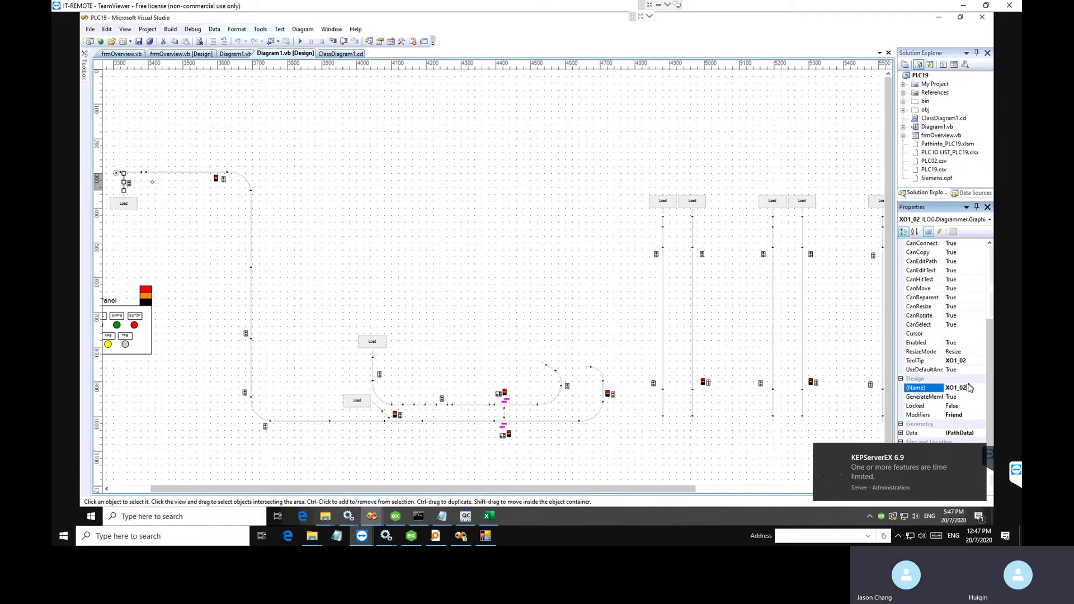
left_click(969, 387)
key("ctrl+c")
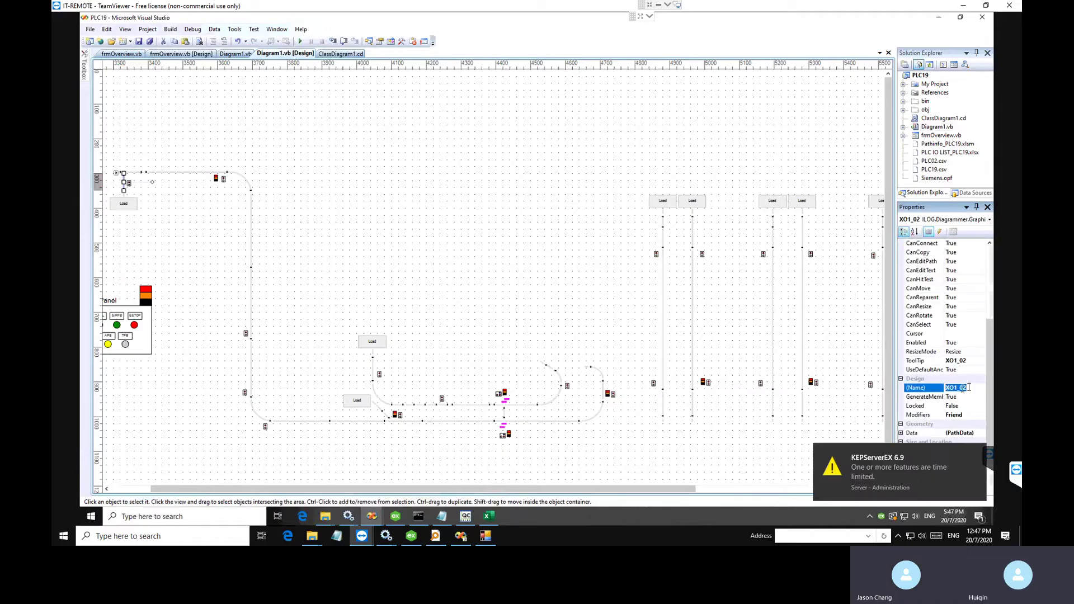
left_click(489, 517)
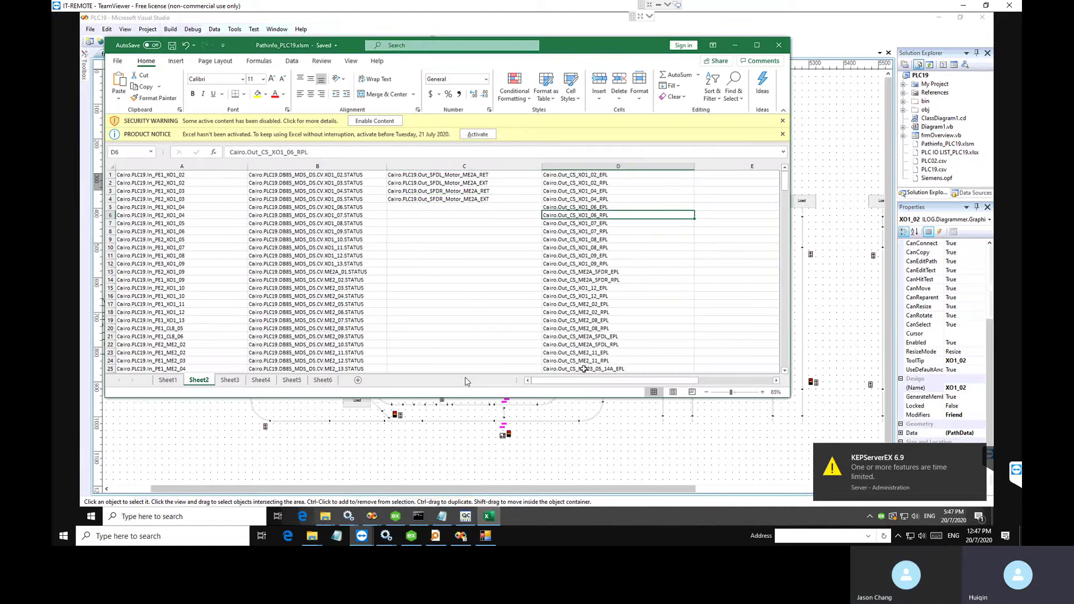
left_click(169, 381)
left_click(315, 226)
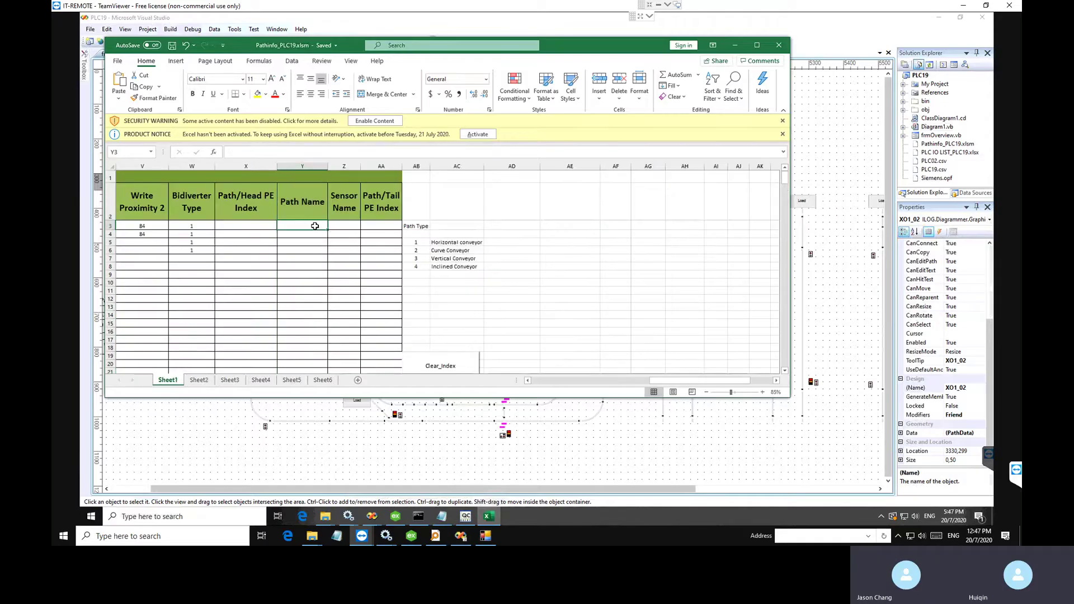
key("ctrl+v")
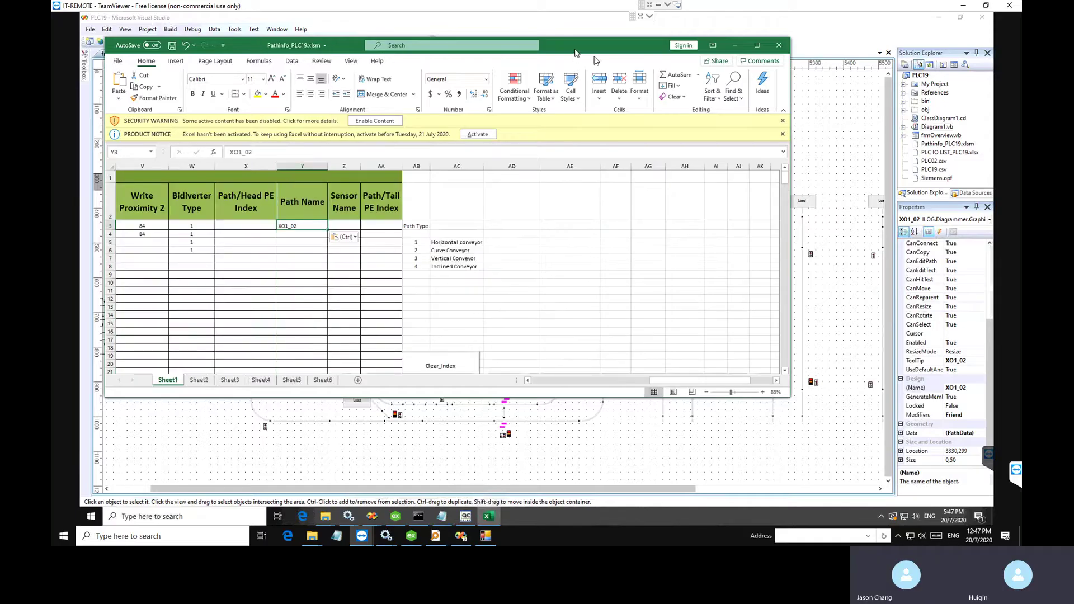
Step: Move the workbook window aside and inspect path XO1_02 and its photo eye In_PE2_XO1_02 at the first Load box in the diagram
left_click_drag(576, 53, 711, 107)
left_click(123, 180)
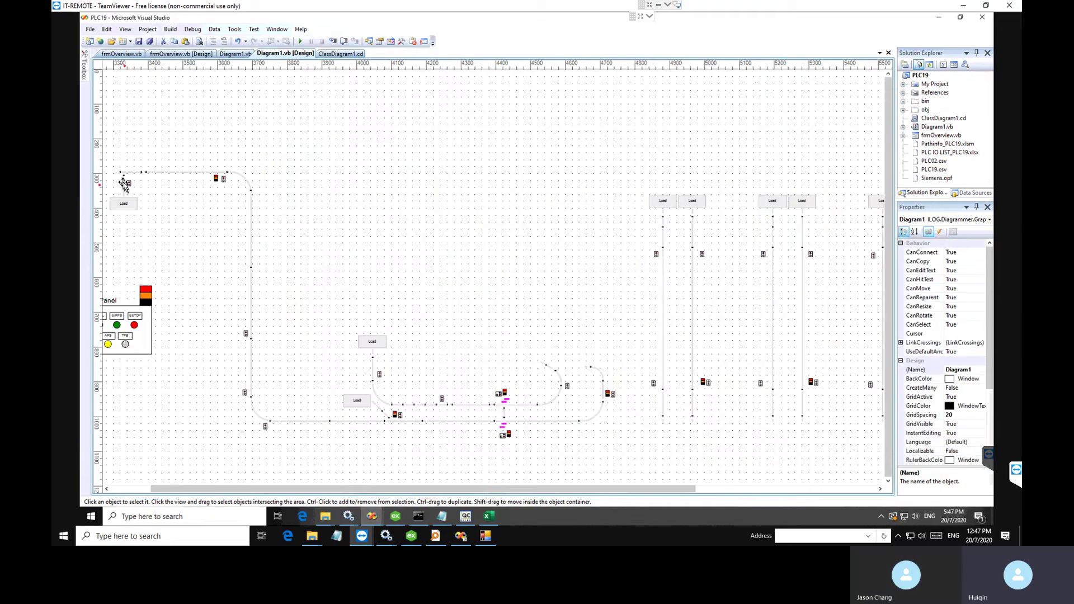
left_click(140, 221)
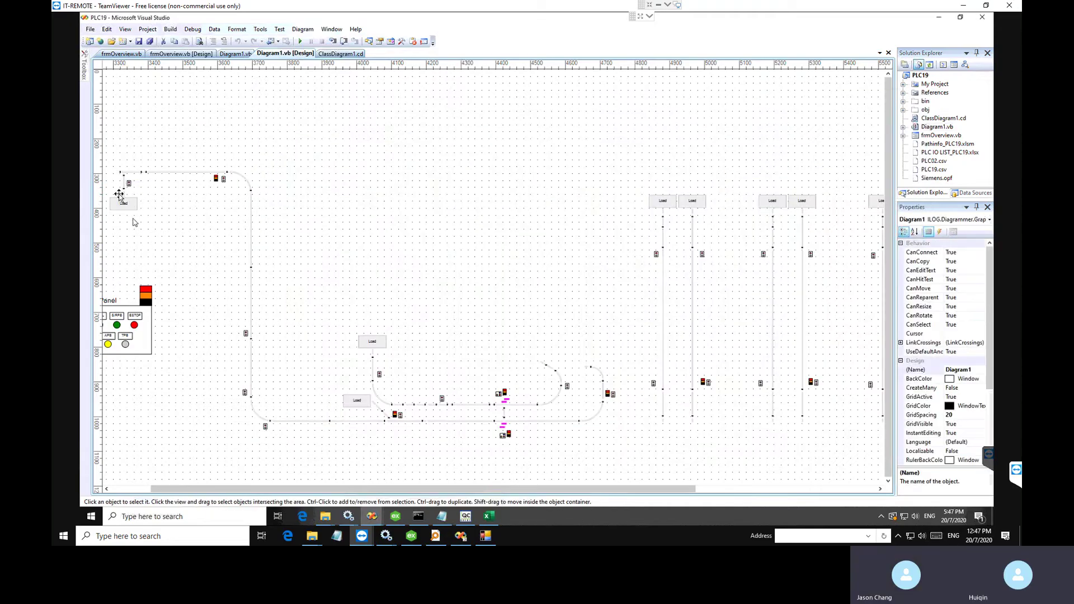
scroll(123, 193, "up", 3)
left_click_drag(324, 494, 225, 493)
scroll(203, 367, "up", 3)
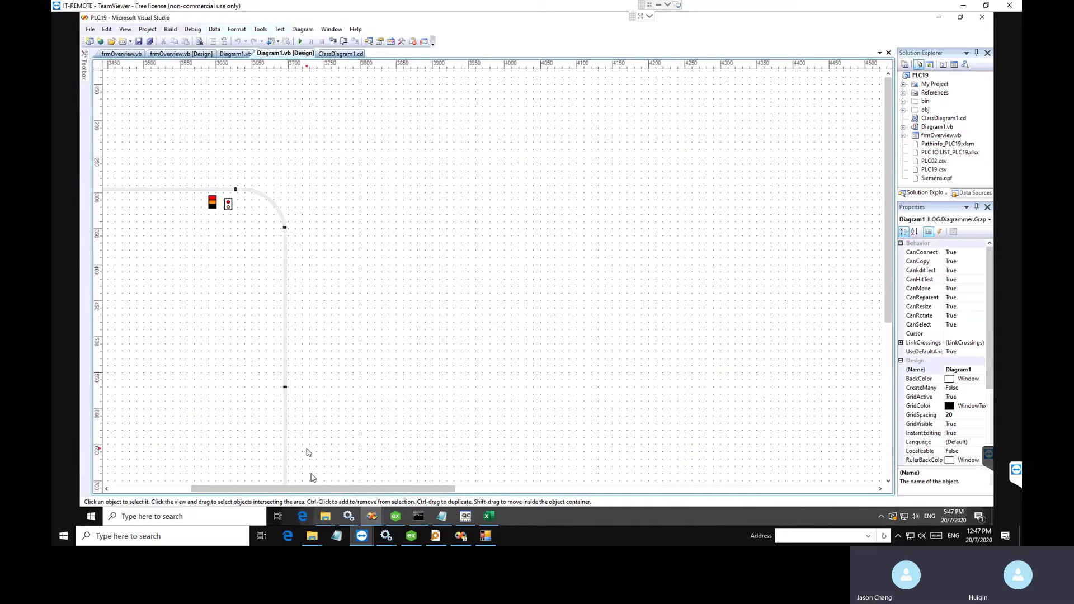
left_click_drag(305, 490, 225, 490)
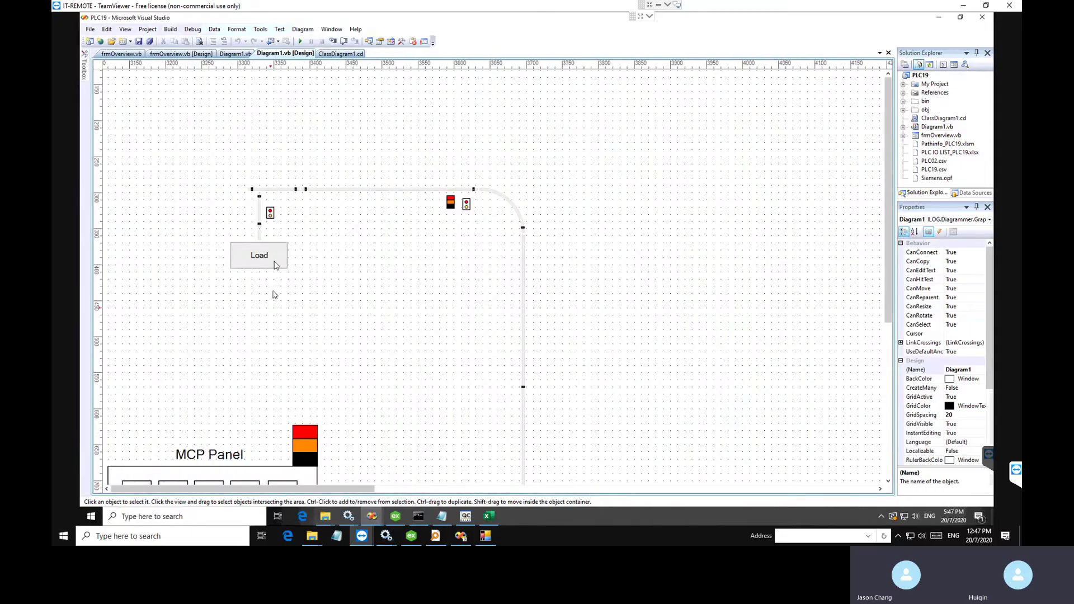
left_click(259, 224)
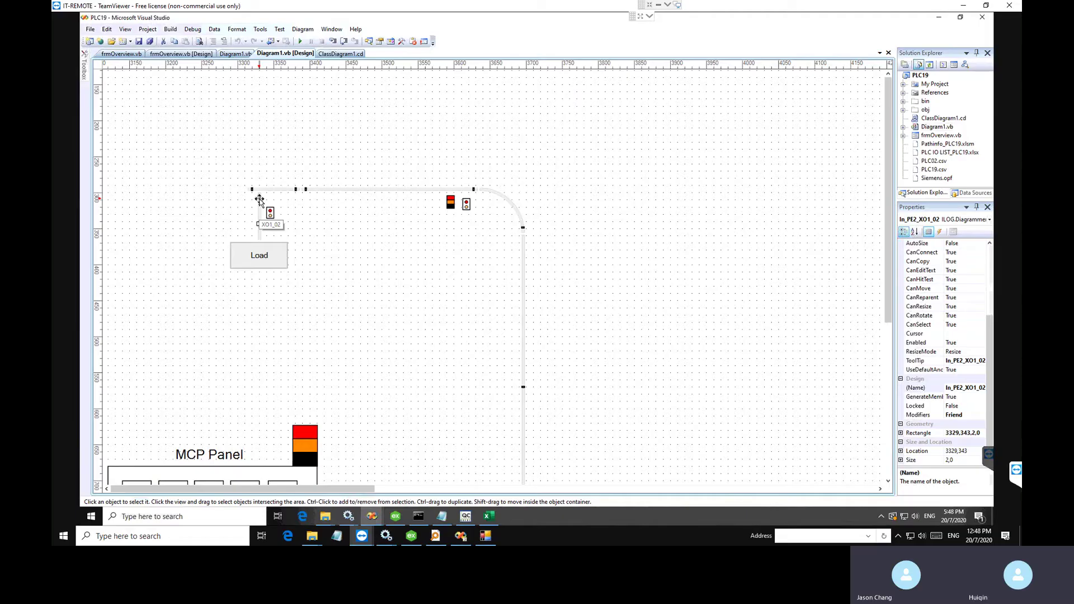
left_click(259, 200)
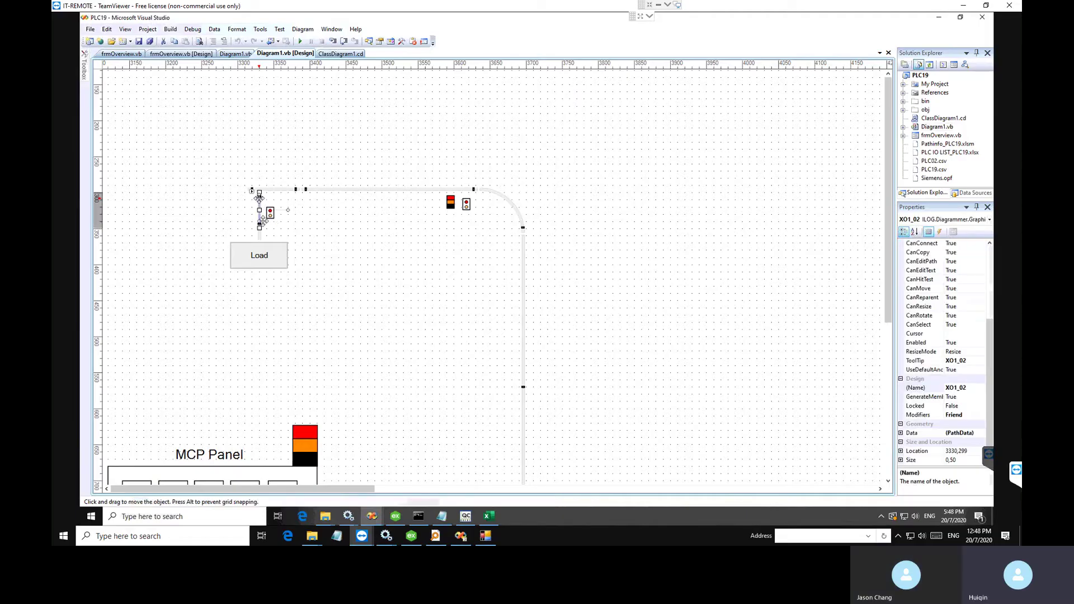
Step: Switch to the Pathinfo_PLC19 workbook and look up the key indexes of photo eyes In_PE1_XO1_02 and In_PE2_XO1_02 for path XO1_02
left_click(486, 517)
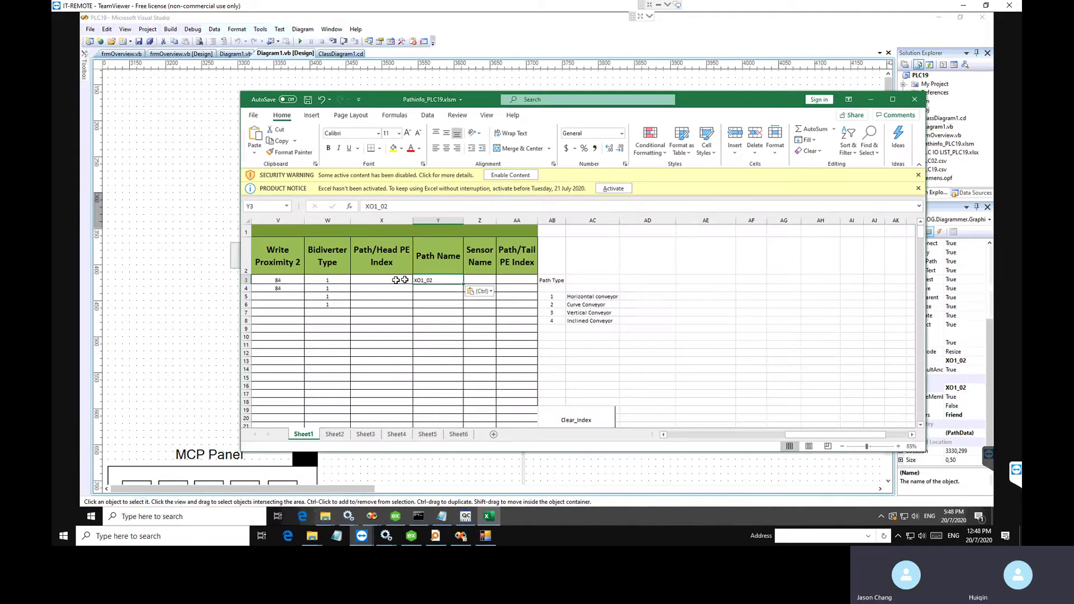
left_click(395, 280)
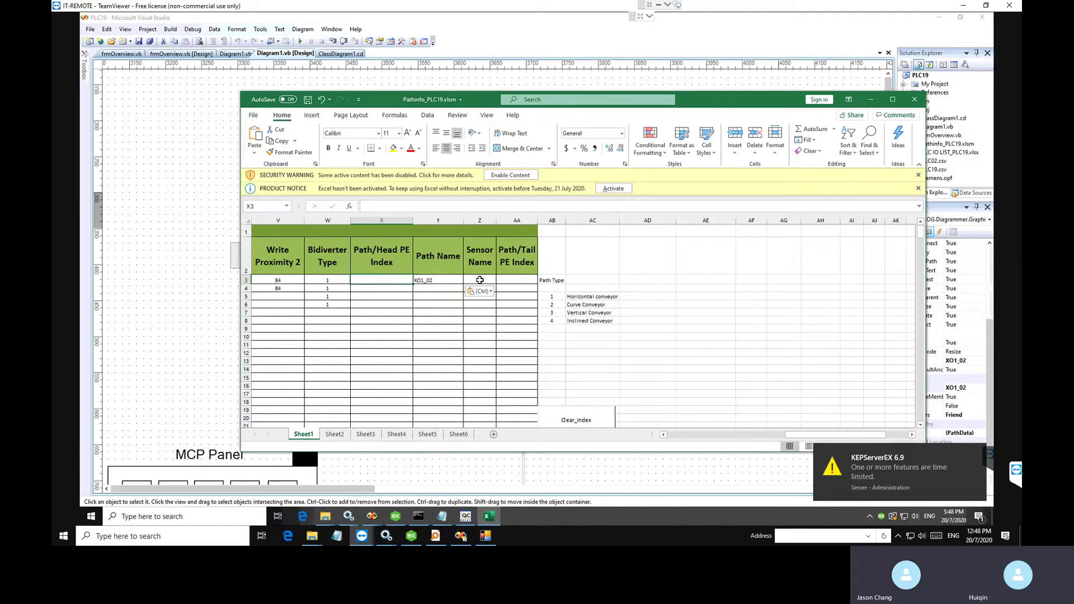
left_click(513, 281)
left_click(398, 283)
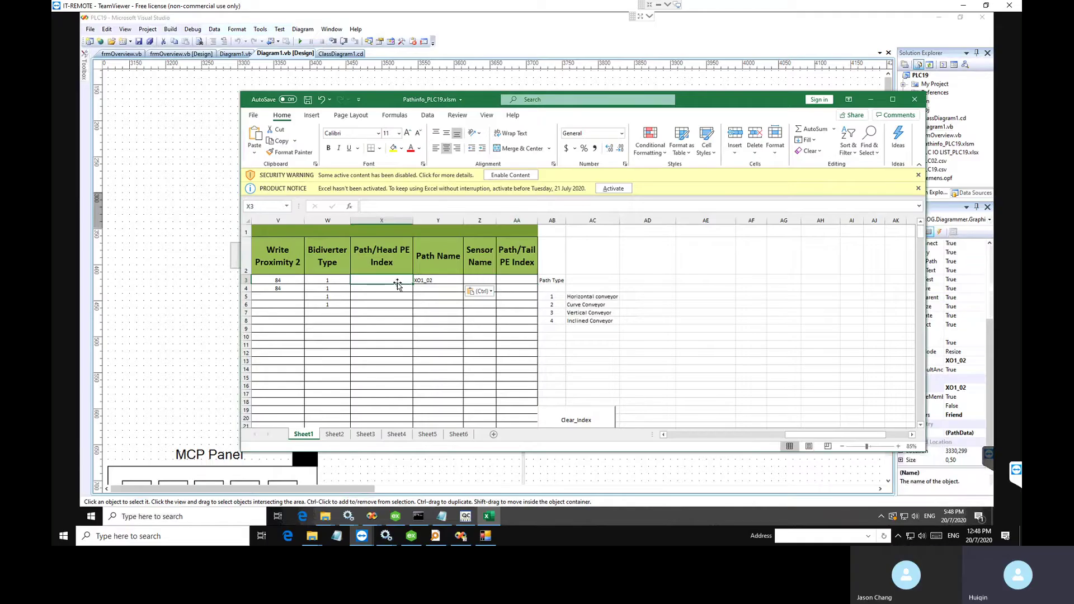
left_click_drag(789, 439, 666, 438)
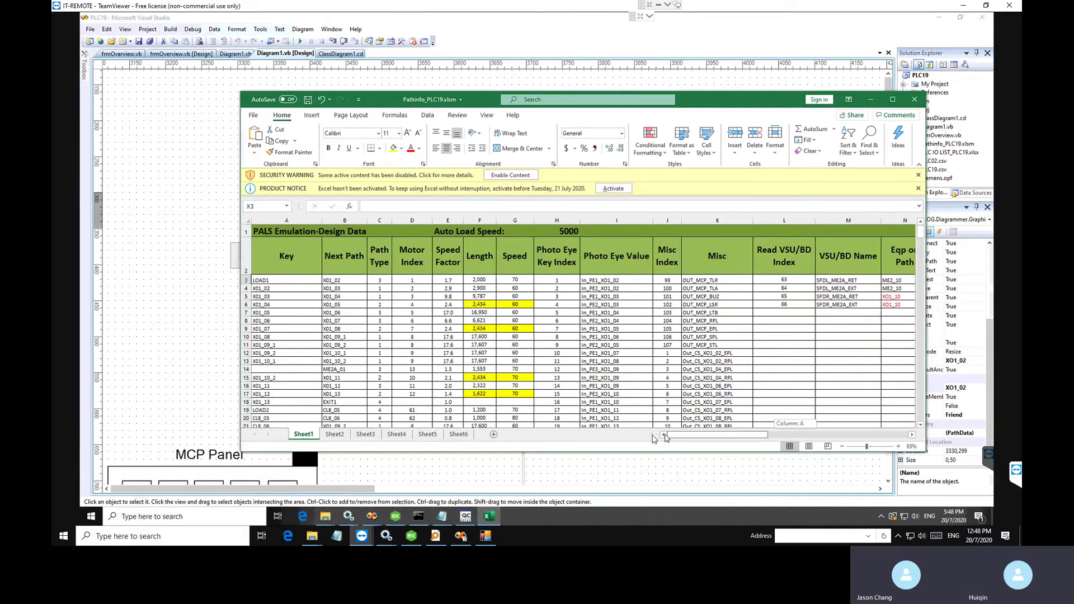
left_click(614, 281)
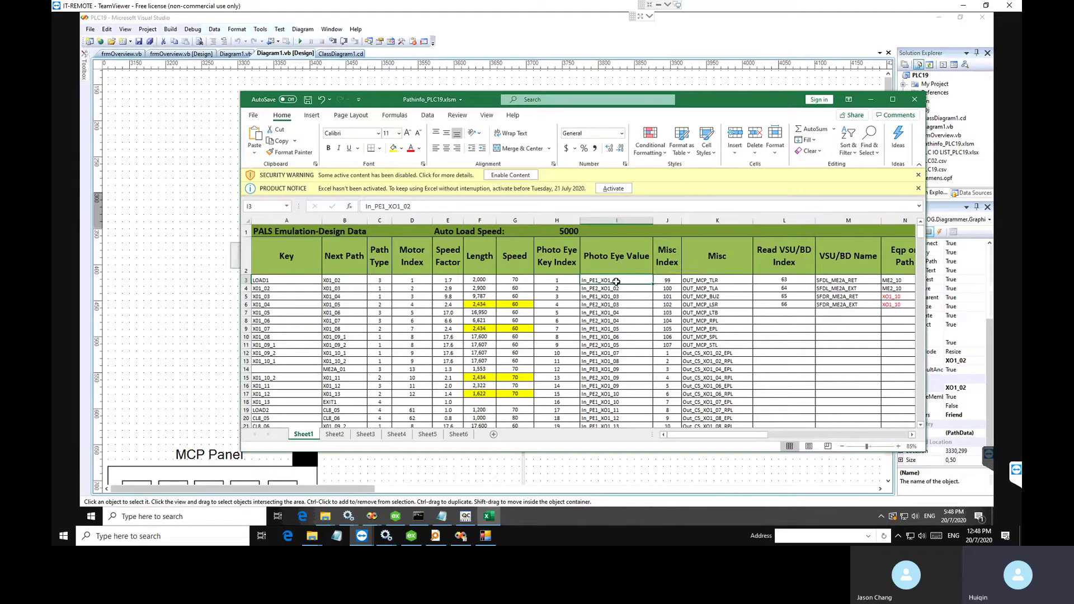
left_click_drag(616, 282, 616, 290)
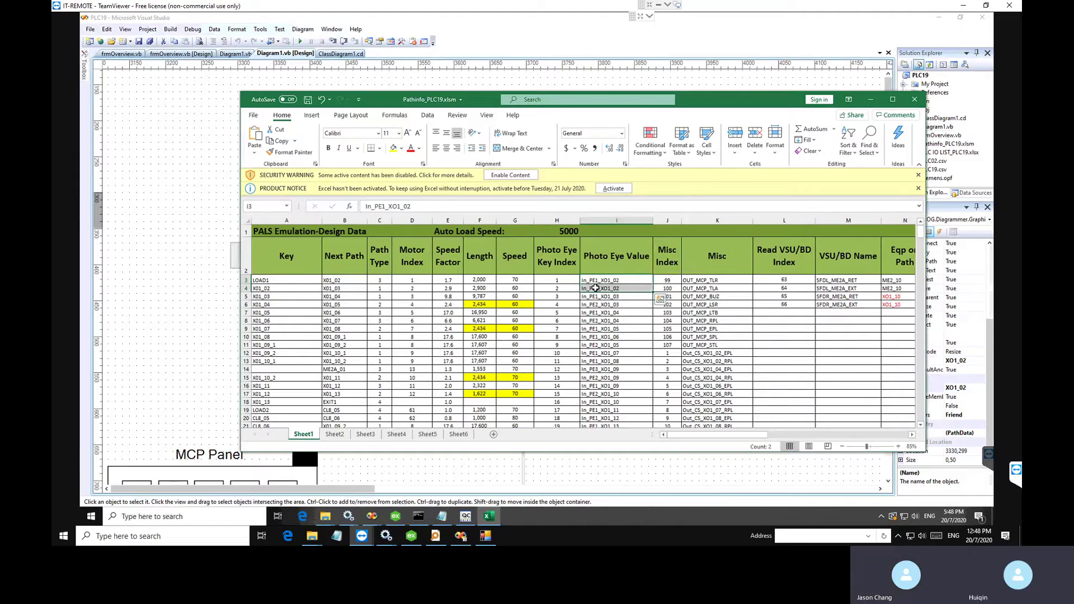
left_click(557, 281)
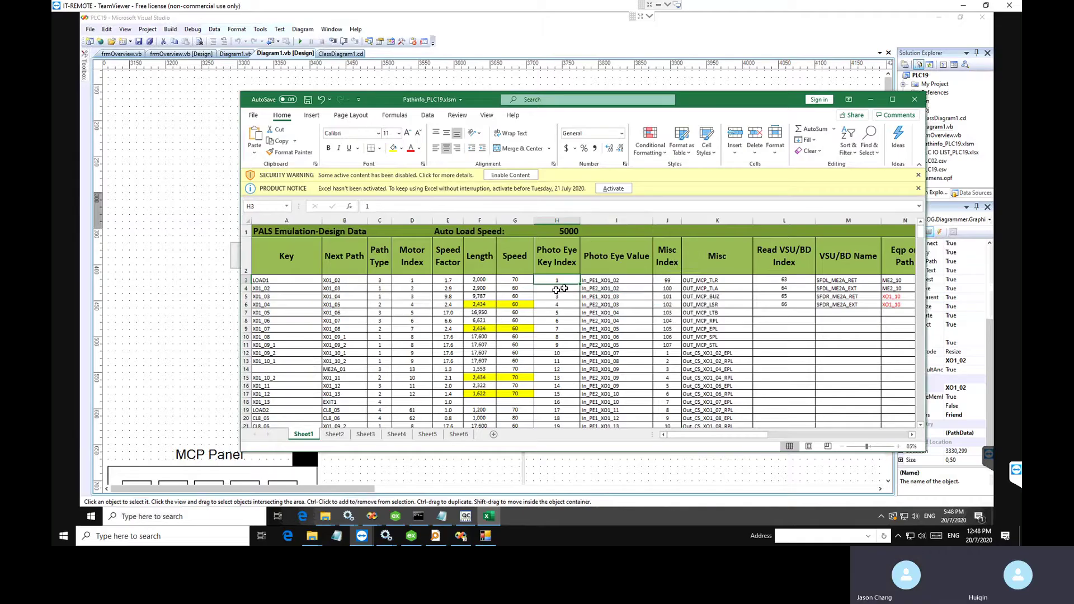
left_click_drag(563, 281, 565, 373)
Step: For path XO1_02 in row 3, set Path/Head PE Index X3 to 1 and Path/Tail PE Index AA3 to 2
left_click_drag(706, 437, 802, 440)
left_click(610, 278)
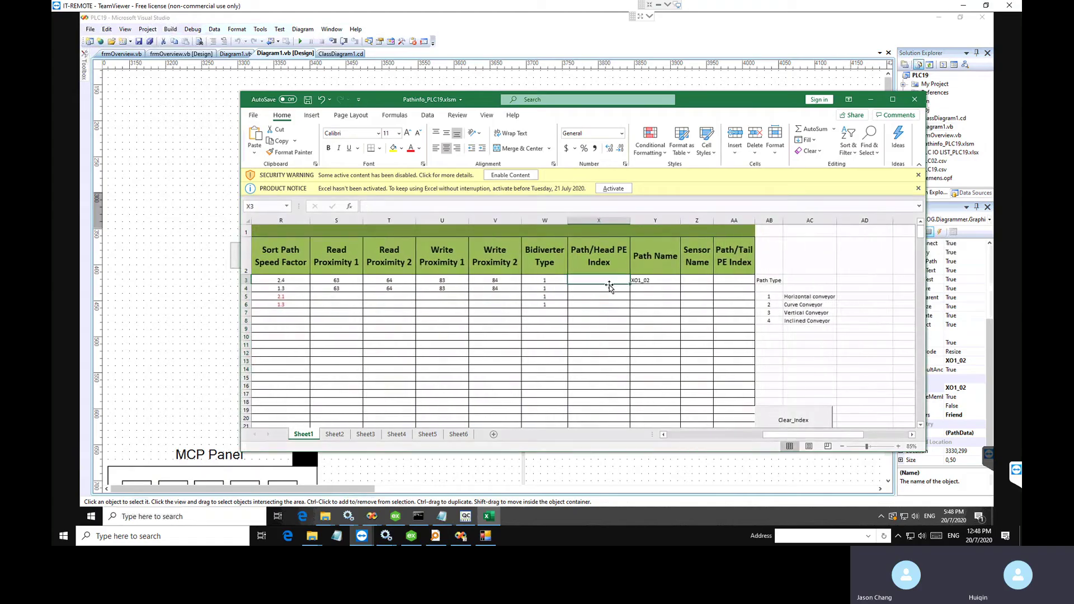
type("1")
left_click(734, 280)
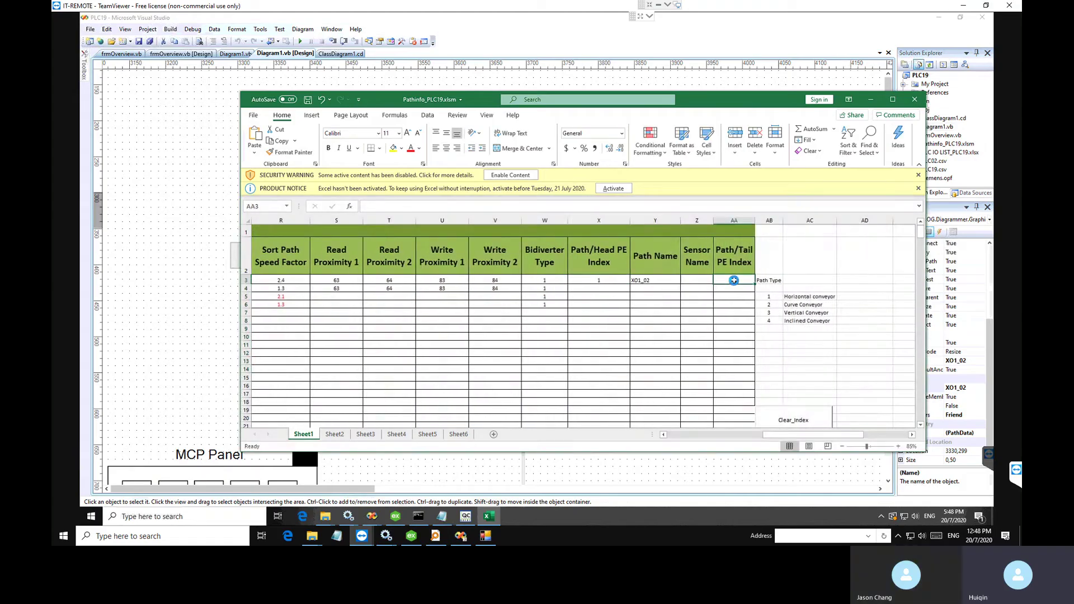
type("2")
Step: Check the Path/Tail PE Index and Path/Head PE Index columns and save the workbook
left_click(607, 284)
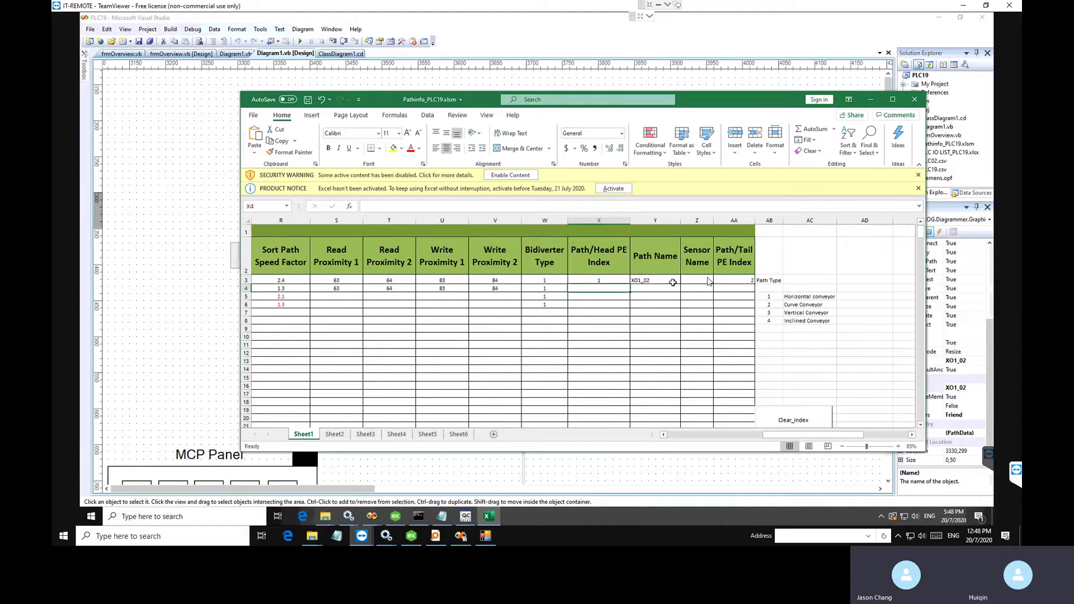
left_click(727, 270)
left_click(734, 221)
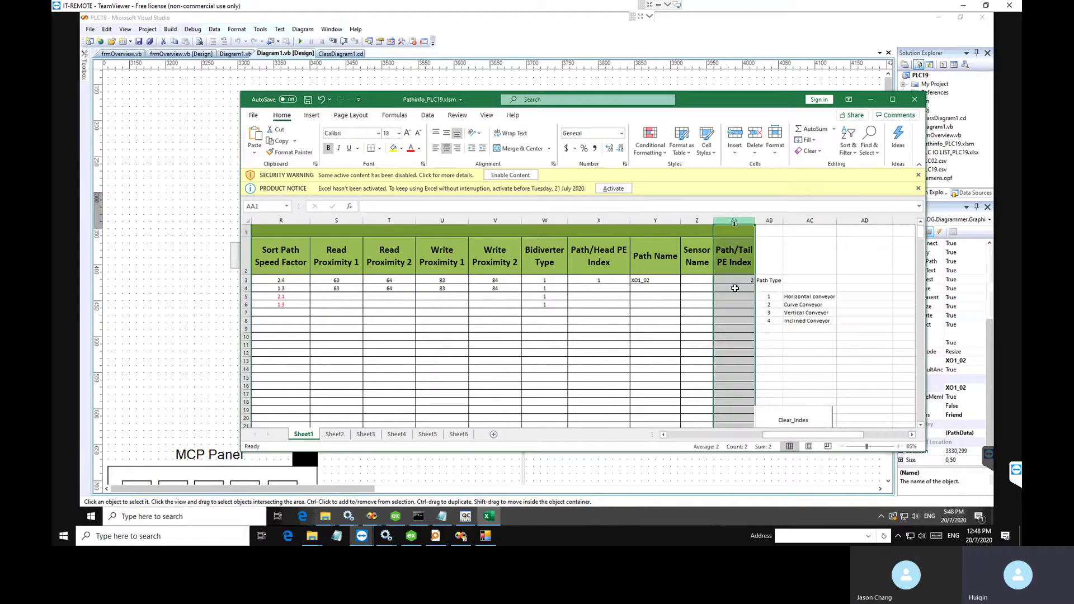
left_click(735, 289)
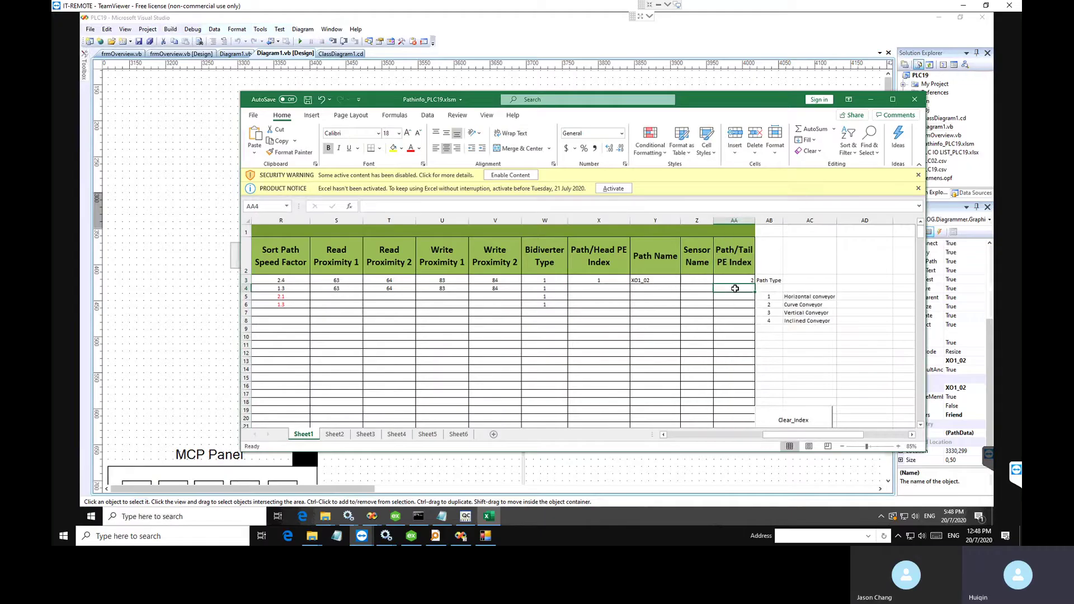
left_click(605, 220)
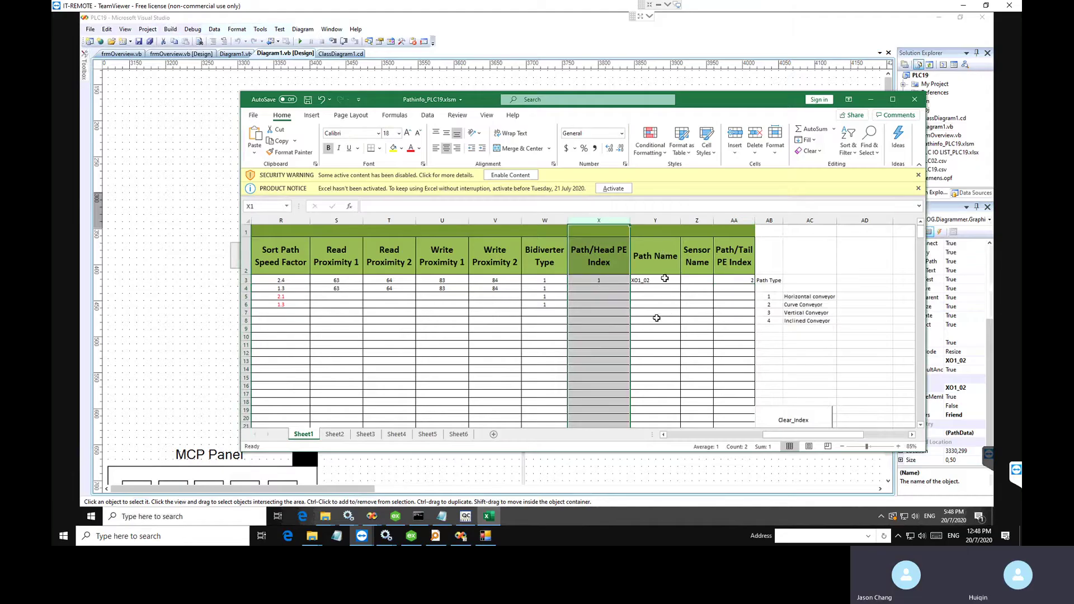
key("ctrl+s")
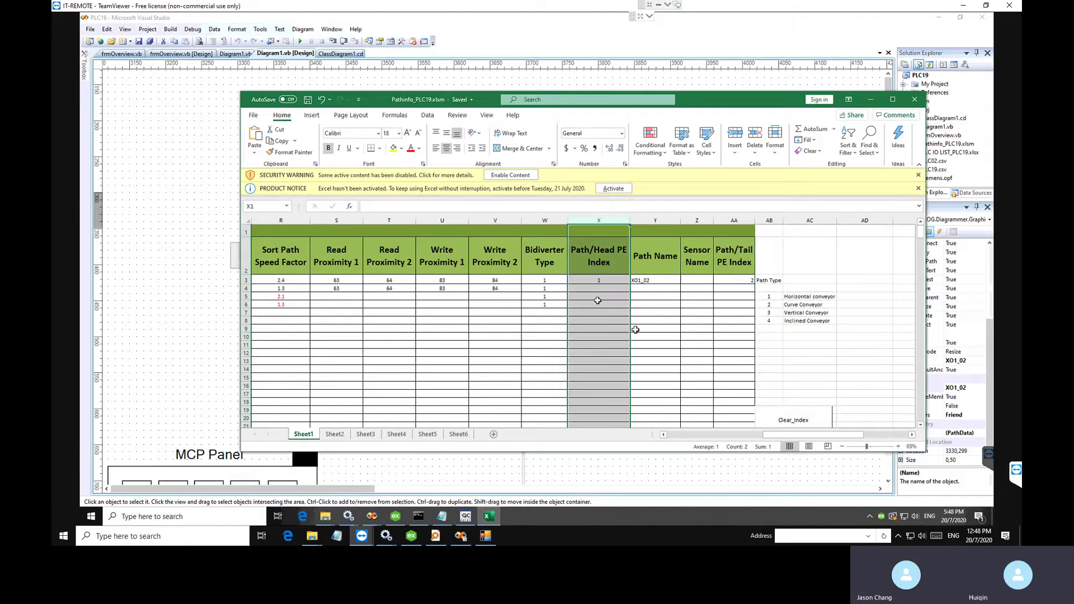
Step: Review the XO1_02 row, comparing its Path Name with the head and tail PE index cells X3 and AA3
left_click(644, 288)
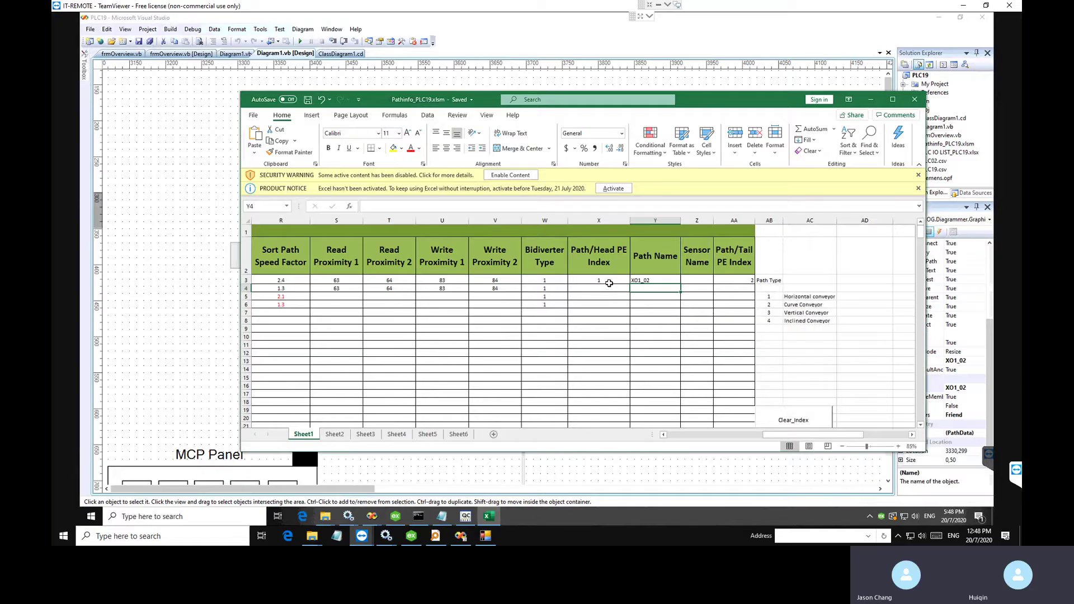
left_click(638, 279)
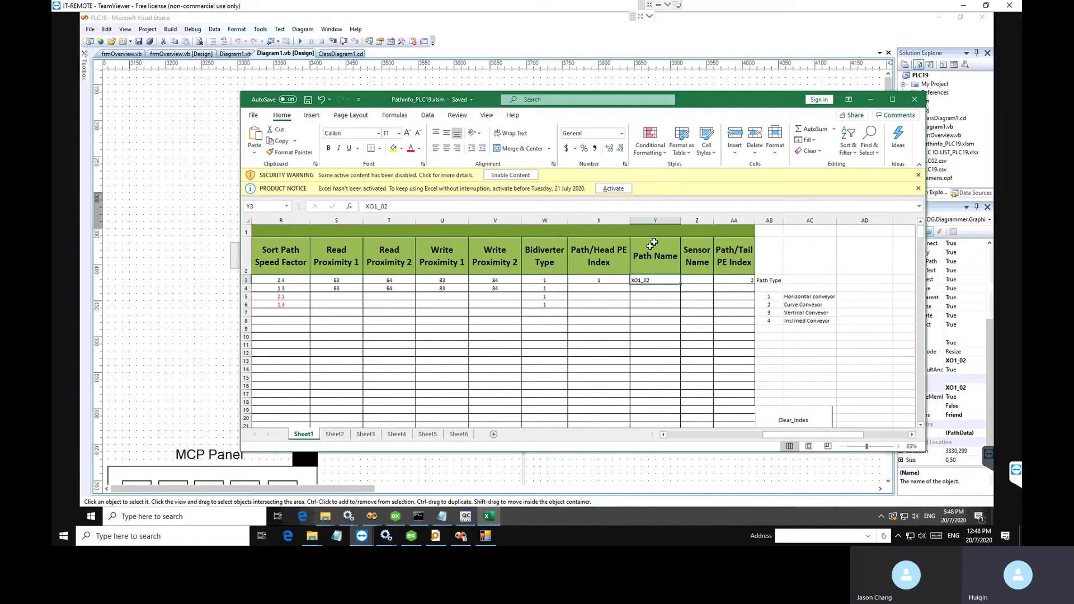
left_click(658, 222)
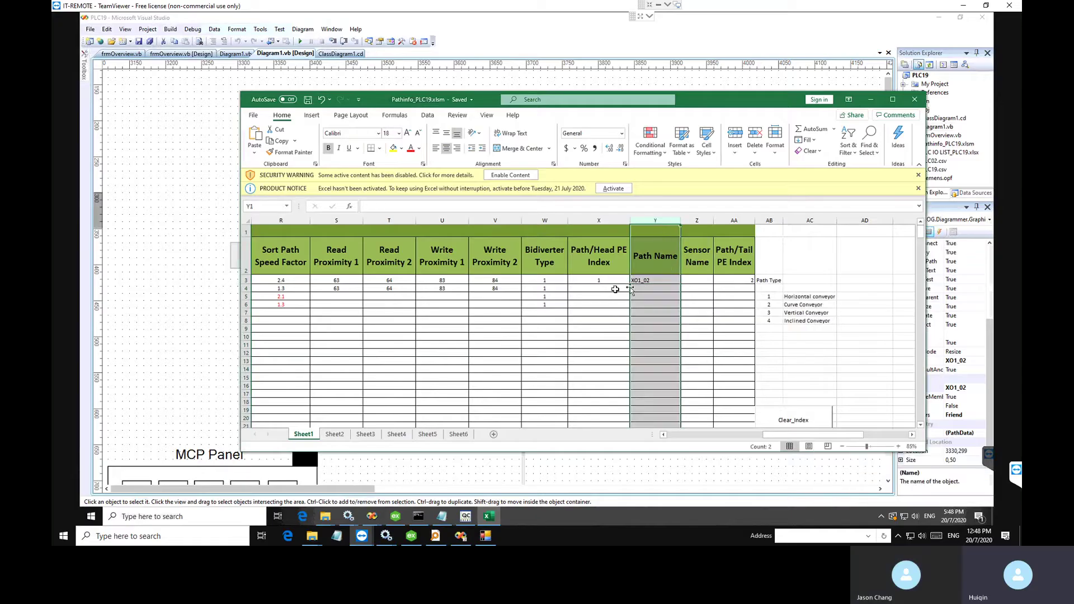
left_click(609, 283)
left_click(724, 278)
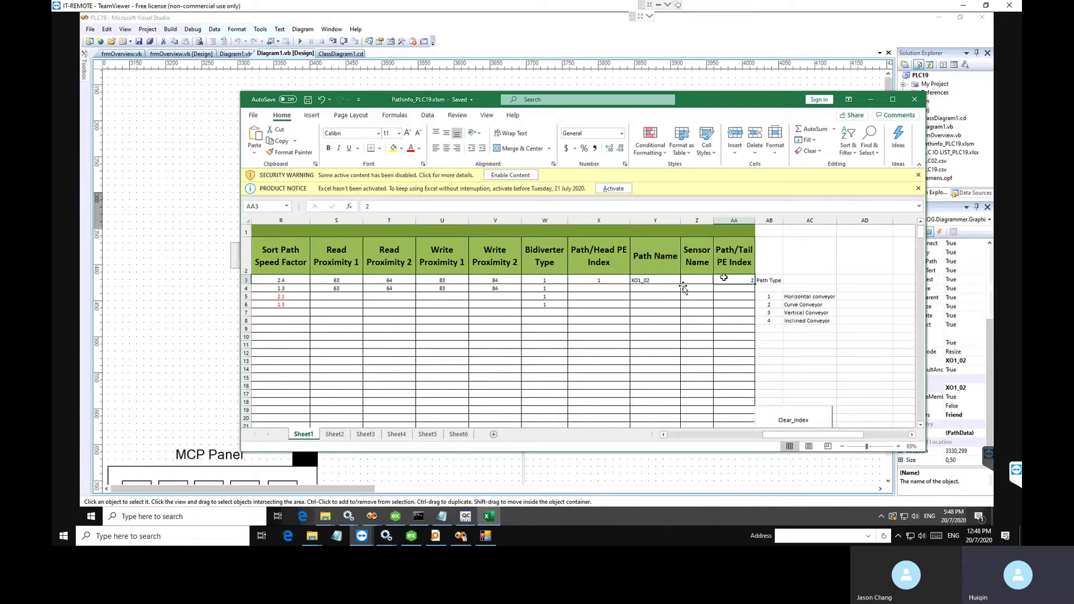
left_click(606, 281)
left_click(741, 279)
left_click(768, 435)
left_click(600, 269)
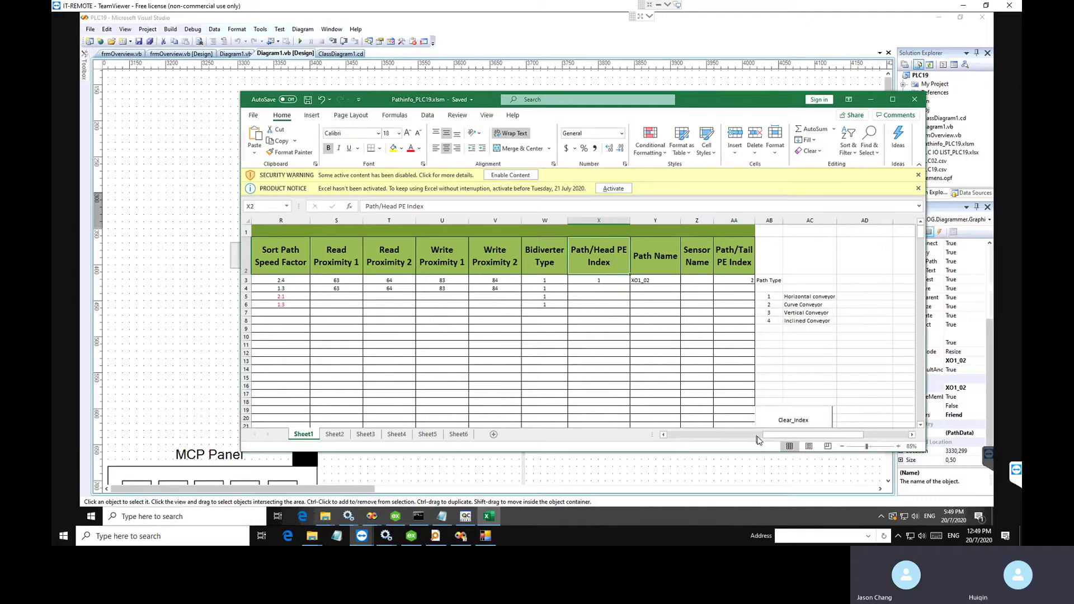
Step: Compare photo eye key index 7 and its value in Sheet1 row 9 with row 7 of Sheet2's column A tag list
left_click_drag(769, 435, 680, 435)
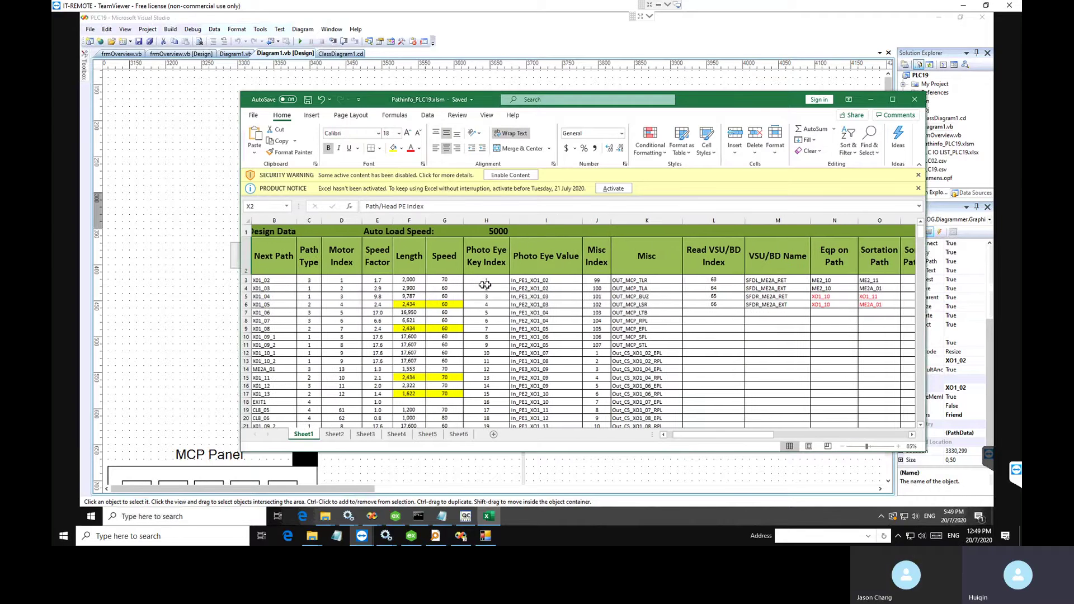
left_click(486, 330)
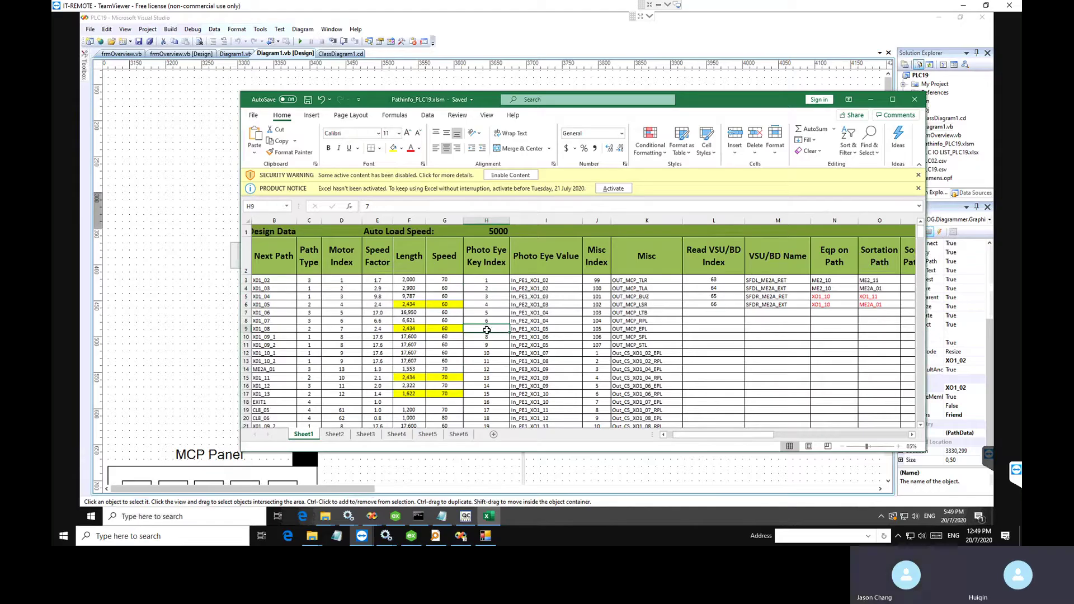
left_click(545, 330)
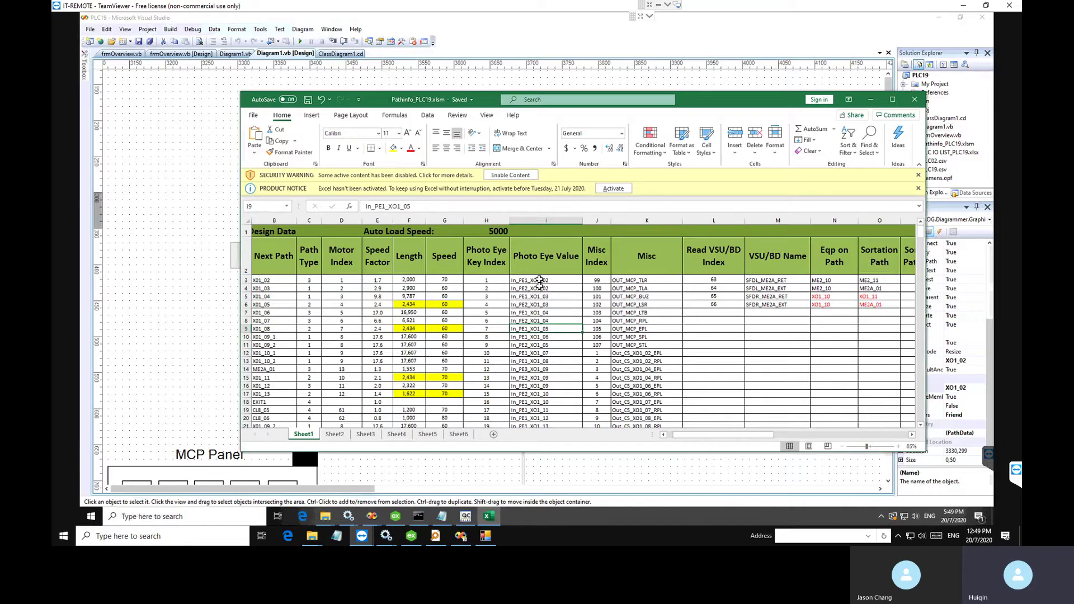
left_click(492, 329)
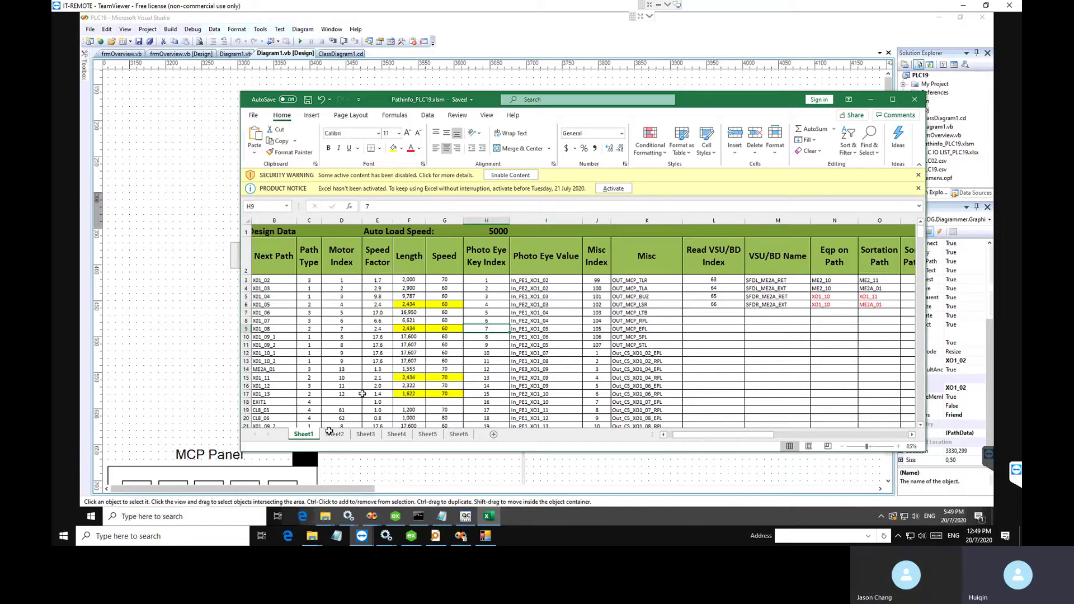
left_click(334, 435)
left_click(281, 311)
left_click(269, 278)
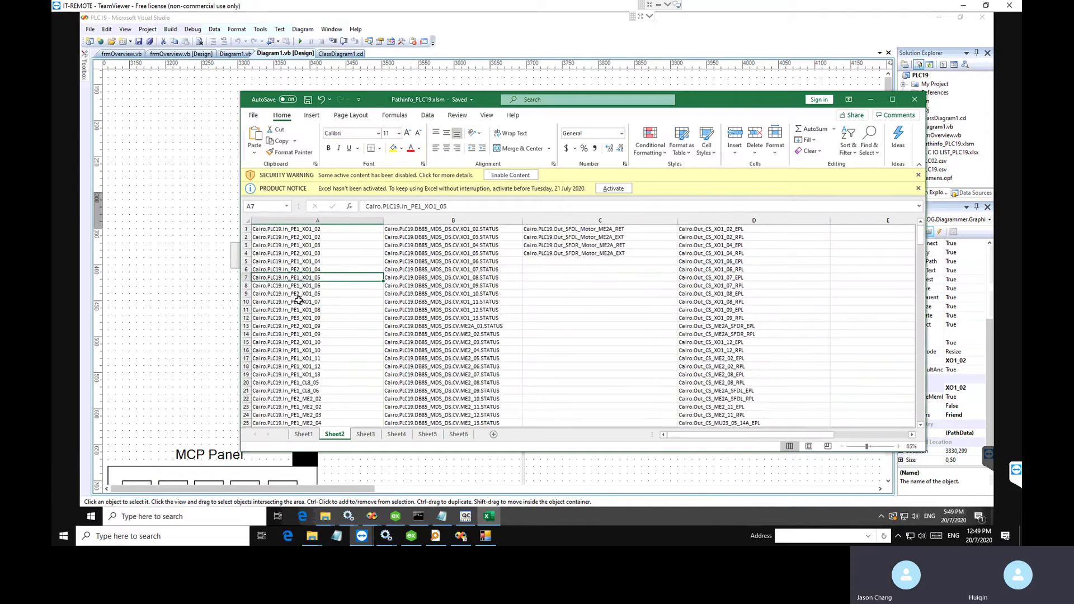
left_click(304, 435)
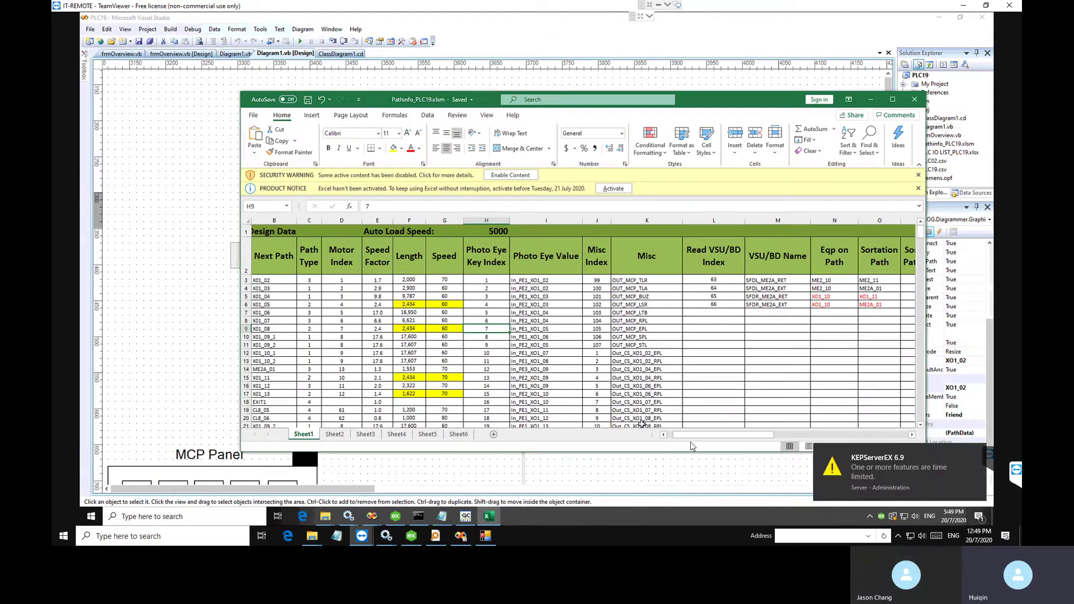
left_click(335, 435)
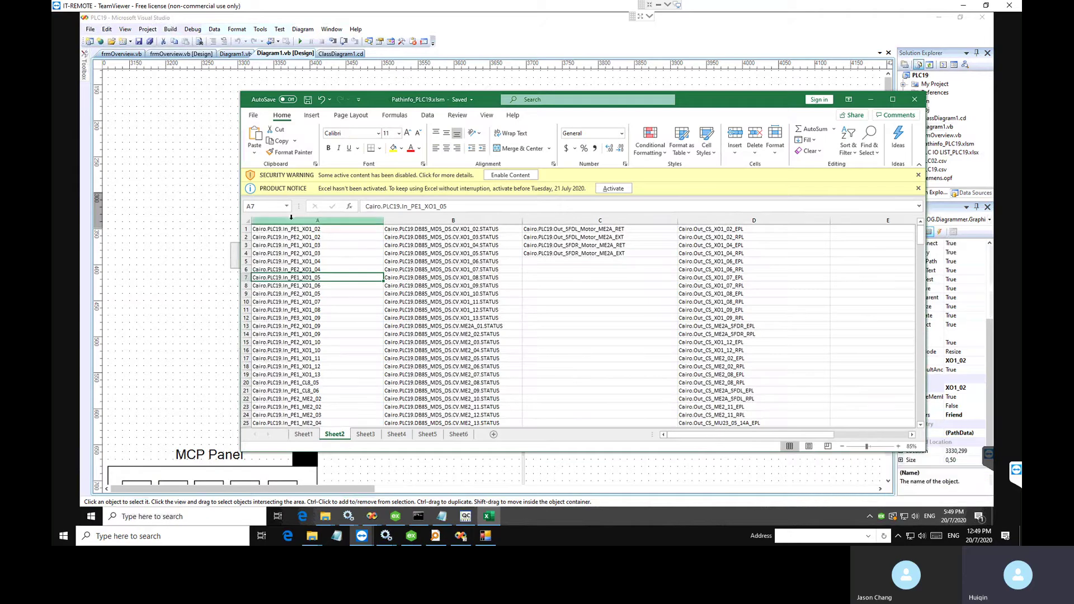
left_click(292, 220)
left_click(300, 279)
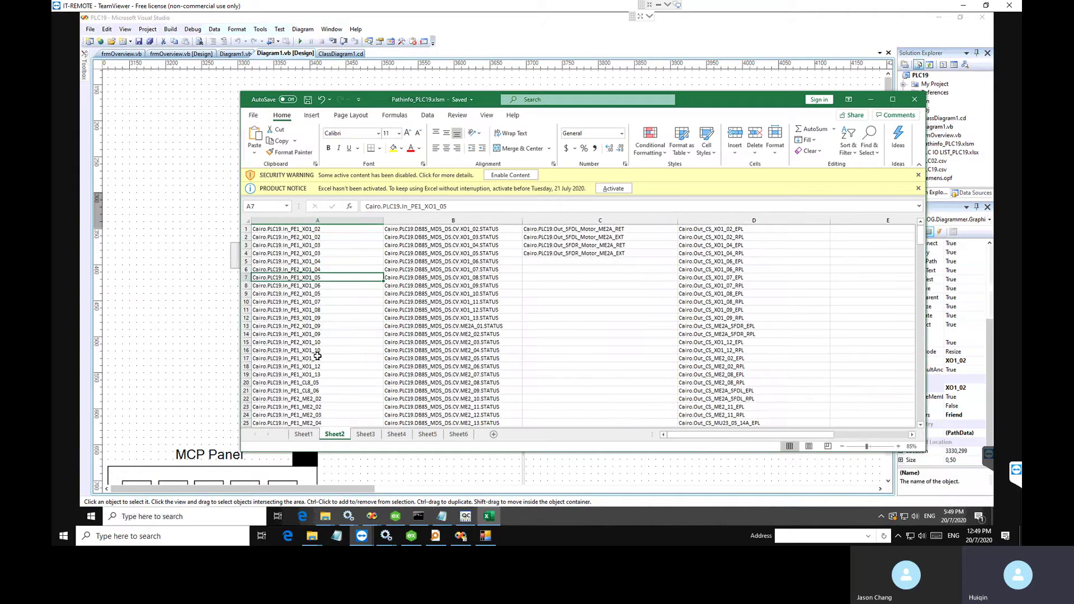
scroll(320, 343, "down", 5)
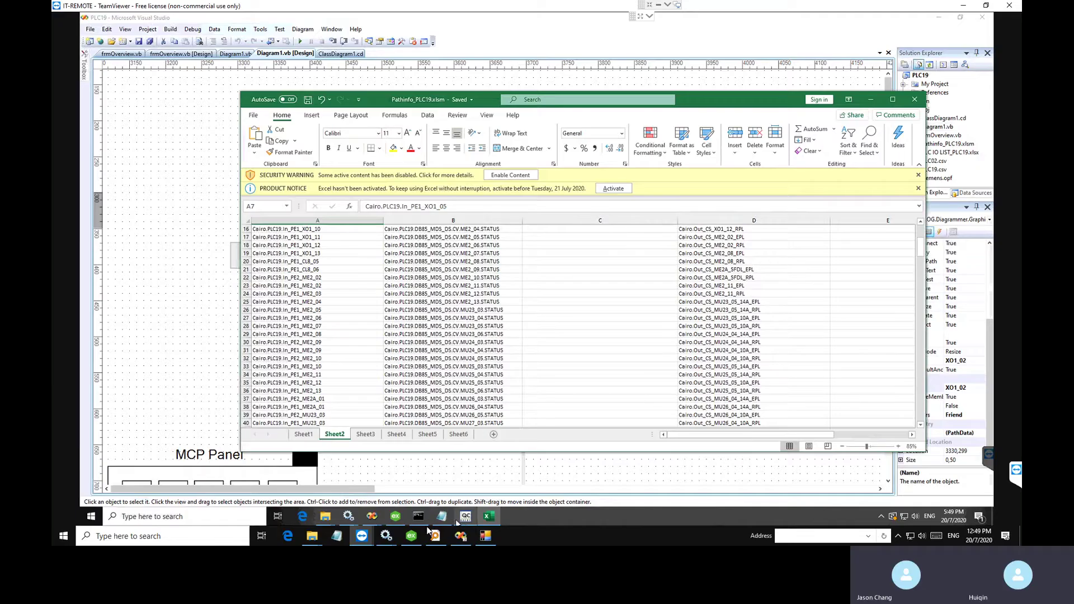
Step: Switch to KEPServerEX and examine the PLC19 tag list, focusing on the In_SFD_CS tags of ME2A
left_click(396, 519)
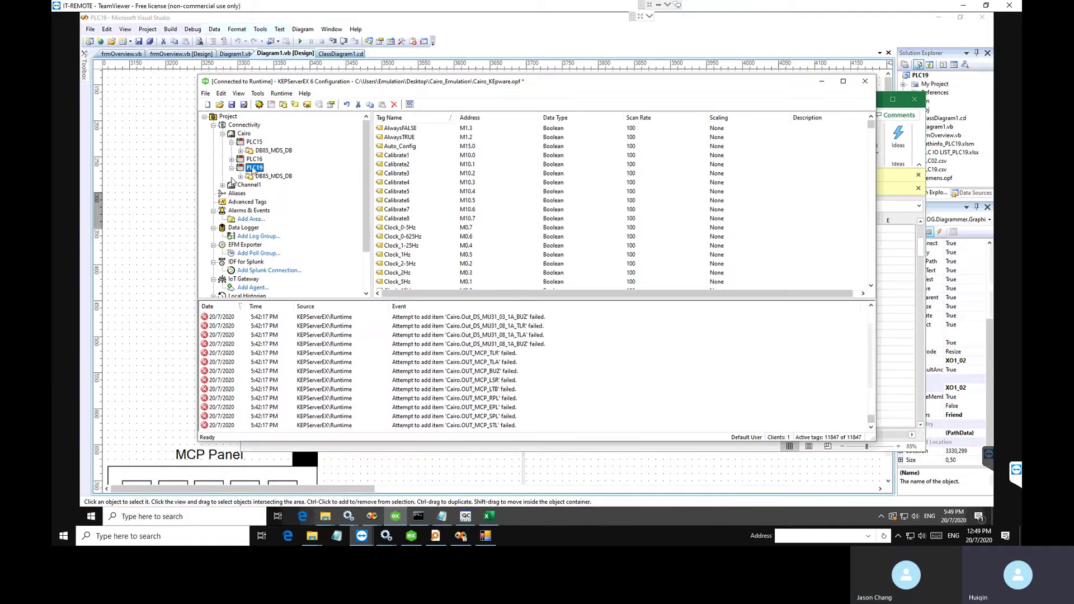
left_click(417, 183)
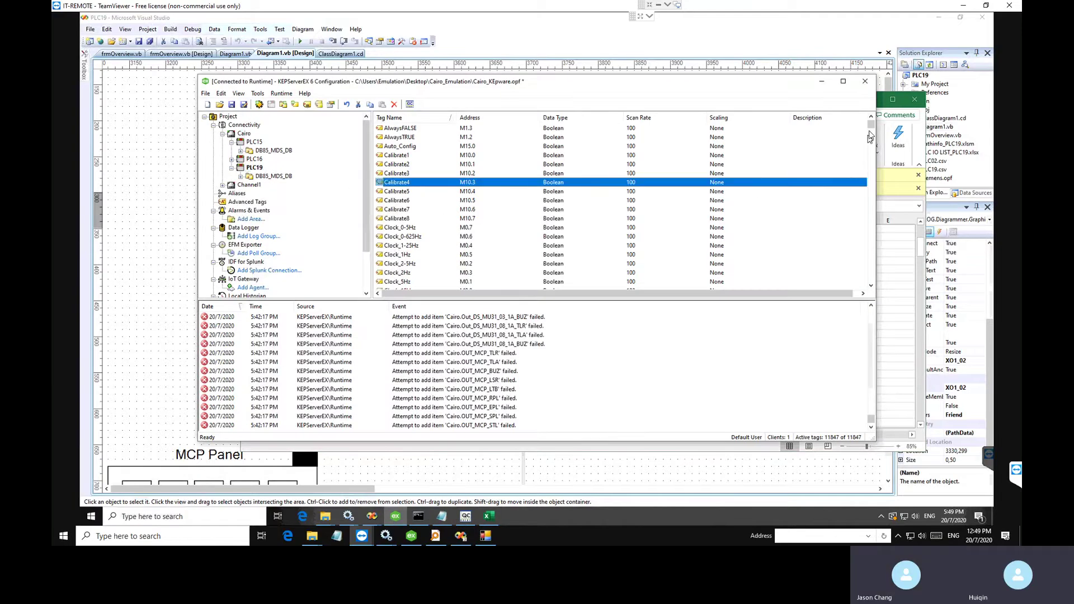
left_click_drag(870, 137, 862, 183)
scroll(411, 241, "down", 10)
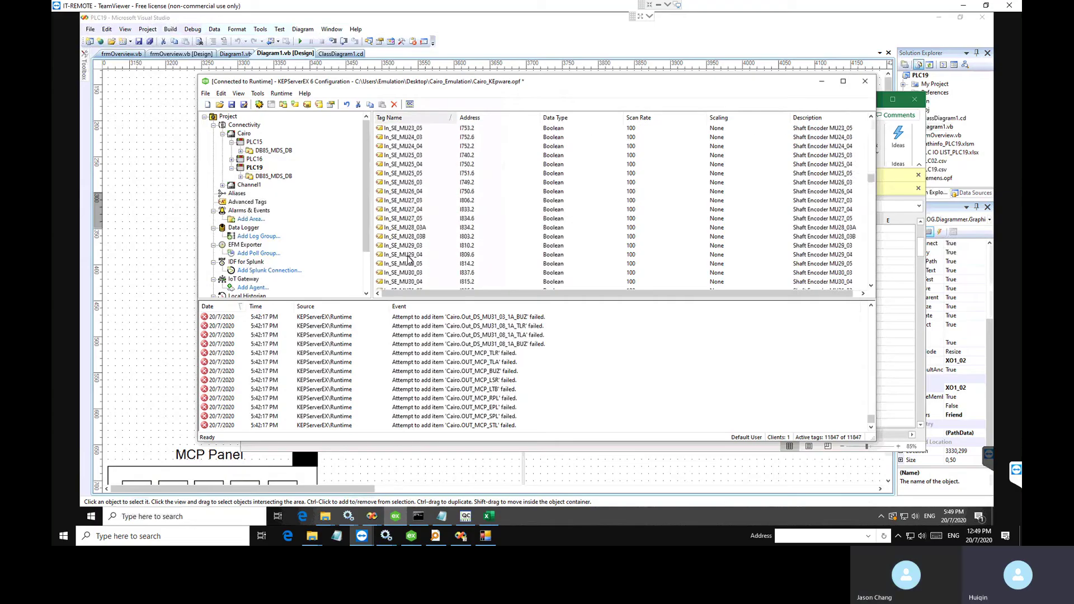
scroll(409, 258, "up", 10)
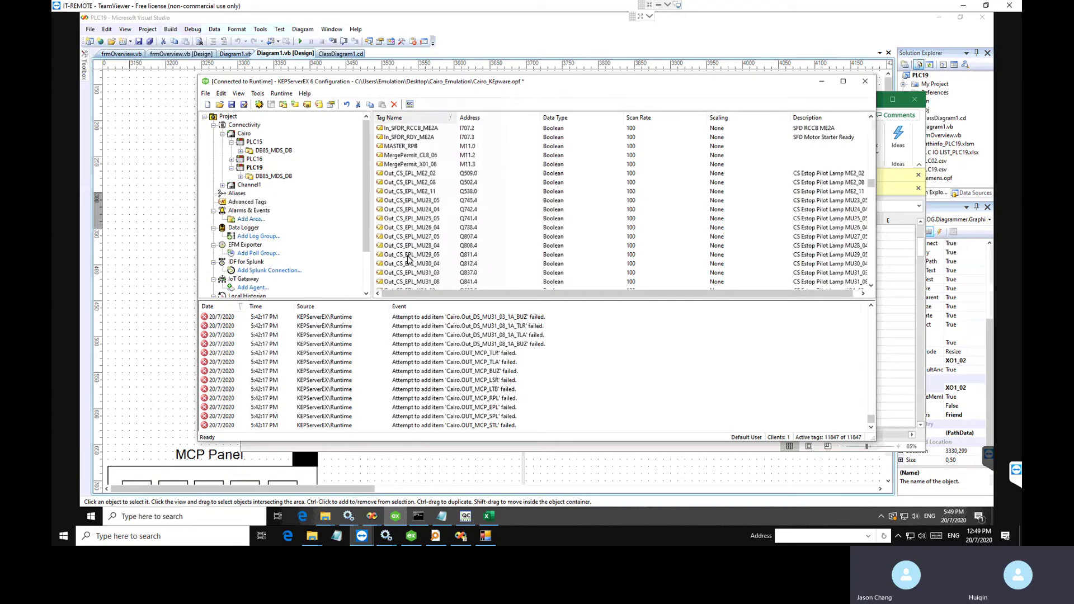
scroll(409, 258, "down", 7)
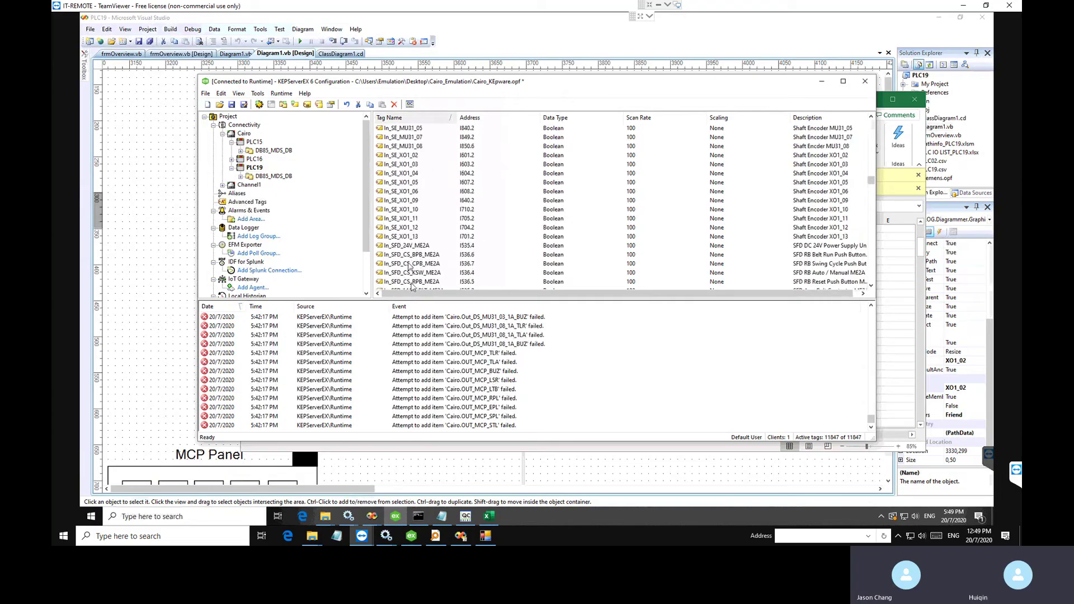
left_click(423, 254)
scroll(422, 259, "down", 3)
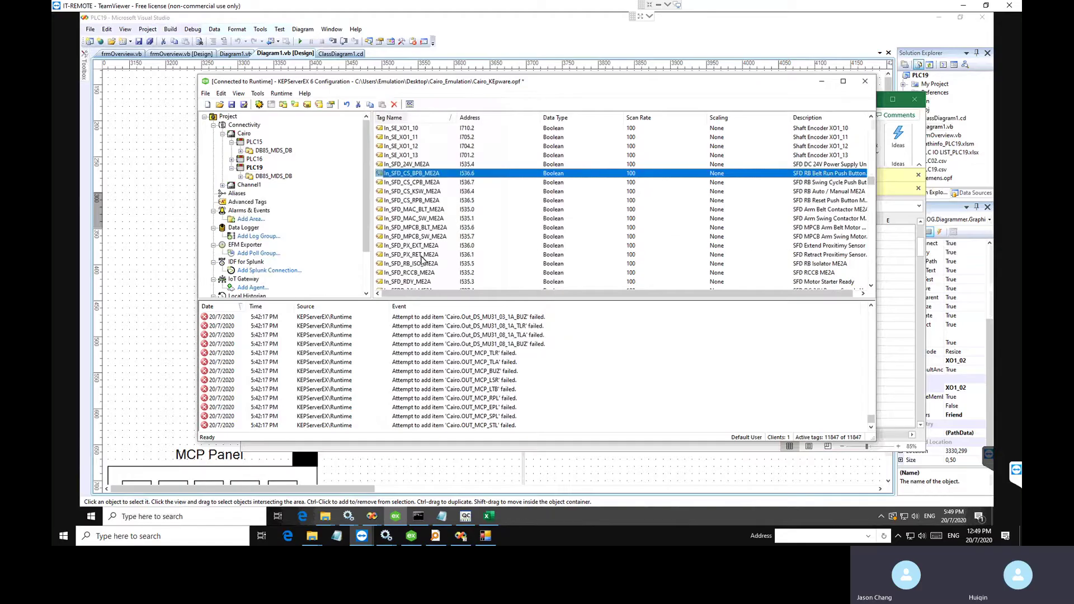
left_click(422, 192)
left_click(424, 174)
left_click(423, 182)
left_click(426, 174)
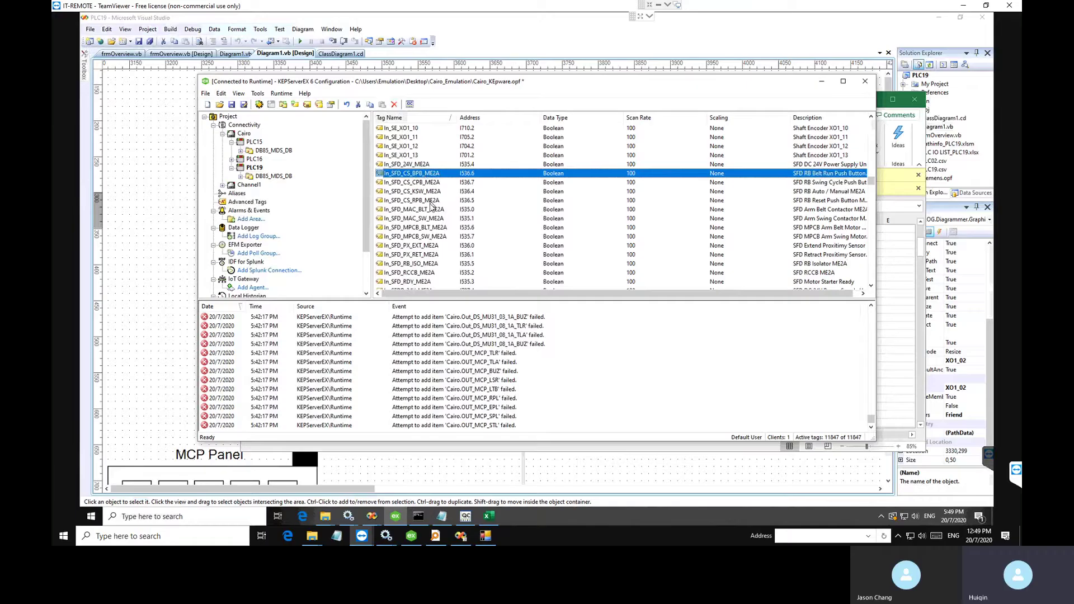
Step: Compare the BPB, CPB, KSW and RPB tags in the In_SFD_CS group of ME2A in the PLC19 tag list
left_click(430, 201)
left_click(431, 191)
left_click(431, 182)
left_click(431, 174)
left_click(430, 192)
left_click(424, 183)
left_click(425, 174)
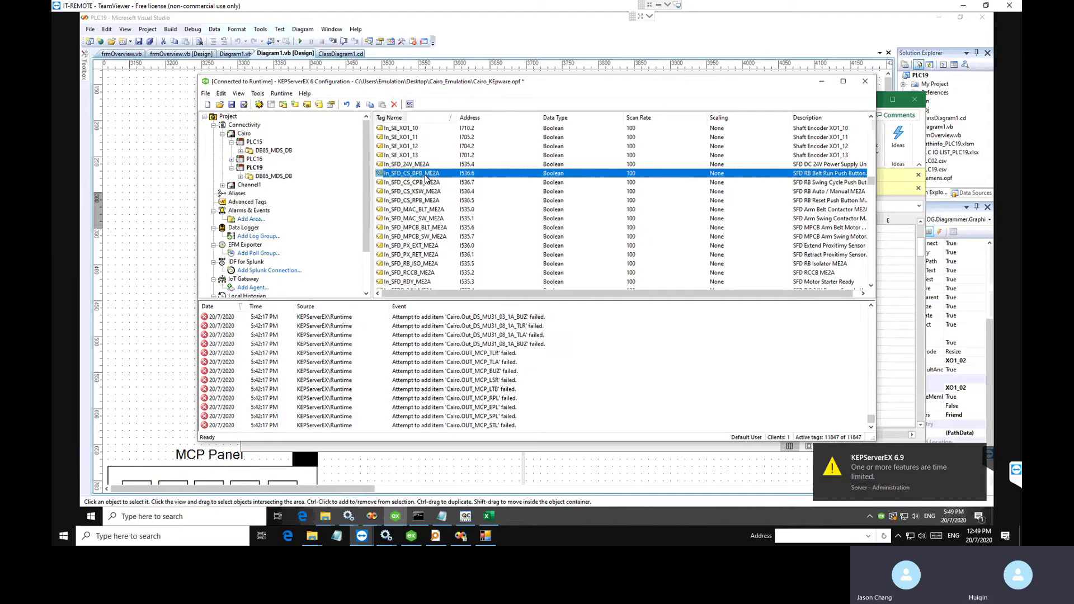
left_click(425, 182)
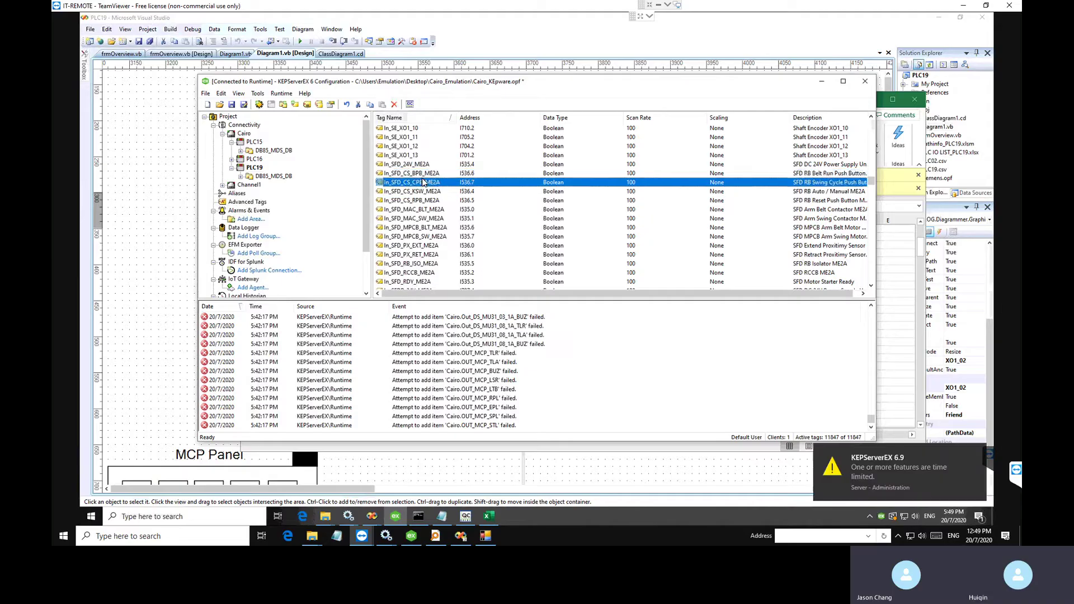
left_click(424, 174)
left_click(422, 183)
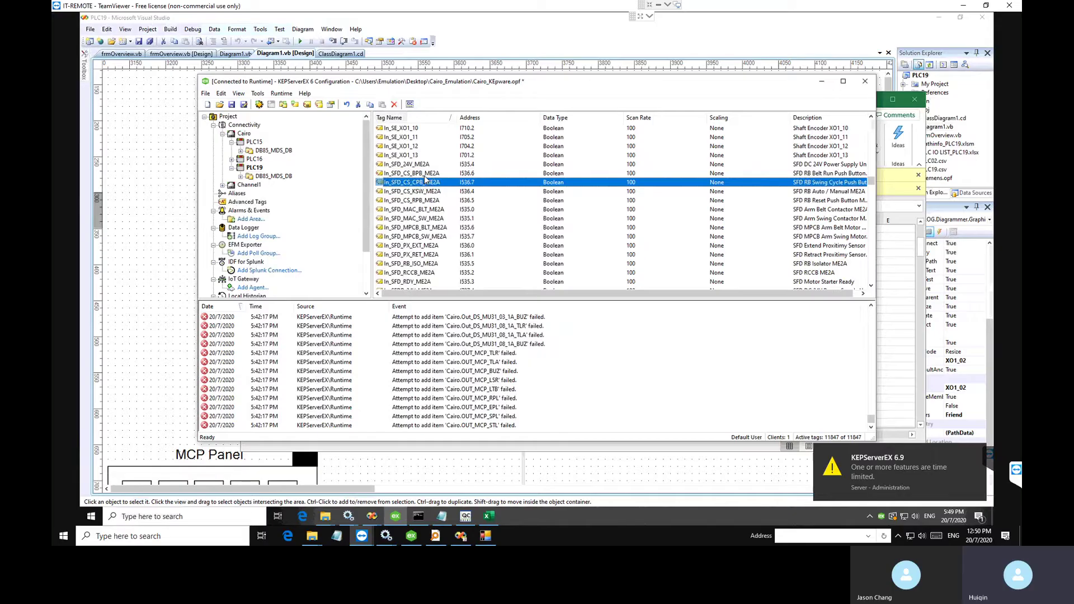
left_click(425, 175)
Step: Switch to the PLC19 project, open the Diagram1 code and examine how Bidiverter_EXT builds Arm1 with "Length - 4"
right_click(173, 182)
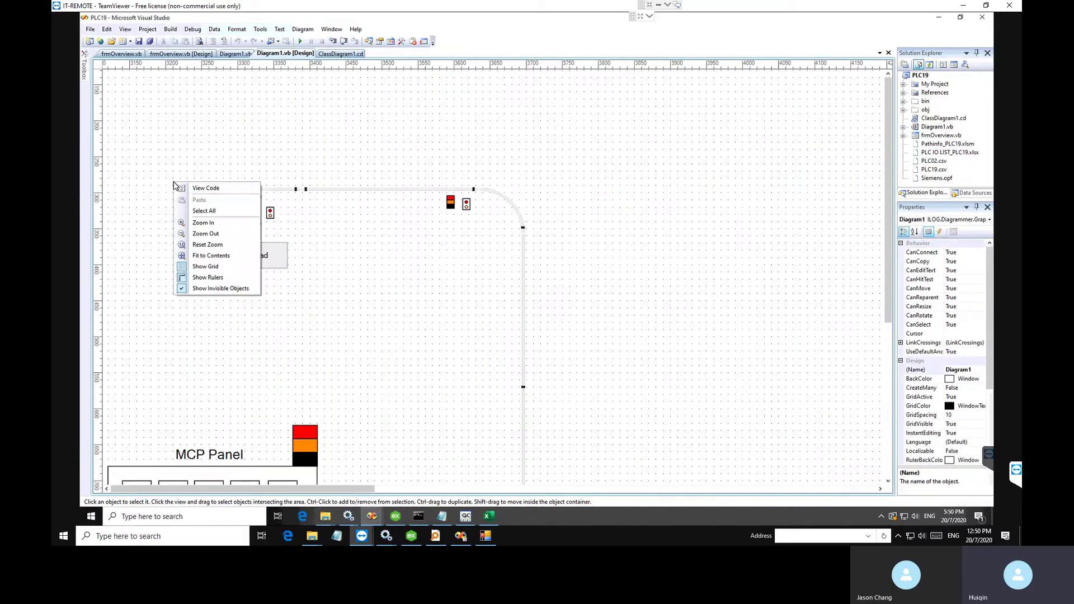
left_click(202, 185)
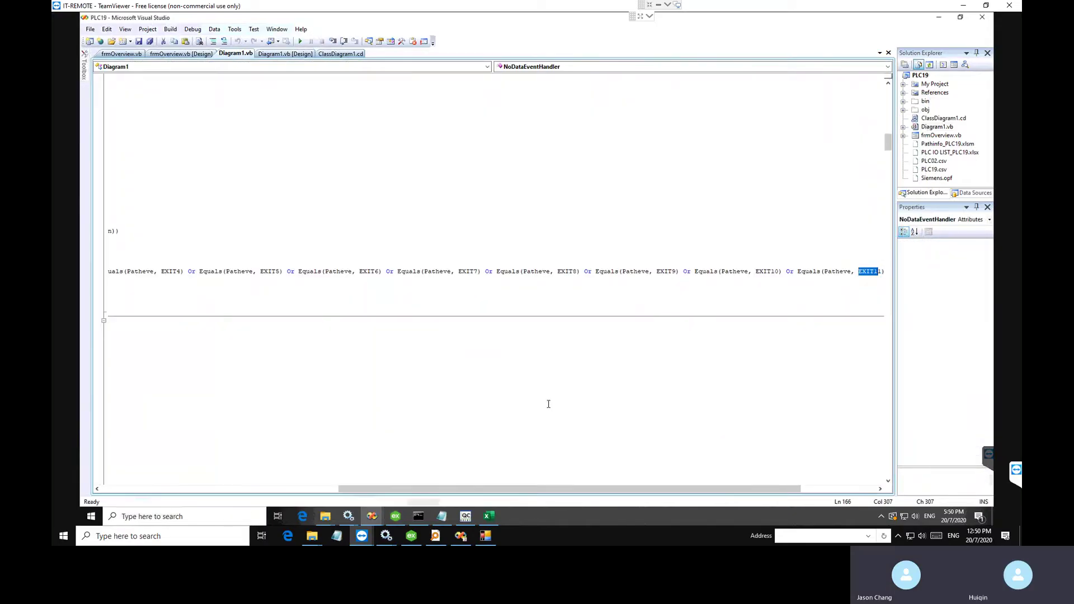
left_click_drag(608, 486, 370, 487)
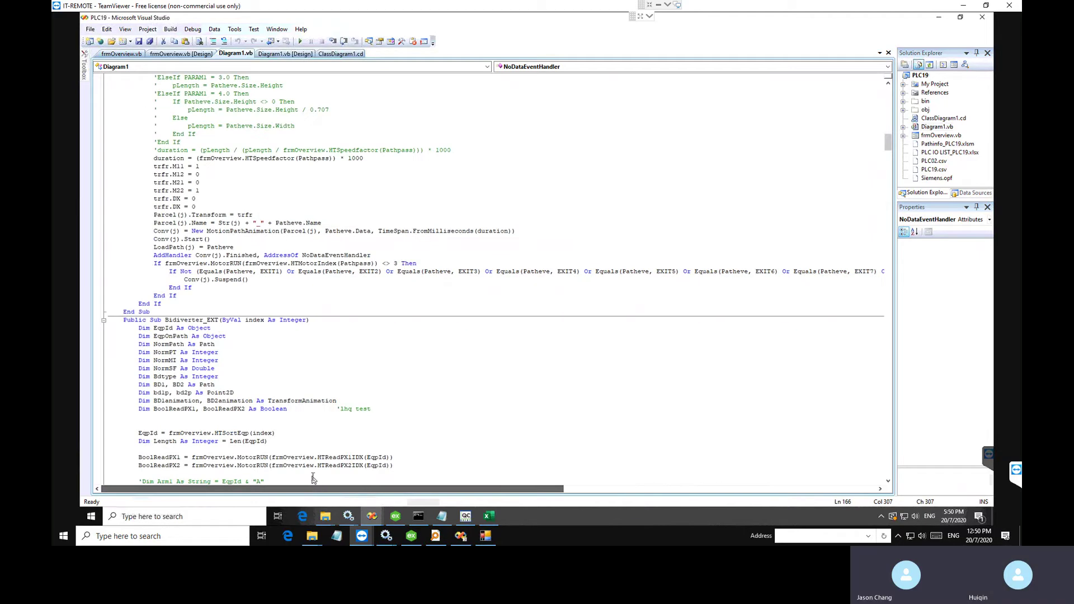
left_click(312, 320)
scroll(314, 322, "down", 14)
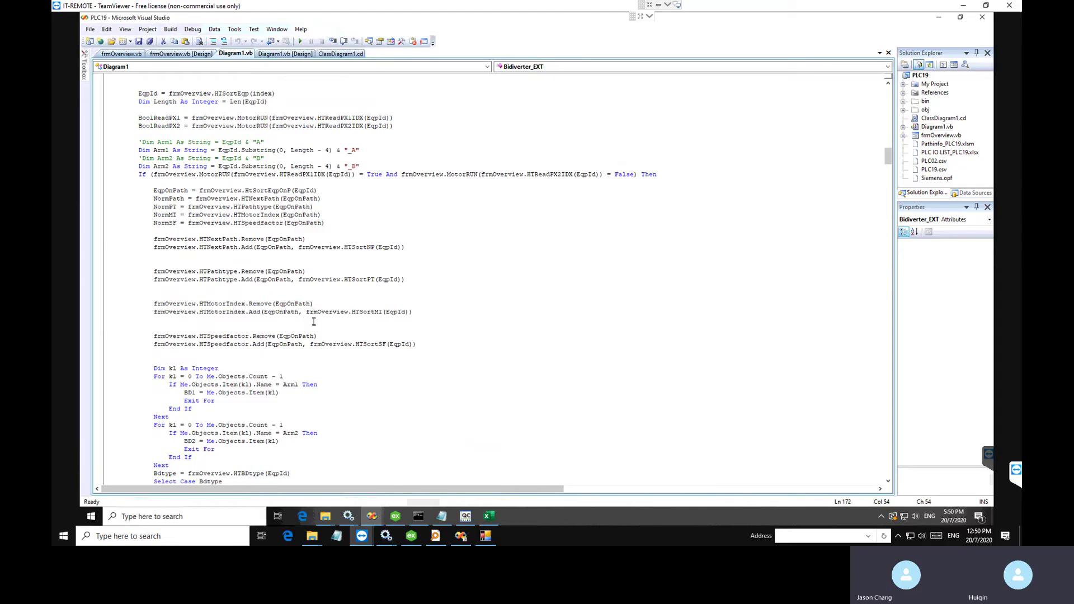
scroll(314, 322, "up", 20)
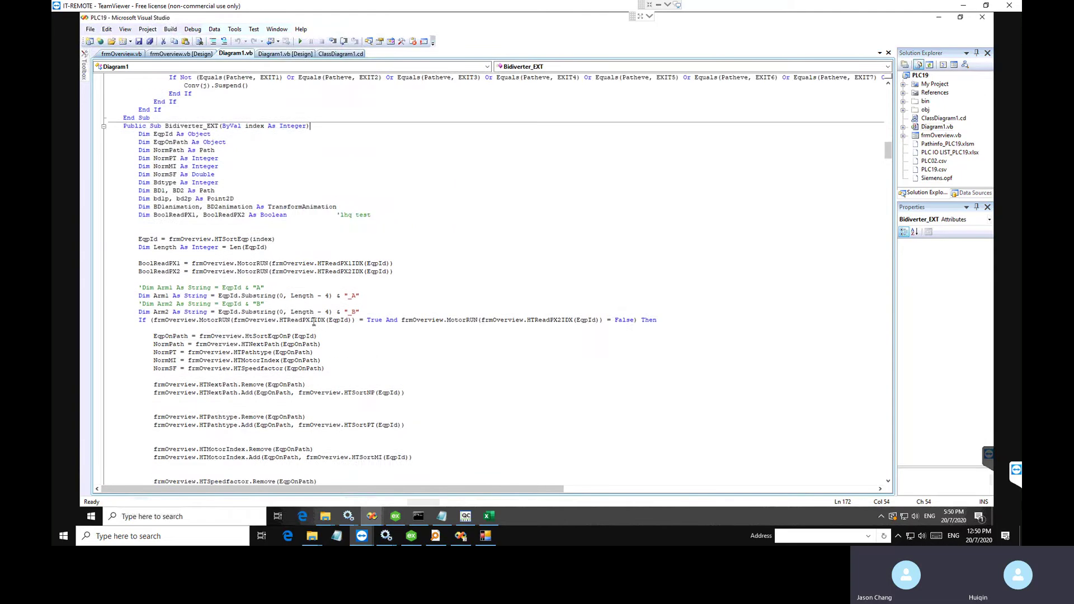
scroll(314, 322, "down", 12)
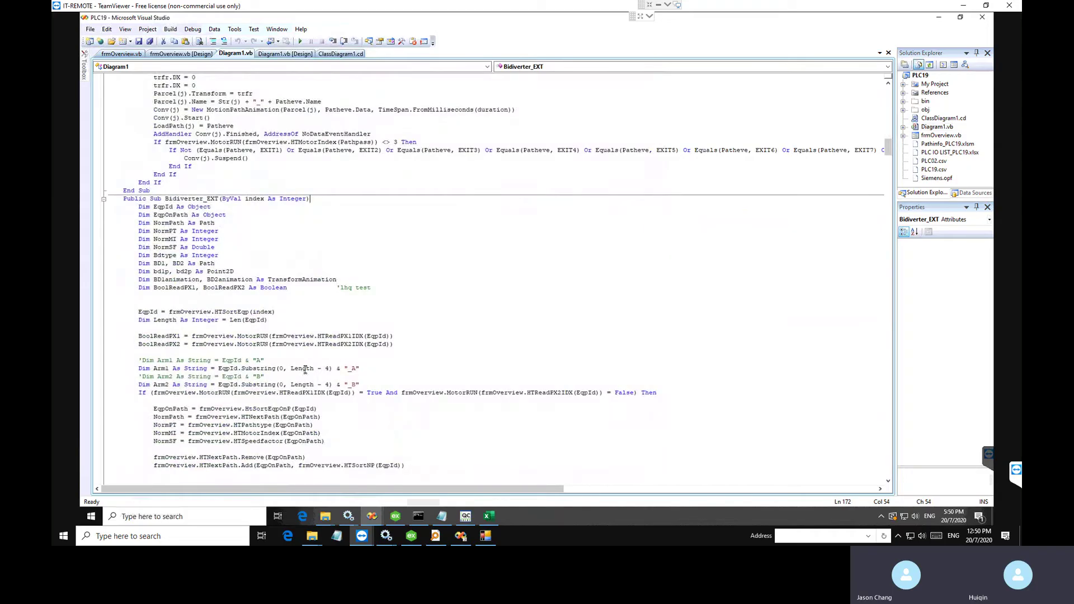
left_click_drag(314, 369, 332, 370)
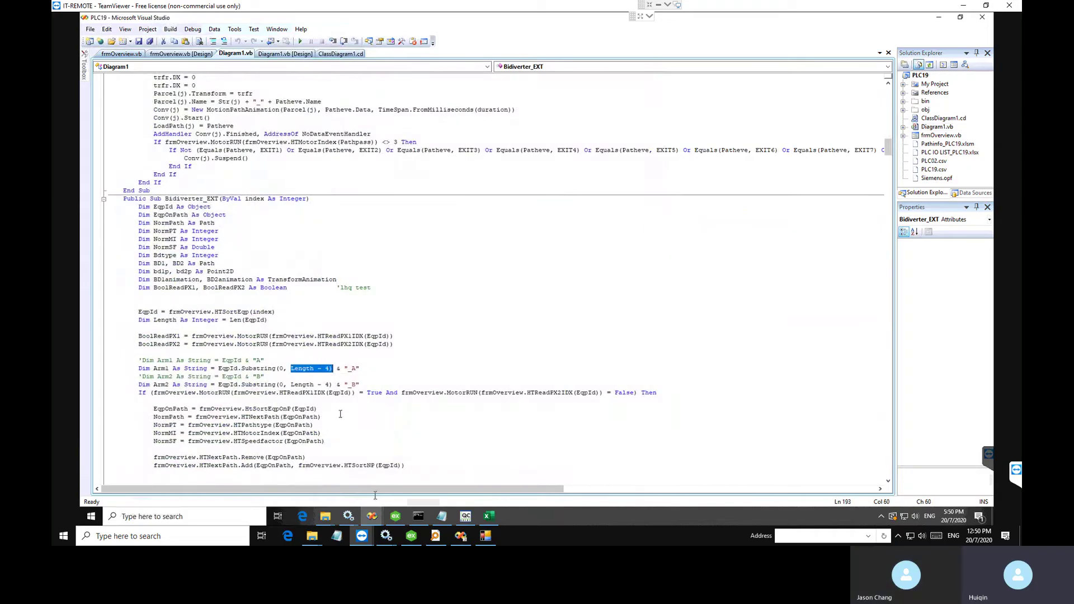
Step: Switch to the Pathinfo_PLC19 workbook and try changing the VSU/BD Name in Sheet1 cell M3 to SFDL_ME2A_A
left_click(488, 516)
left_click(303, 434)
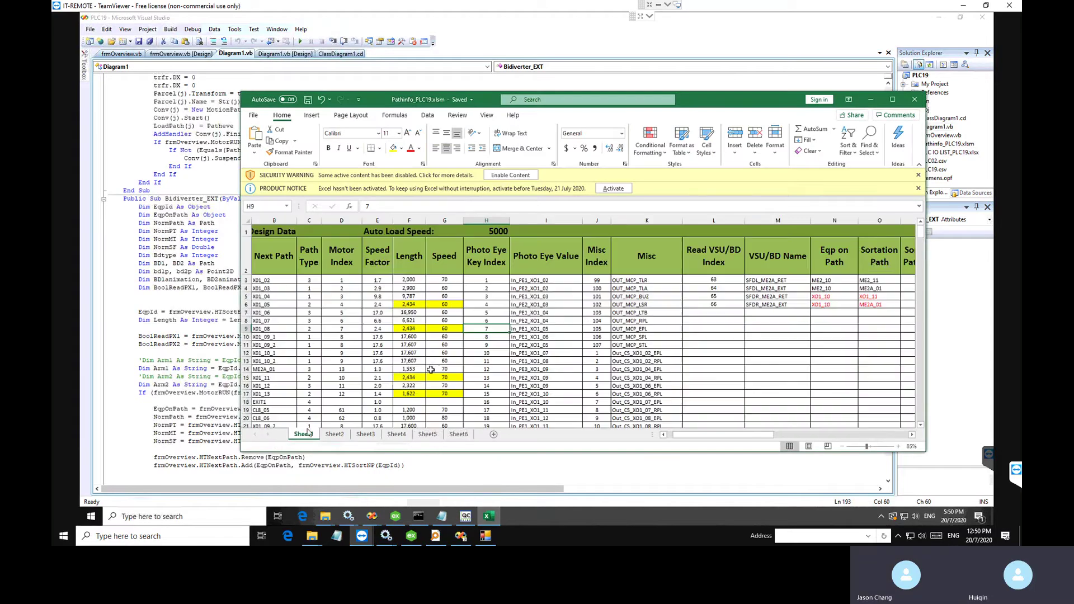
left_click(777, 281)
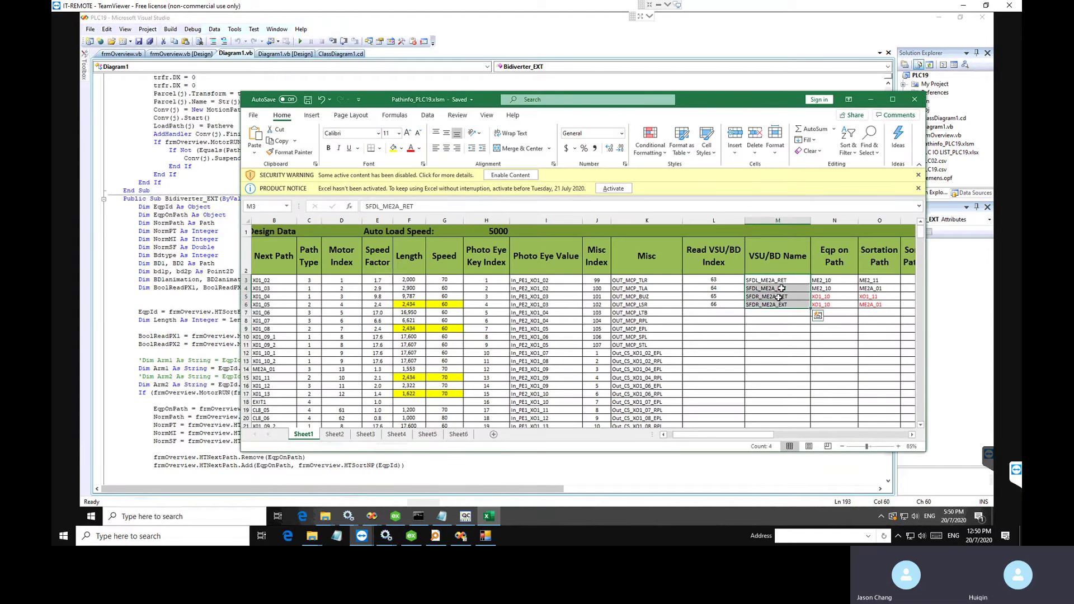
double_click(779, 280)
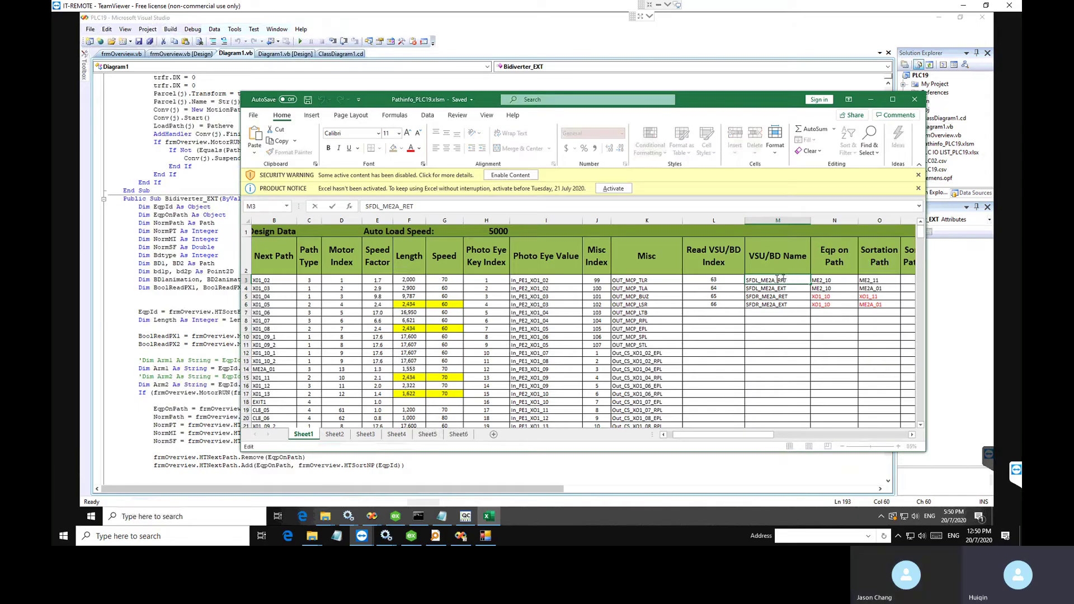
key("BackSpace")
key("BackSpace")
key("BackSpace")
key("BackSpace")
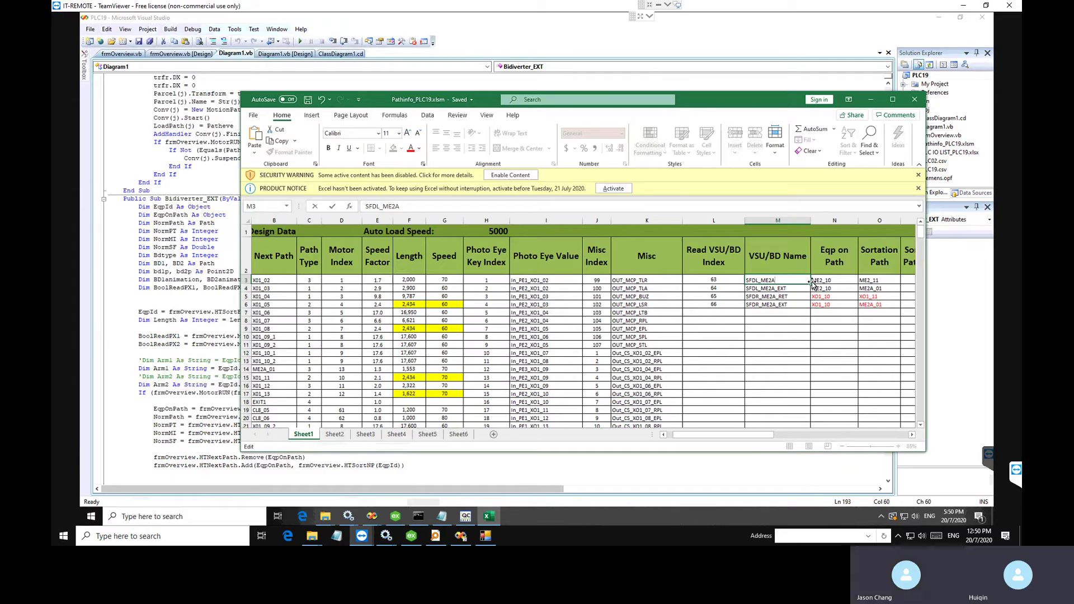
type("_")
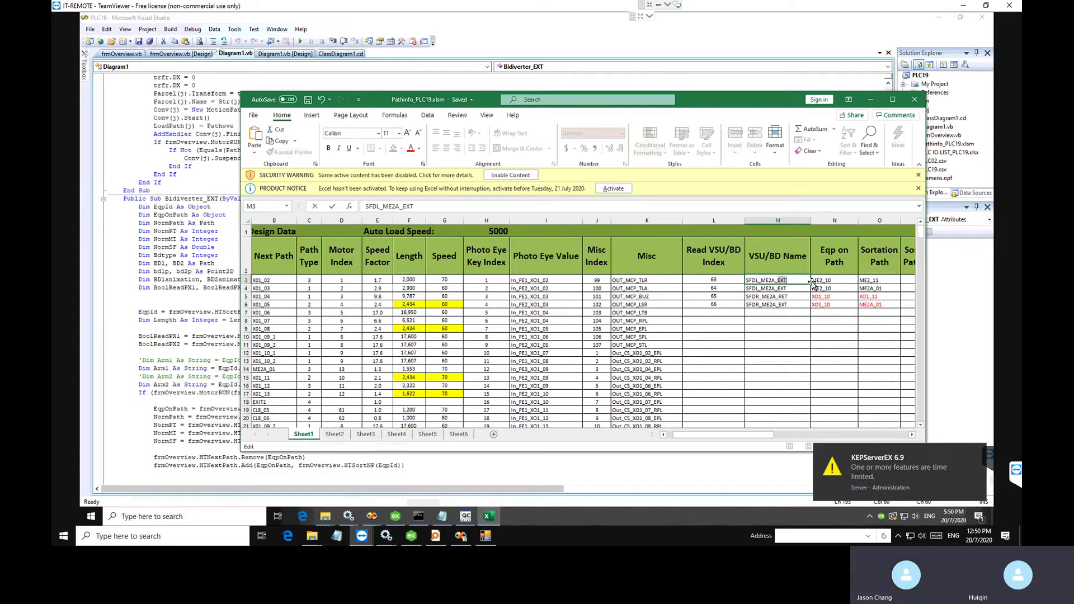
type("A")
left_click_drag(783, 278, 737, 280)
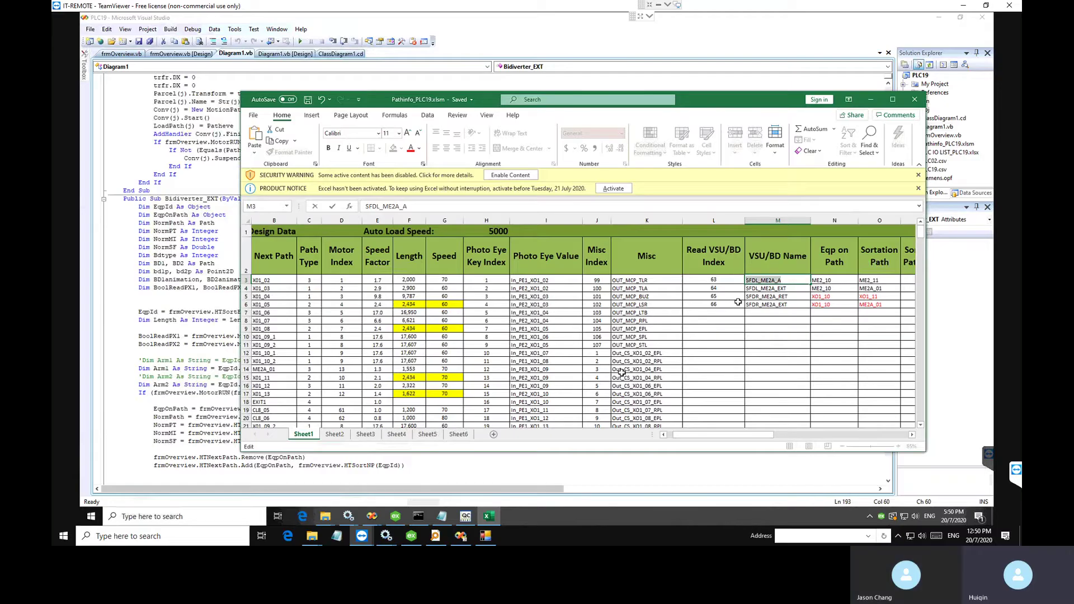
Step: Compare the names and tooltips of the magenta diverter arms in the Diagram1 design with the Arm1 and Arm2 code definitions
left_click(200, 345)
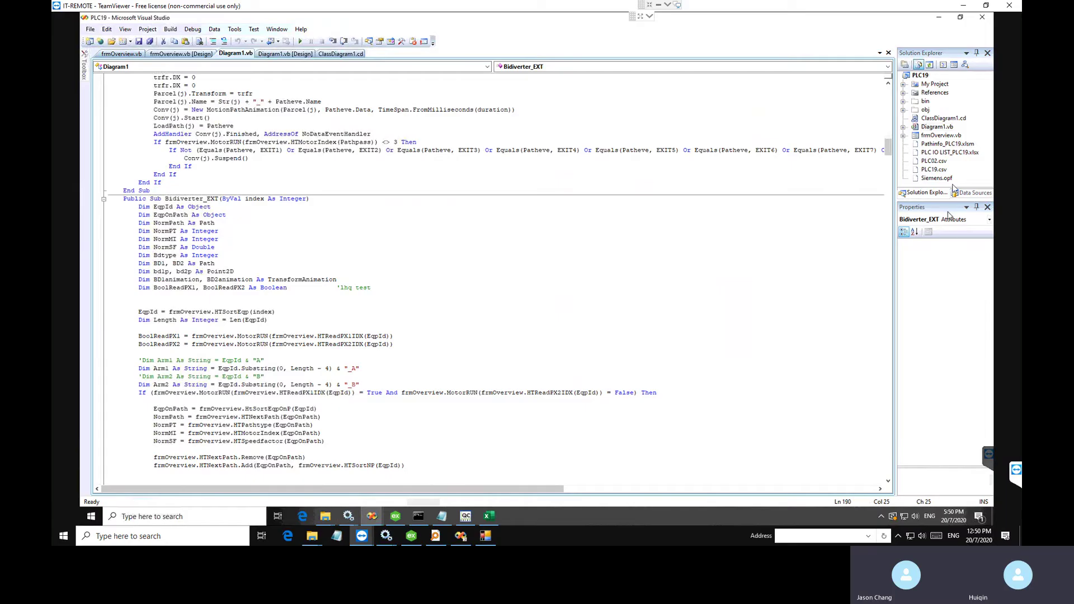
left_click(268, 54)
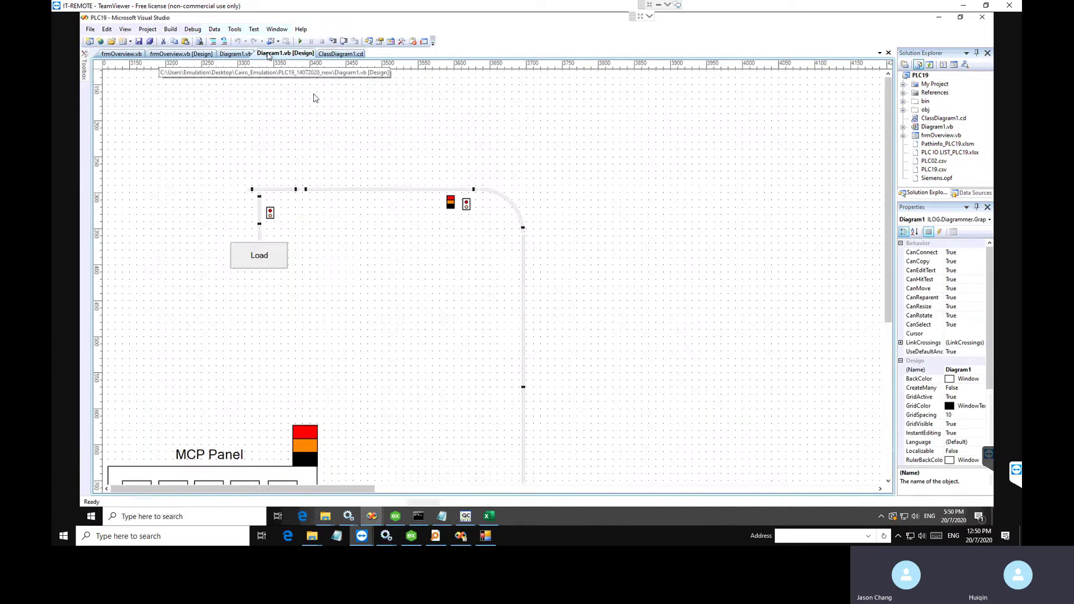
scroll(365, 255, "down", 5)
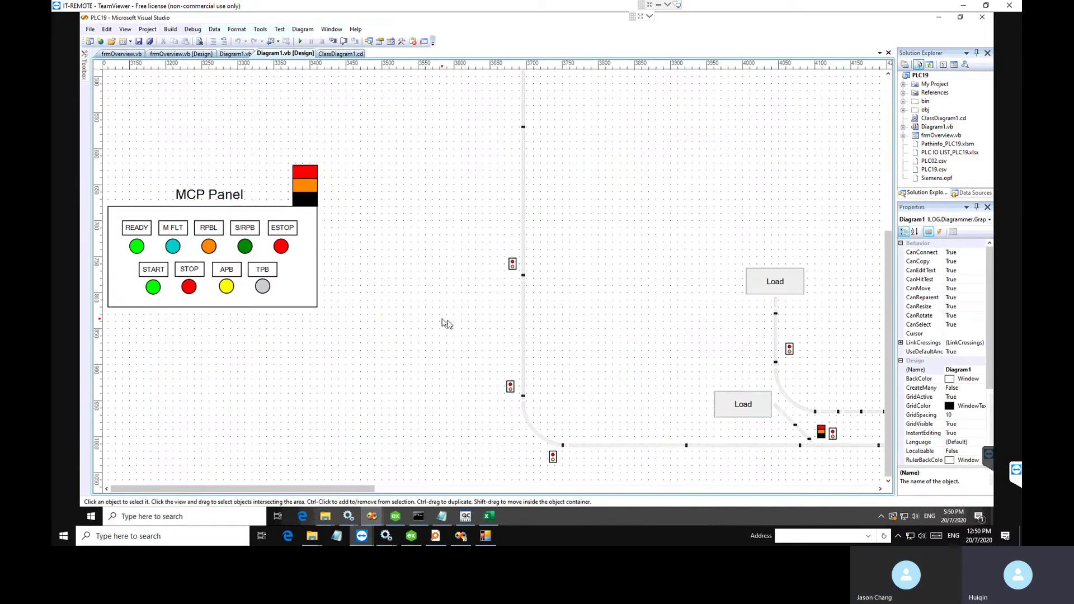
scroll(446, 323, "down", 4)
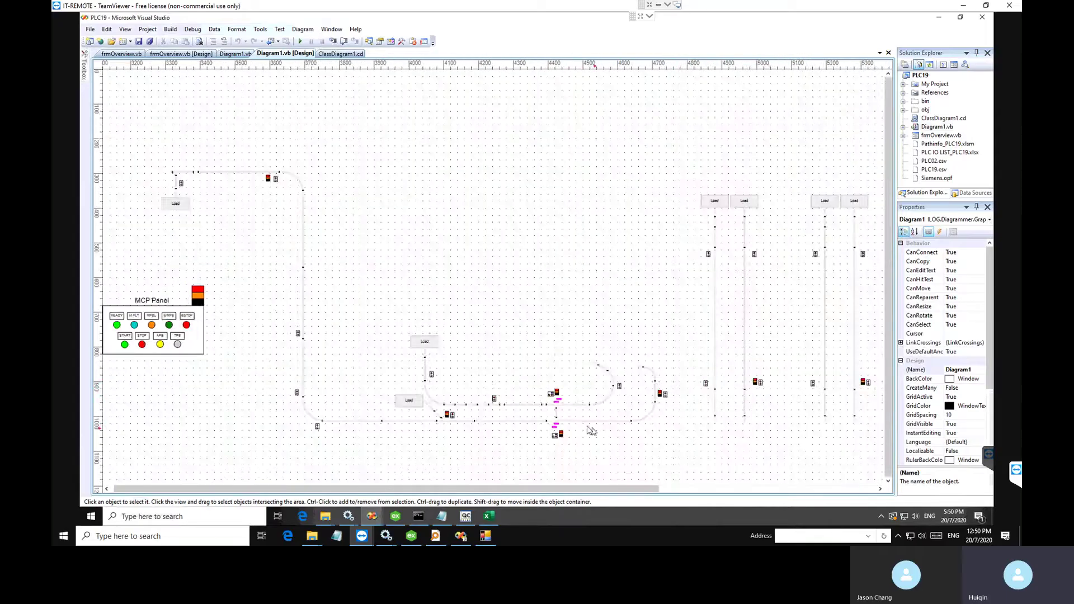
scroll(591, 430, "up", 3)
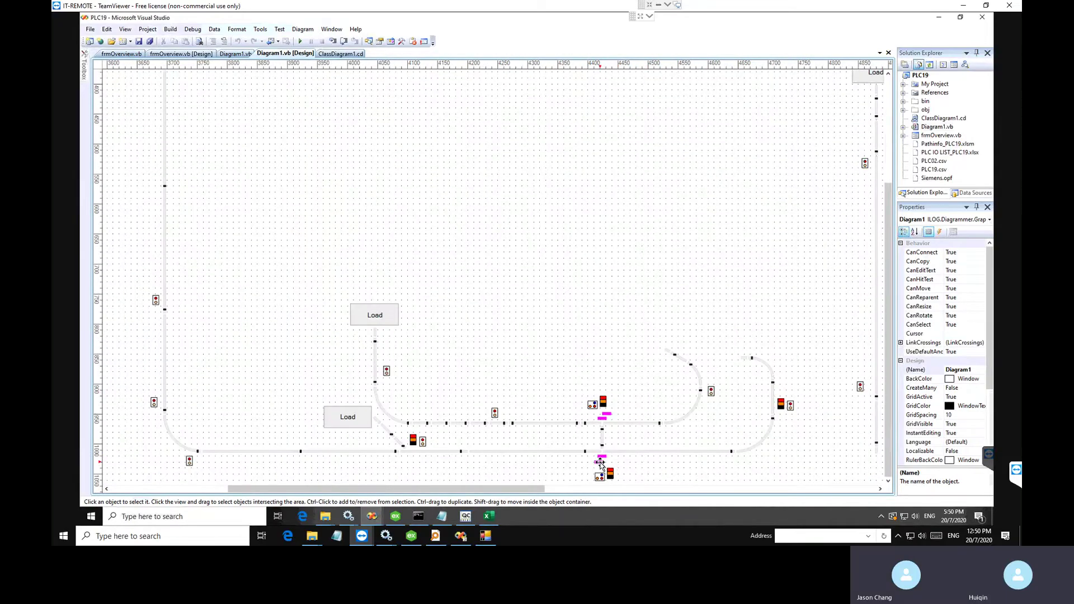
left_click(600, 462)
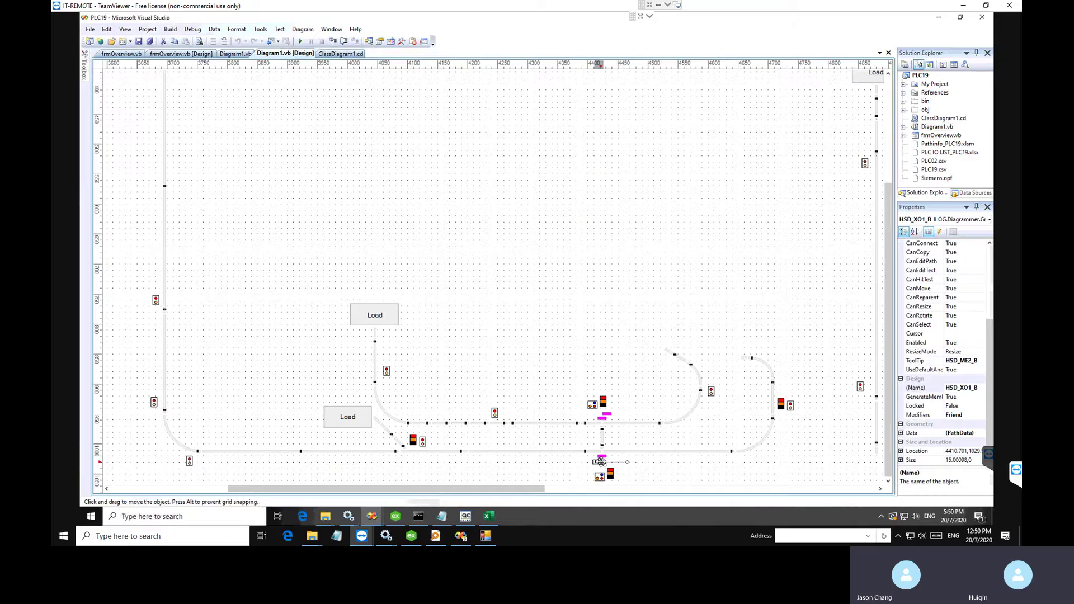
left_click(604, 457)
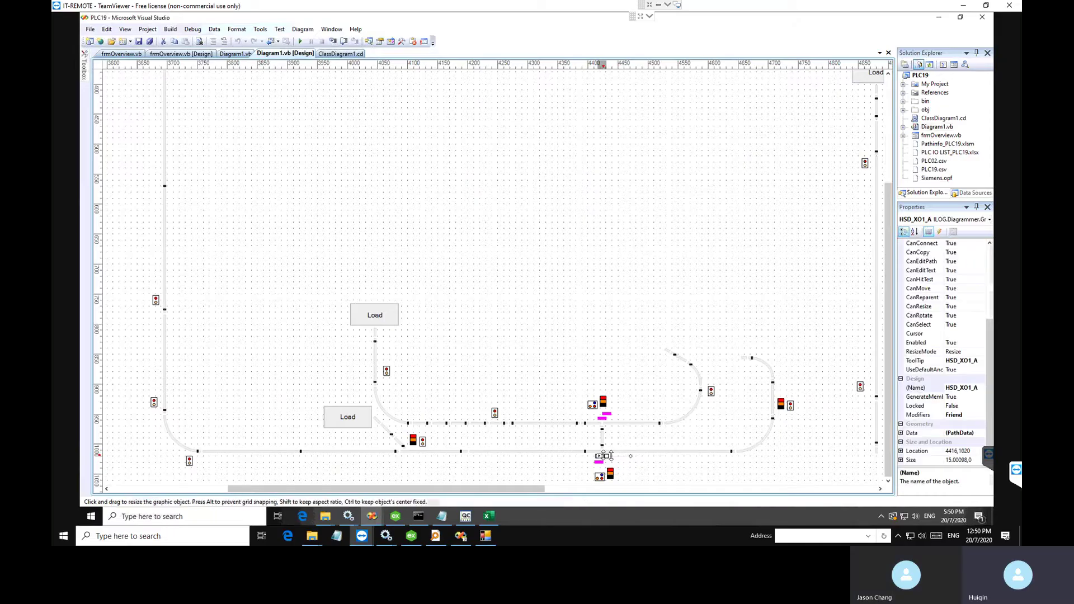
left_click(964, 360)
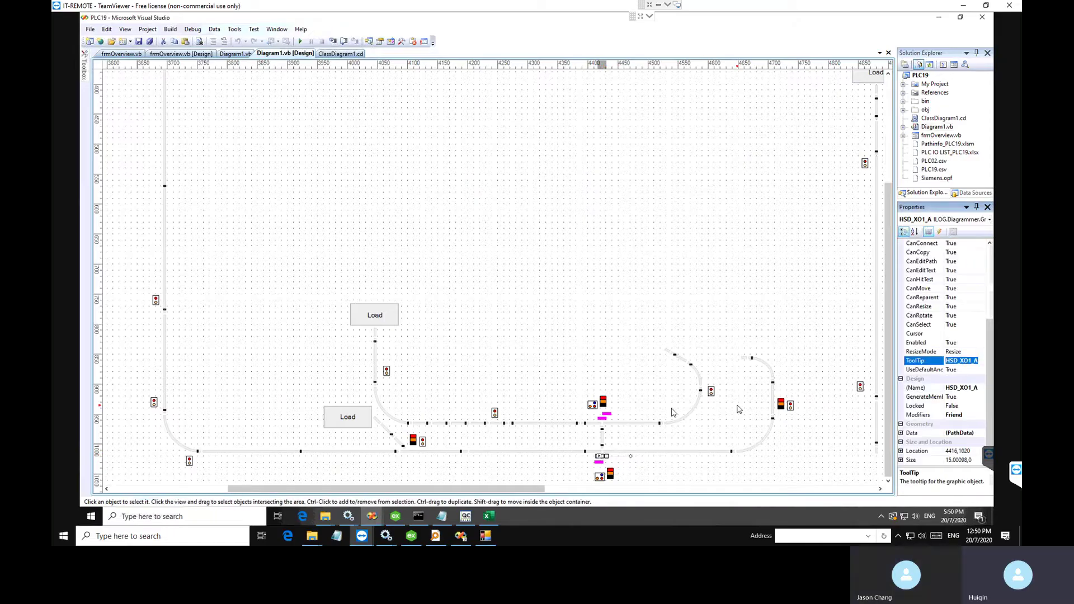
left_click(602, 418)
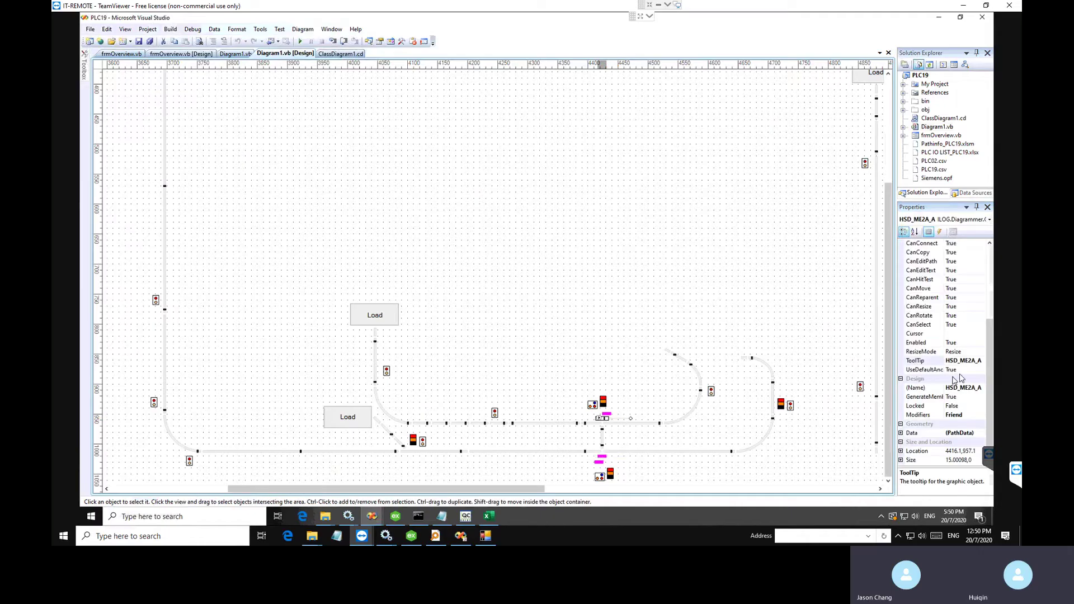
left_click(969, 361)
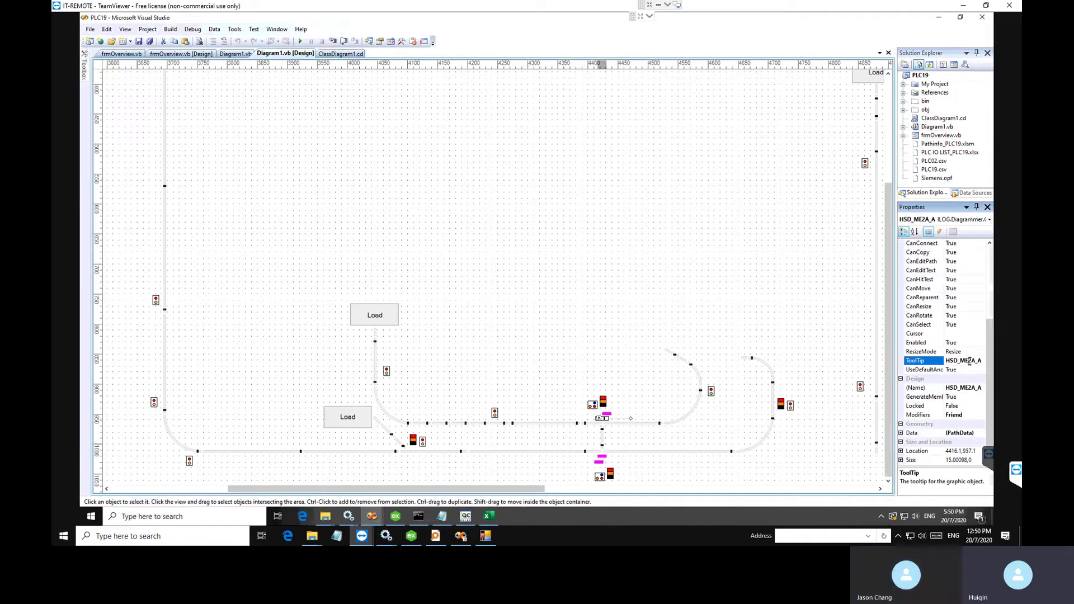
left_click(969, 361)
left_click(699, 317)
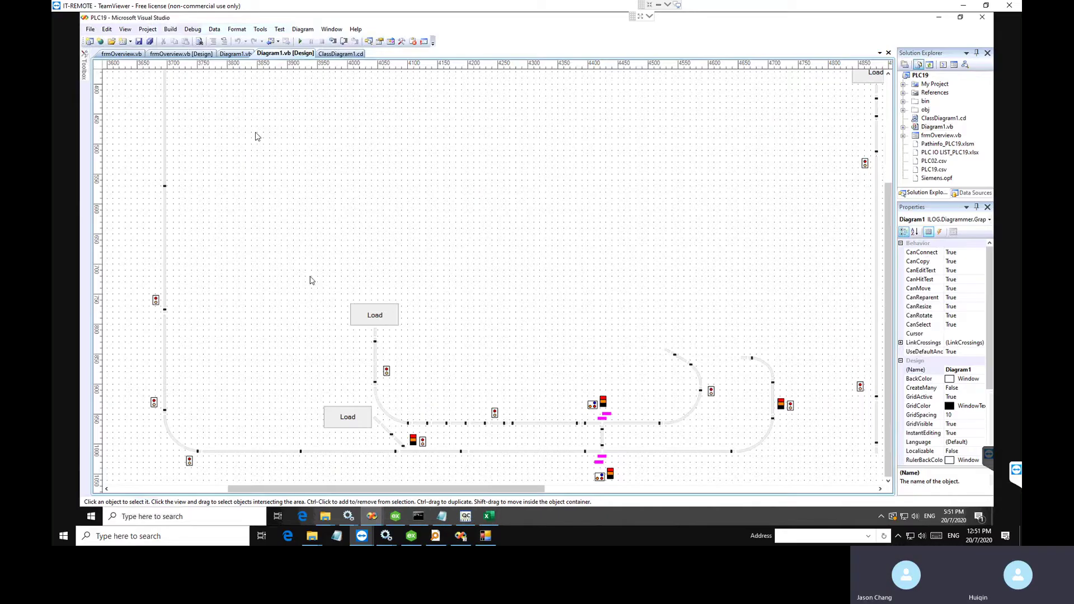
right_click(251, 112)
left_click(260, 115)
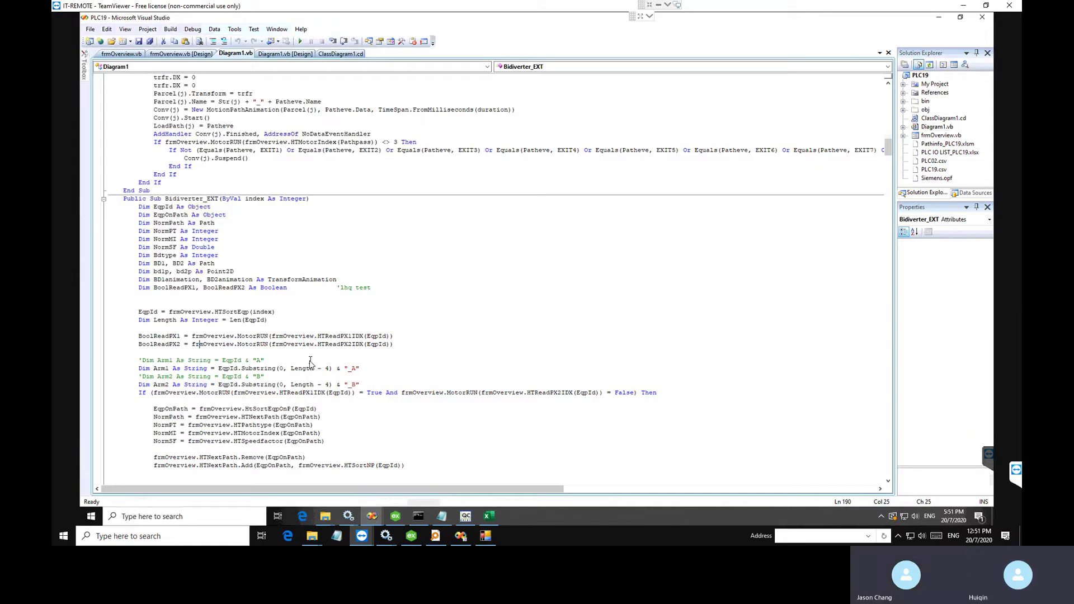
Step: Switch back to the Pathinfo_PLC19 workbook and discard the VSU/BD Name edit in cell M3
left_click(342, 55)
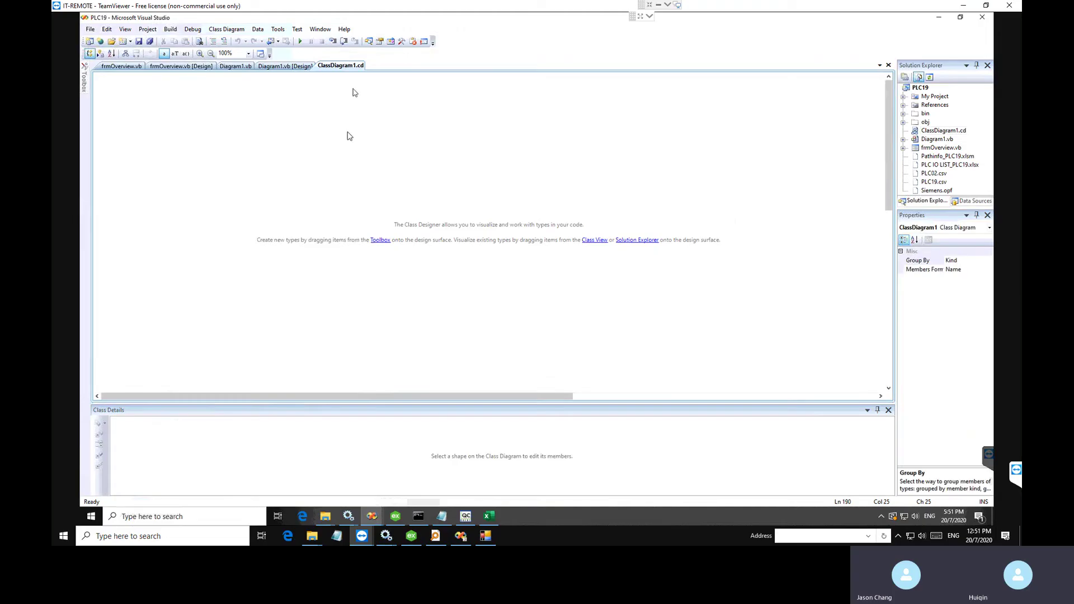
left_click(495, 516)
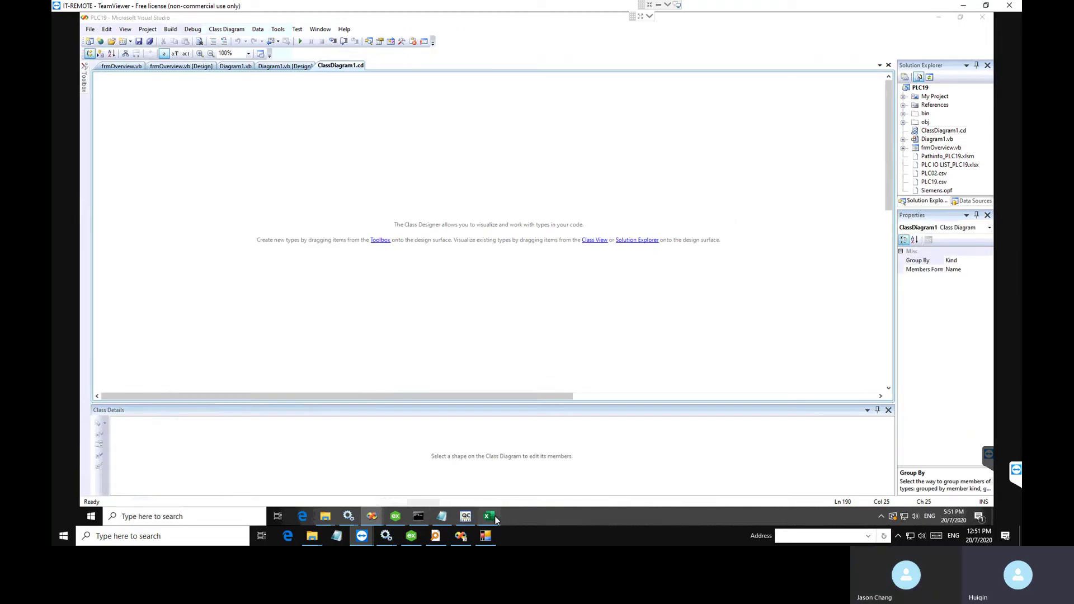
key("Escape")
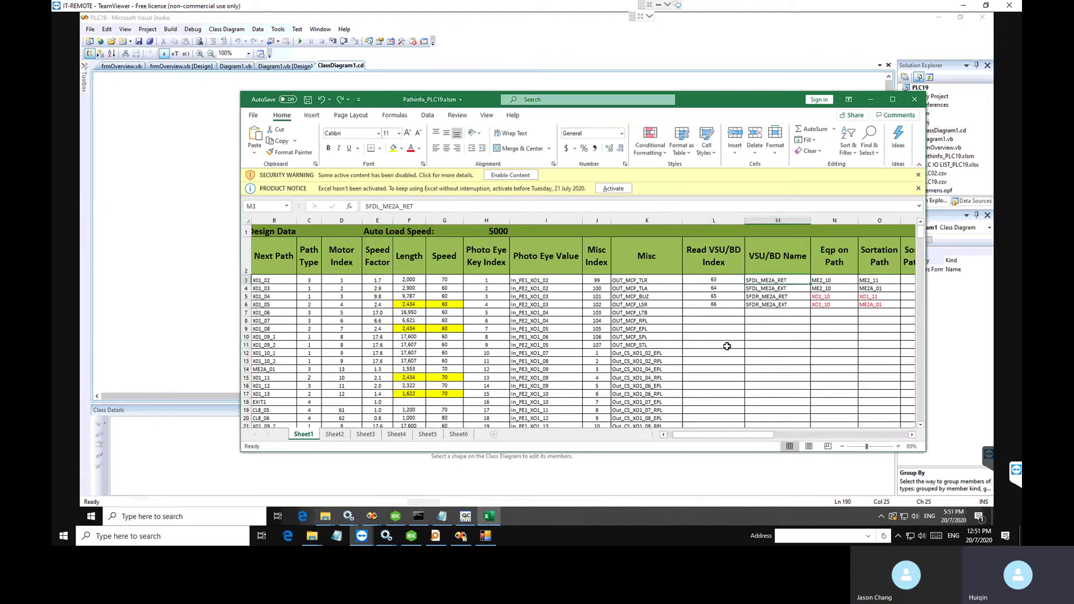
Step: Set the Path/Tail PE Index of the XO1_02 row in cell AA3 to 2 and save the workbook
key("Right")
key("Right")
key("Right")
key("Right")
key("Right")
key("Right")
key("Right")
key("Right")
key("Right")
key("Right")
key("Right")
key("Right")
key("Right")
key("Right")
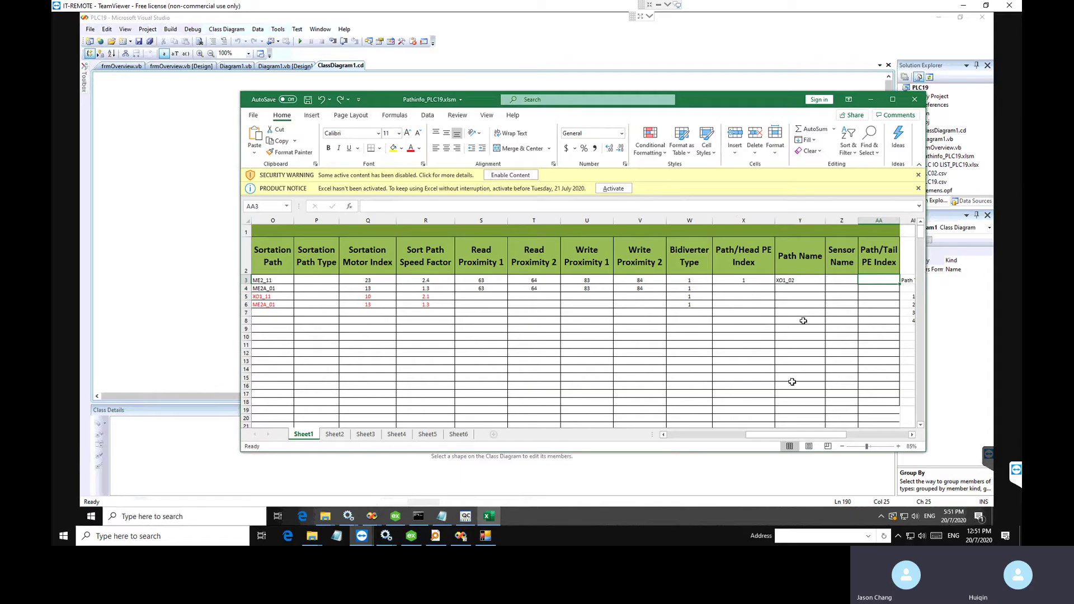
left_click_drag(778, 436, 813, 436)
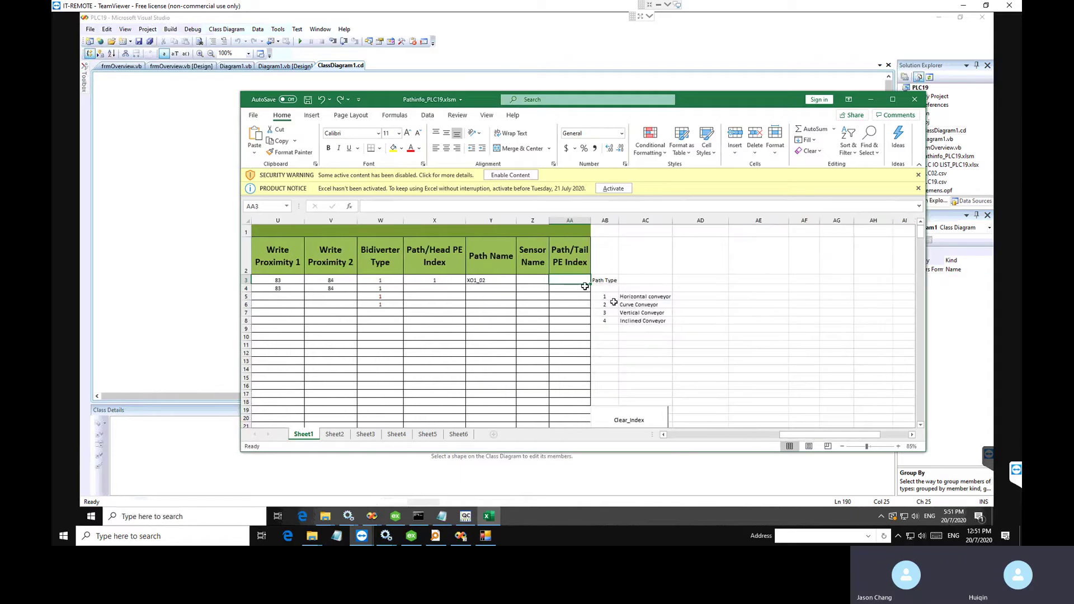
double_click(576, 281)
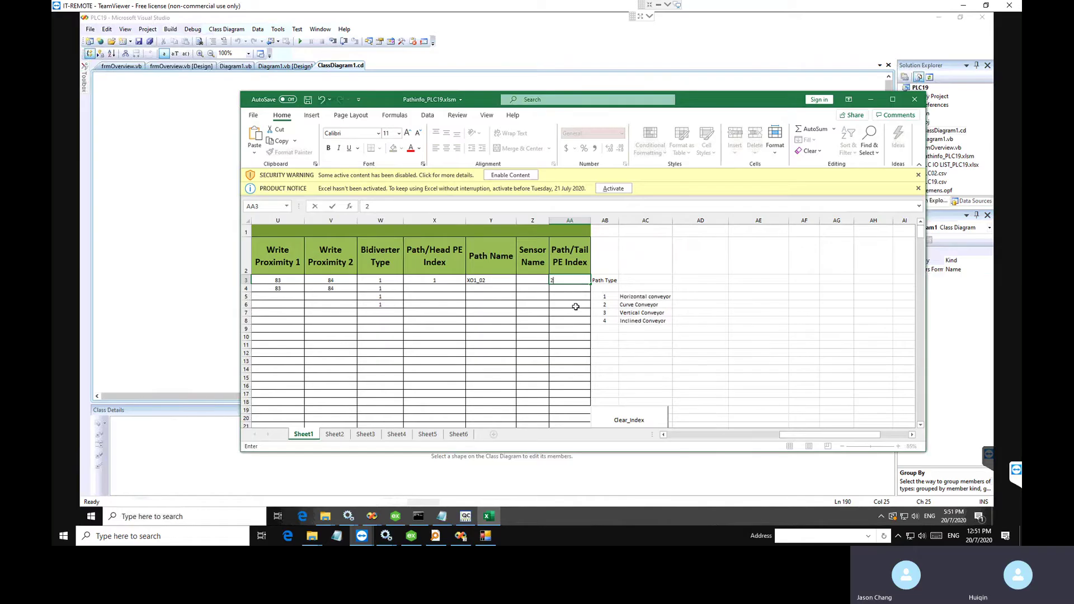
type("2")
left_click(575, 307)
key("ctrl+s")
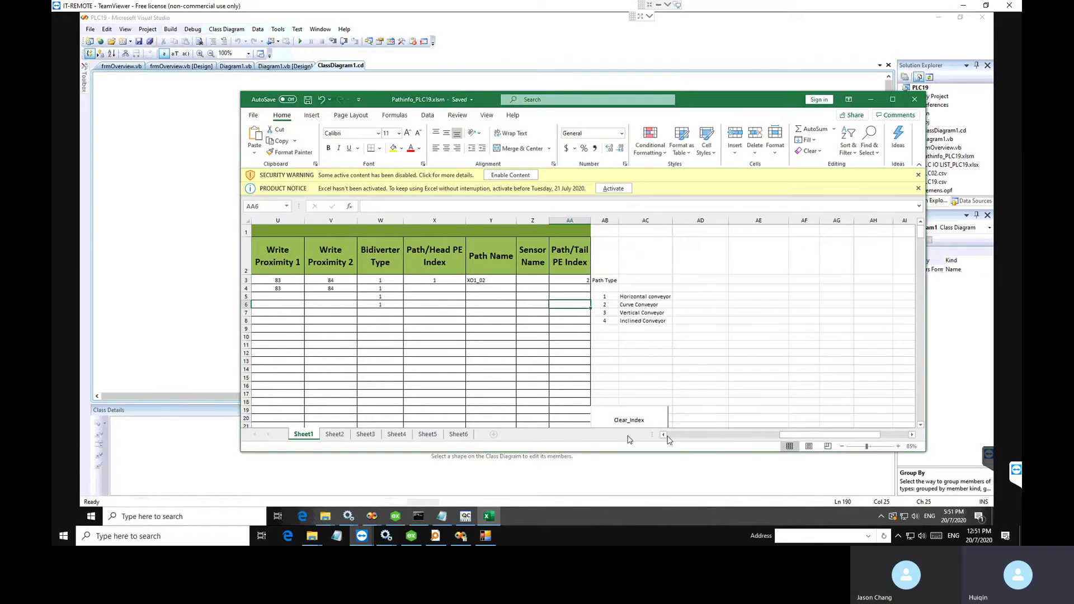
Step: Leave the workbook for Visual Studio and bring up the Diagram1 design view
left_click(722, 435)
left_click(234, 216)
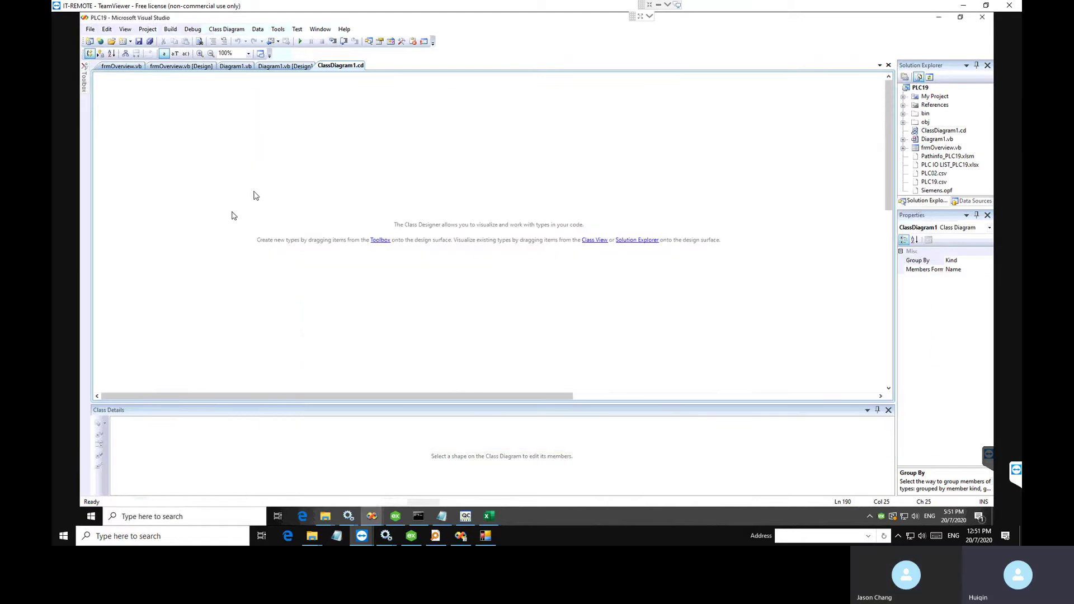
left_click(285, 67)
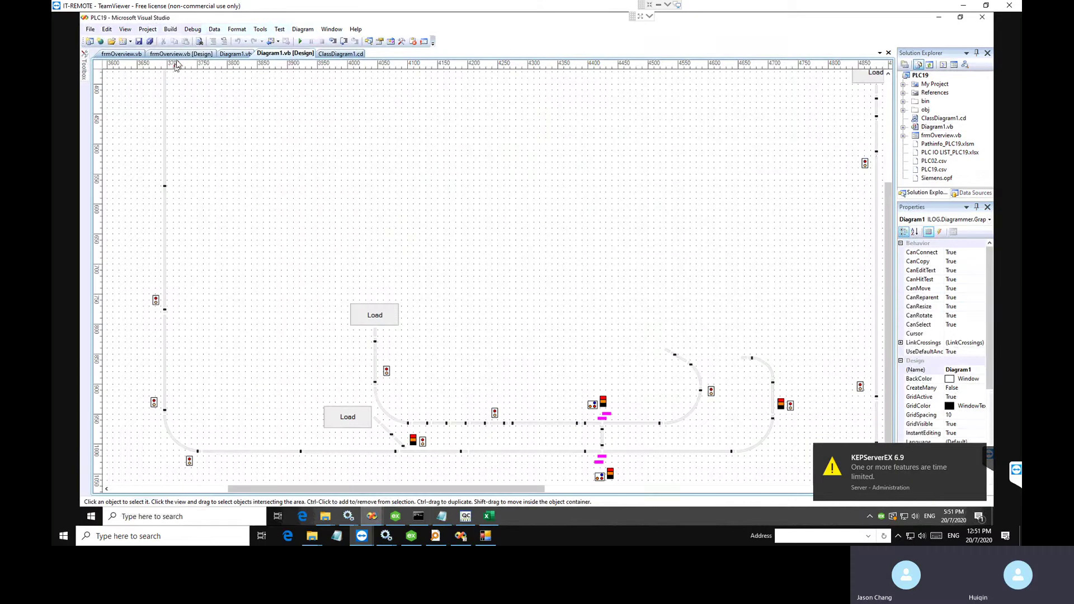
Step: Switch to KEPServerEX and export the PLC19 device's tags as PLC19.csv to the desktop's Cairo_Emulation folder
left_click(370, 516)
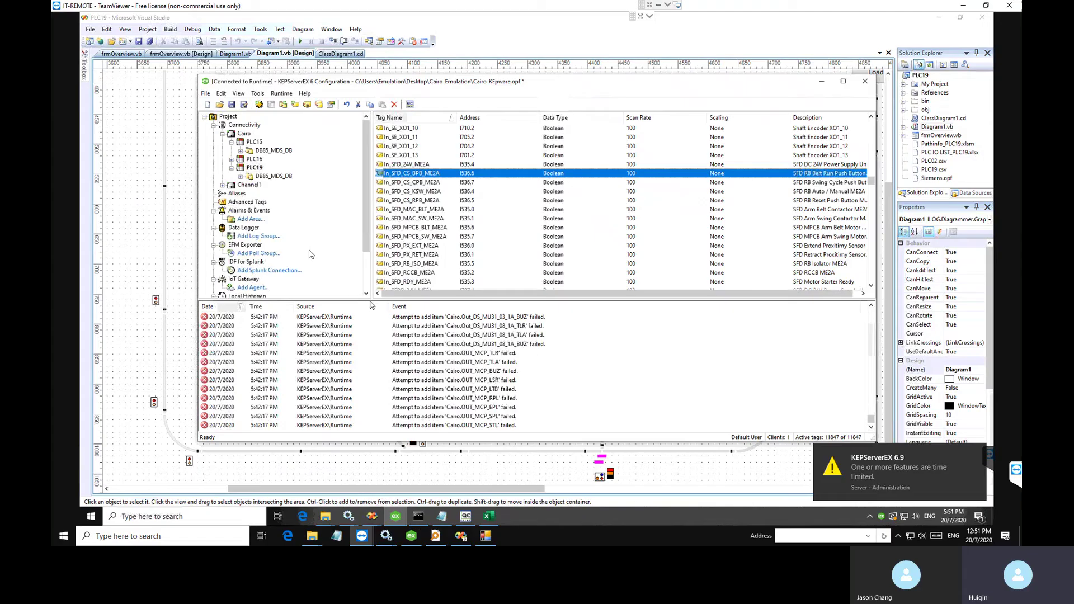
right_click(256, 168)
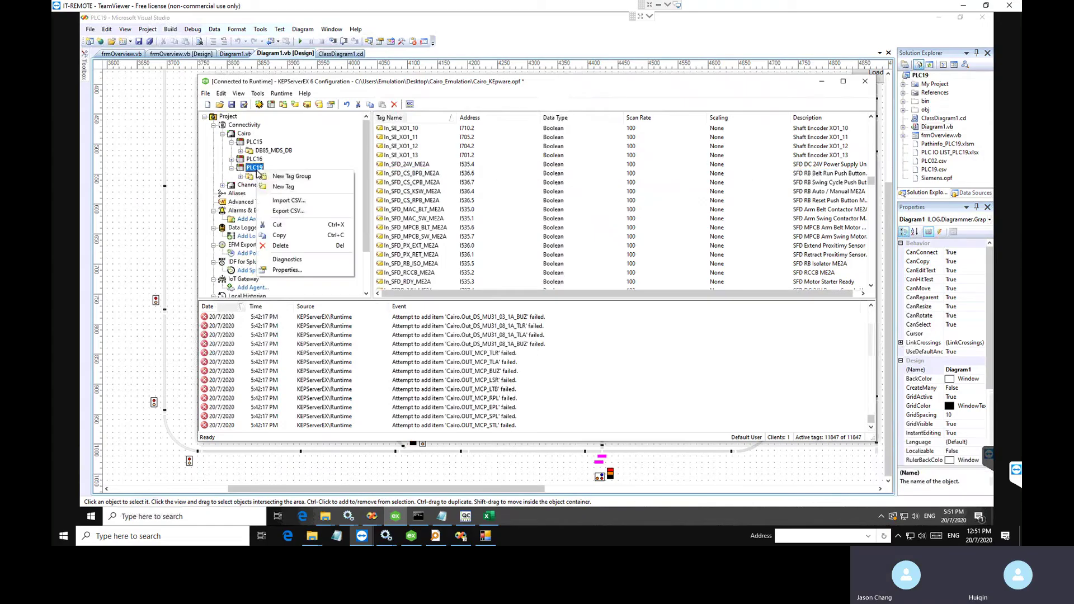
left_click(284, 213)
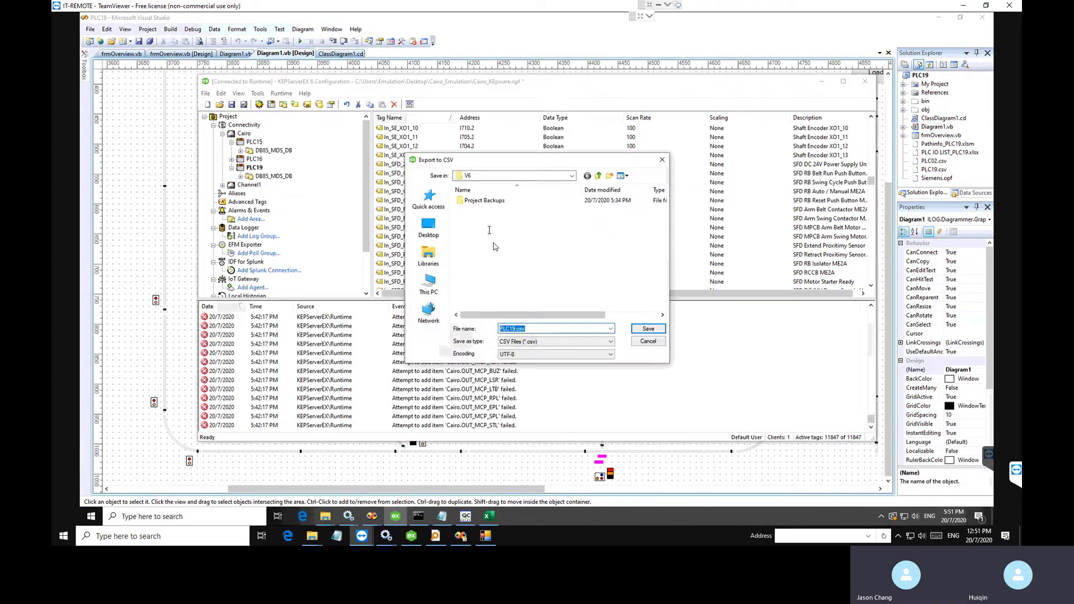
left_click(428, 227)
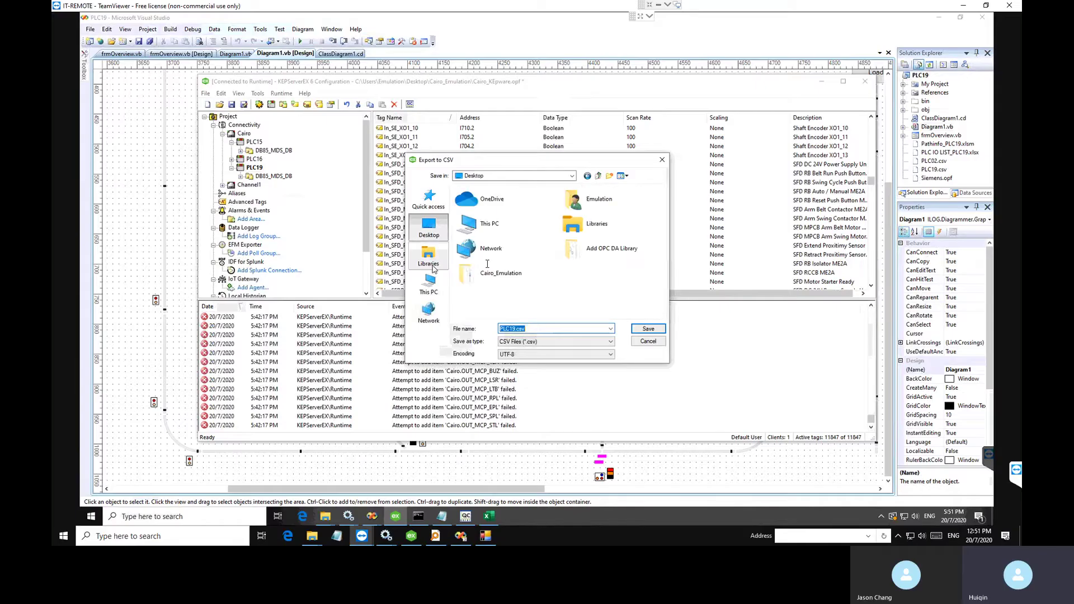
double_click(502, 273)
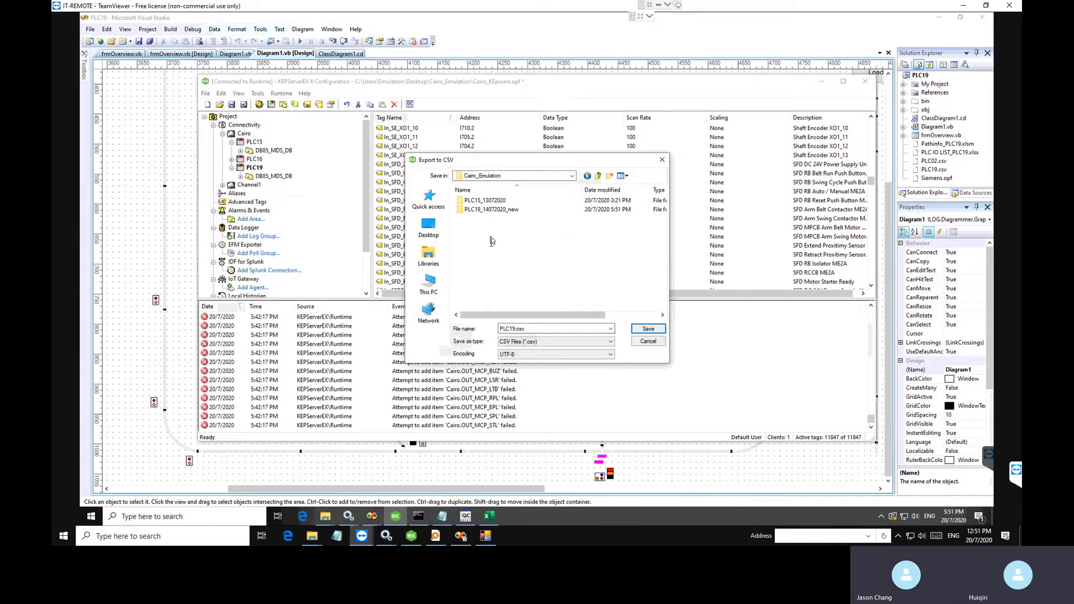
left_click(648, 329)
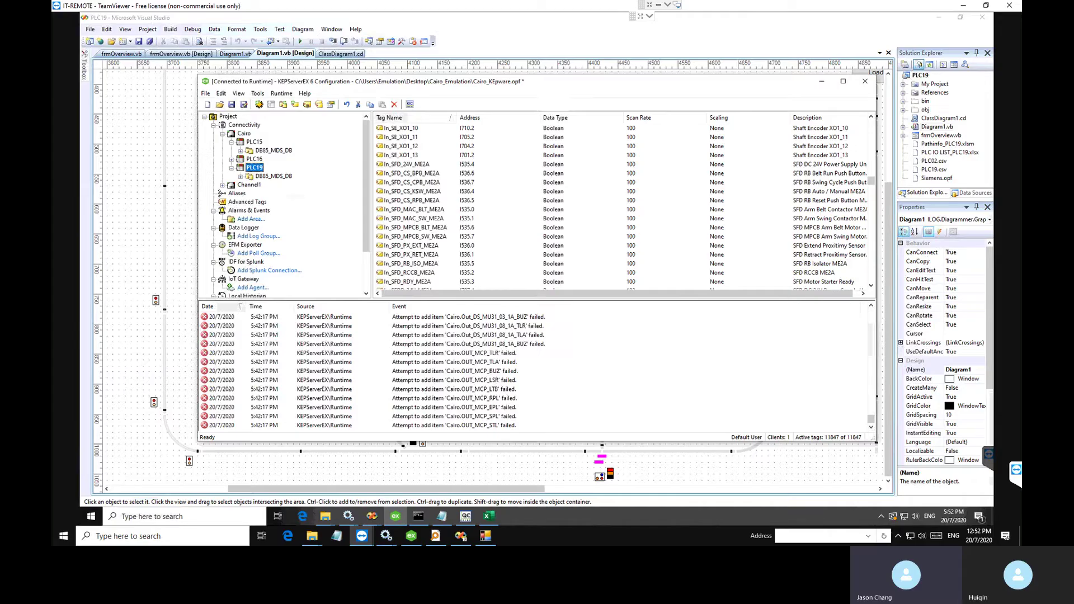
Step: Browse the PLC19 tag list from the In_SFD tags for ME2A on to the Out_CS tags
left_click(424, 219)
left_click(421, 238)
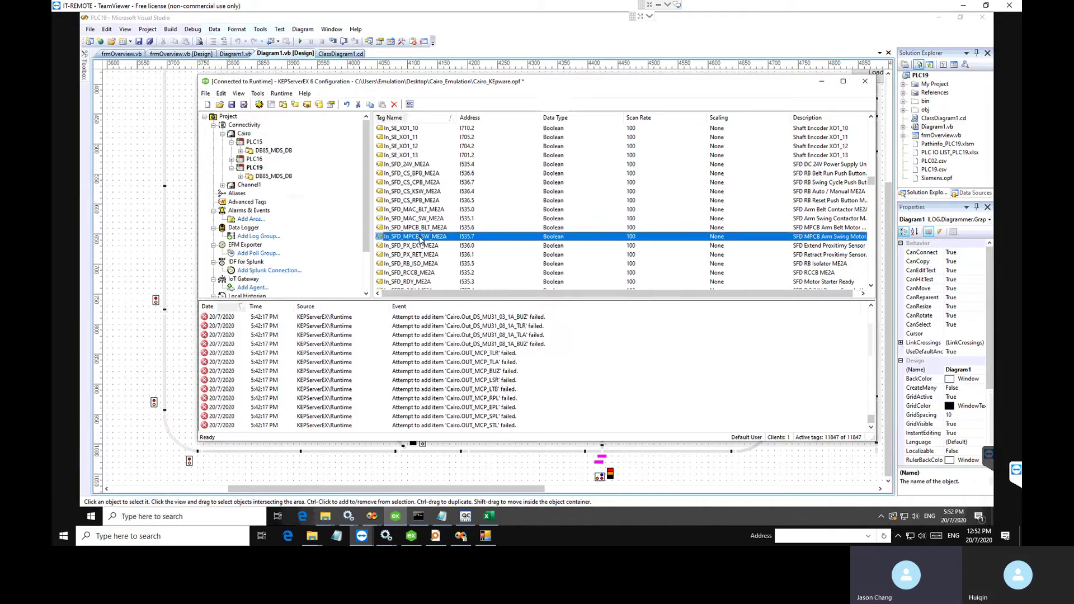
key("Page_Up")
scroll(420, 238, "down", 10)
scroll(421, 238, "down", 10)
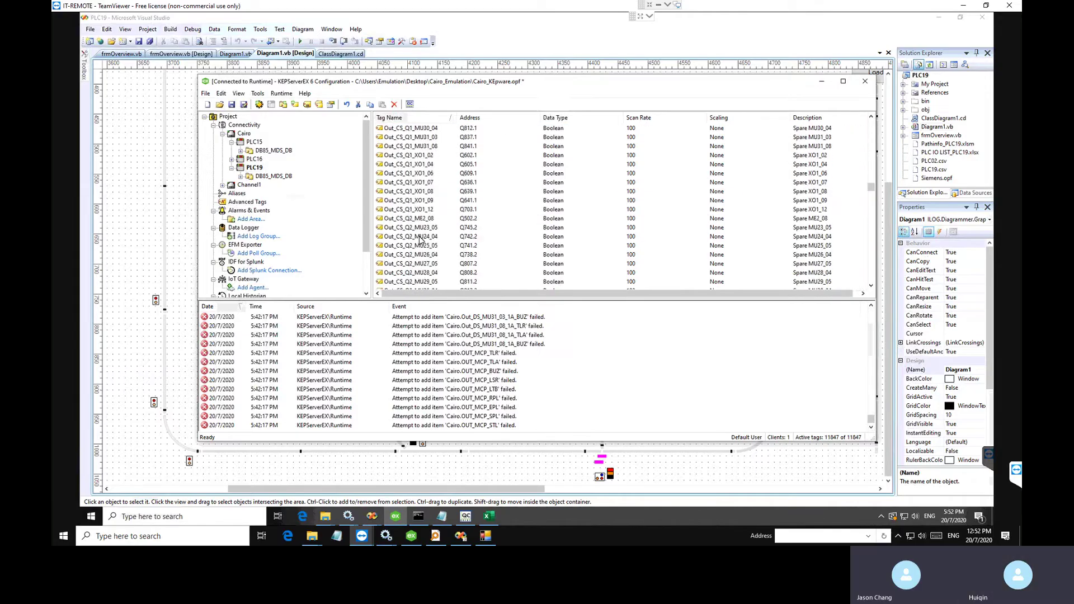
Step: Review the PLC19 device's addressing, communication and tag generation properties, including the On Device Startup options, and close them without changes
right_click(251, 168)
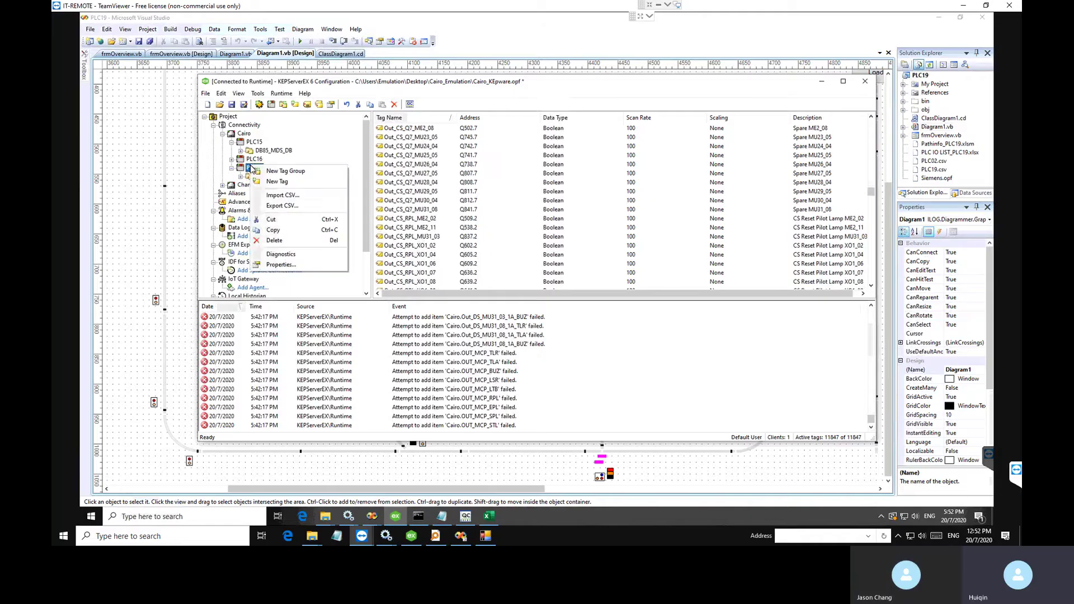
left_click(282, 265)
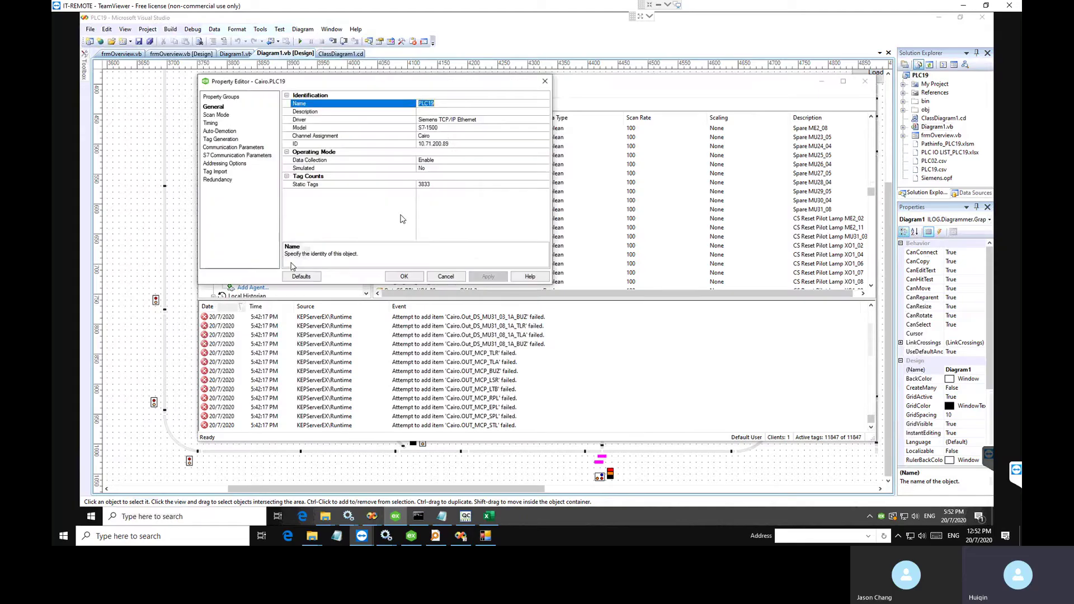
left_click(218, 171)
left_click(234, 164)
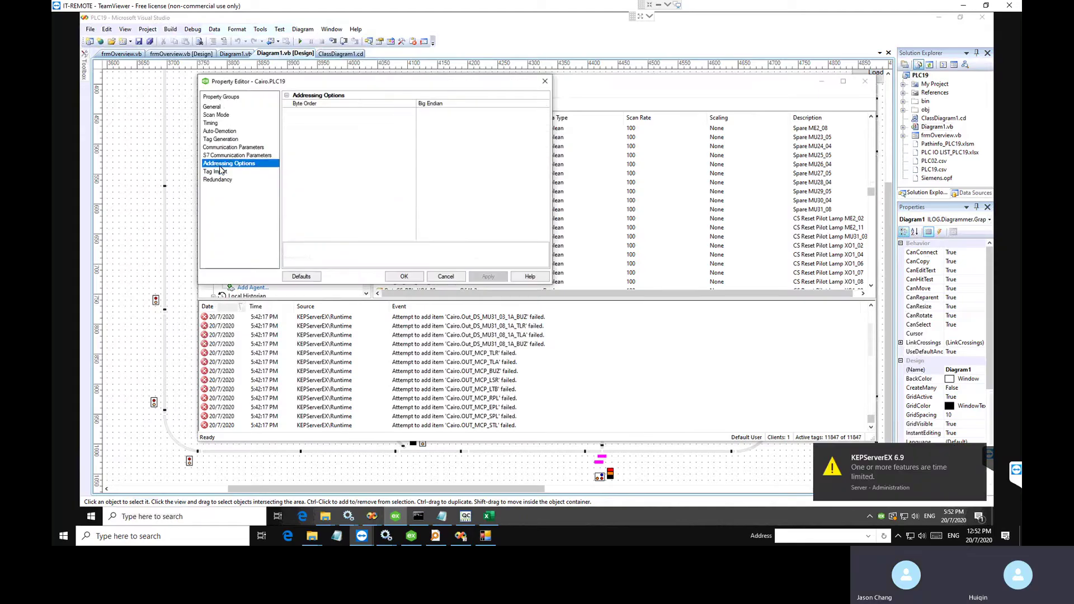
left_click(229, 156)
left_click(235, 148)
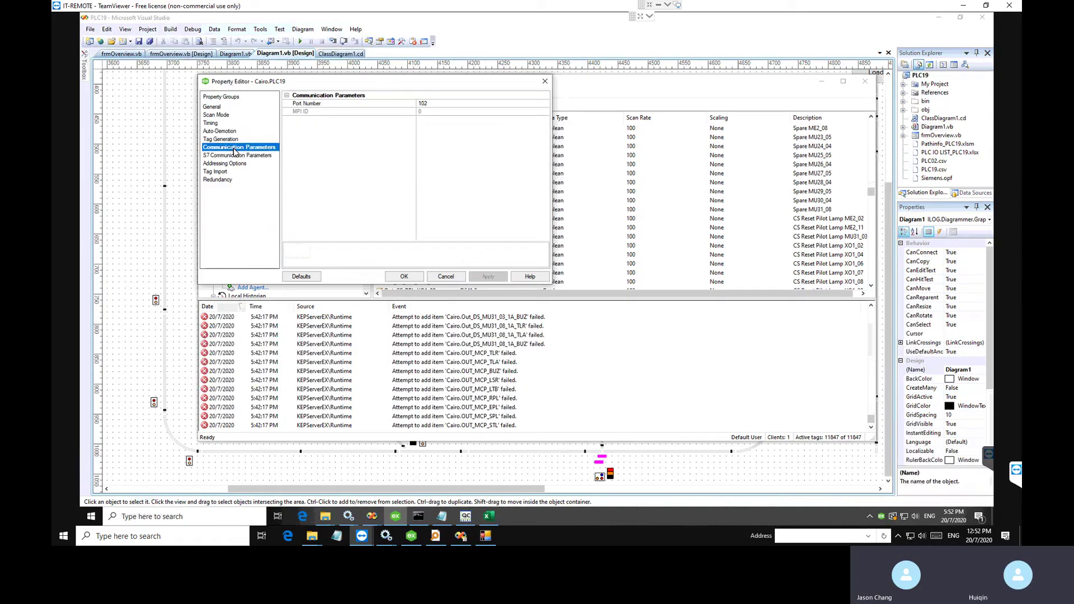
left_click(234, 140)
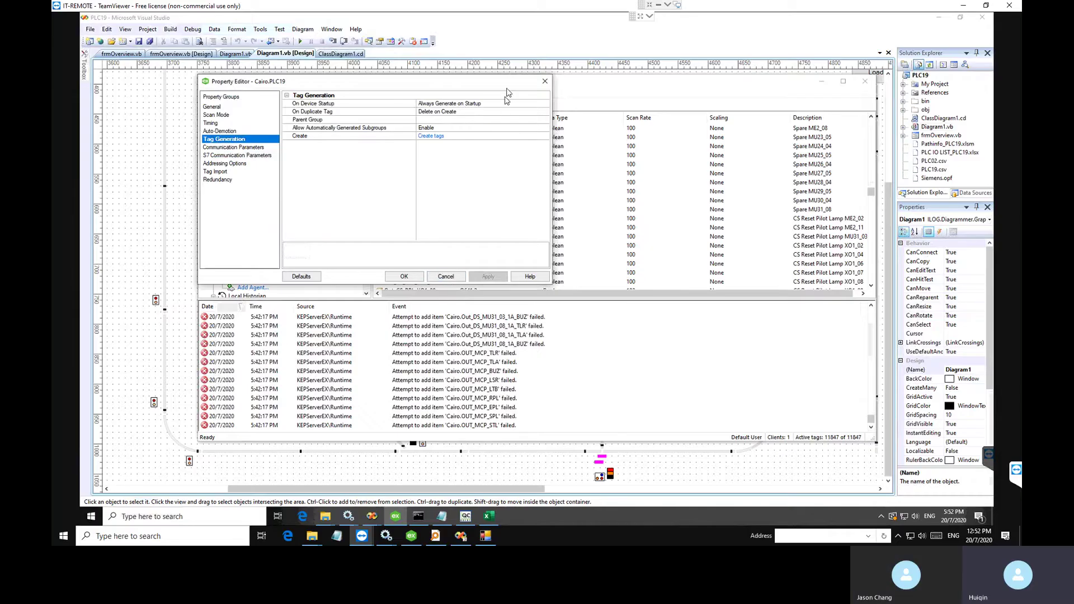
left_click(512, 103)
left_click(546, 104)
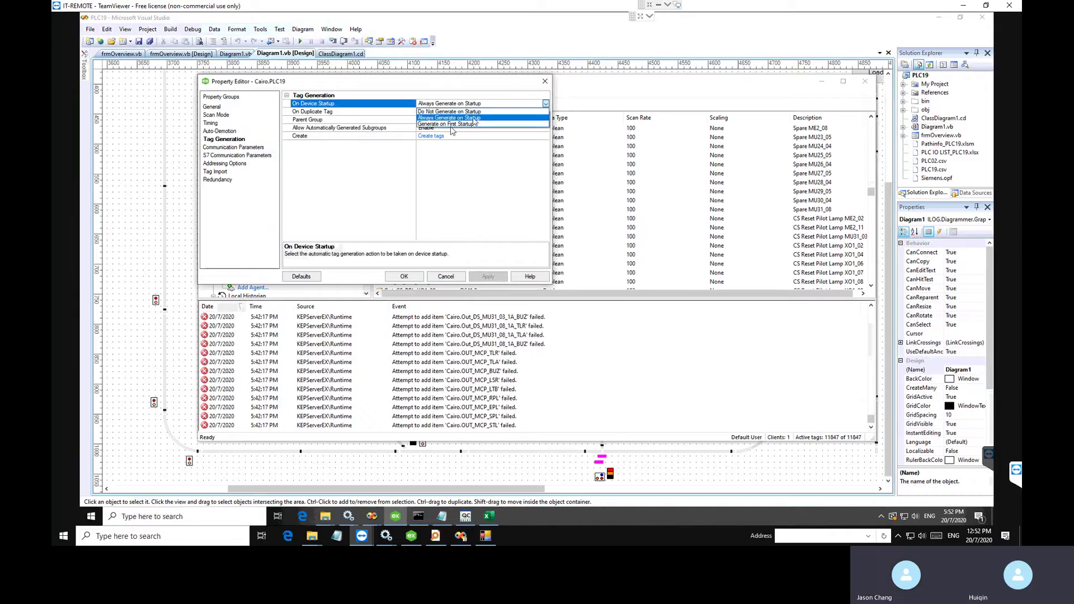
left_click(456, 281)
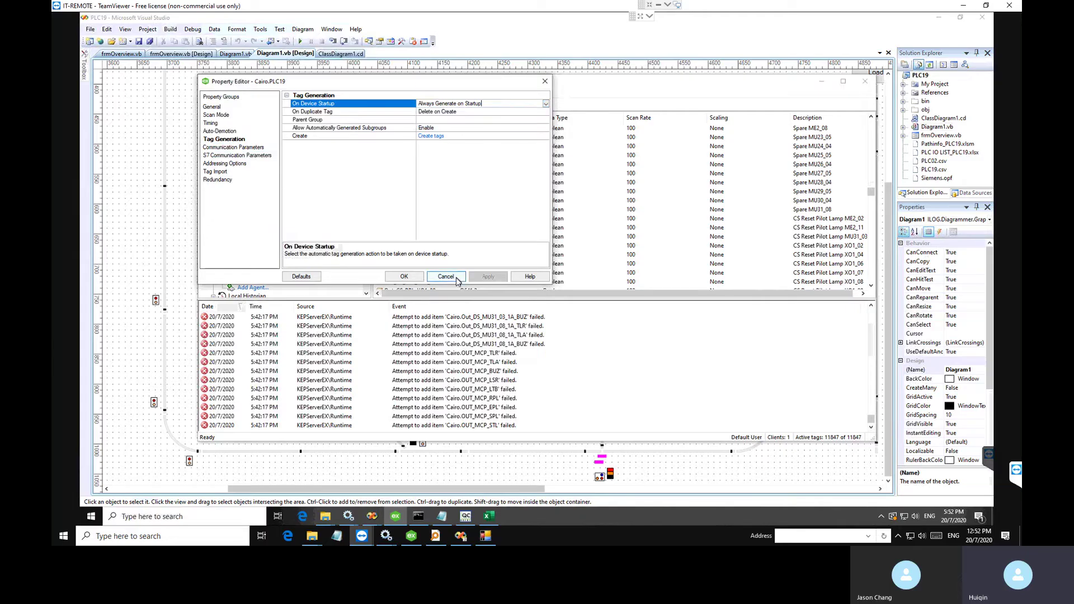
left_click(446, 276)
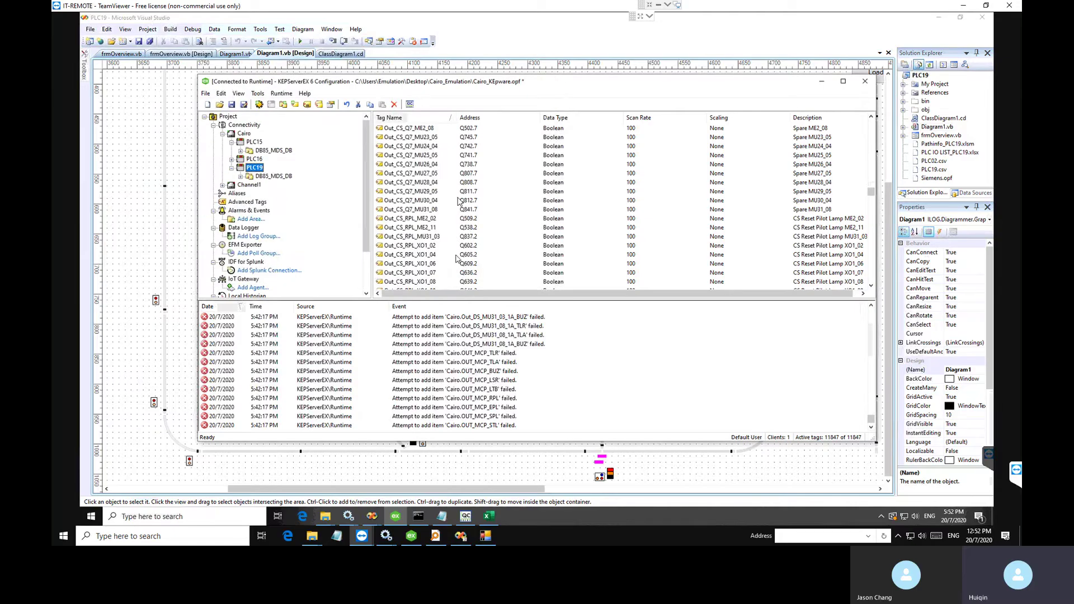
Step: Reverse the sort order of the PLC19 tag names and look through the In_SFDR tags for ME2A
left_click(418, 118)
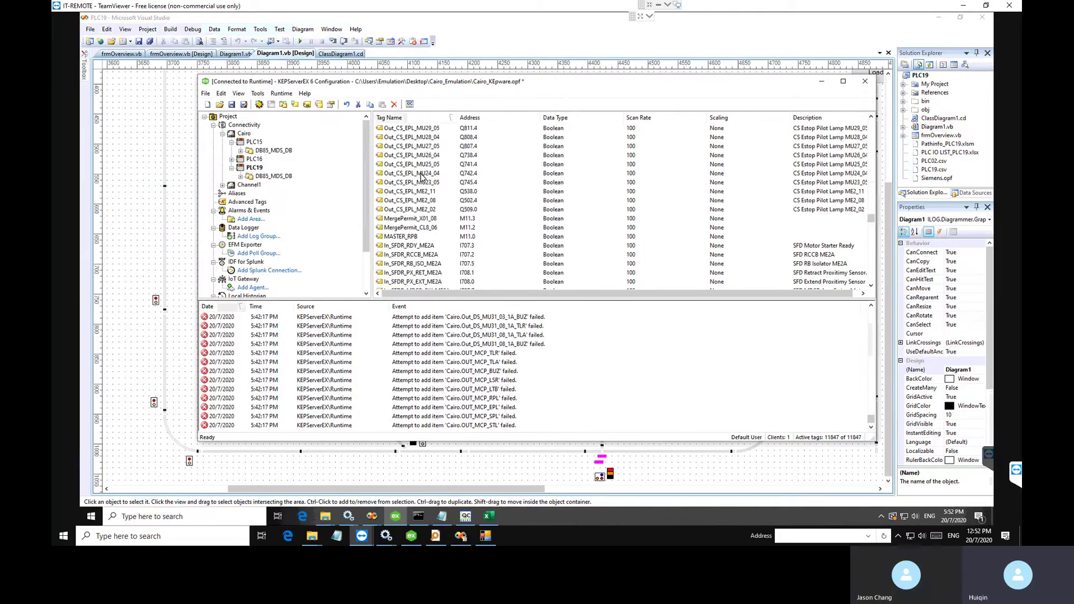
scroll(421, 176, "down", 1)
scroll(417, 187, "down", 2)
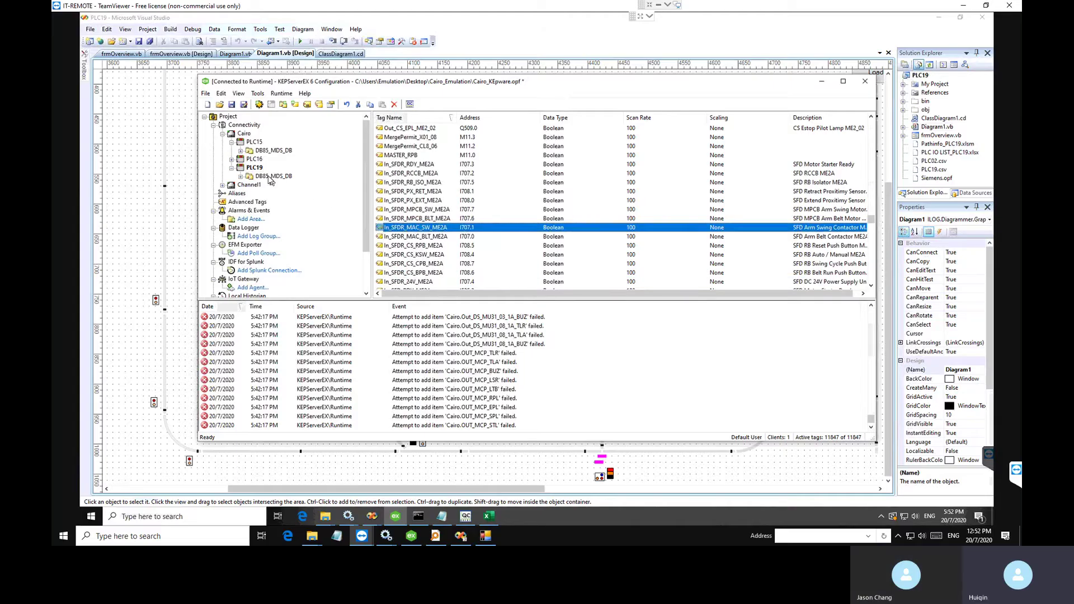
Step: Reopen the PLC19 device properties and check the Tag Generation choices for On Device Startup
right_click(256, 168)
left_click(289, 266)
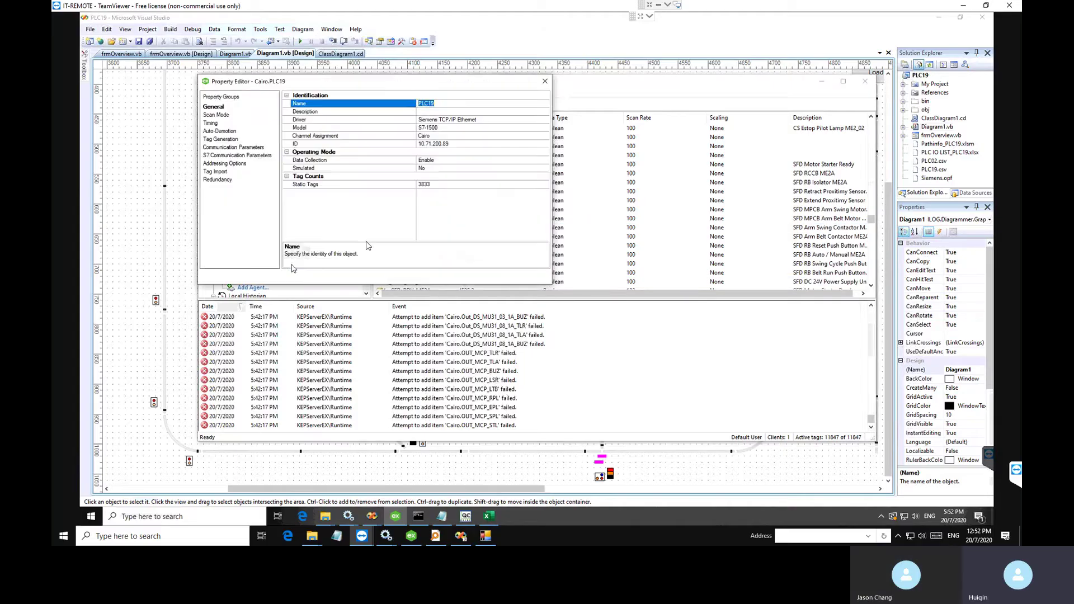
left_click(236, 148)
left_click(224, 139)
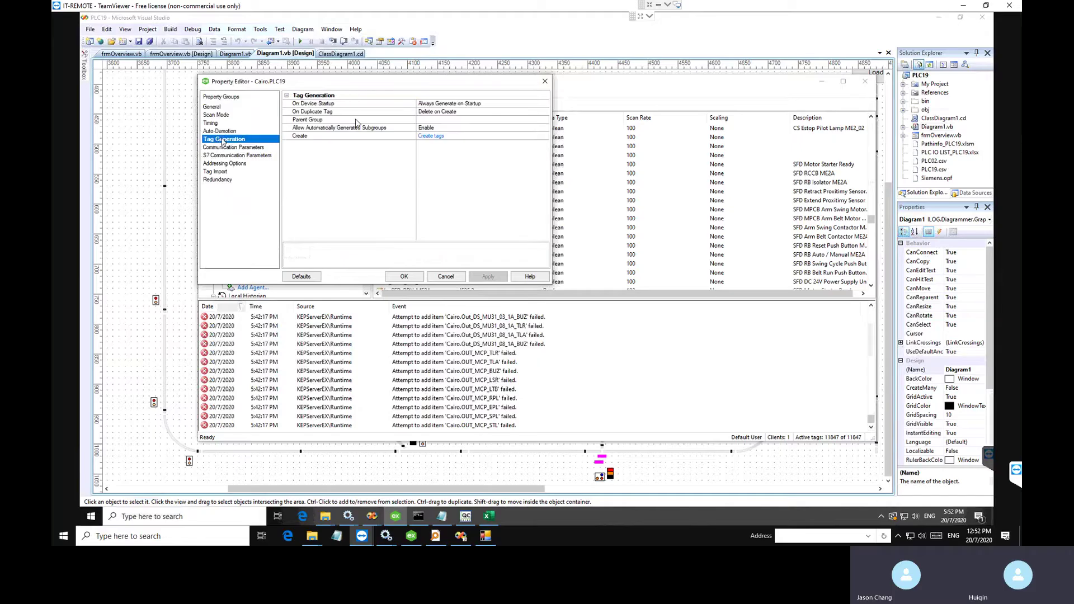
left_click(462, 105)
left_click(462, 105)
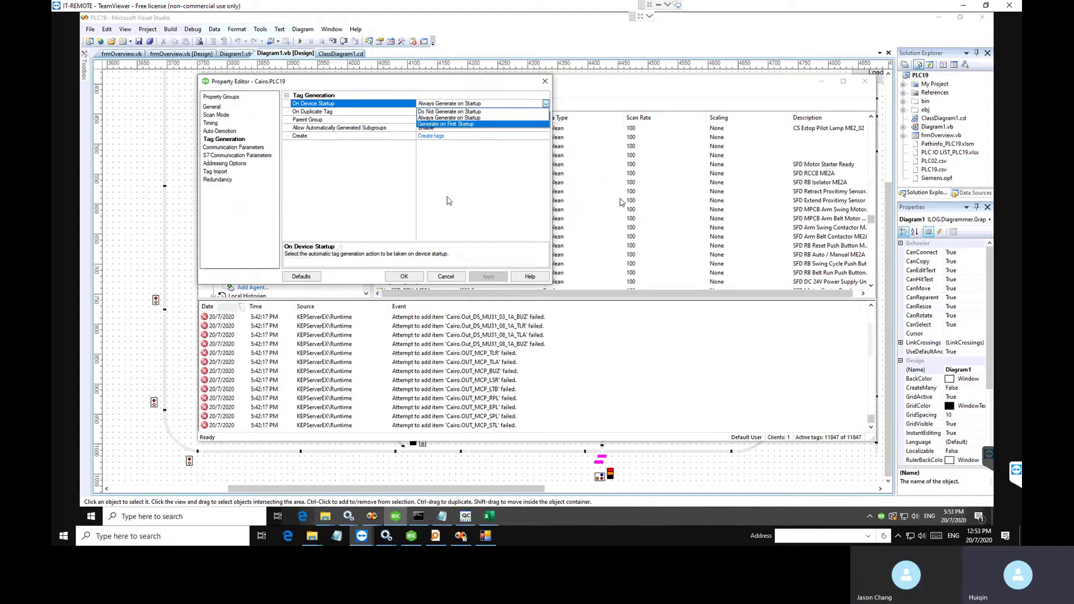
key("Escape")
Step: Check the PLC19 S7 communication parameters and the TIA Portal Exporter file path used for tag import, then cancel the properties
left_click(234, 156)
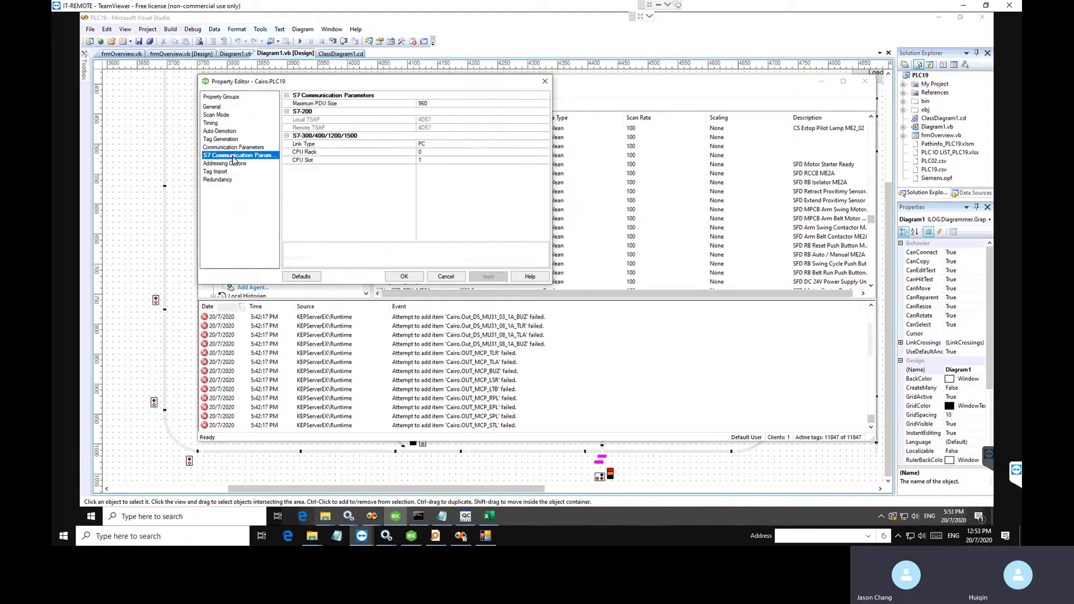
left_click(226, 172)
left_click(469, 104)
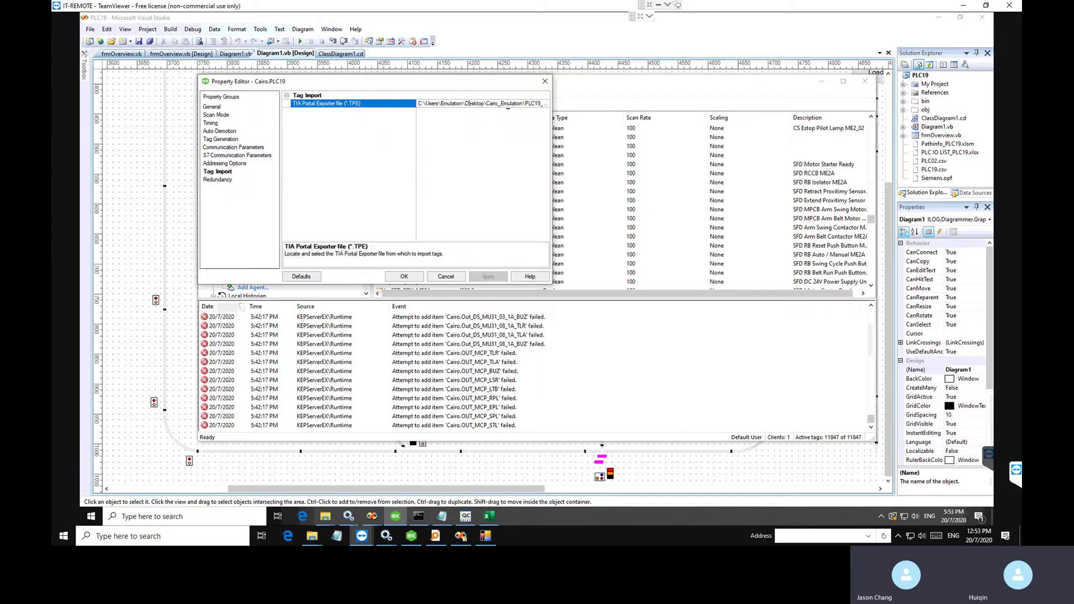
left_click_drag(598, 102, 610, 101)
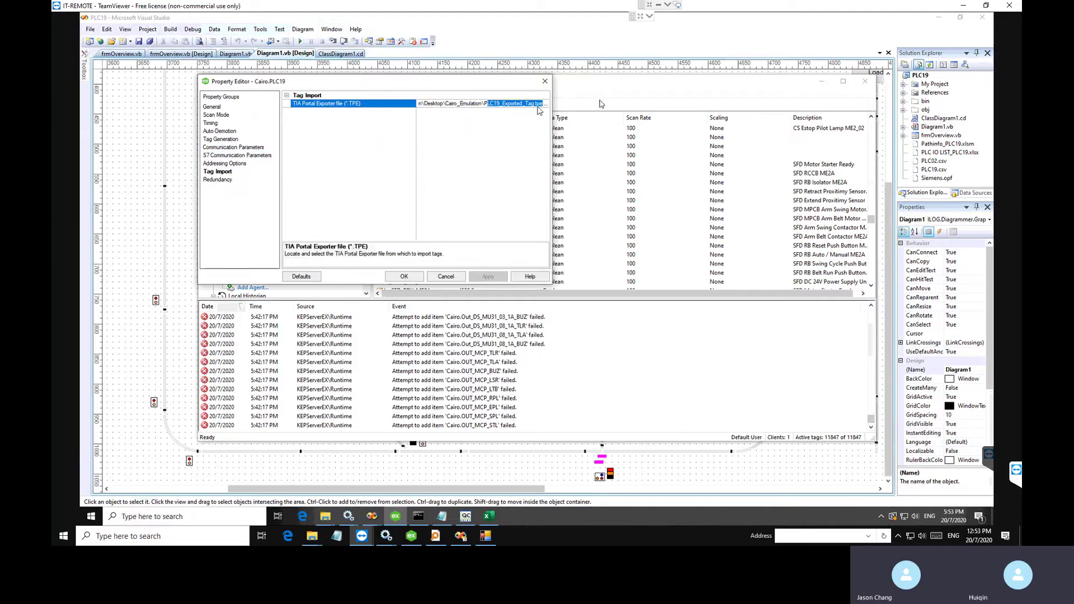
left_click_drag(485, 106, 544, 106)
left_click(445, 277)
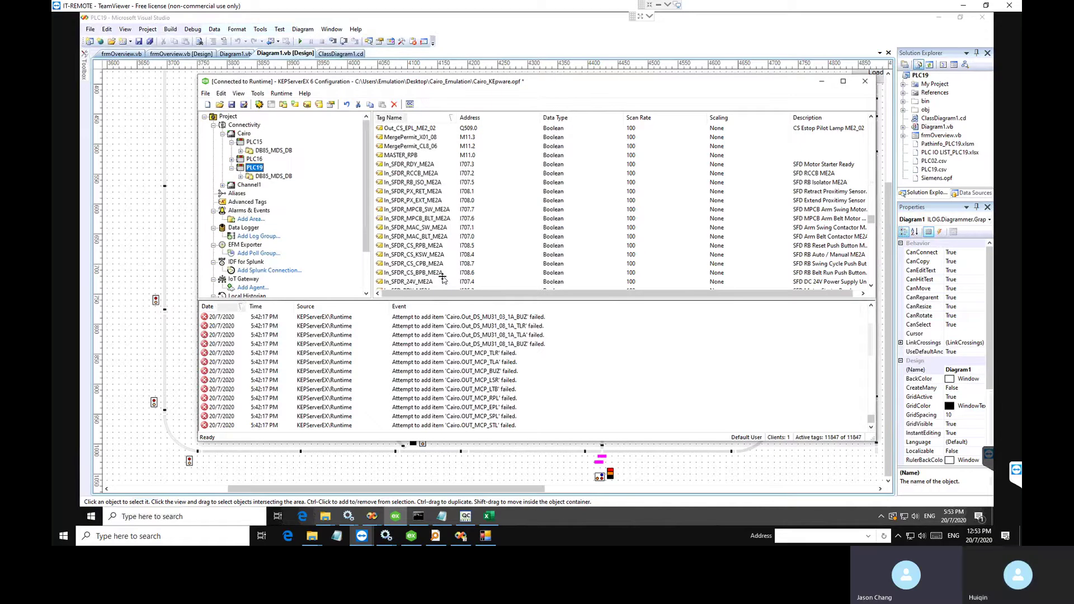
Step: Examine the In_SFD tags for ME2A, comparing the belt and swing contactor, MPCB and proximity sensor signals
scroll(431, 240, "up", 4)
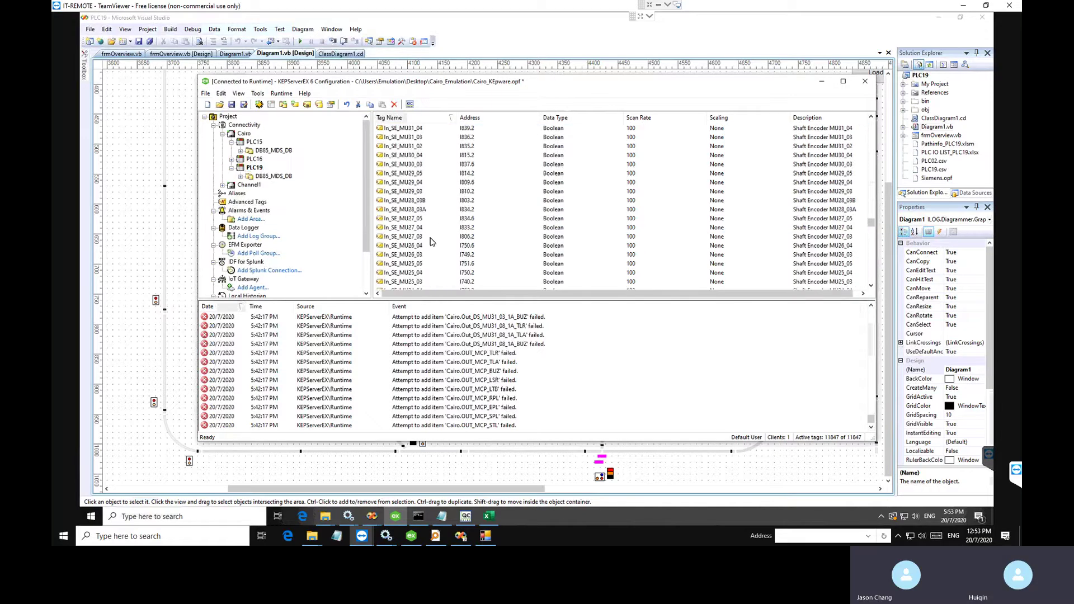
left_click(432, 237)
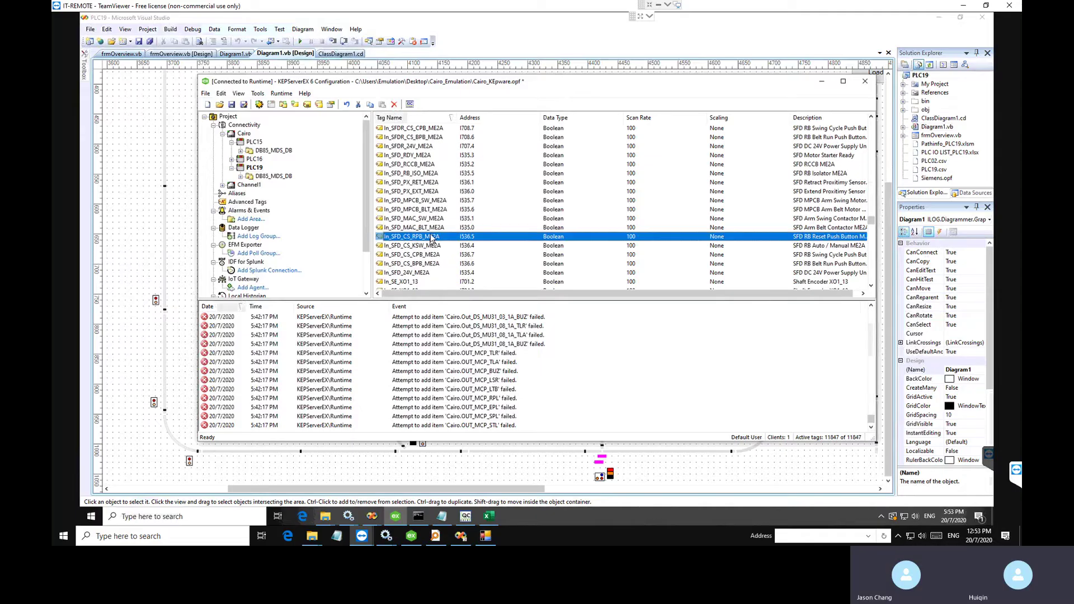
left_click(433, 211)
left_click(438, 228)
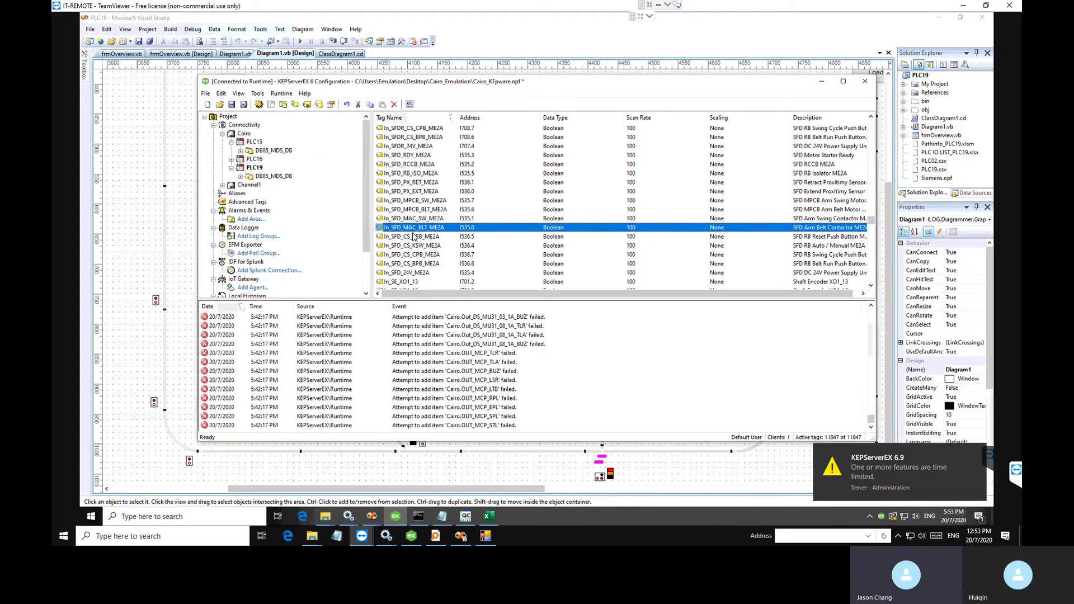
left_click(417, 185)
left_click(420, 200)
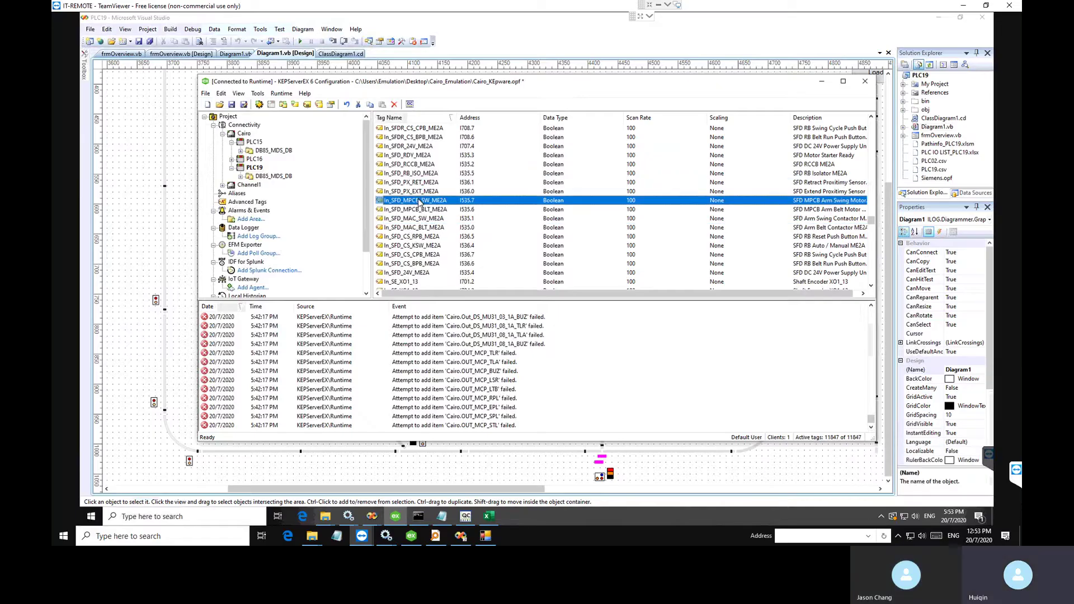
left_click(419, 193)
left_click(418, 210)
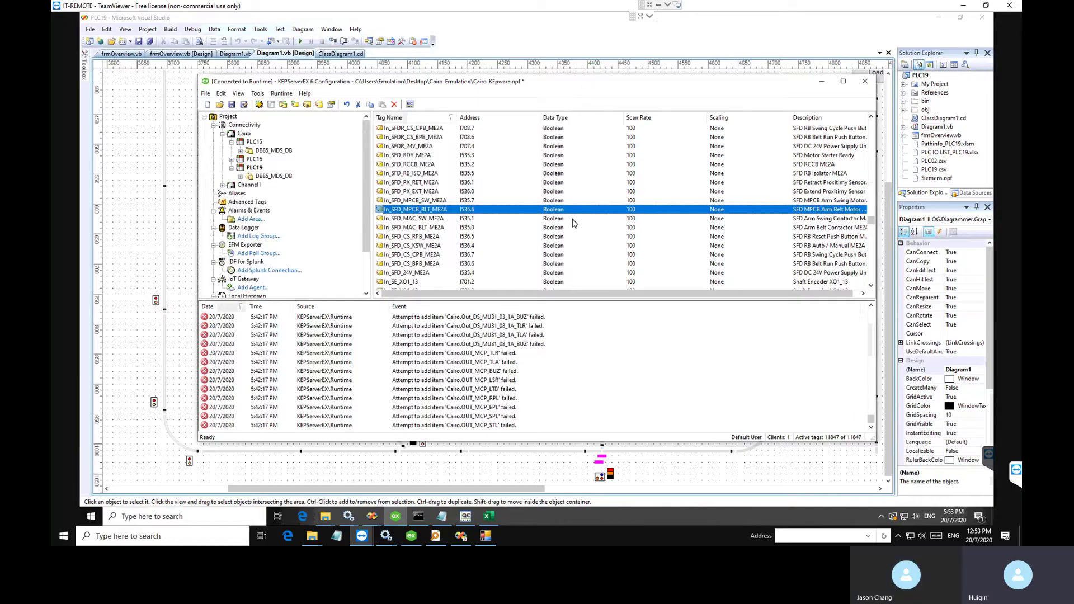
Step: Switch to OPC Quick Client and view the items of the Cairo.PLC19.DB85_MDS_DB group
left_click(822, 81)
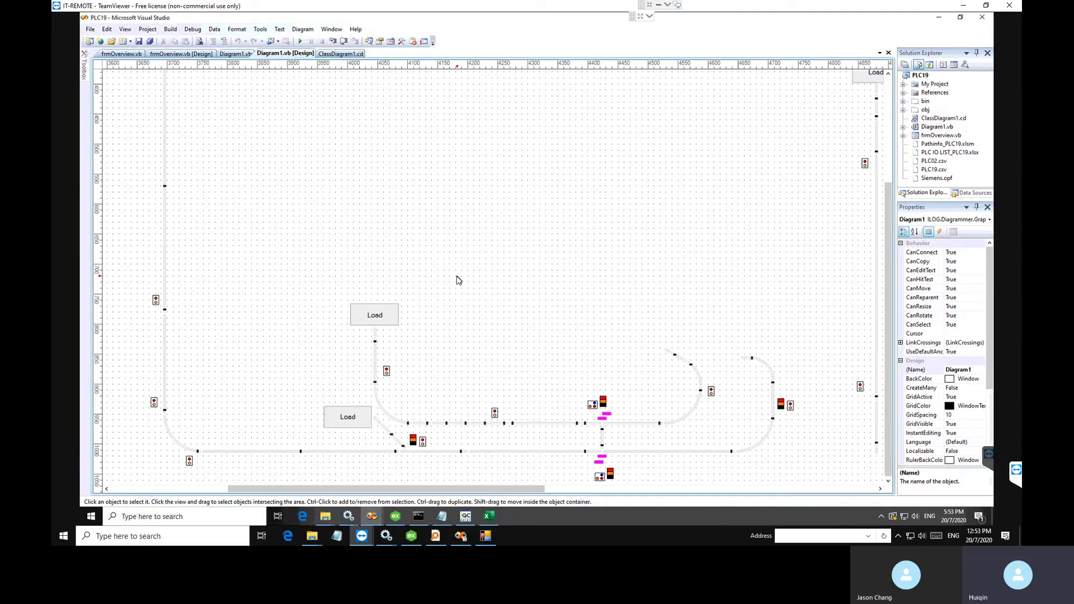
left_click(395, 517)
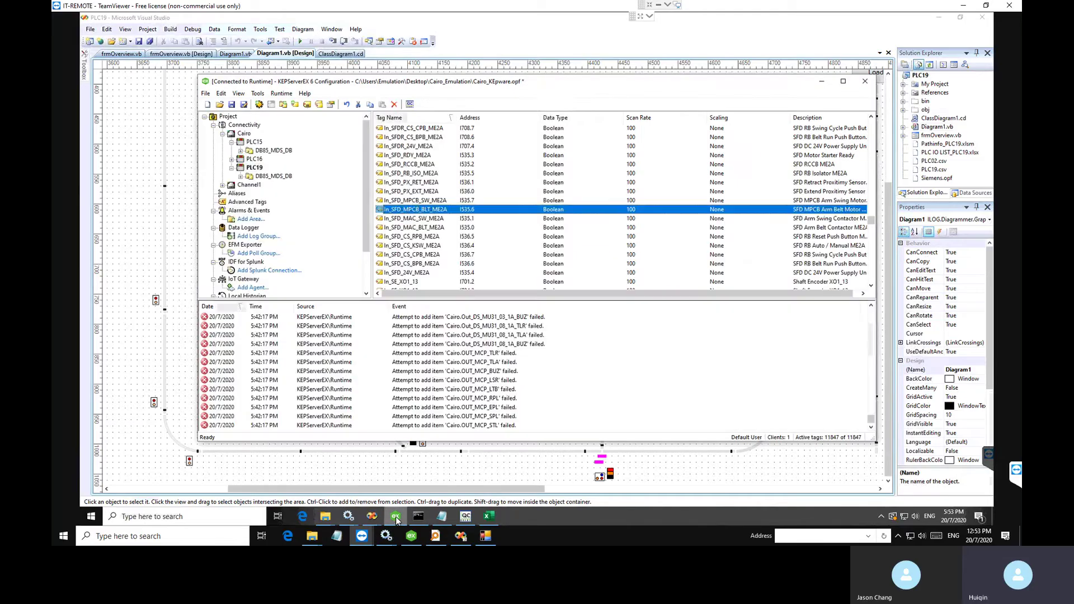
left_click(466, 515)
left_click(456, 186)
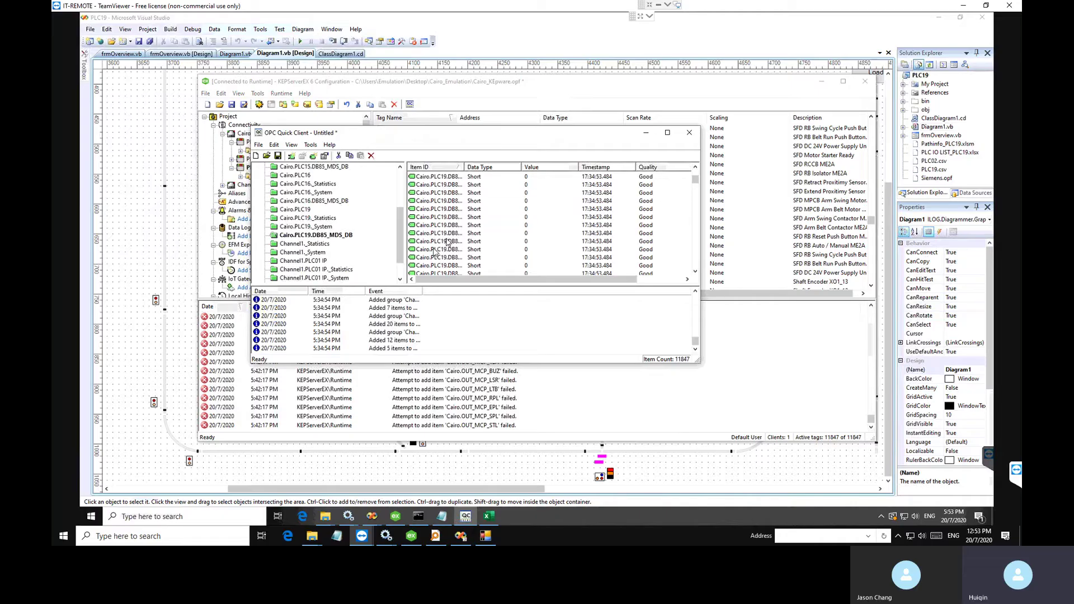
Step: Widen the Item ID column and examine the BCNT, CS and CV items of the Cairo.PLC19.DB85_MDS_DB group
left_click(348, 235)
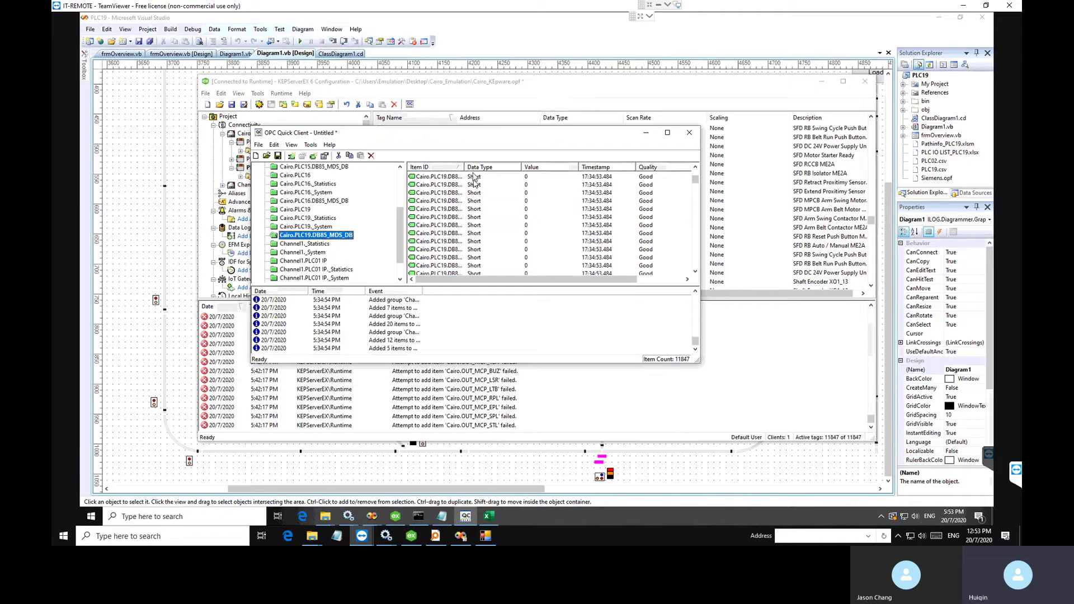
left_click_drag(463, 166, 556, 166)
left_click(465, 225)
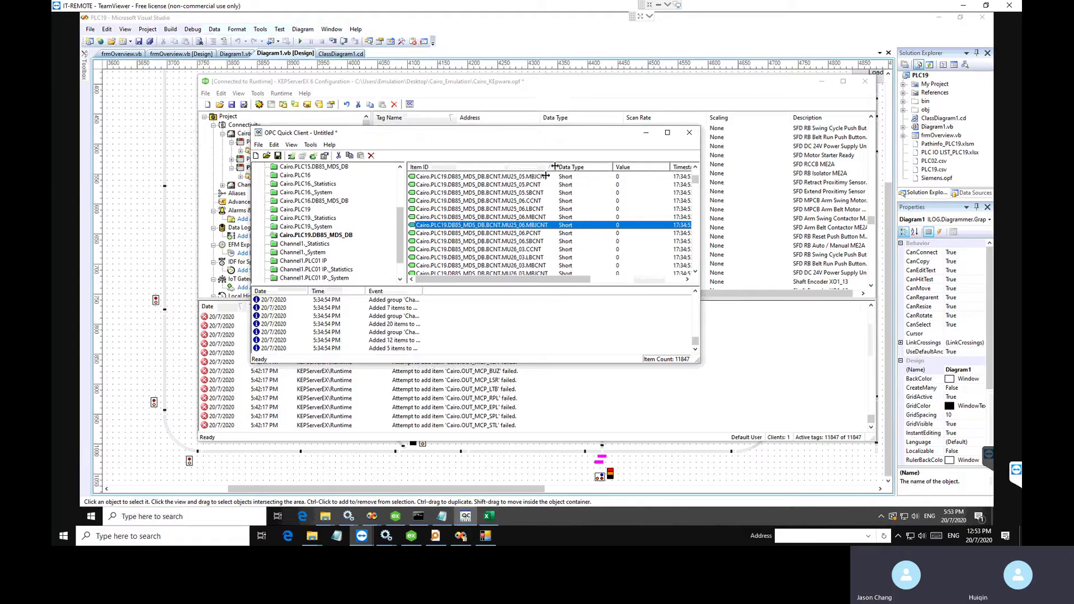
left_click(527, 209)
scroll(527, 217, "down", 20)
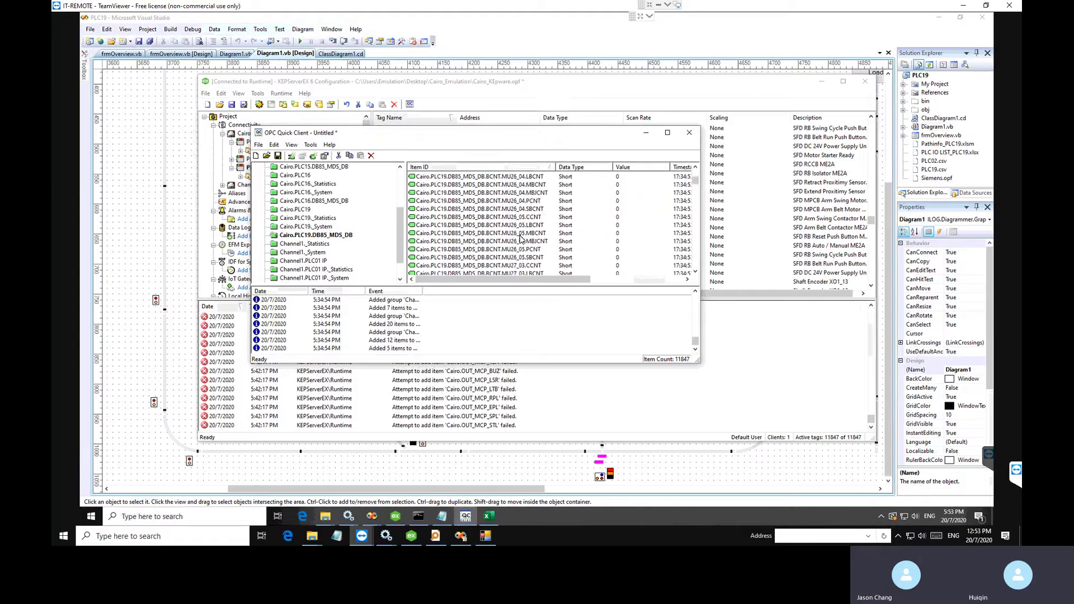
scroll(518, 240, "down", 20)
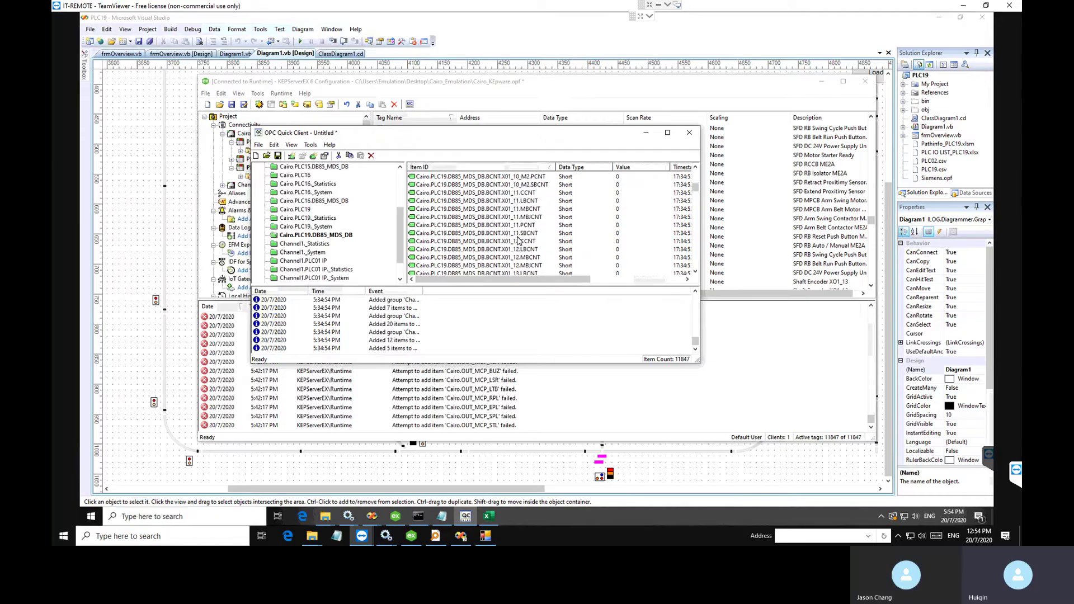
scroll(518, 239, "down", 20)
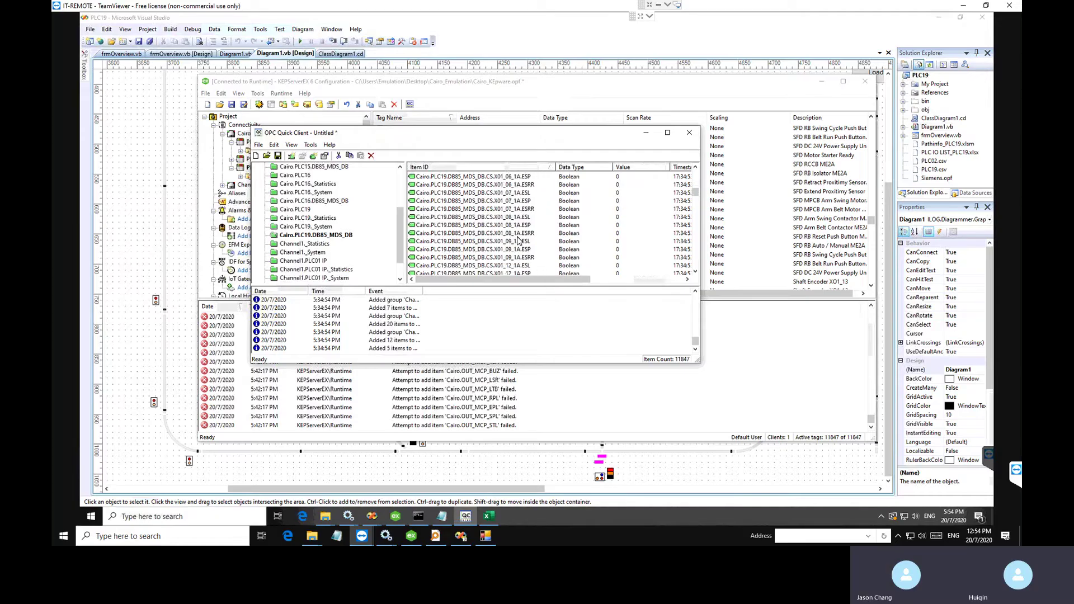
left_click(496, 226)
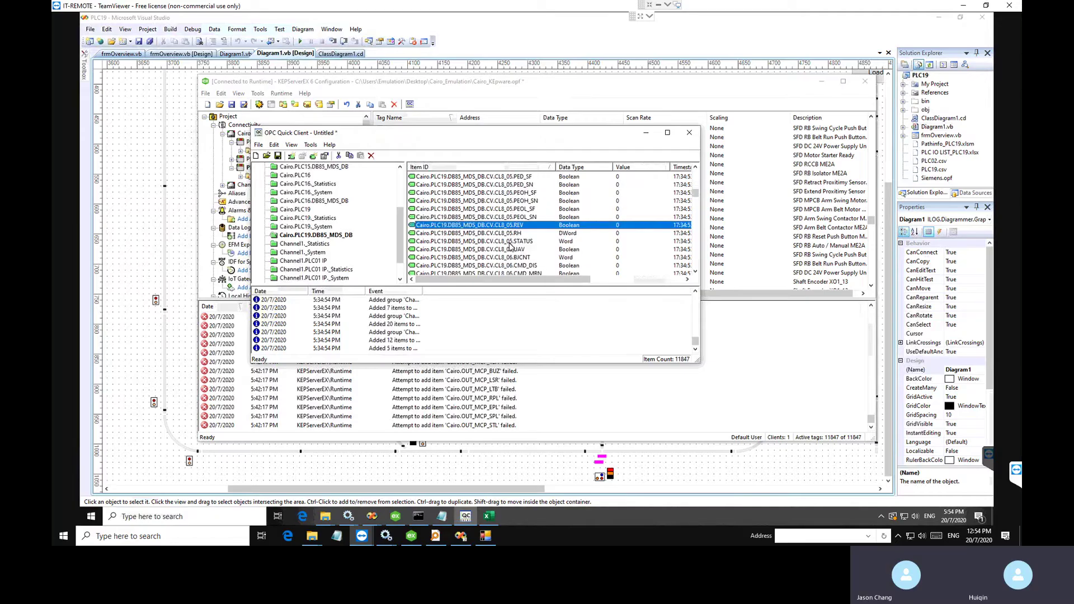
left_click(509, 241)
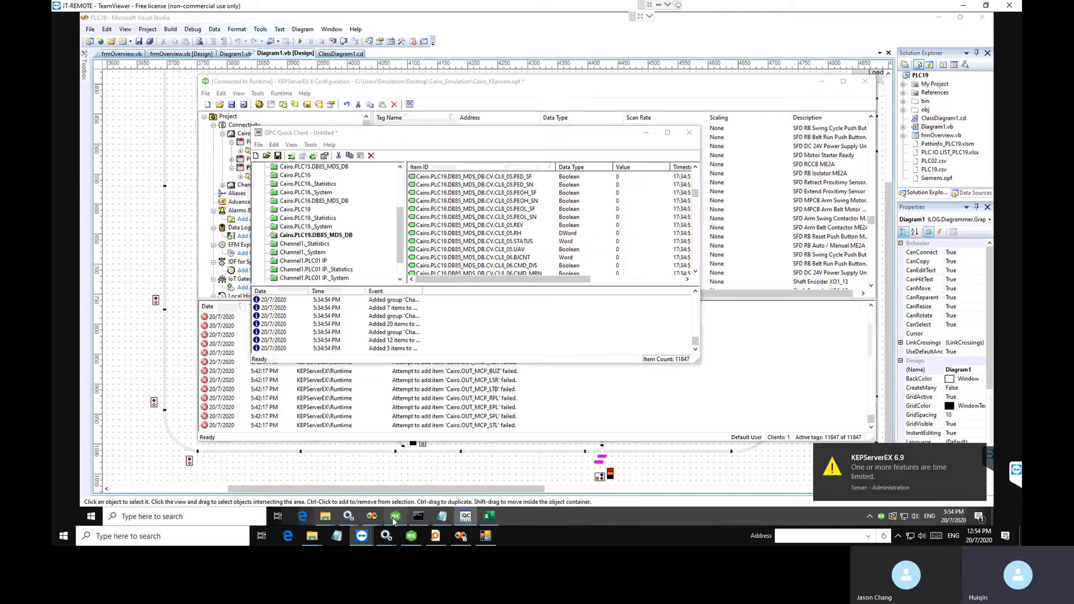
left_click(393, 518)
left_click(465, 516)
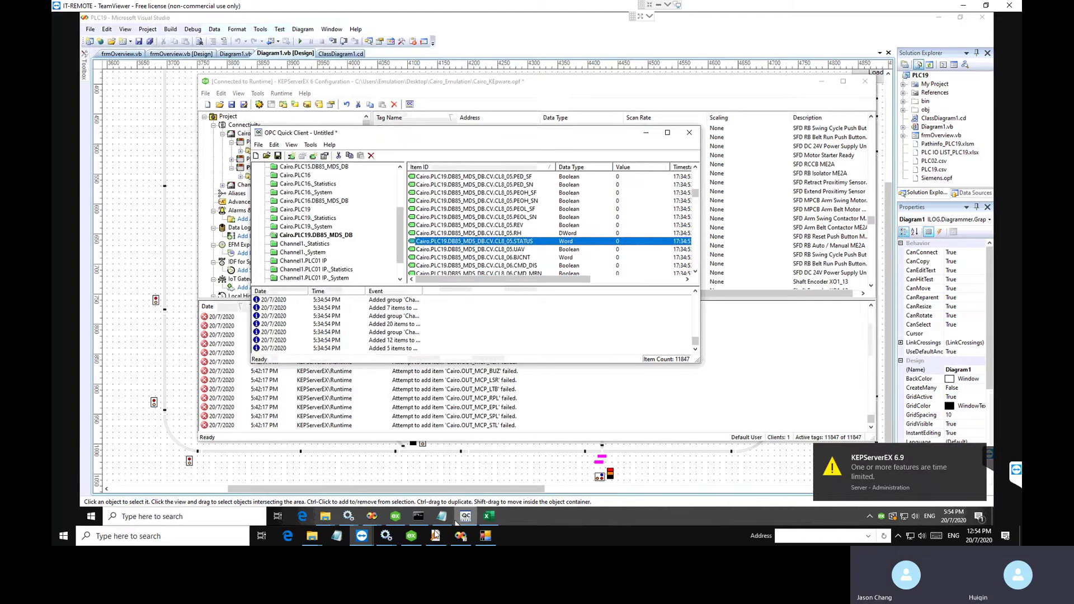
Step: Minimize the TeamViewer remote session, switch to the local PLC15 emulation and examine its conveyor lines, MCP panel and load points
mouse_move(362, 531)
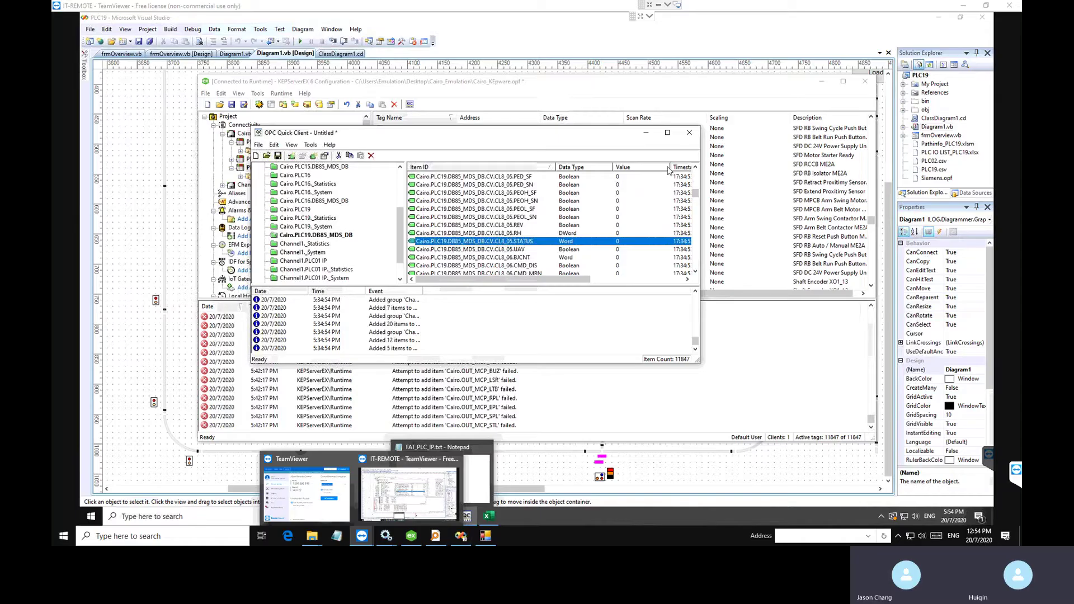
left_click(963, 5)
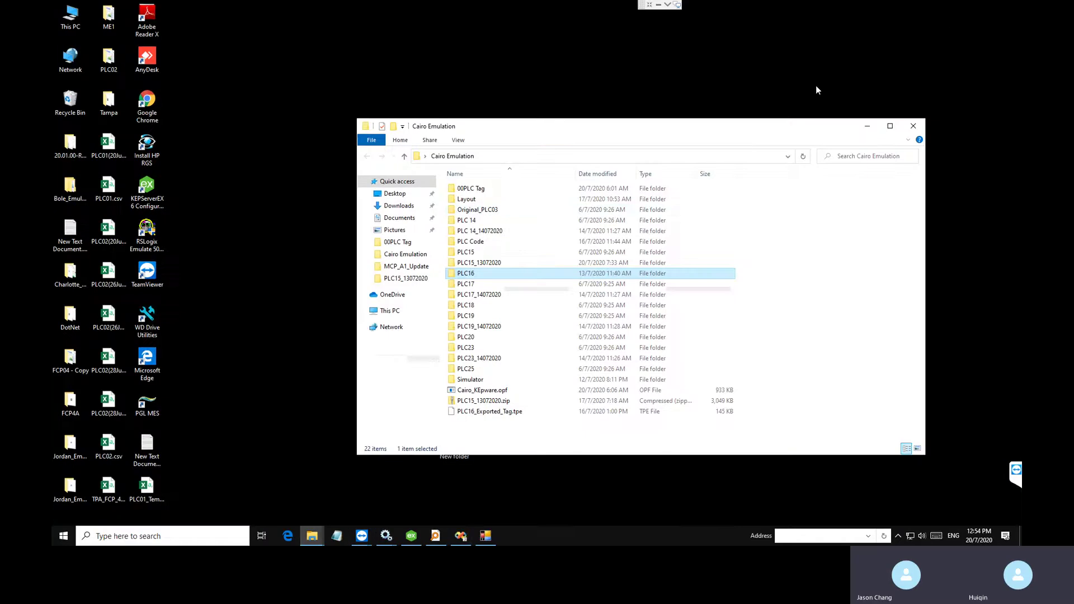
left_click(486, 536)
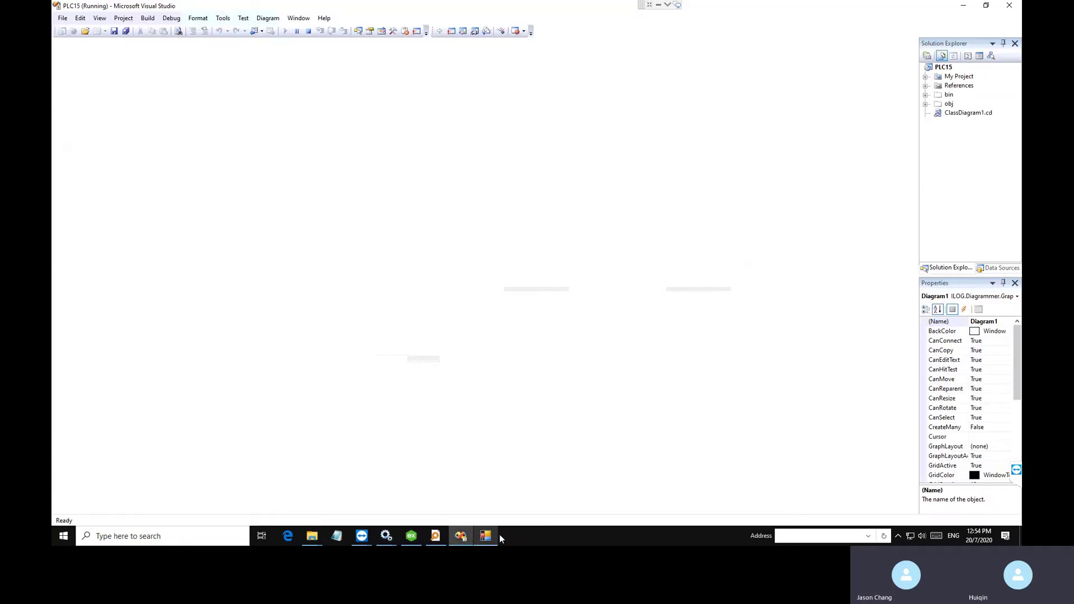
scroll(660, 389, "down", 10)
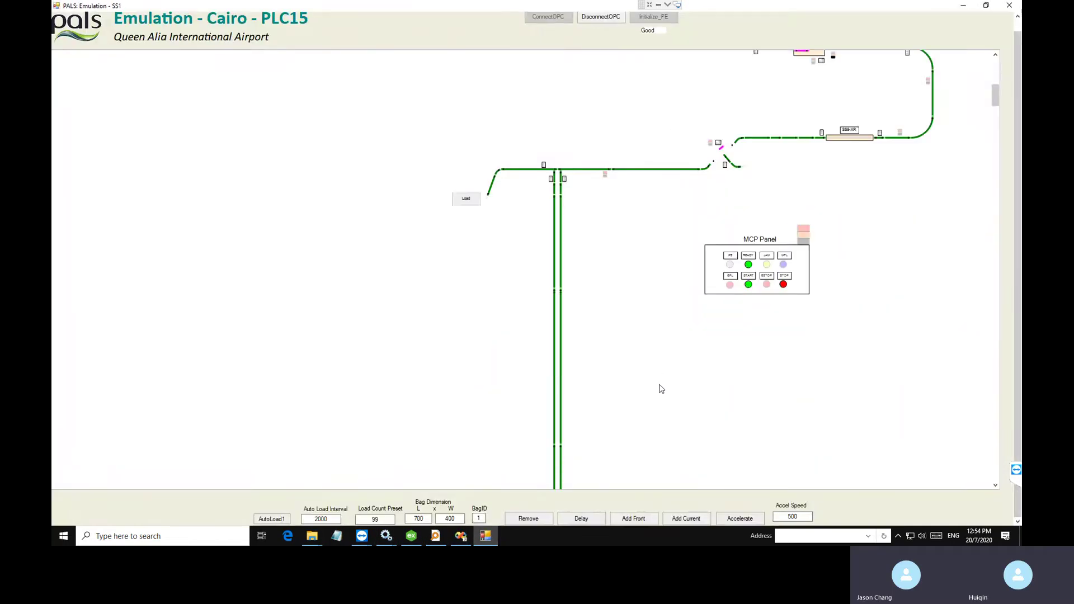
scroll(643, 404, "up", 8)
scroll(643, 391, "up", 6)
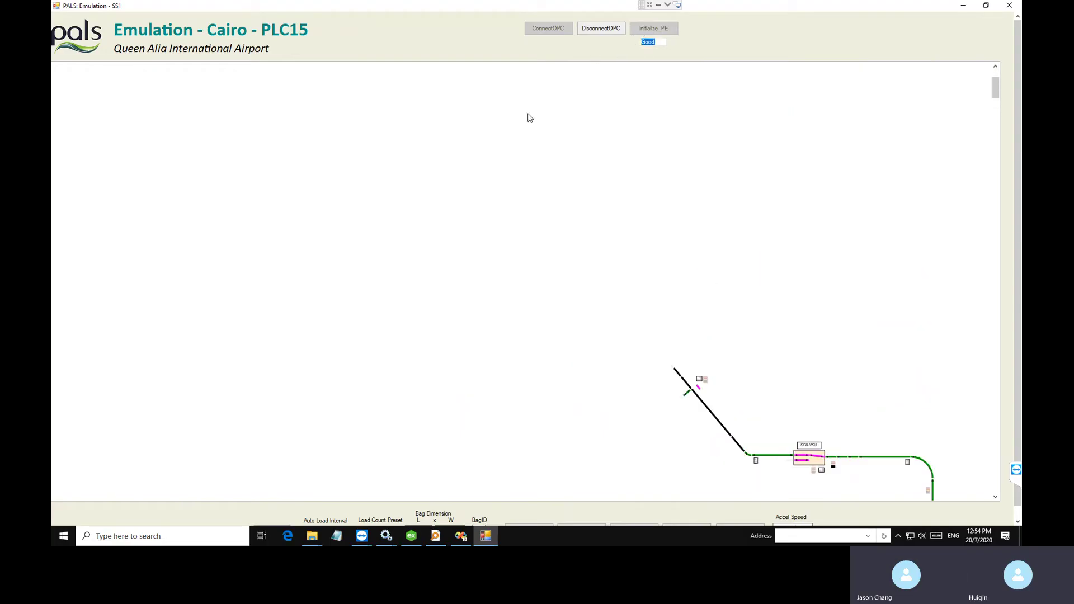
scroll(492, 147, "down", 15)
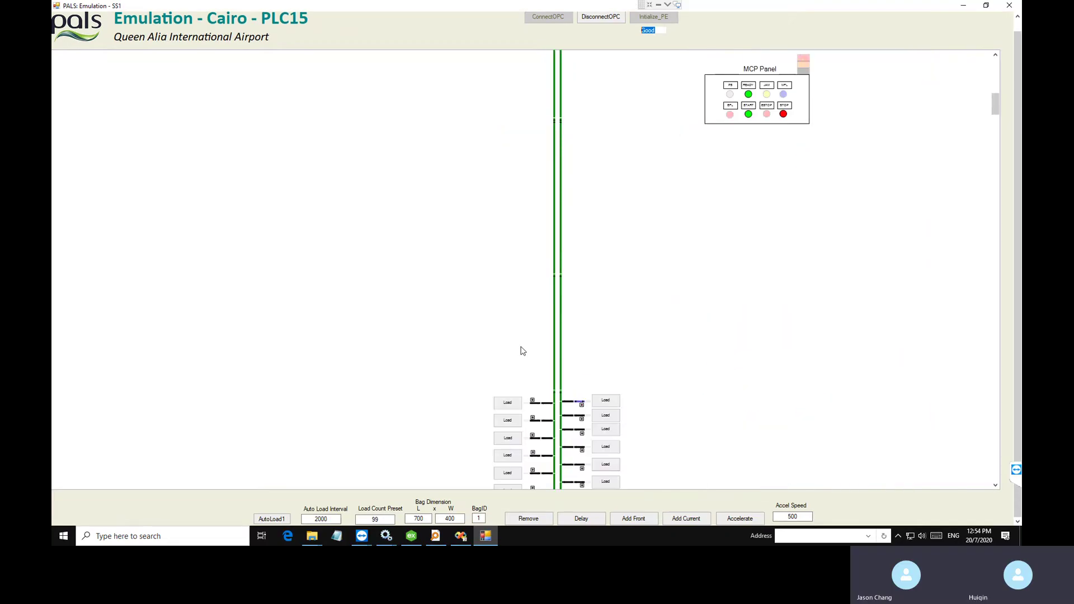
scroll(542, 384, "down", 3)
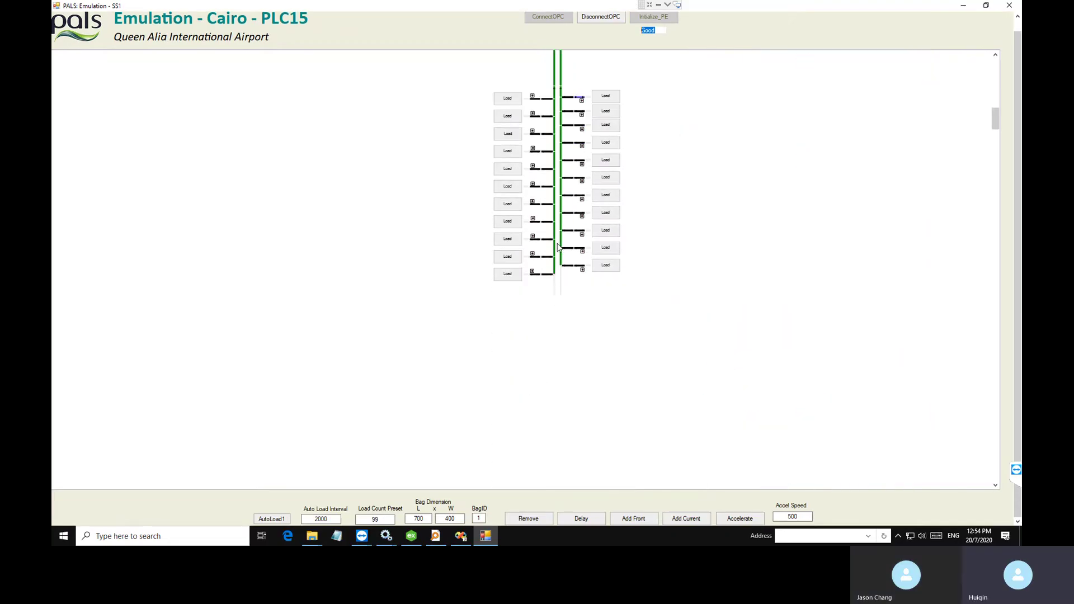
scroll(556, 279, "up", 10)
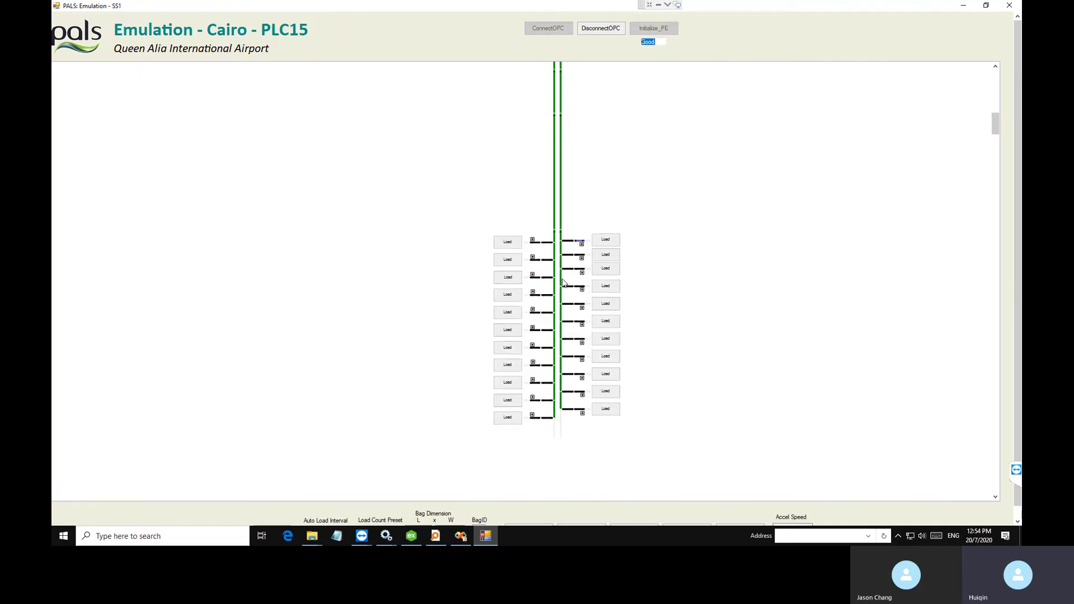
scroll(664, 228, "up", 3)
scroll(644, 271, "down", 10)
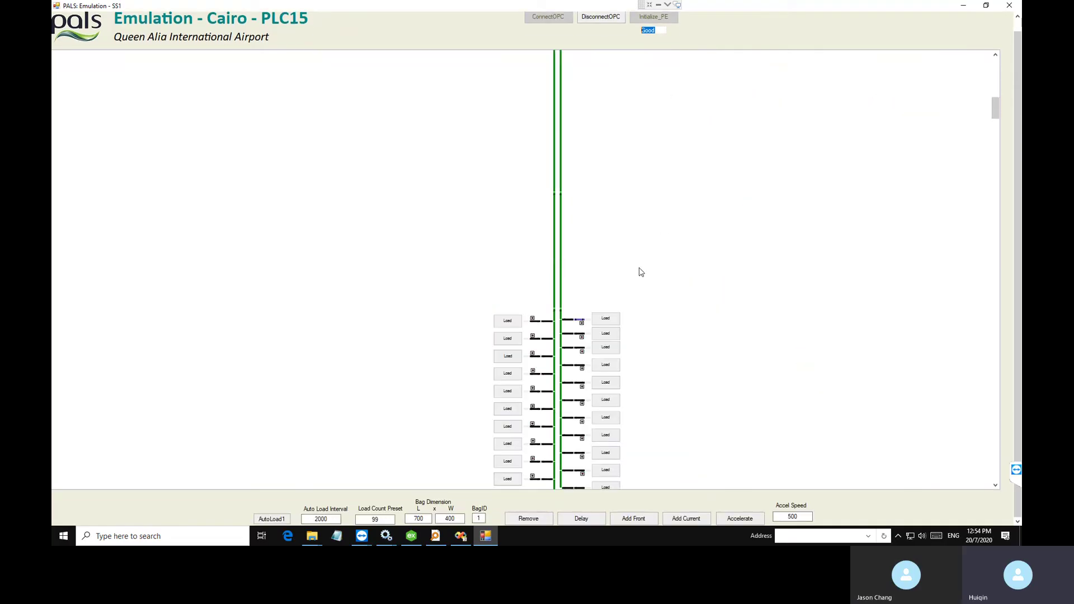
scroll(609, 251, "down", 3)
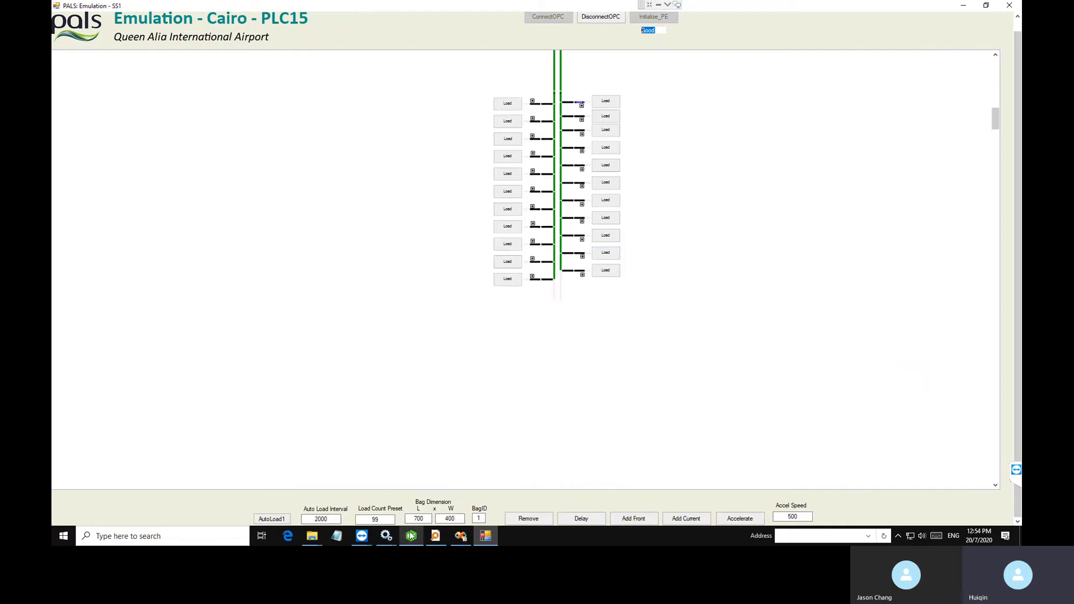
Step: Switch to the local KEPServerEX configuration, launch OPC Quick Client and check the Cairo.PLC16 and Cairo.PLC15 groups for items
left_click(386, 536)
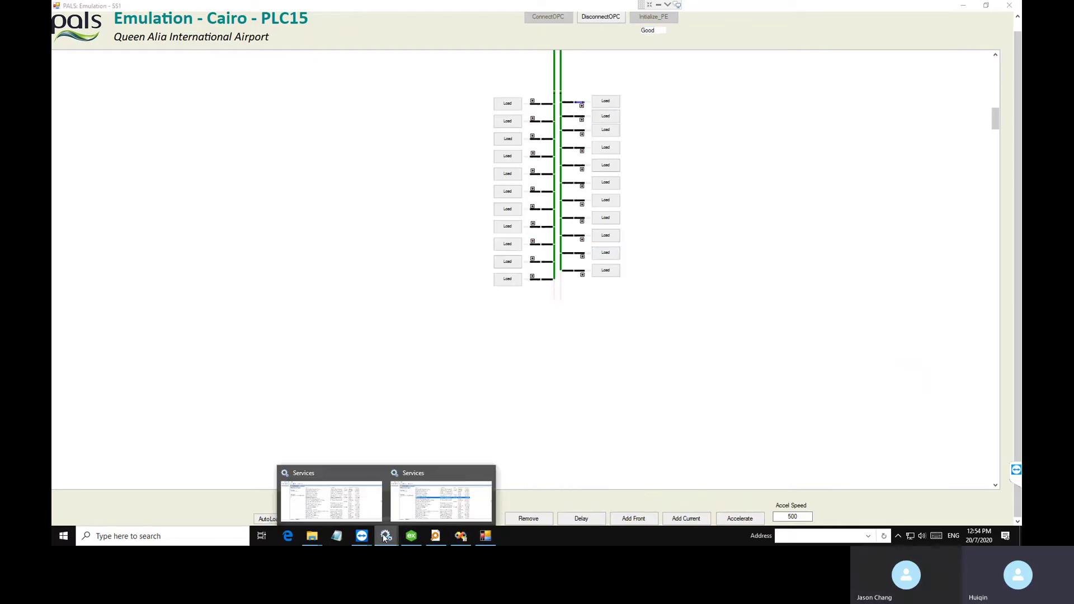
left_click(412, 536)
left_click(288, 370)
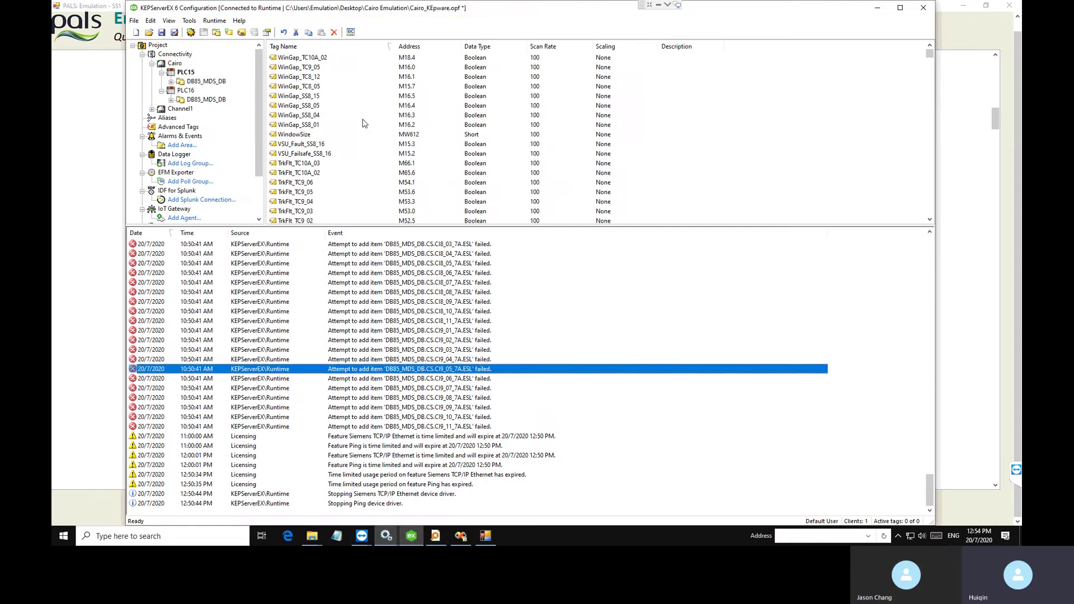
left_click(350, 32)
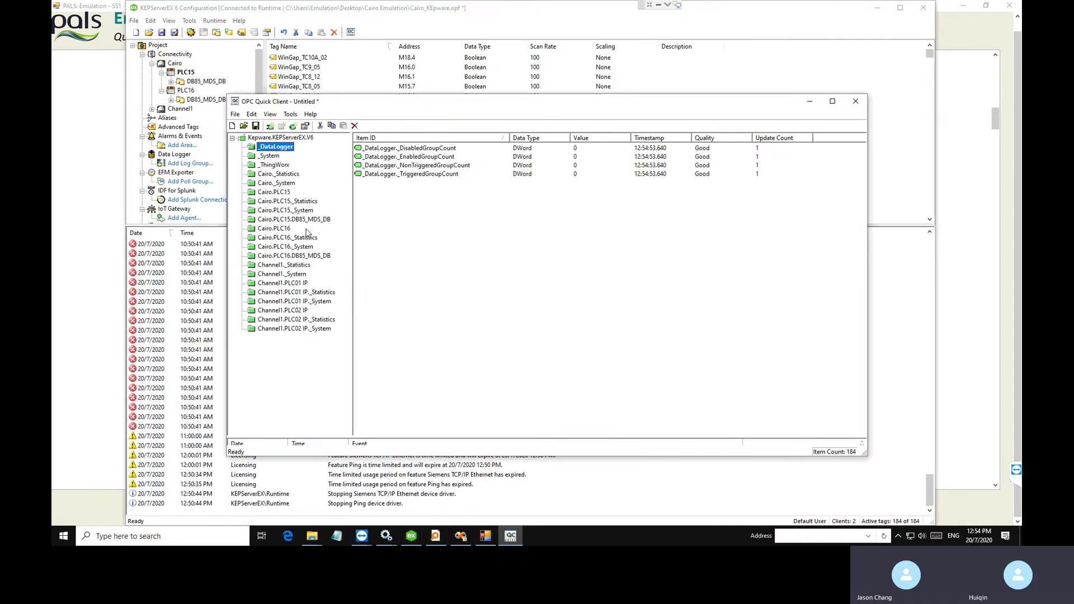
left_click(278, 230)
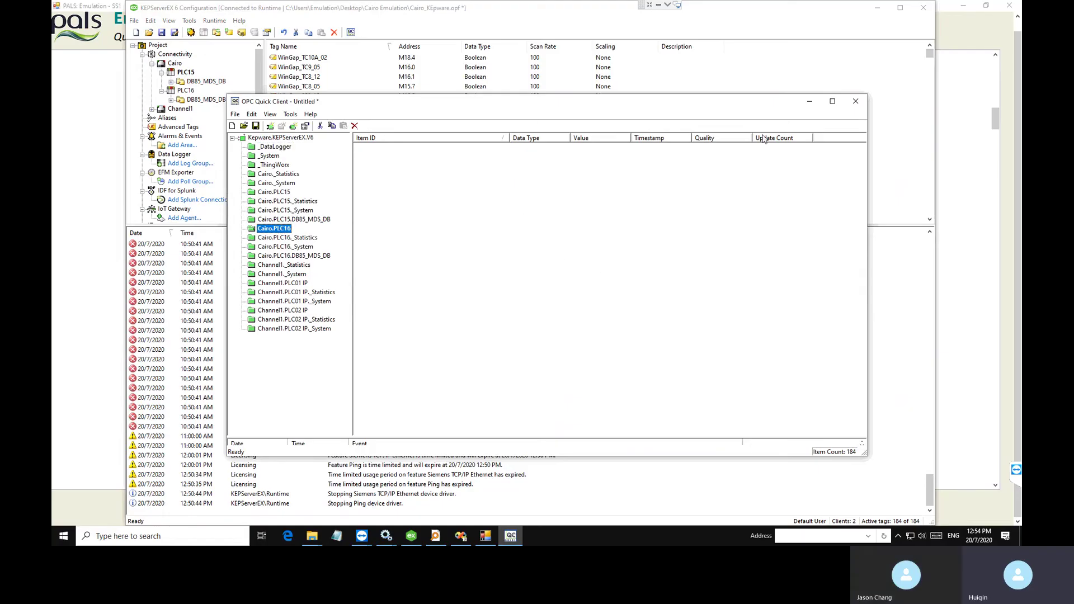
left_click(275, 193)
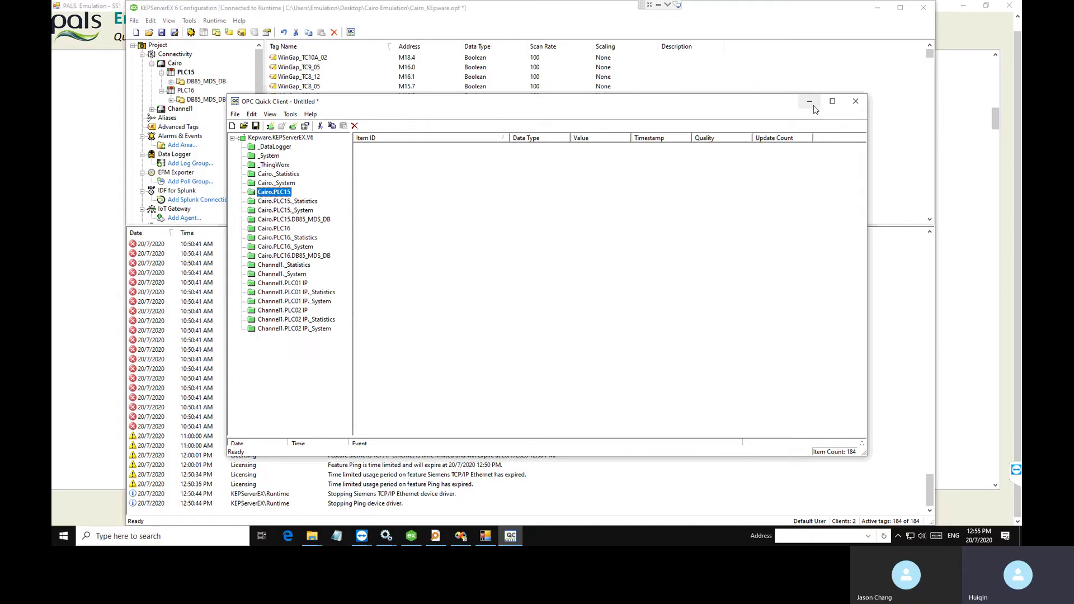
Step: Open Windows Services and restart the KEPServerEX 6.6 Runtime service
left_click(216, 536)
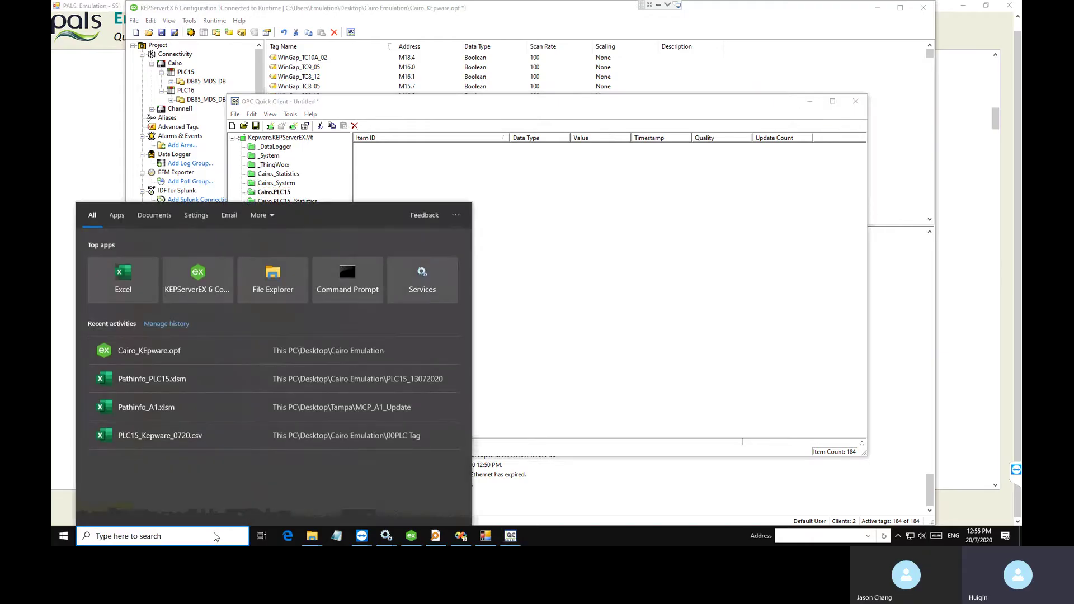
type("serv")
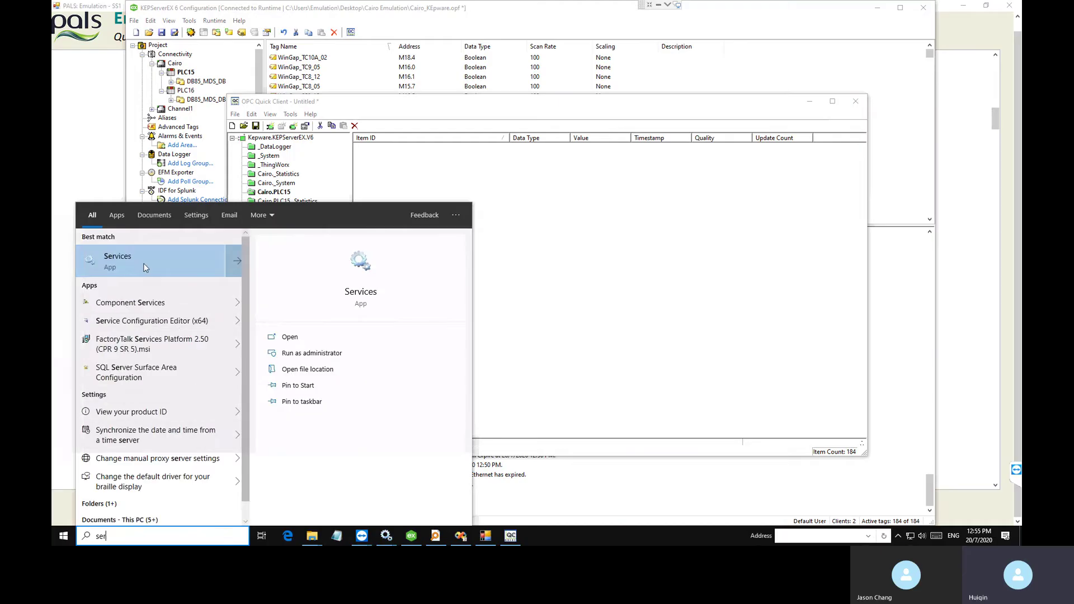
left_click(145, 263)
left_click(375, 235)
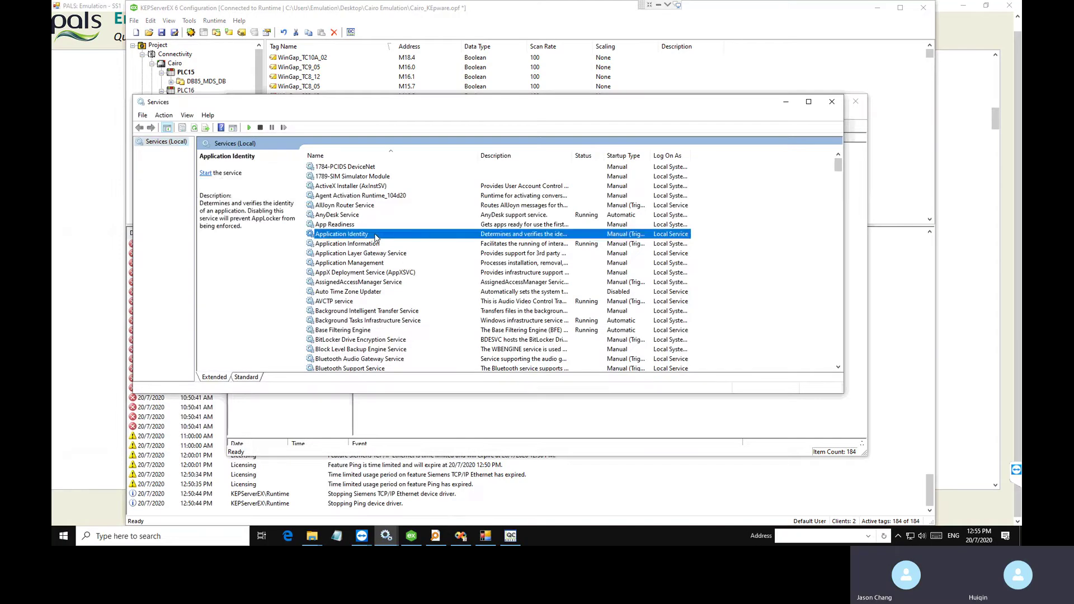
type("kep")
right_click(387, 225)
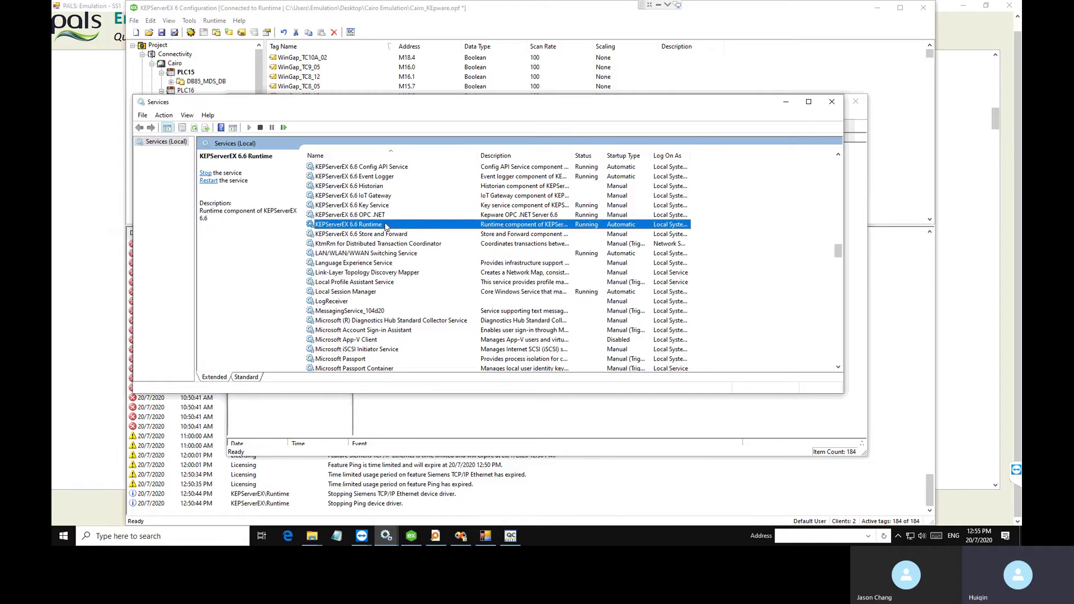
left_click(421, 274)
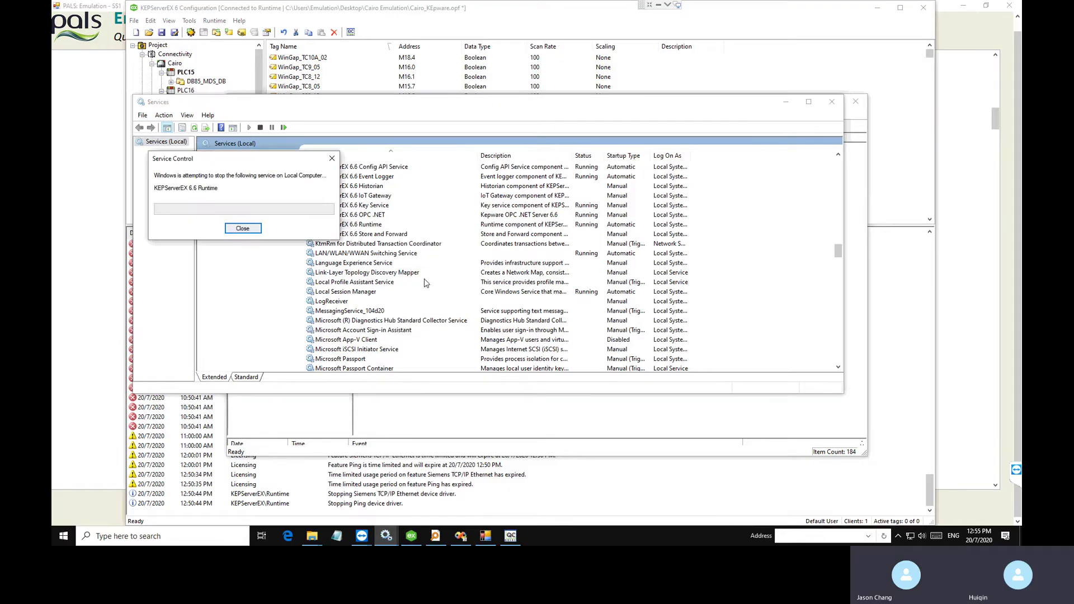
Step: Switch to the PLC15 emulation, disconnect it from the OPC server and close the emulation window
left_click(485, 536)
left_click(601, 17)
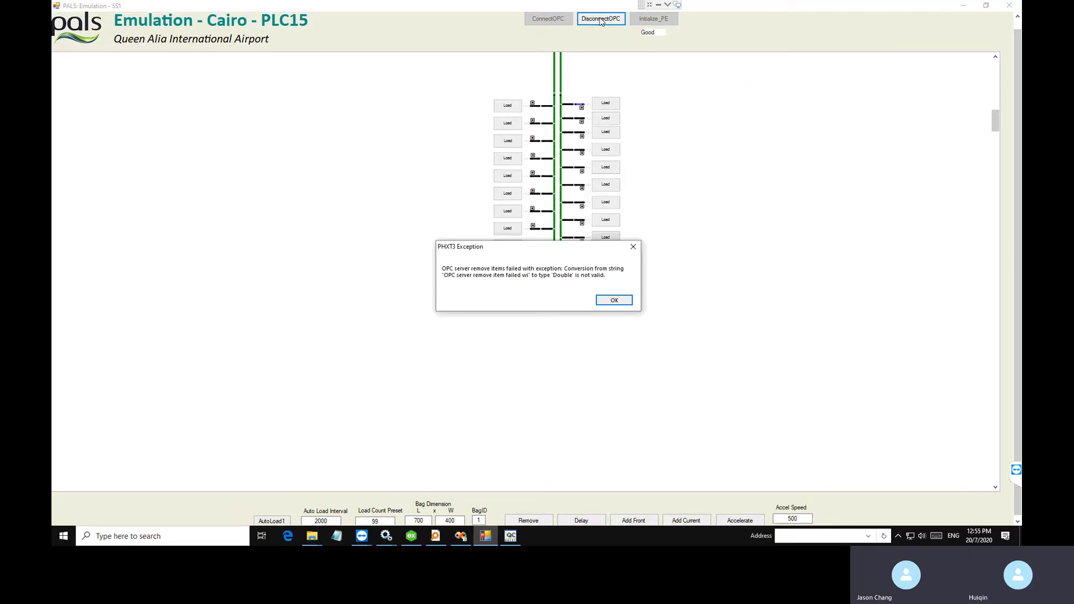
left_click(629, 300)
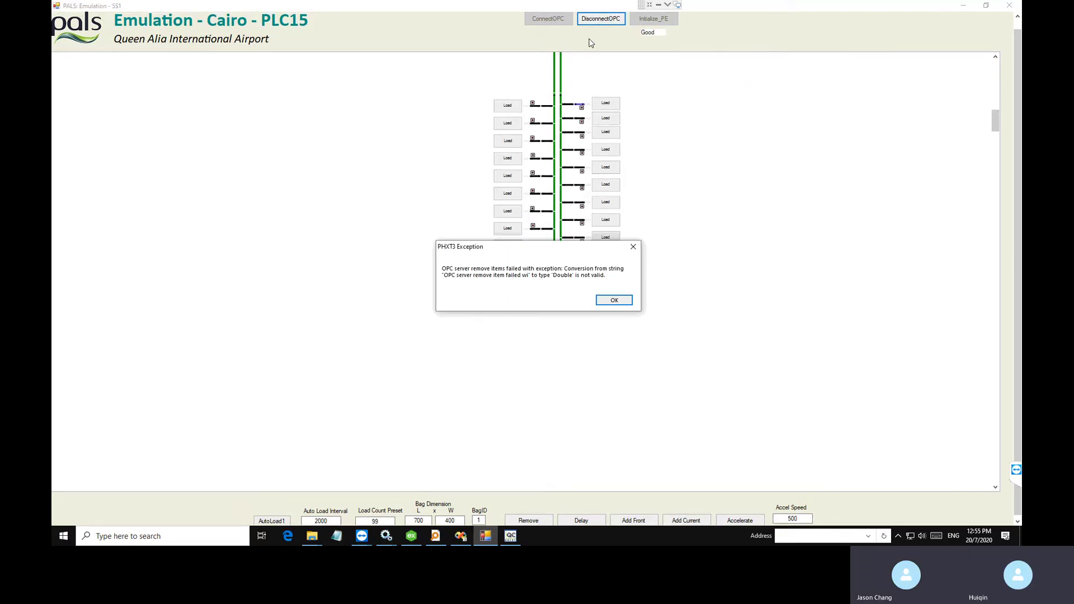
left_click(613, 301)
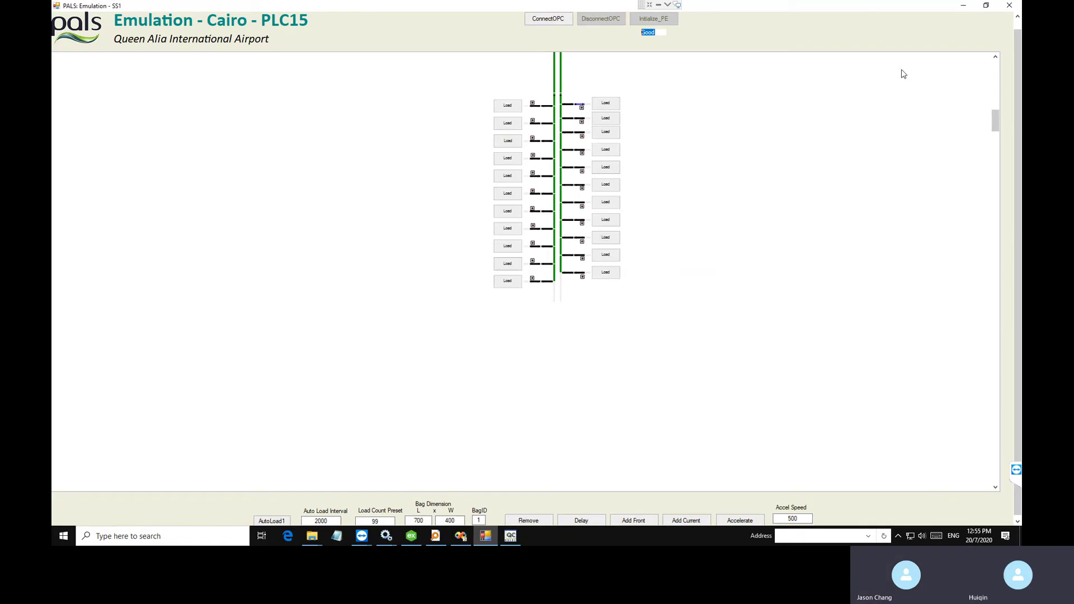
left_click(1009, 5)
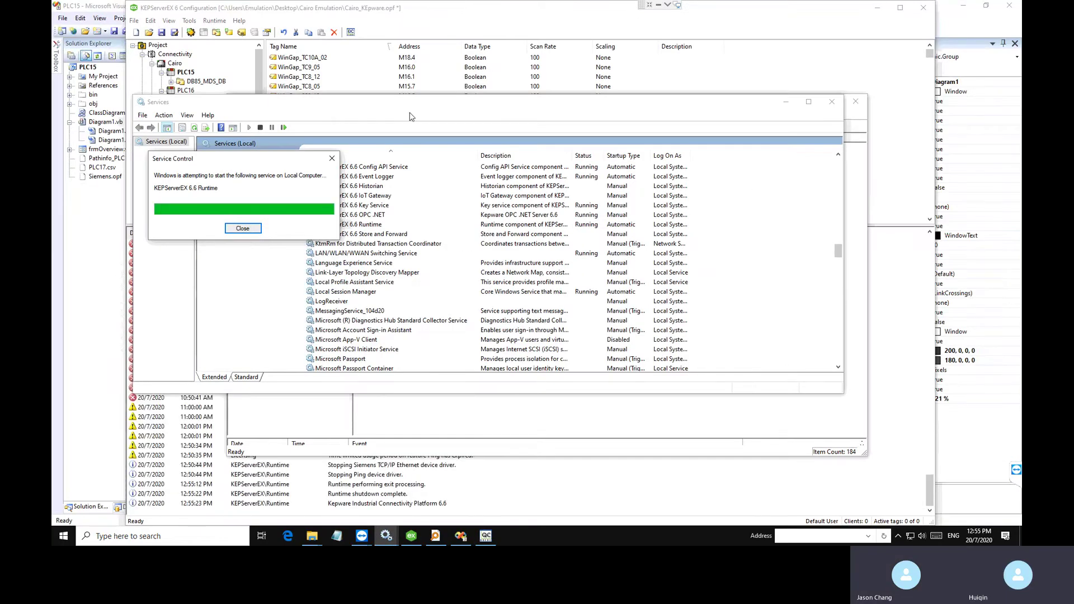
Step: Reconnect the KEPServerEX configuration to the runtime and save the changes to Cairo_KEpware.opf
left_click(393, 51)
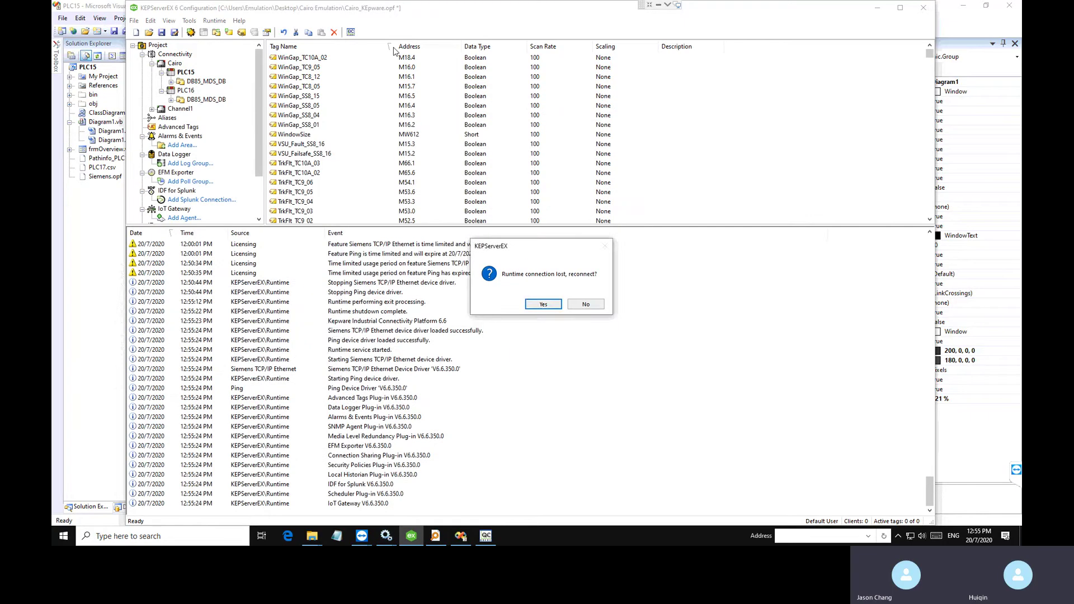
left_click(543, 305)
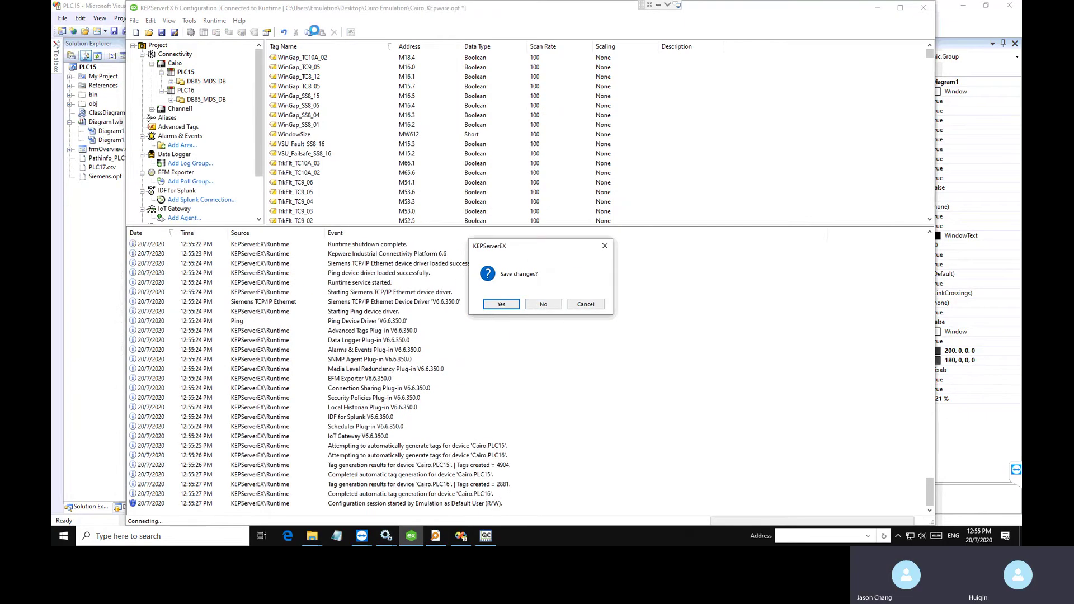
left_click(498, 303)
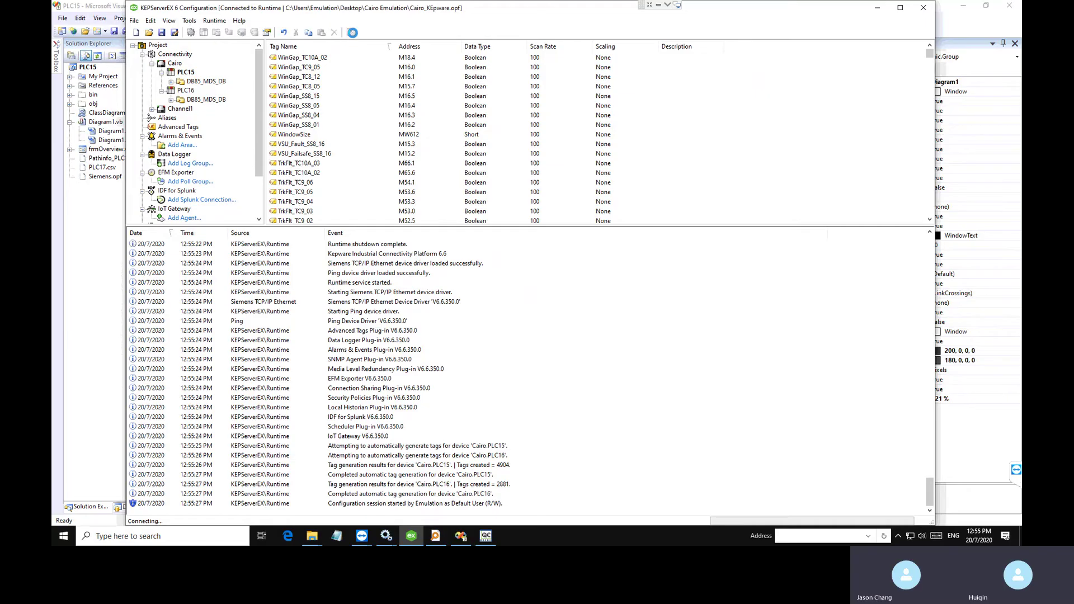
Step: Launch OPC Quick Client and check the values and quality of the Cairo.PLC15 items, including the CL4A_01 tags
left_click(350, 32)
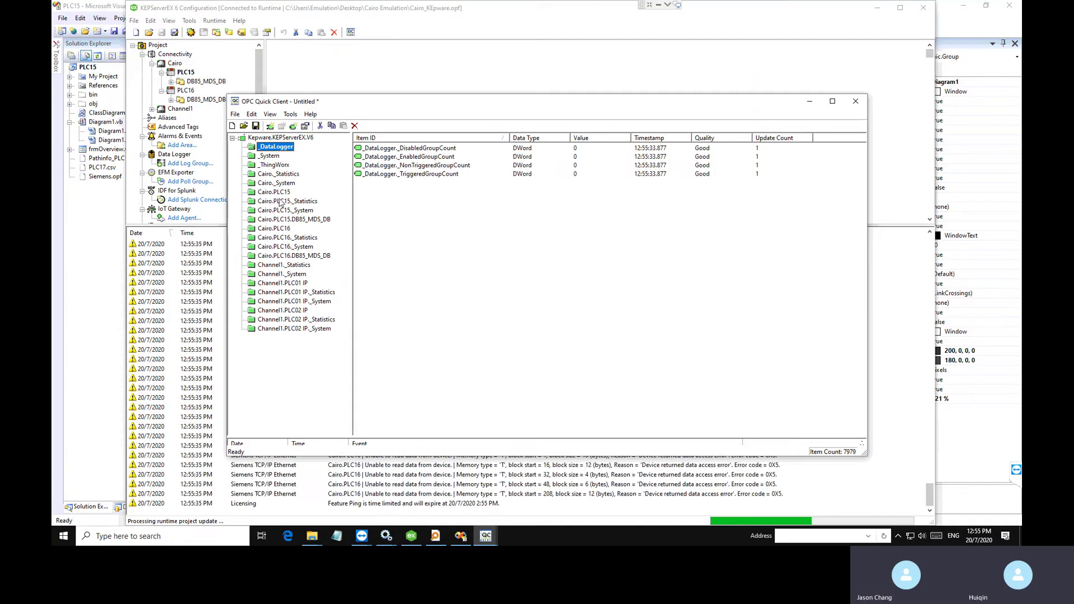
left_click(280, 192)
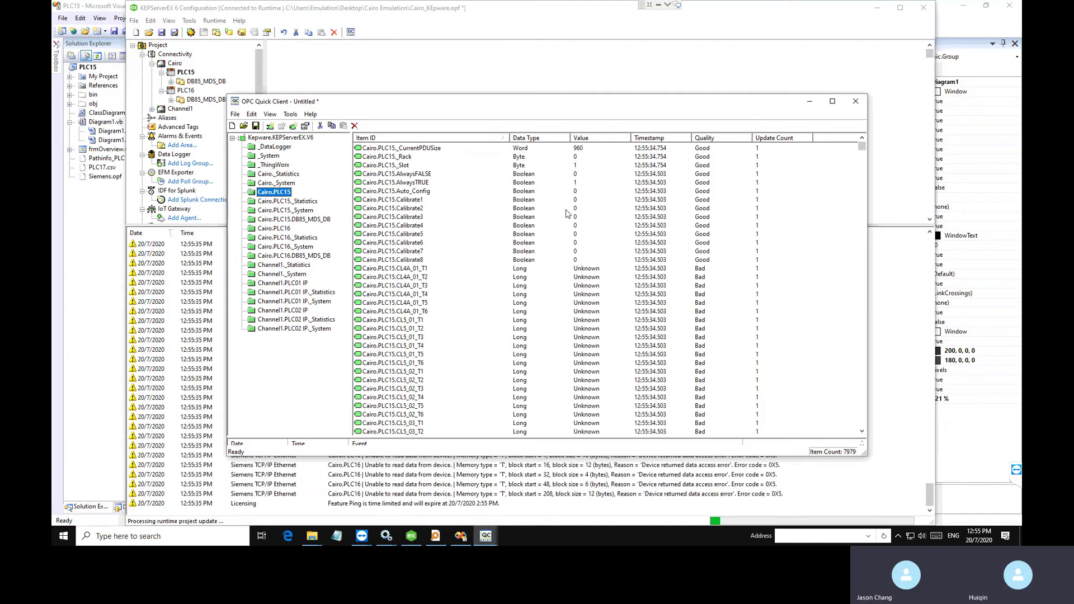
left_click(566, 210)
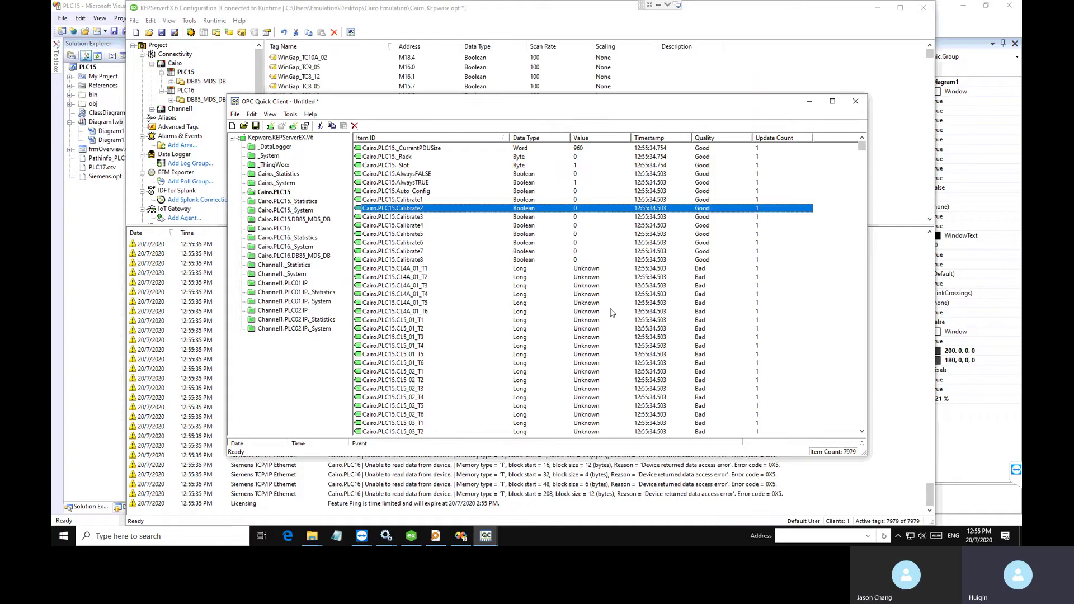
left_click(581, 271)
left_click(556, 302)
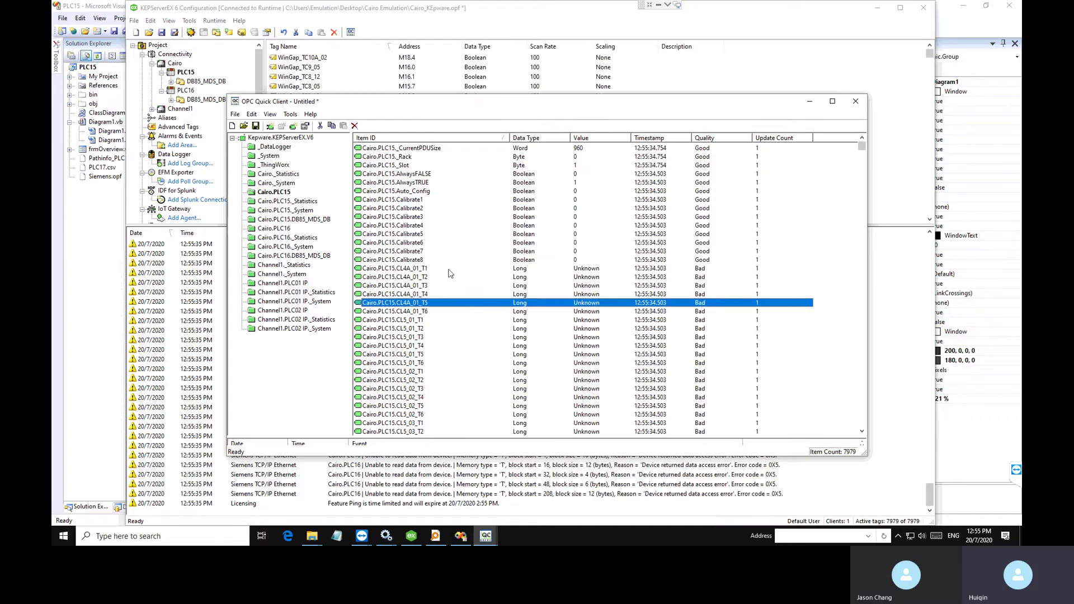
left_click(451, 269)
left_click(403, 354, "shift")
left_click(402, 271)
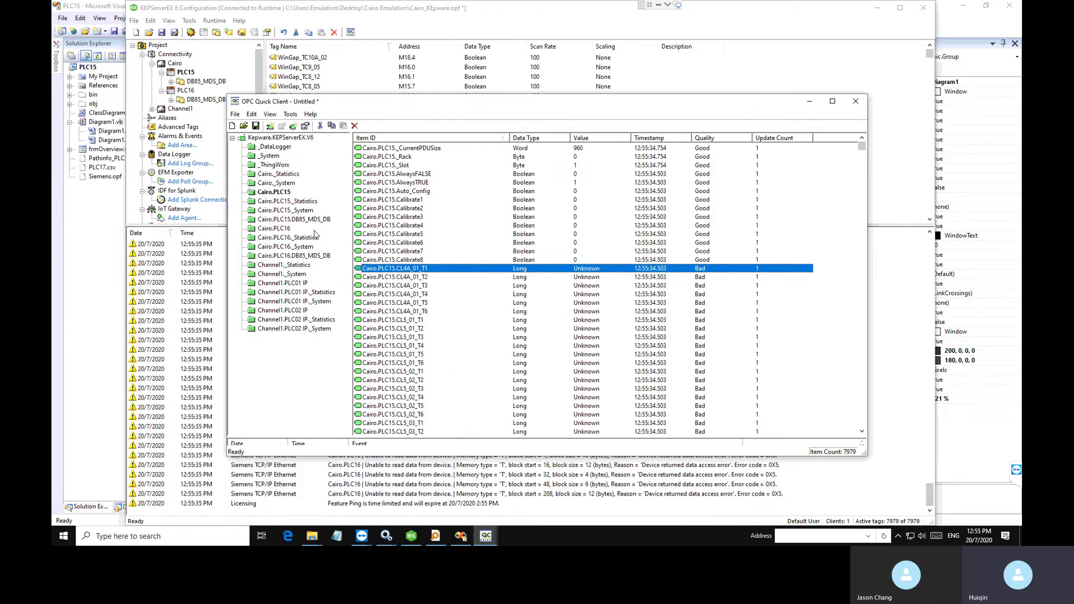
Step: Compare the item quality in the Cairo.PLC15.DB85_MDS_DB group with that of the Cairo.PLC15 group
left_click(300, 221)
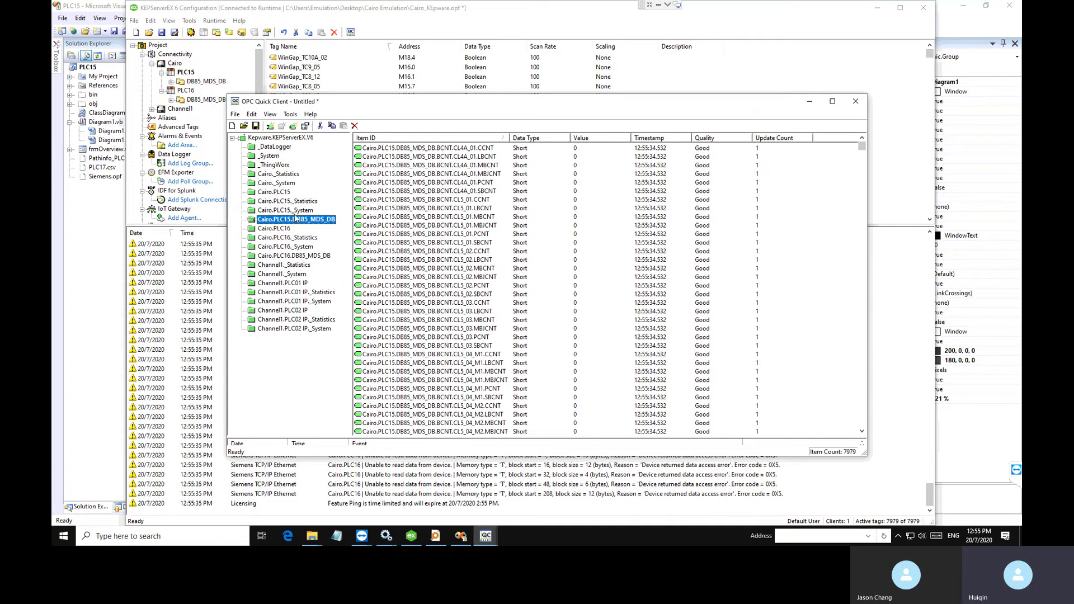
left_click(283, 193)
left_click(413, 271)
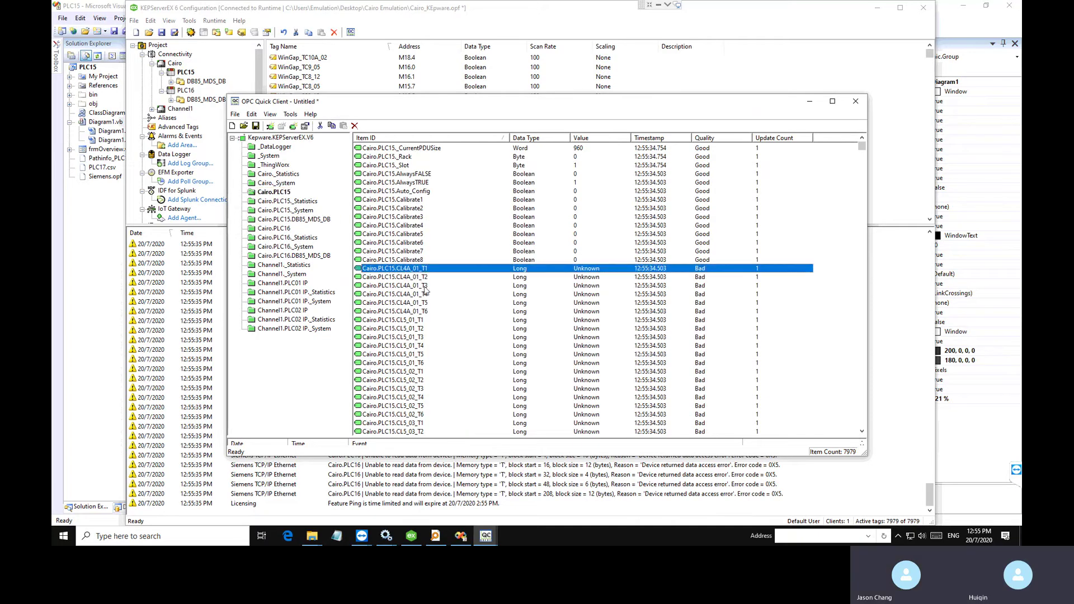
left_click(297, 220)
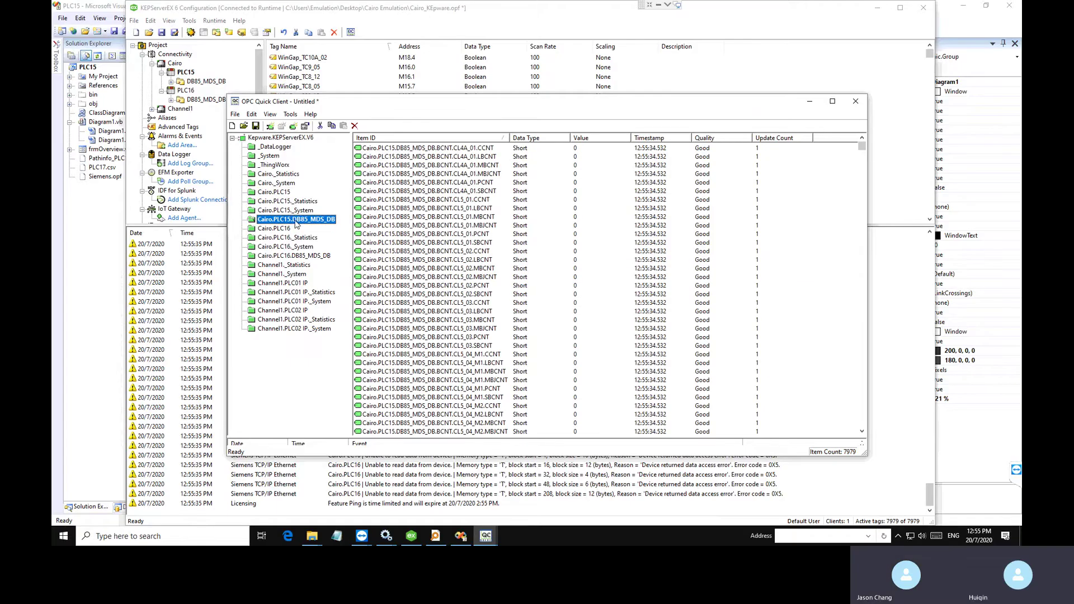
left_click(446, 286)
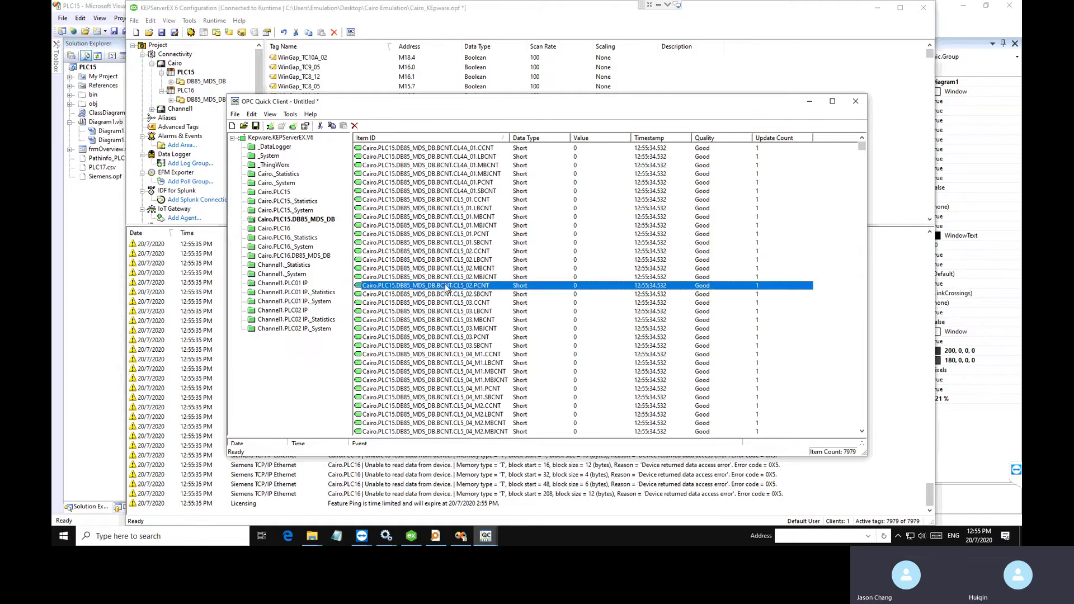
left_click(276, 192)
left_click(522, 303)
Step: Examine the values and quality of the CL4A_01 and CL5 timer items in the Cairo.PLC15 group
left_click(557, 278)
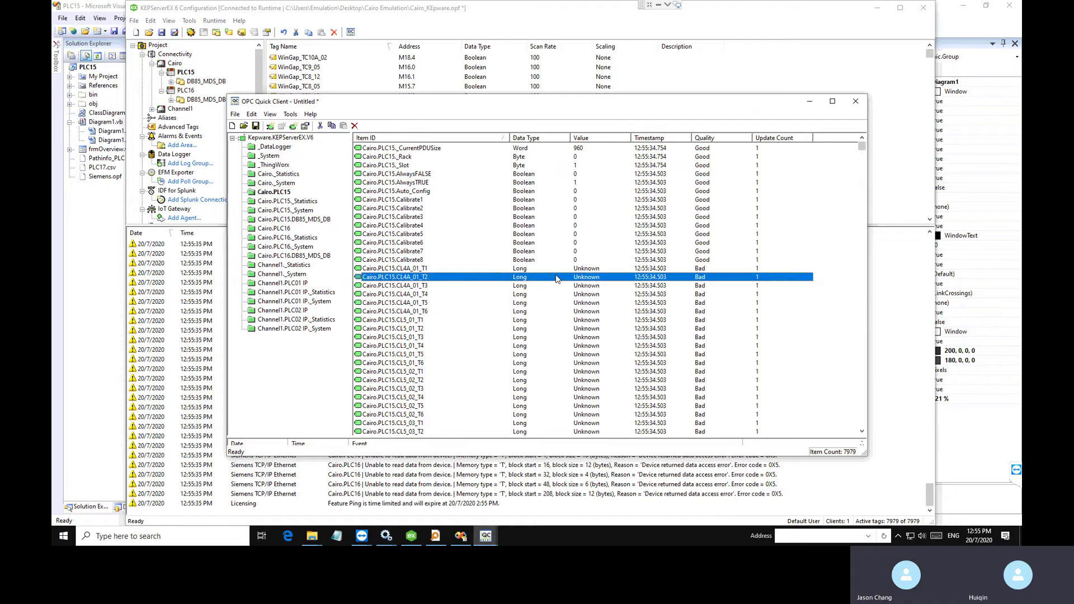
key("Down")
key("Down")
key("Down")
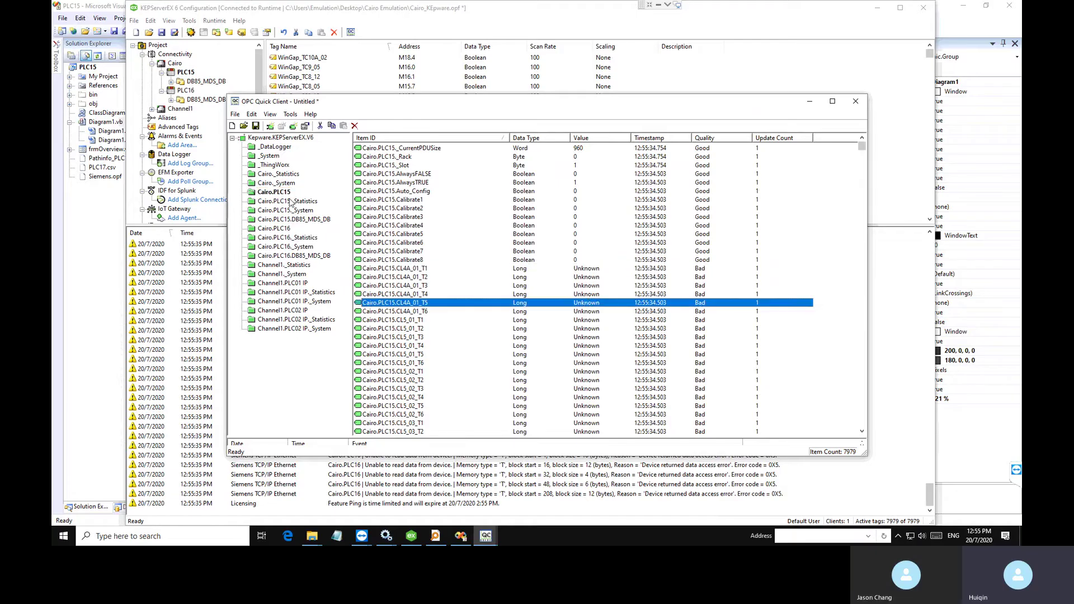
left_click(598, 269)
left_click(579, 286)
left_click(576, 270)
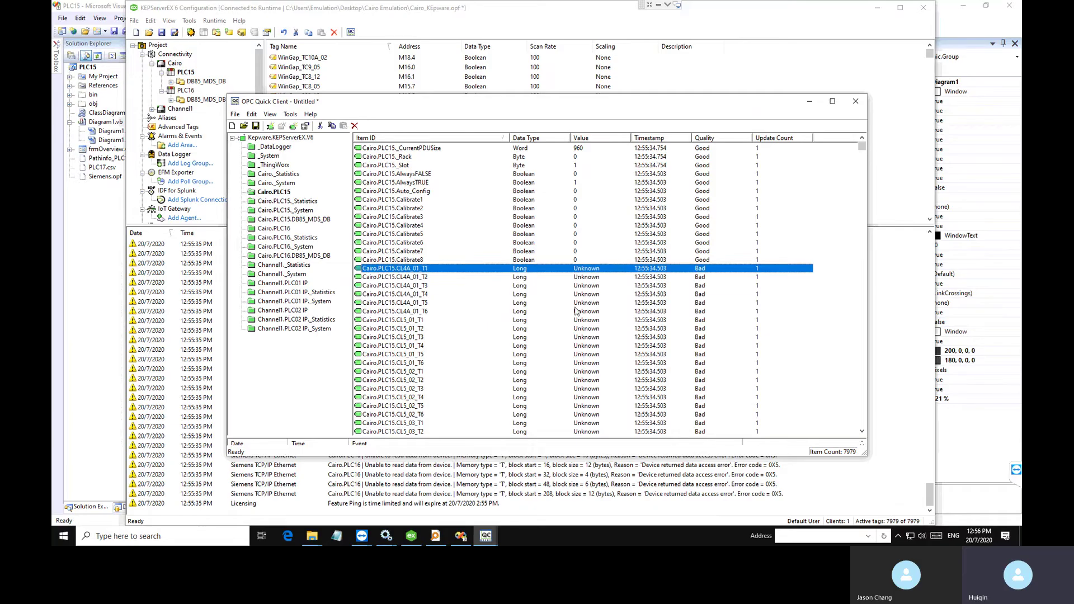
scroll(576, 311, "down", 5)
scroll(578, 324, "down", 5)
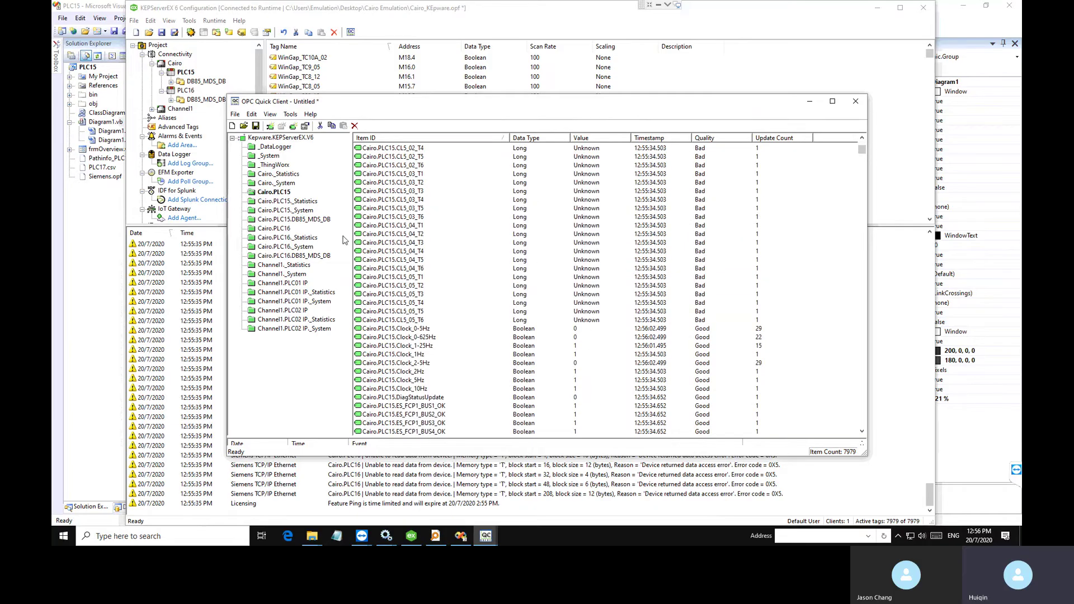
Step: Review the Cairo.PLC15.DB85_MDS_DB items, checking the STATUS values of conveyors CI8_06_01 and CI8_06_02
left_click(314, 221)
left_click(469, 271)
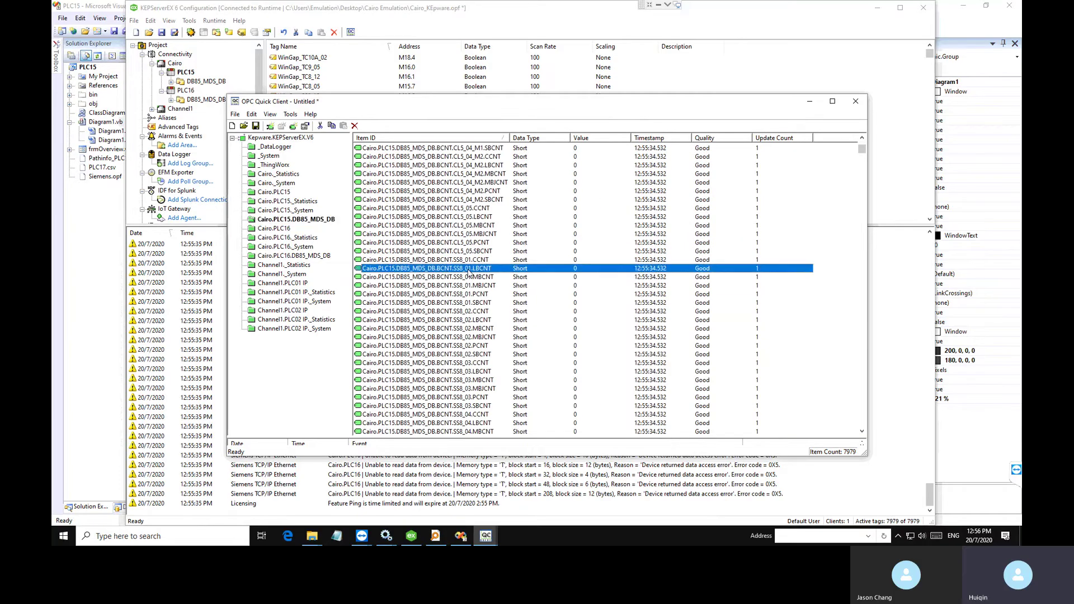
scroll(469, 272, "down", 7)
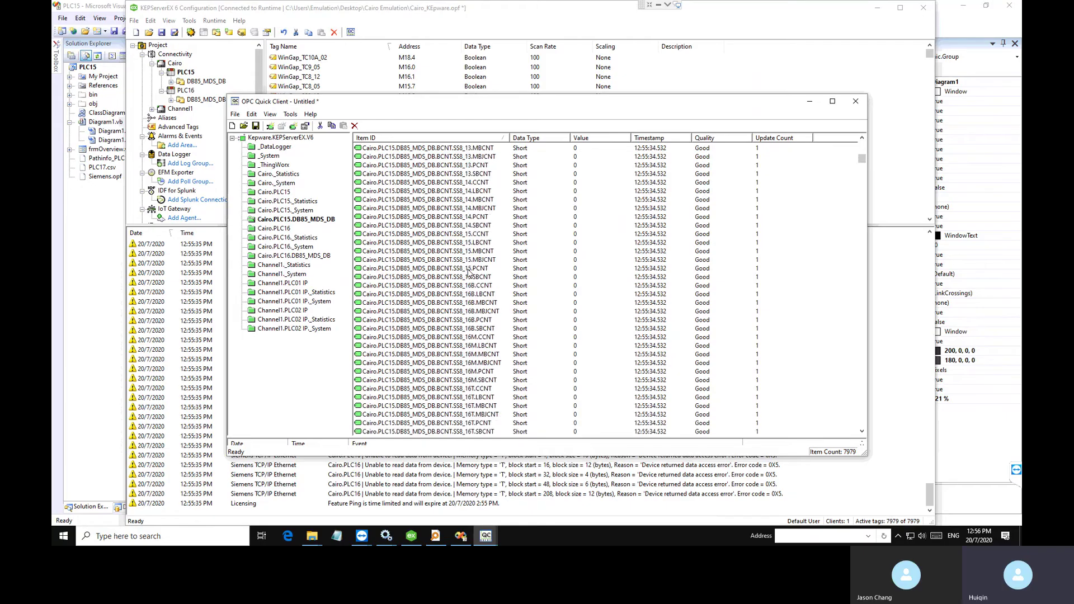
scroll(469, 273, "down", 10)
left_click_drag(863, 162, 862, 202)
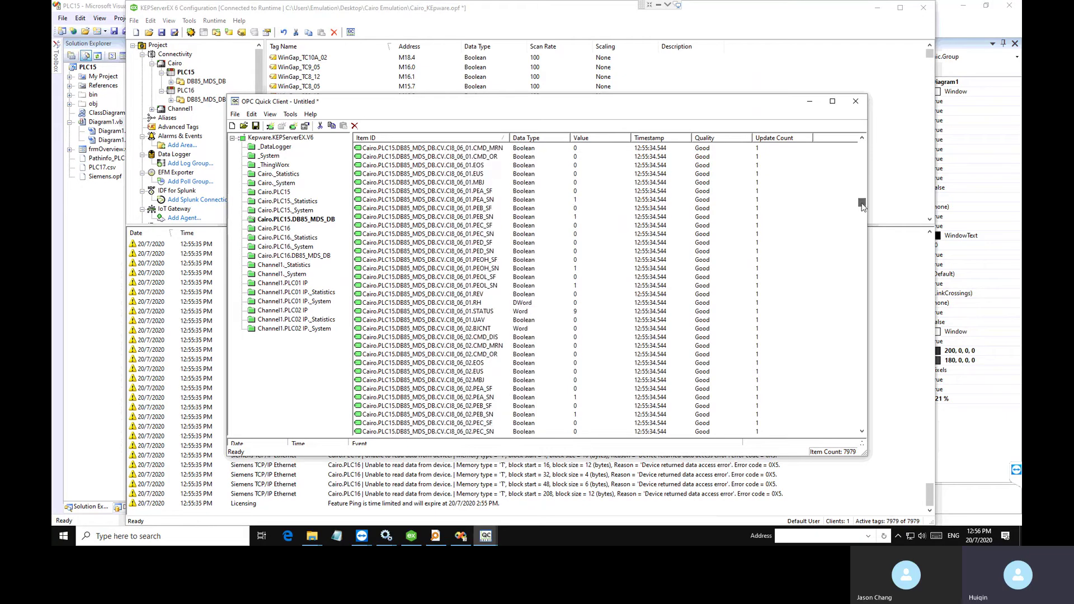
left_click(458, 304)
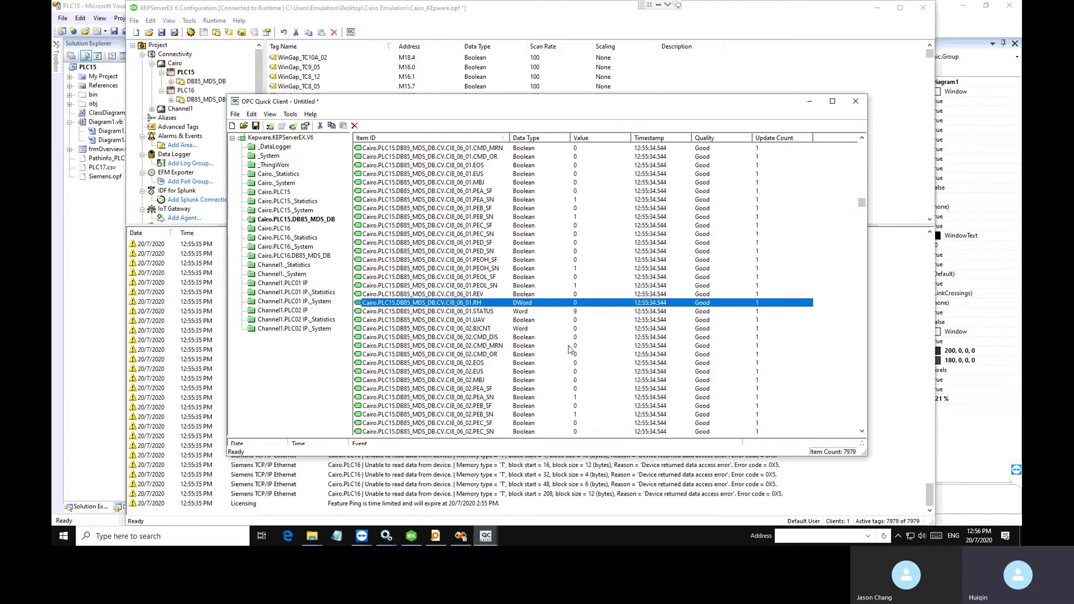
left_click(483, 311)
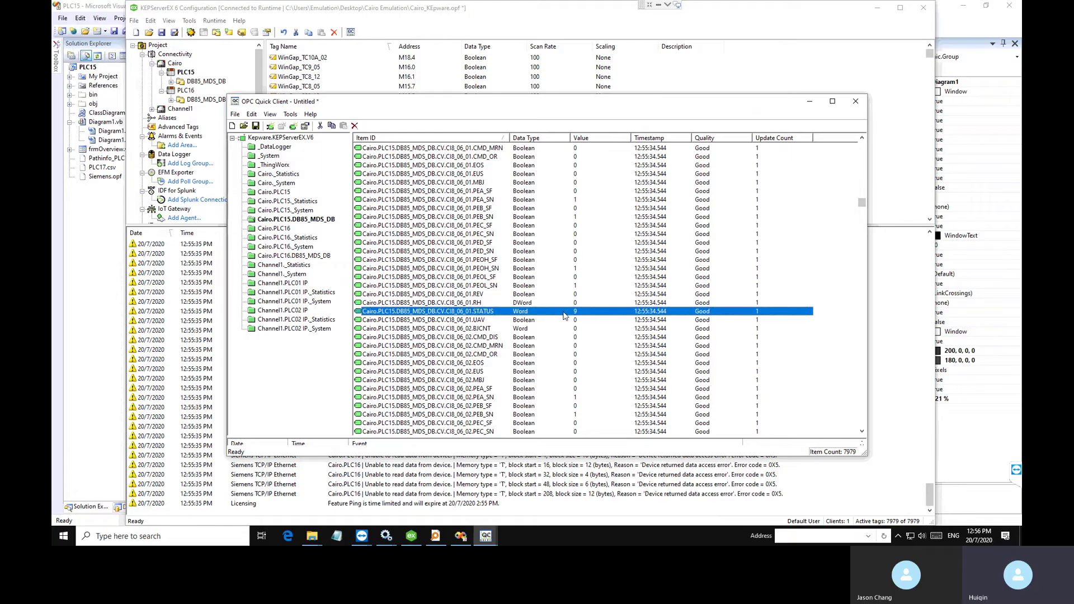
scroll(541, 341, "down", 6)
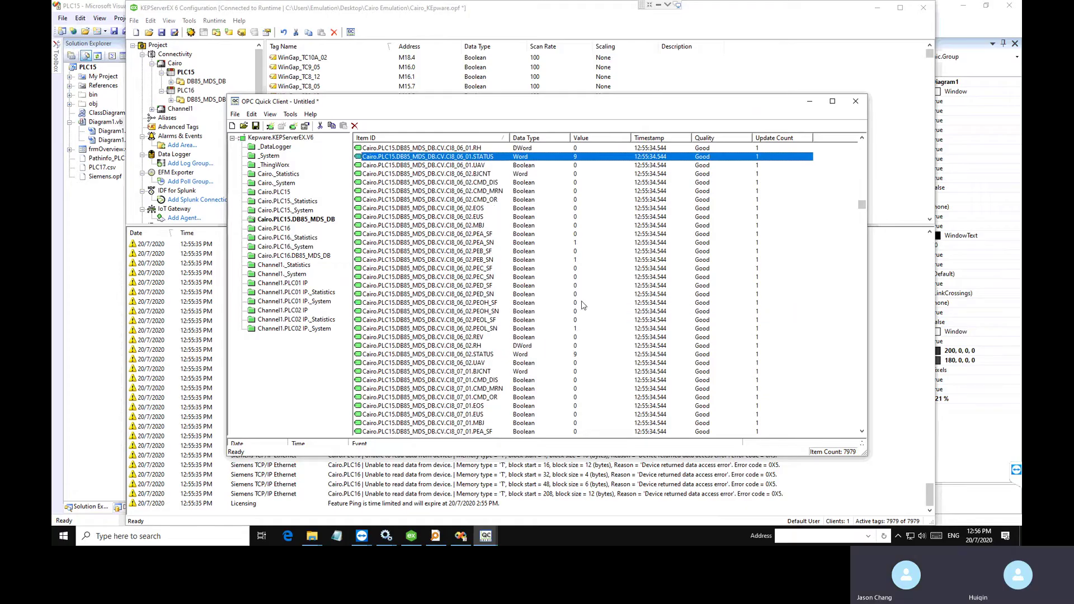
left_click(577, 354)
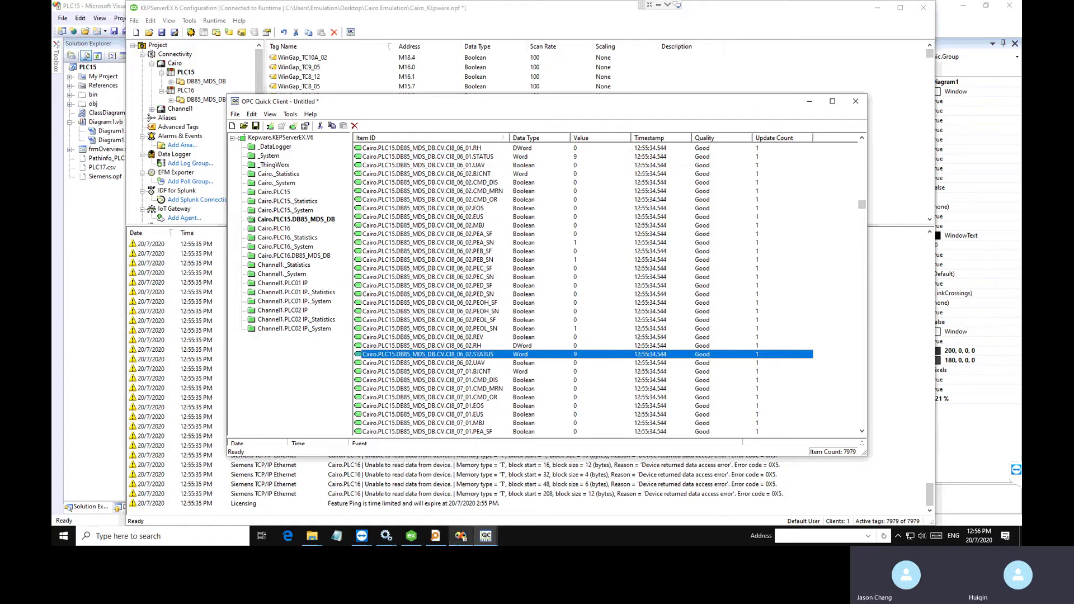
Step: Run the PLC15 project from Visual Studio and connect its emulation to OPC with the PEs initialized
left_click(460, 536)
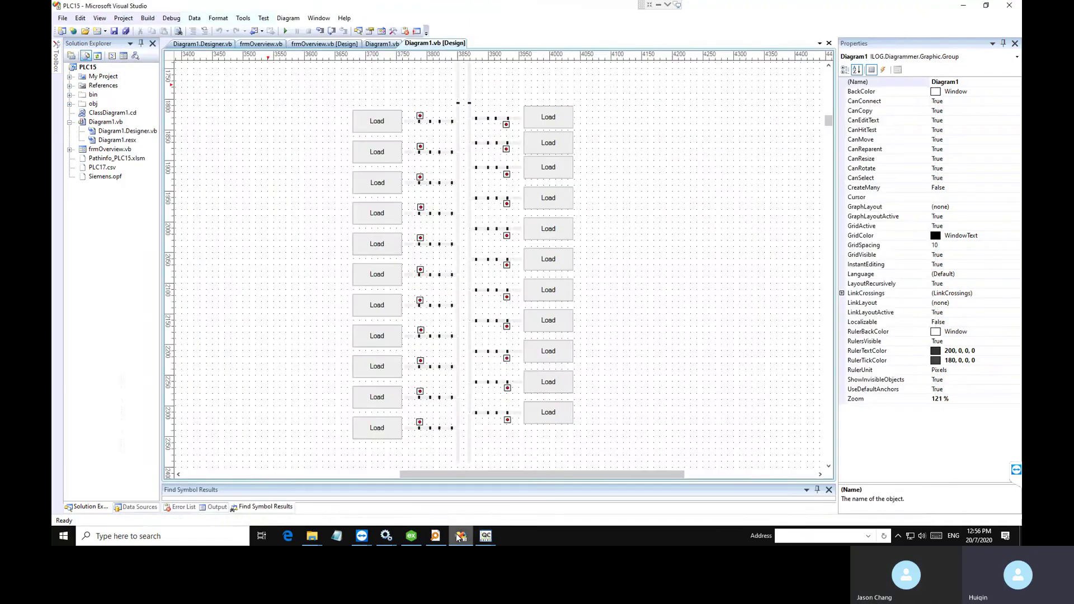
left_click(285, 31)
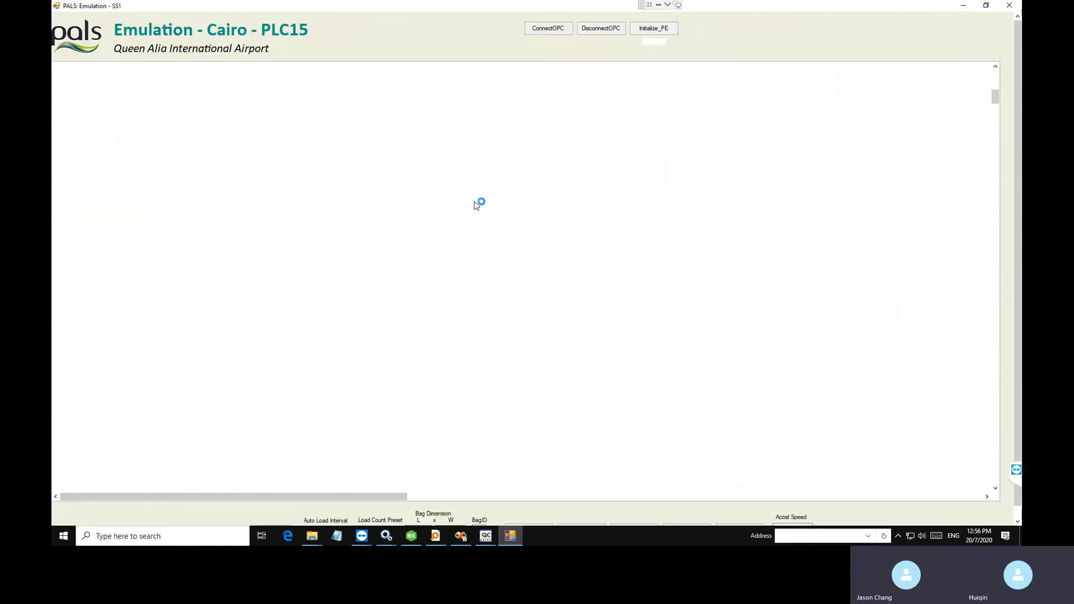
left_click(548, 18)
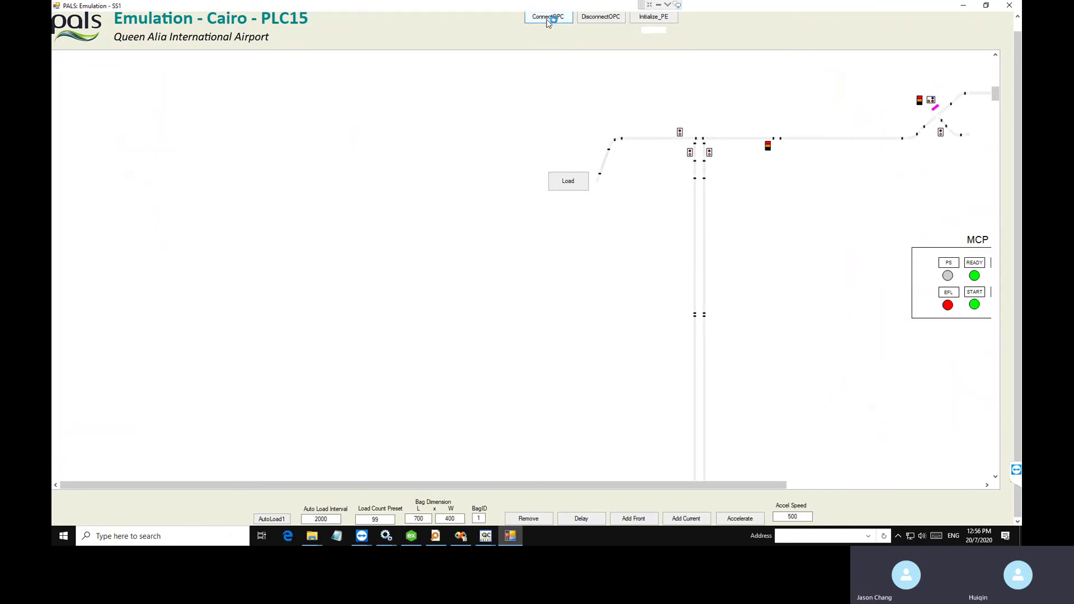
left_click(653, 19)
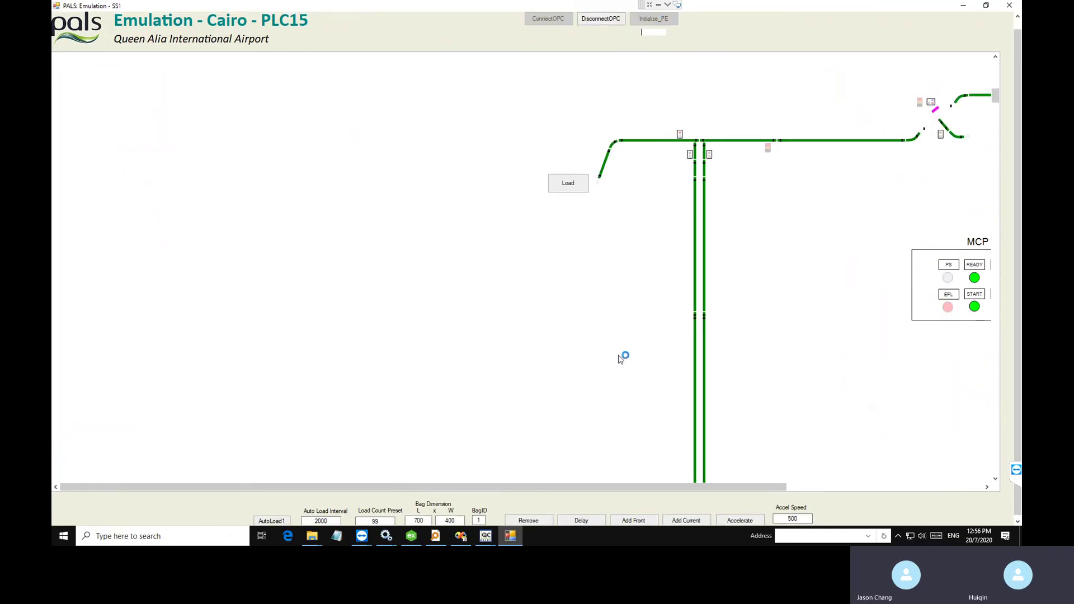
Step: Examine the conveyor states in the PLC15 emulation, from the load lanes to SS8-XR and SS8-VSU, and the MCP Panel indicators
left_click_drag(539, 488, 735, 487)
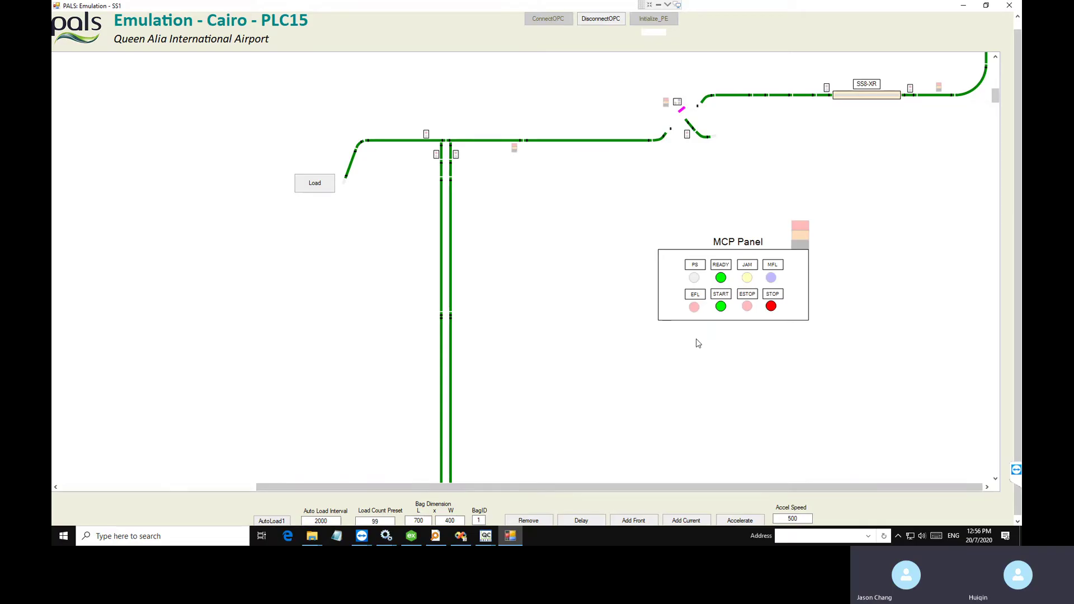
scroll(698, 344, "up", 5)
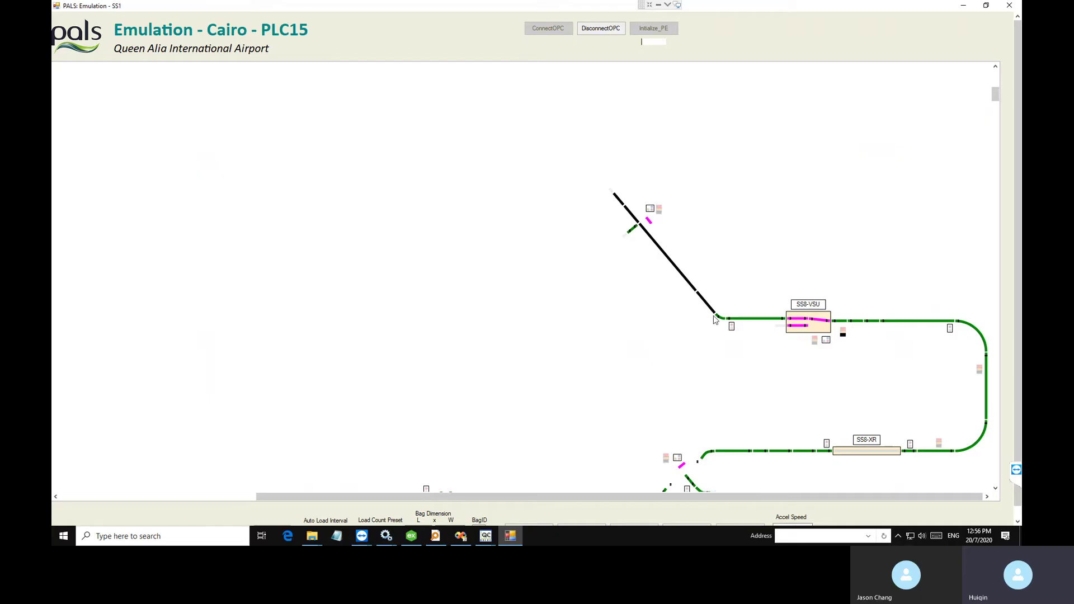
scroll(638, 327, "down", 5)
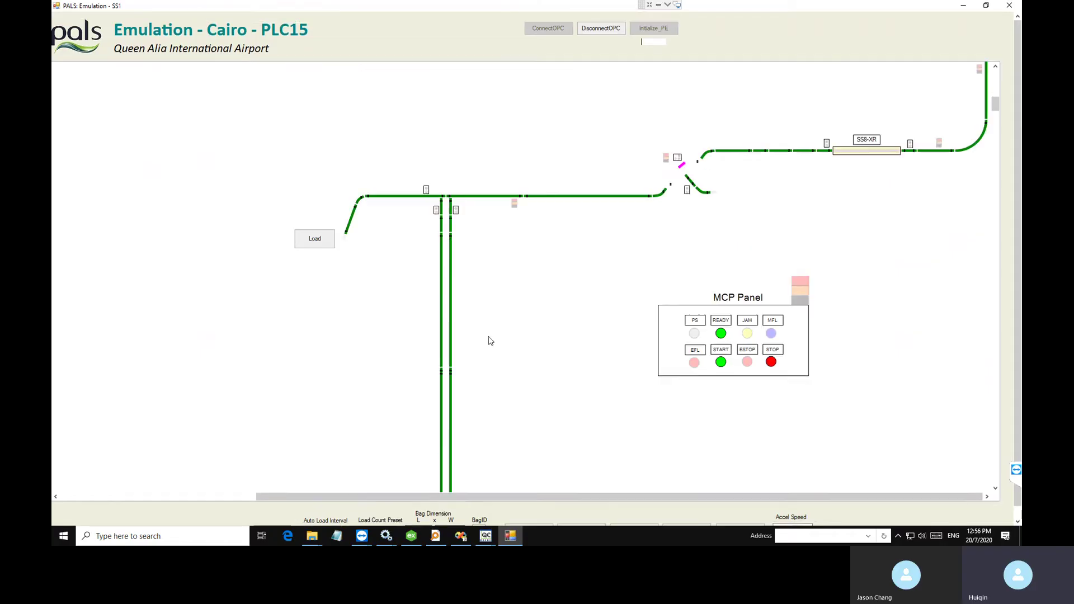
scroll(486, 338, "up", 3)
scroll(594, 111, "up", 4)
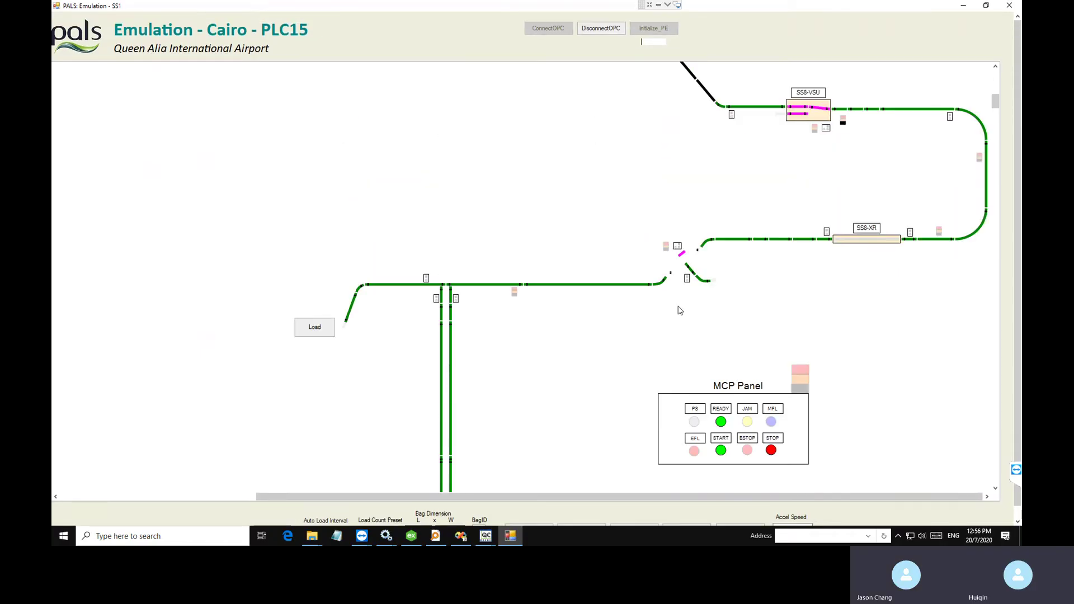
scroll(551, 309, "down", 10)
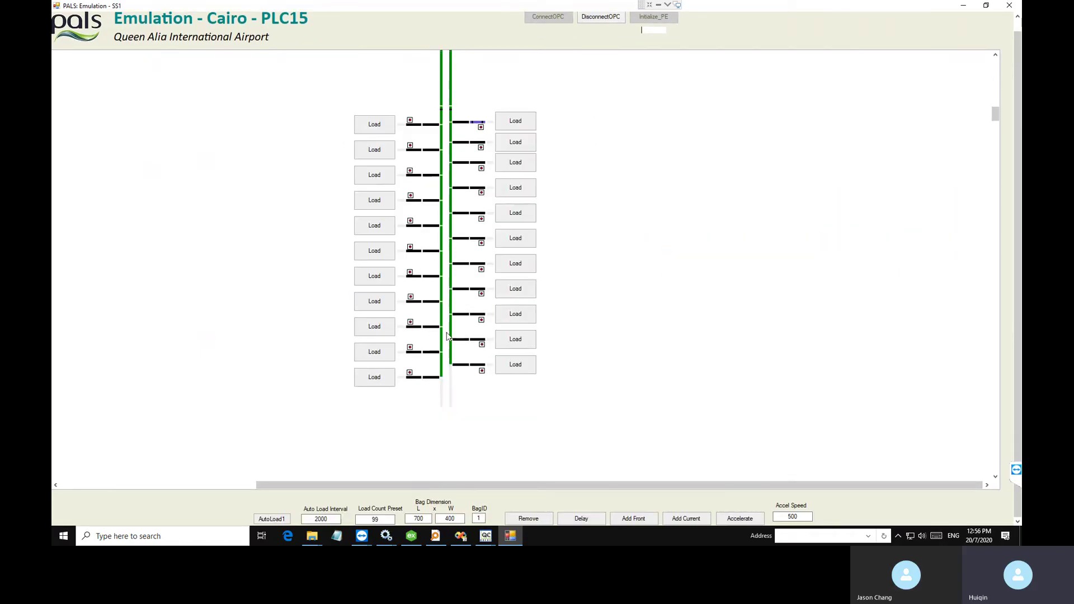
scroll(407, 287, "up", 5)
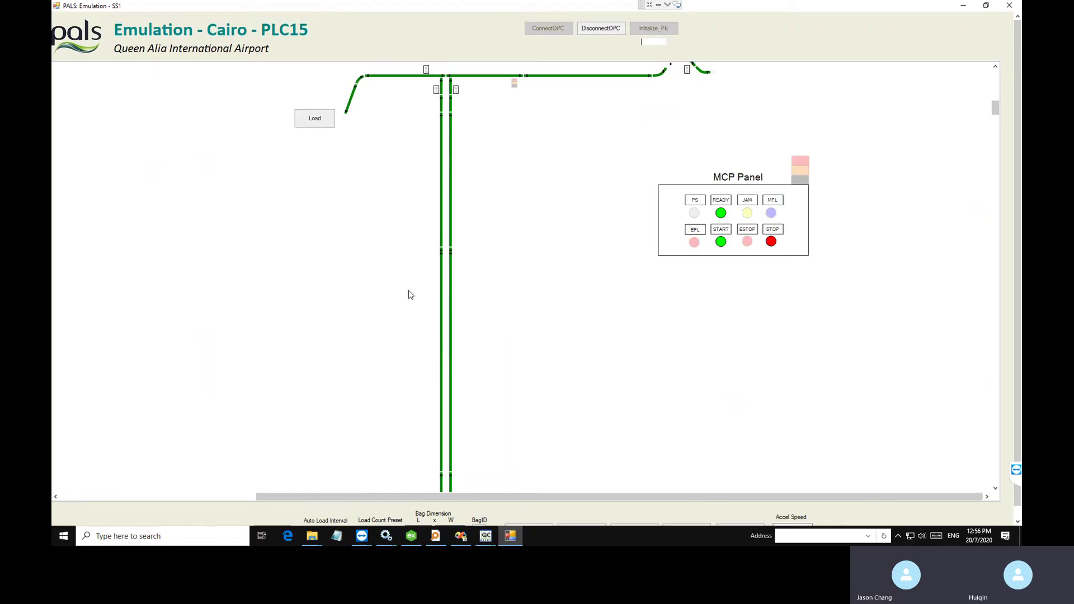
scroll(564, 151, "down", 5)
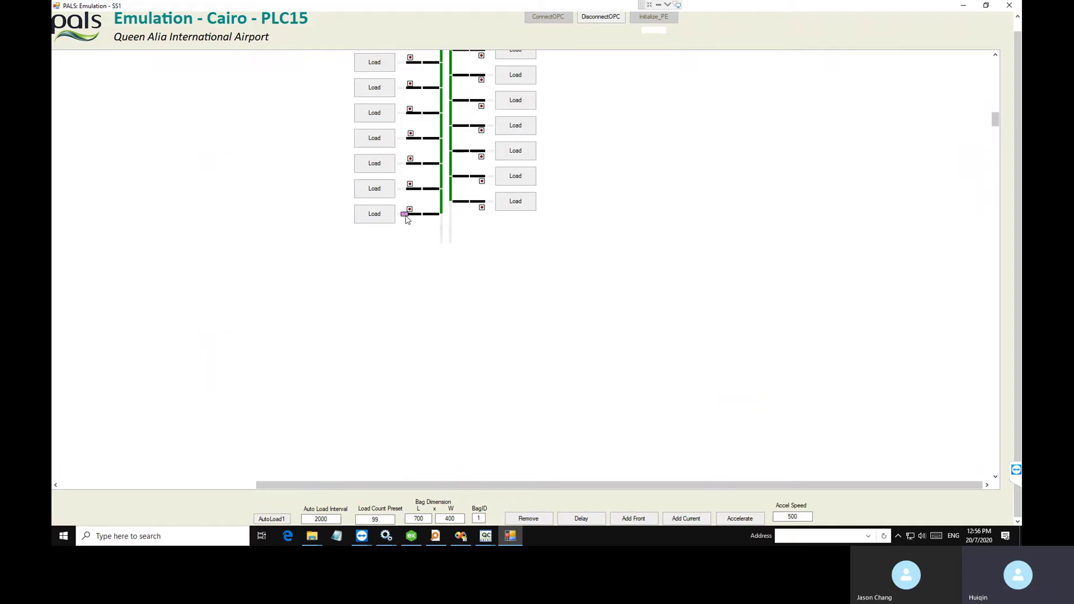
scroll(444, 206, "up", 10)
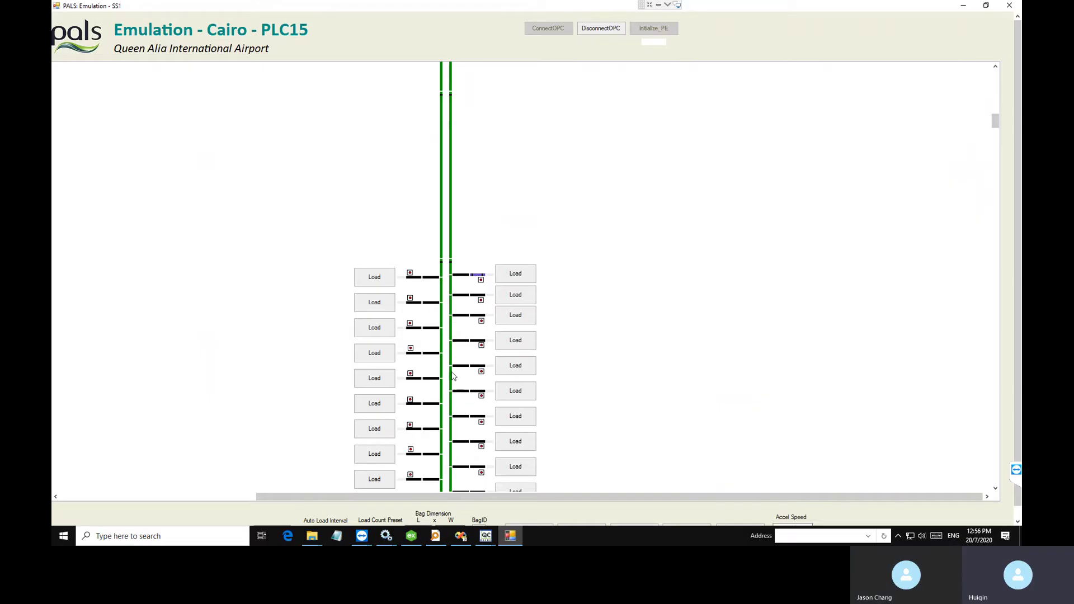
scroll(446, 196, "up", 5)
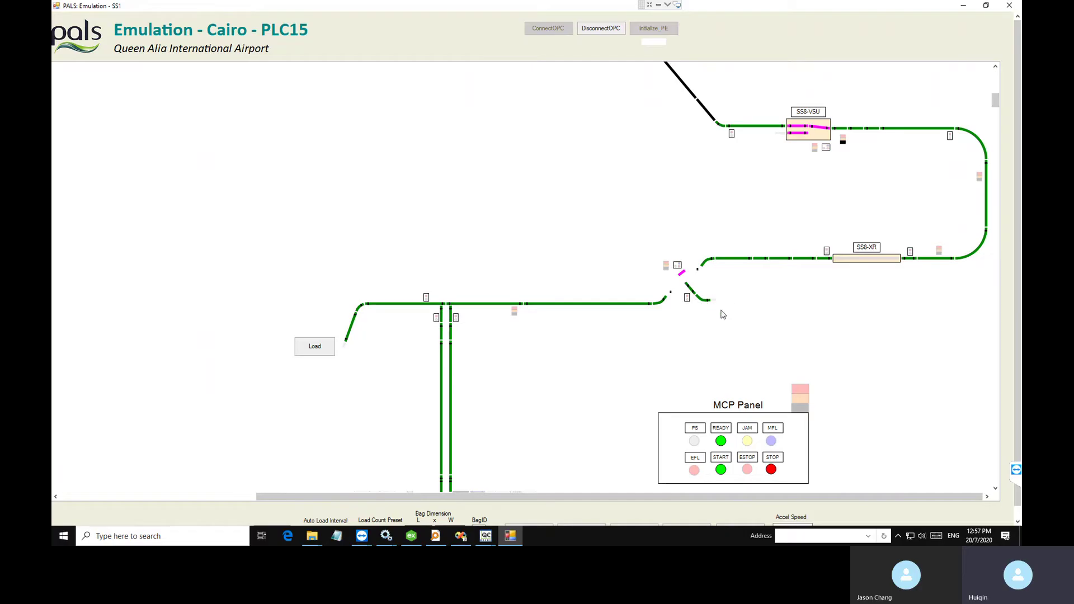
scroll(713, 302, "up", 3)
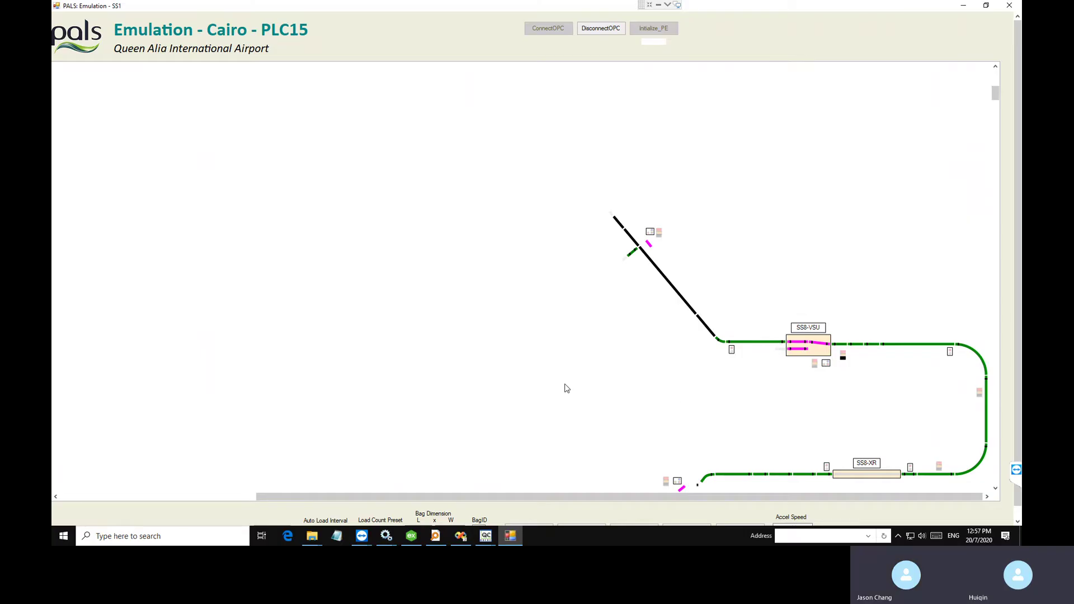
scroll(566, 389, "down", 4)
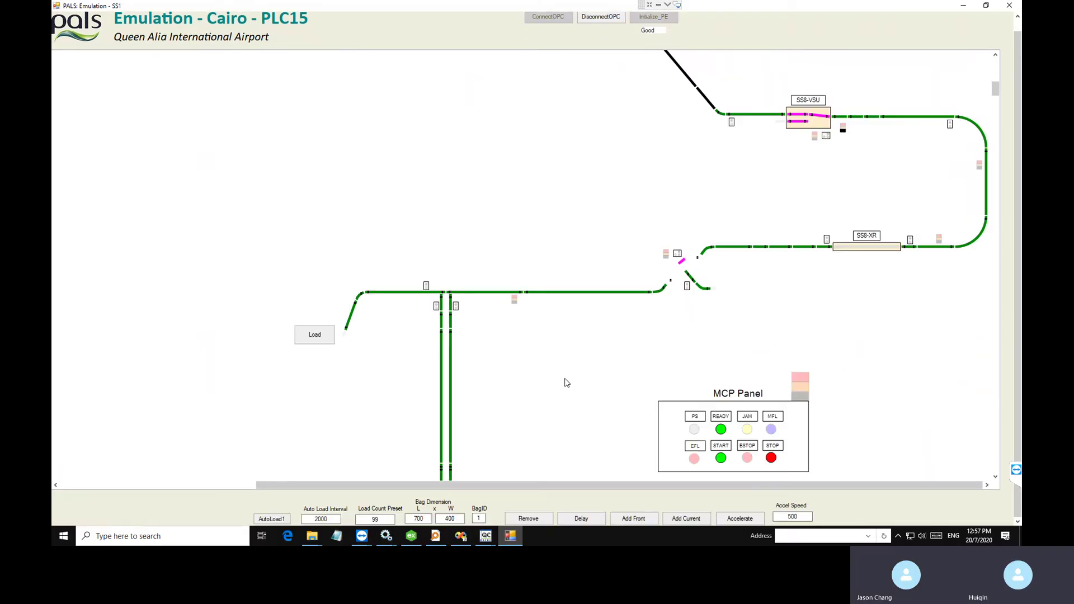
Step: Disconnect the PLC15 emulation from OPC and close its window
scroll(567, 383, "down", 2)
scroll(566, 365, "up", 8)
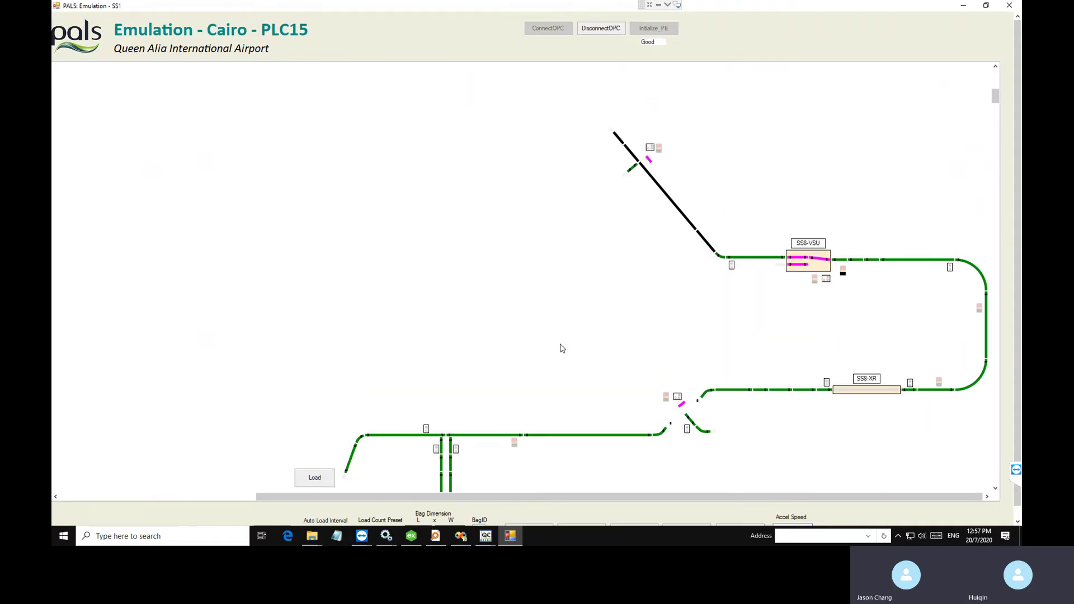
left_click(600, 29)
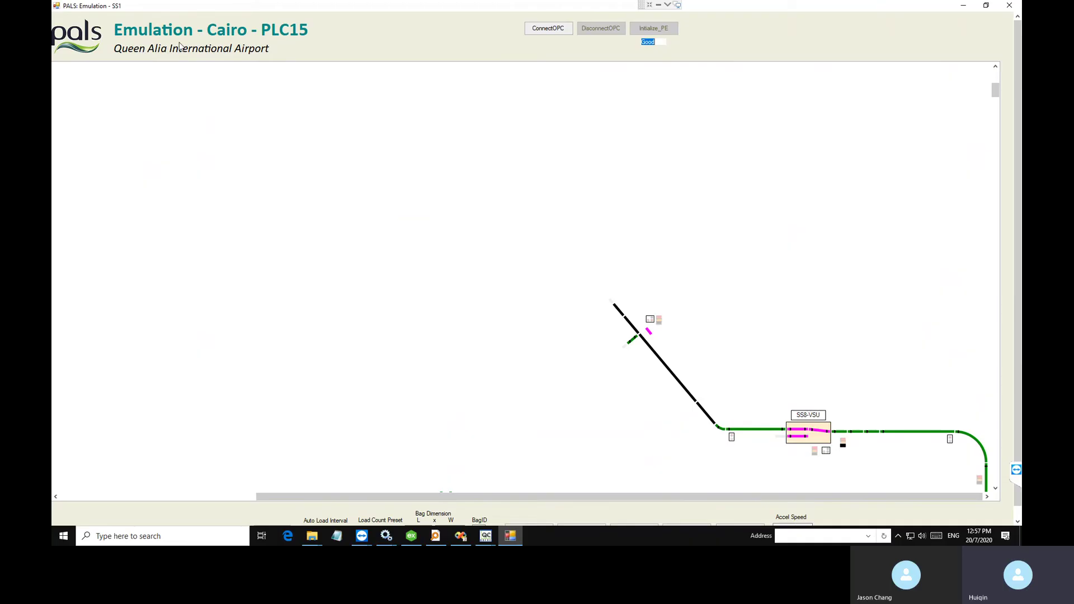
left_click(1009, 5)
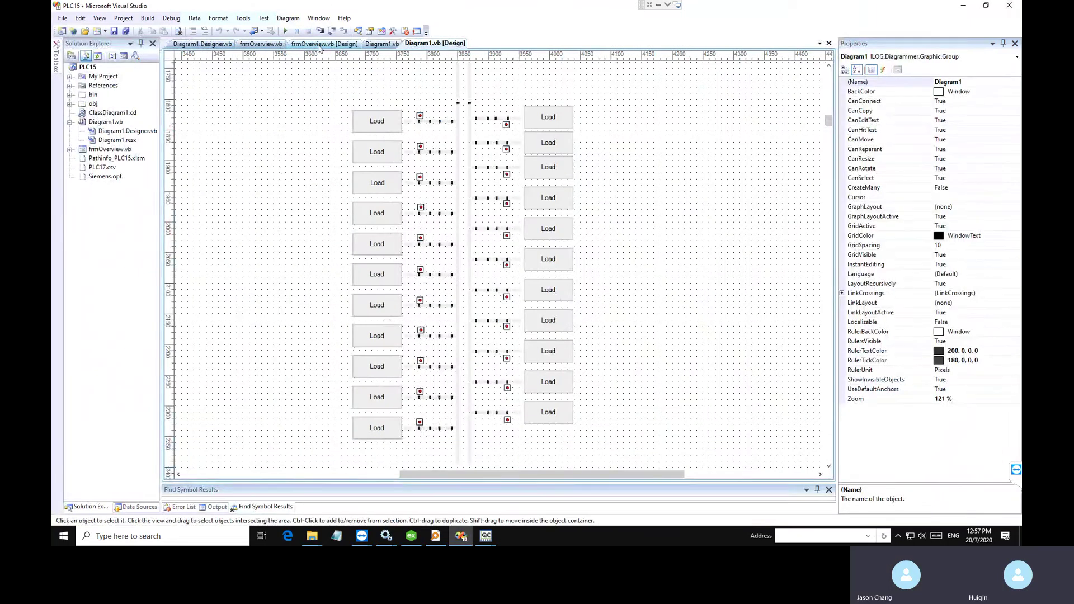
Step: Inspect the Text properties of the airport and emulation title labels and the diagram view's properties in the frmOverview design
left_click(318, 44)
left_click(307, 110)
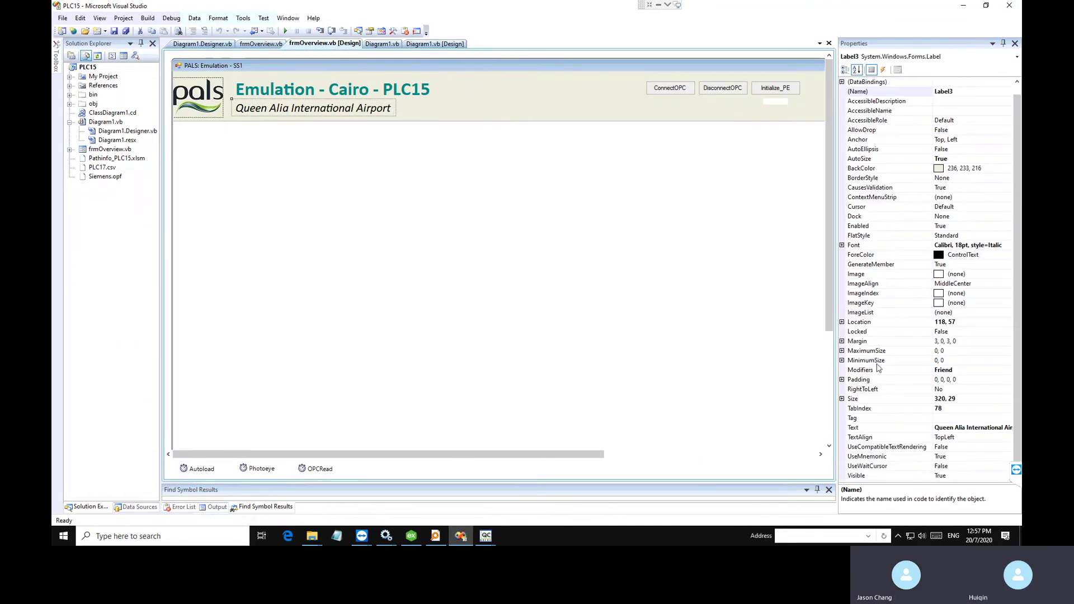
left_click(963, 428)
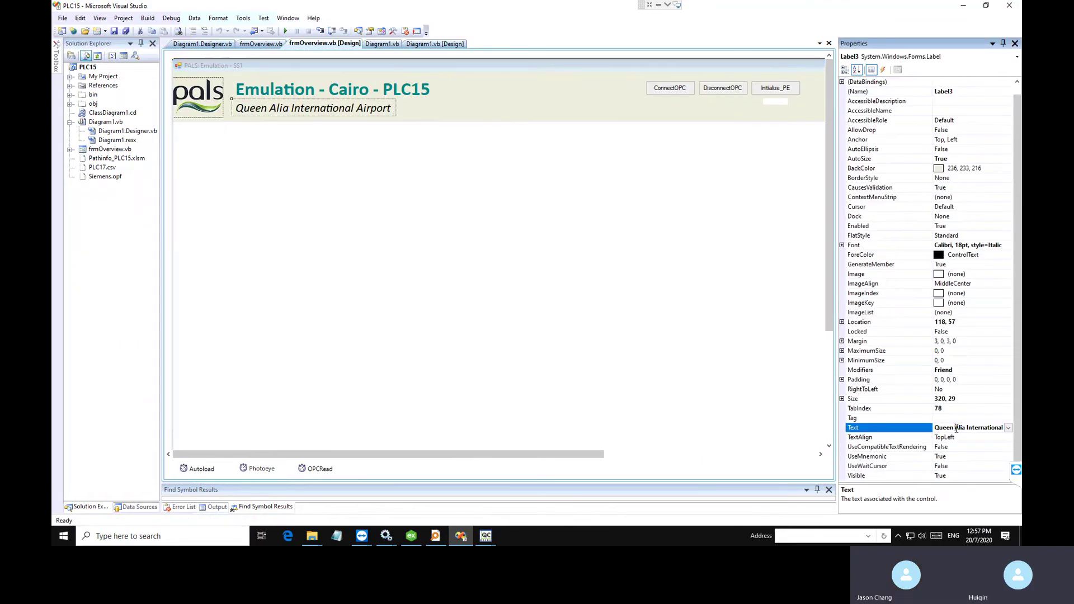
left_click(357, 95)
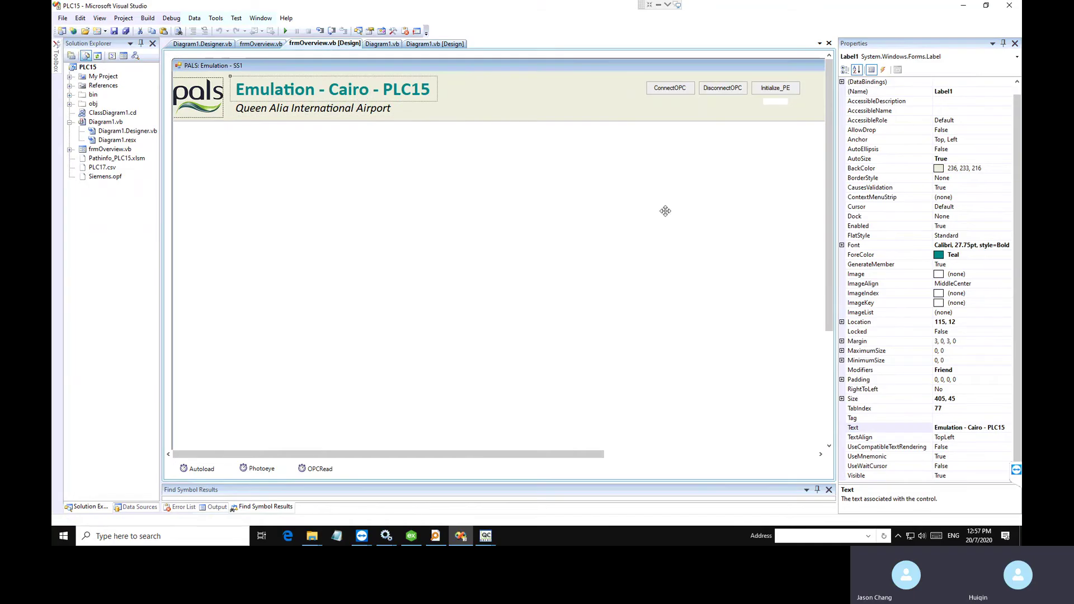
left_click(490, 263)
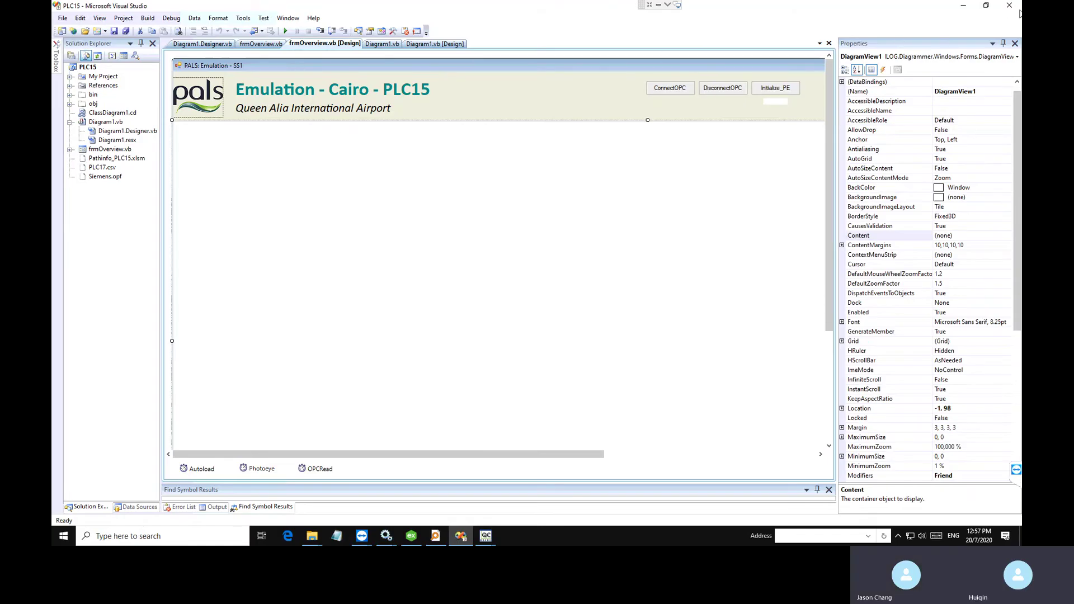
Step: Switch to the TeamViewer remote session, close its OPC Quick Client without saving, and enlarge the KEPServerEX tag list
left_click(963, 7)
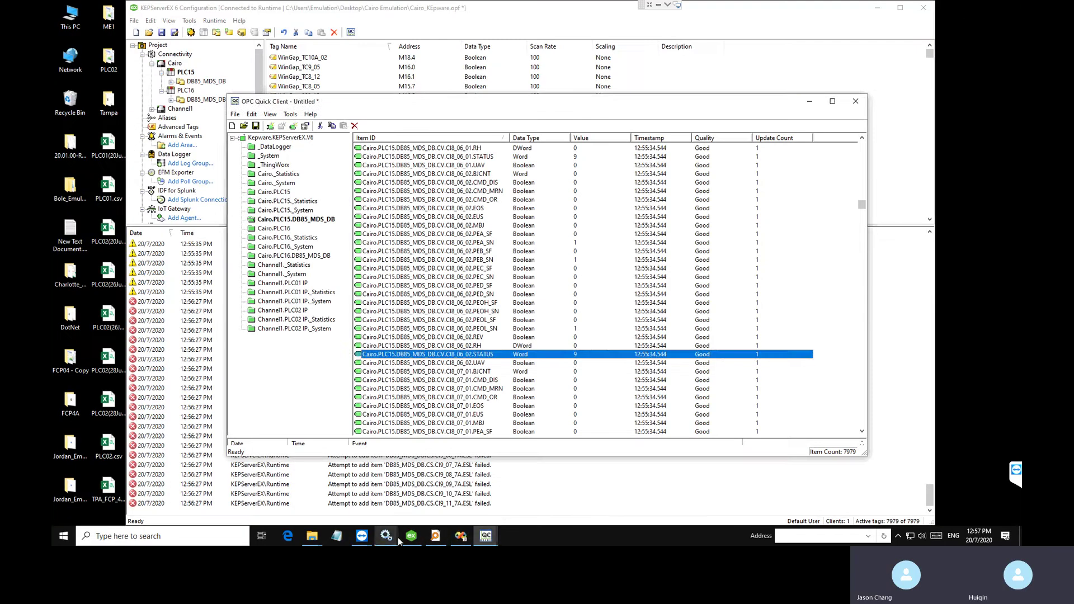
mouse_move(364, 538)
left_click(382, 506)
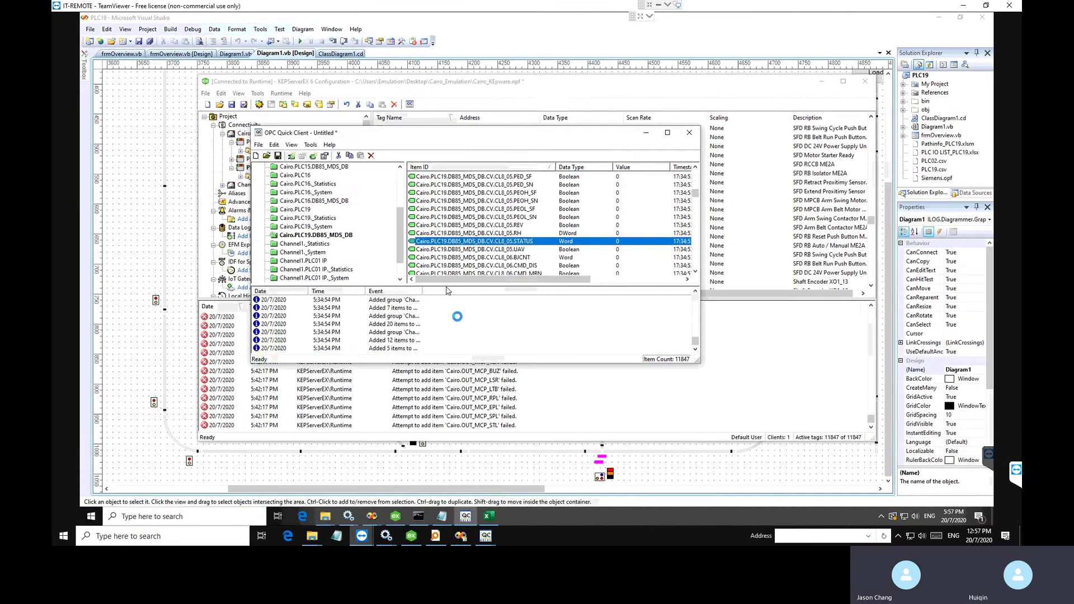
left_click(690, 132)
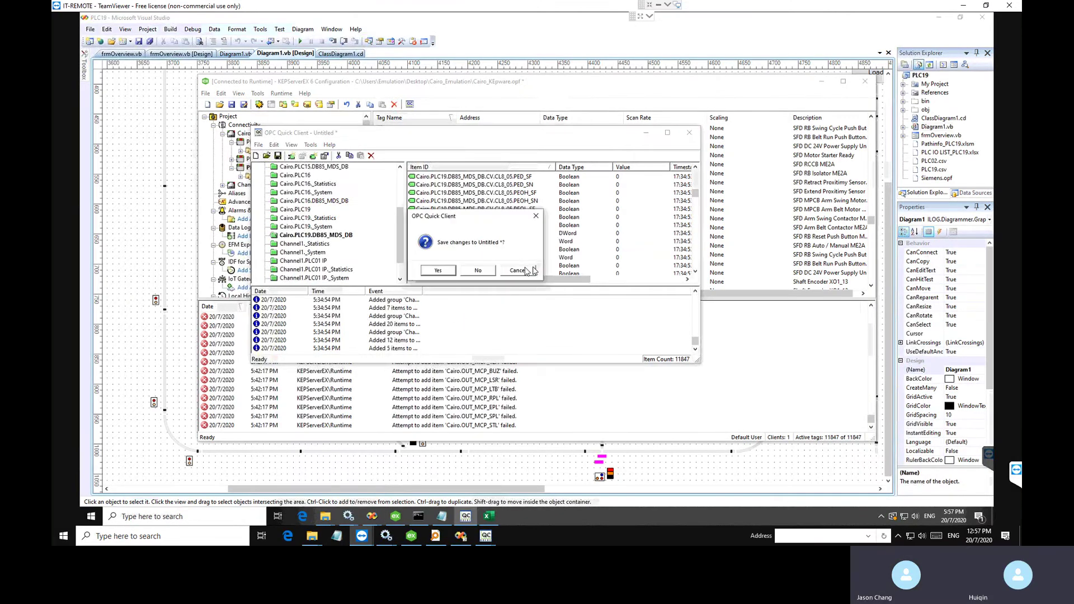
left_click(478, 271)
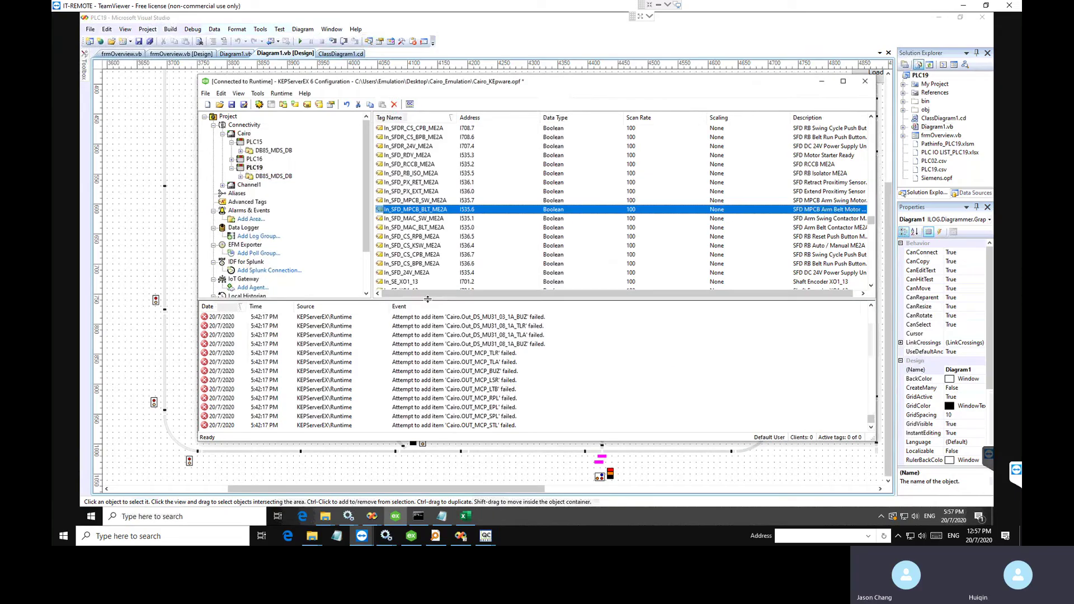
left_click_drag(431, 300, 431, 378)
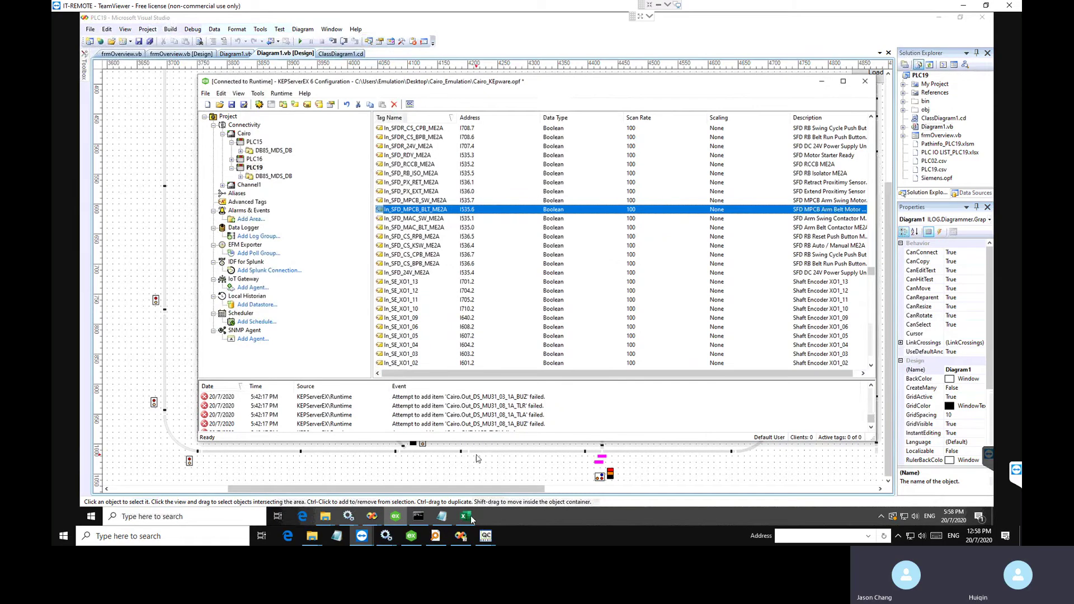
Step: Open Pathinfo_PLC19.xlsm and examine the proximity and Bidiverter Type columns for the SFDL_ME2A and SFDR_ME2A rows on Sheet1
left_click(467, 517)
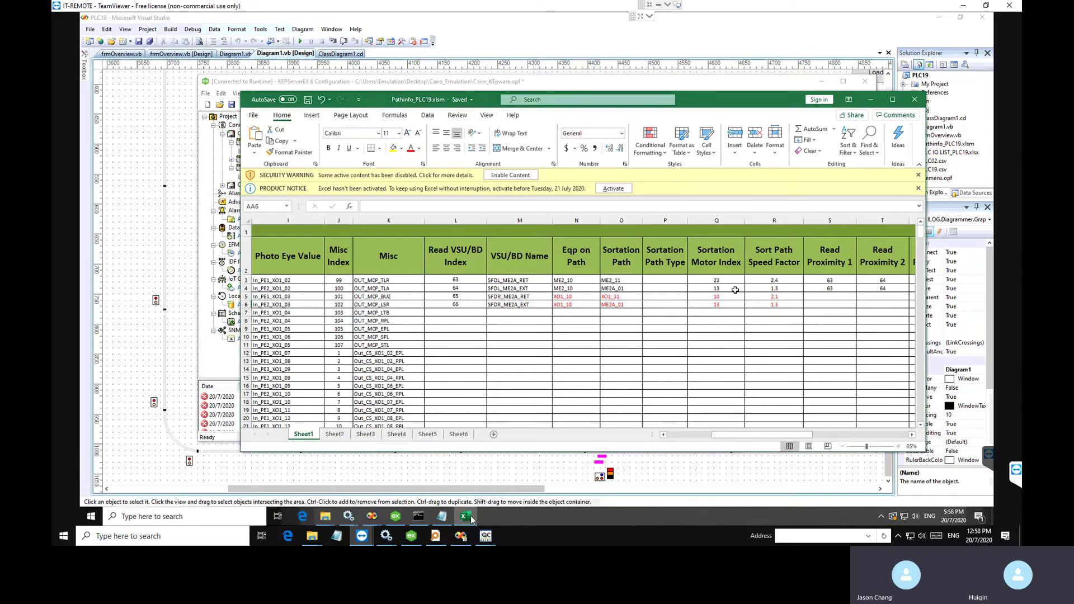
left_click(833, 281)
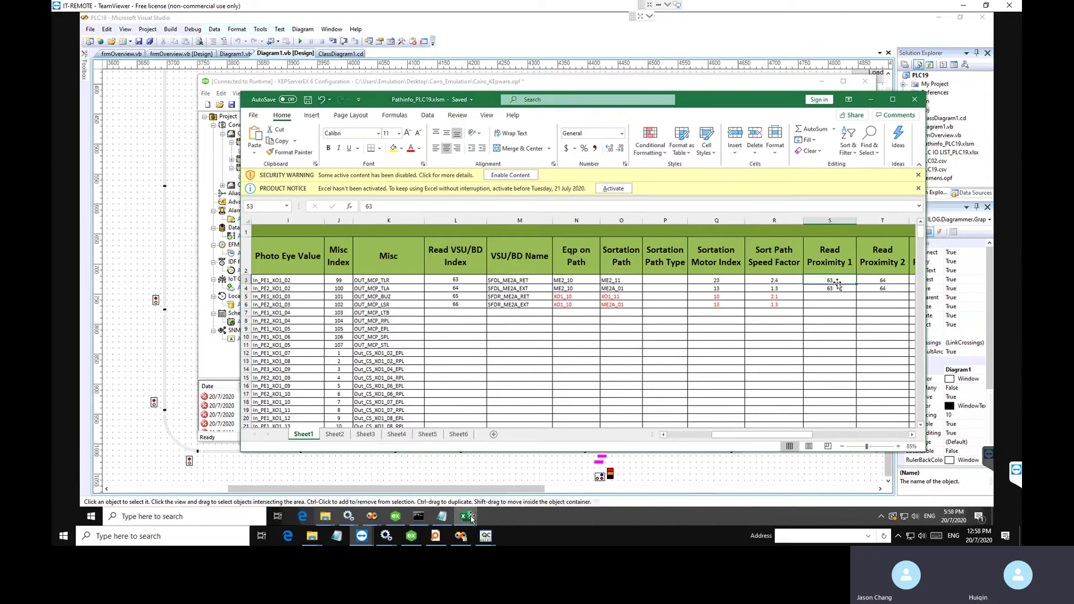
key("Right")
key("Right")
key("Right")
key("Right")
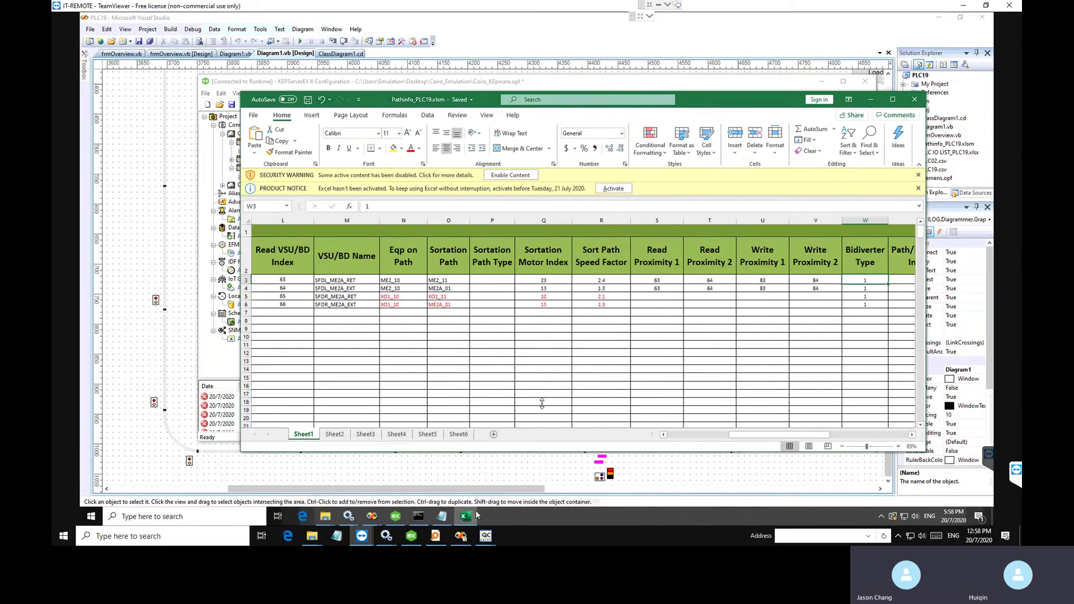
left_click(641, 281)
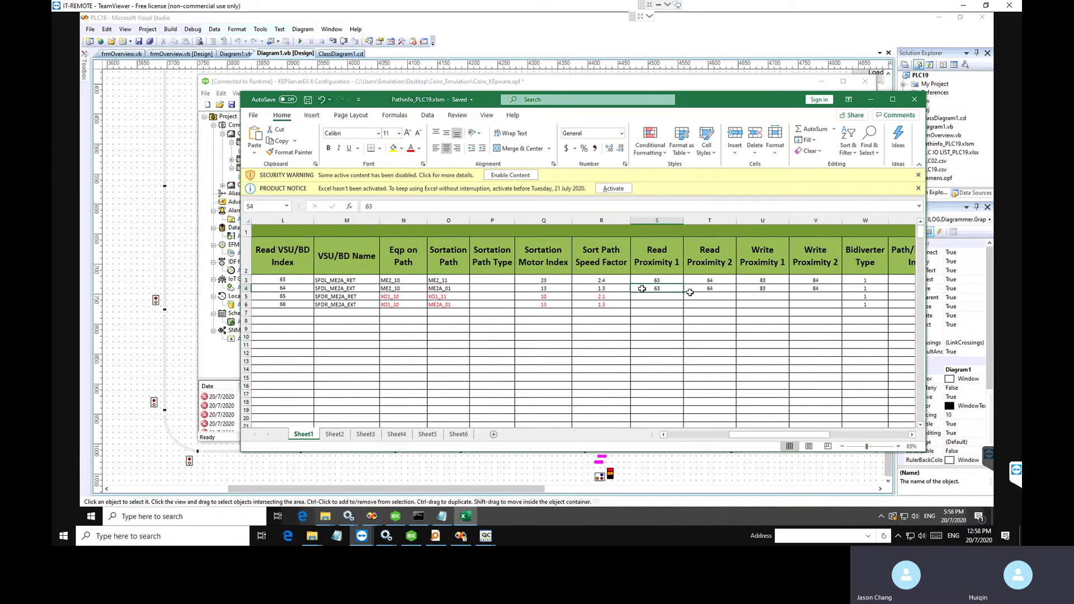
left_click(345, 298)
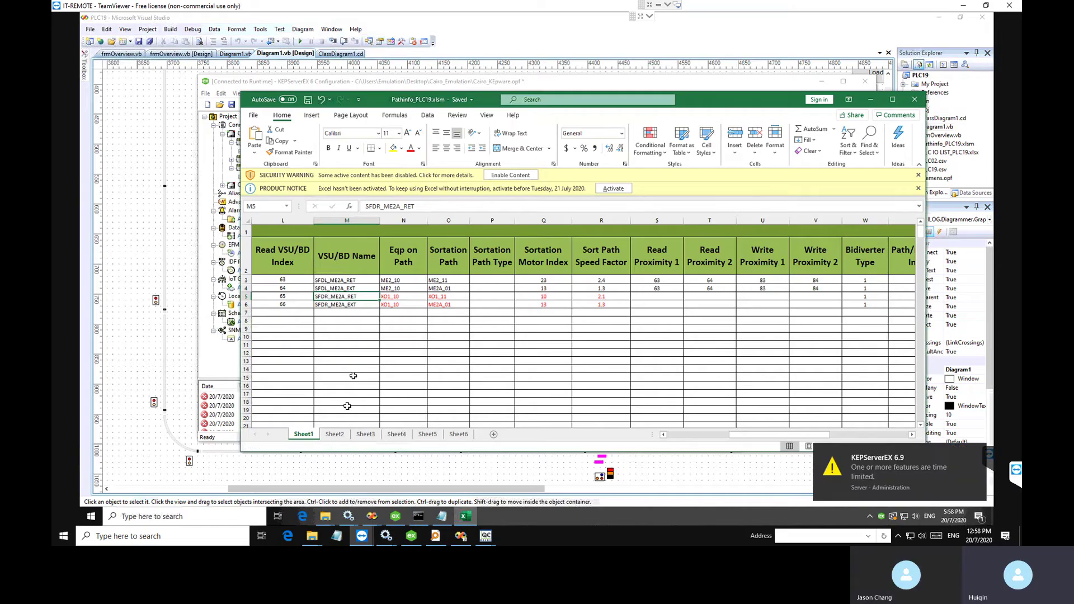
Step: Review the SFDR_ME2A RET and EXT tags in Sheet2 cells B65:B66 and compare the tag lists of columns A and B
left_click(334, 434)
scroll(413, 375, "down", 4)
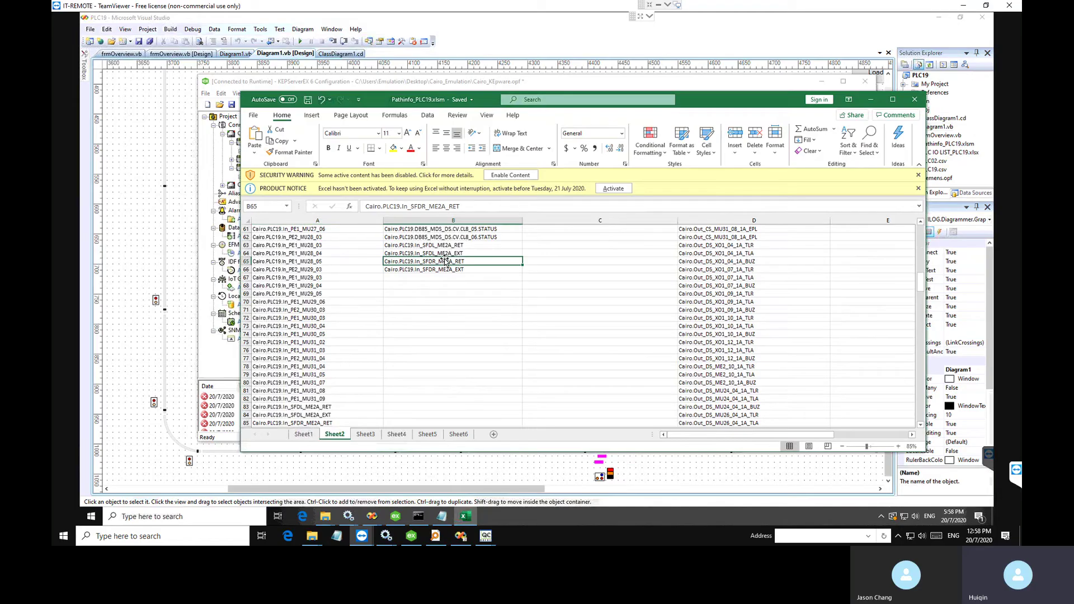
left_click_drag(441, 262, 437, 269)
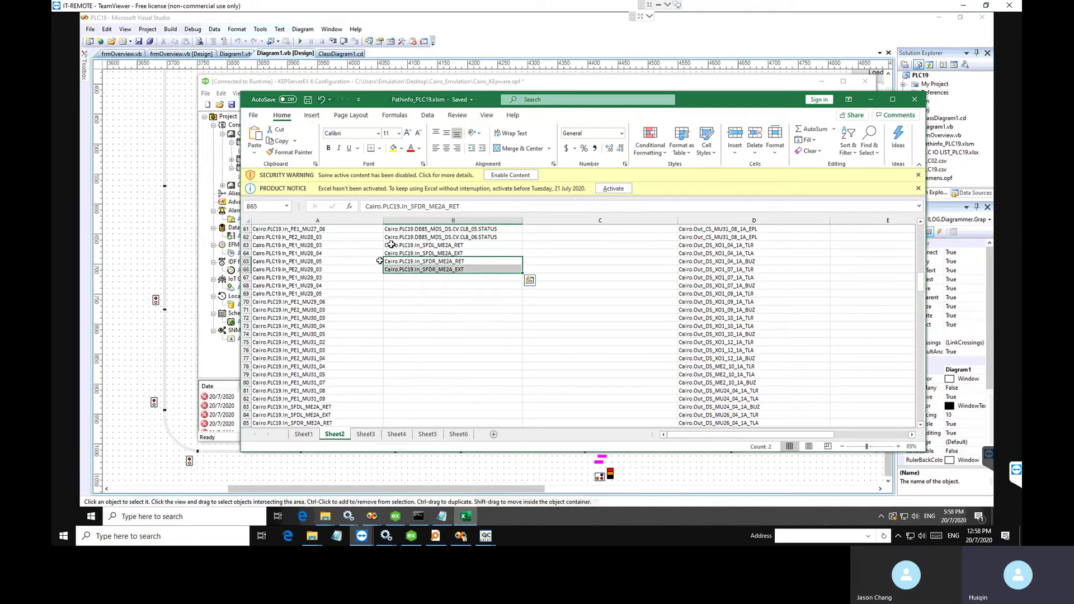
left_click(423, 220)
left_click_drag(305, 227, 314, 235)
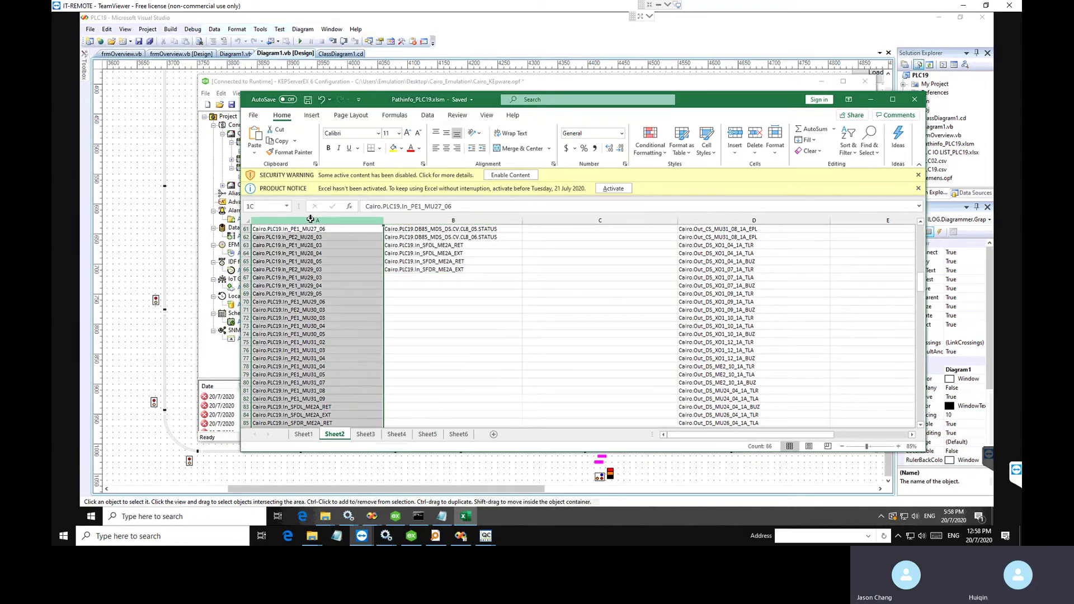
left_click(304, 435)
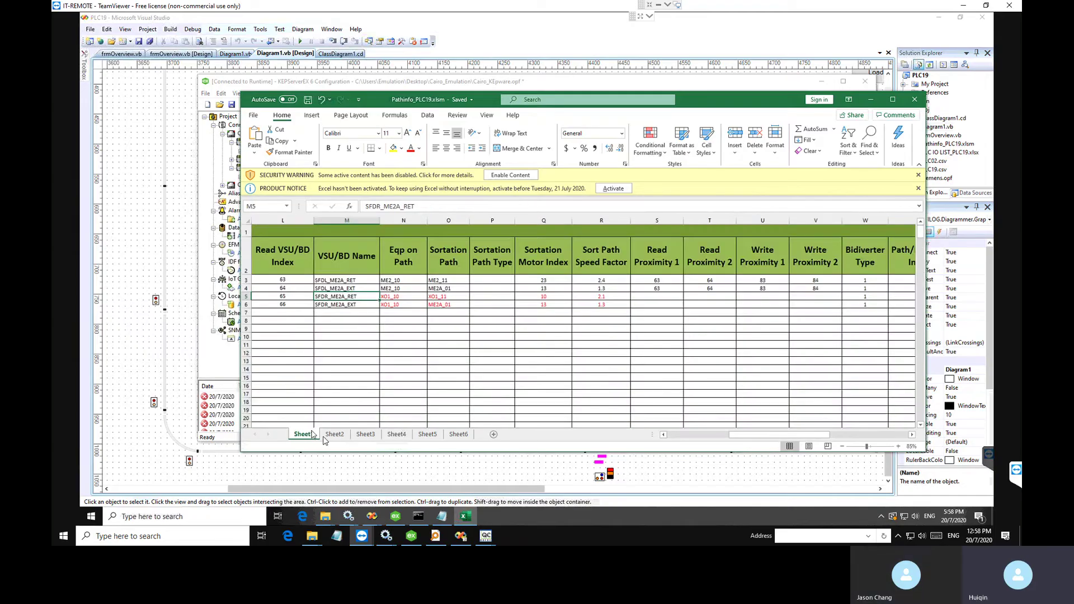
left_click(335, 435)
left_click(415, 220)
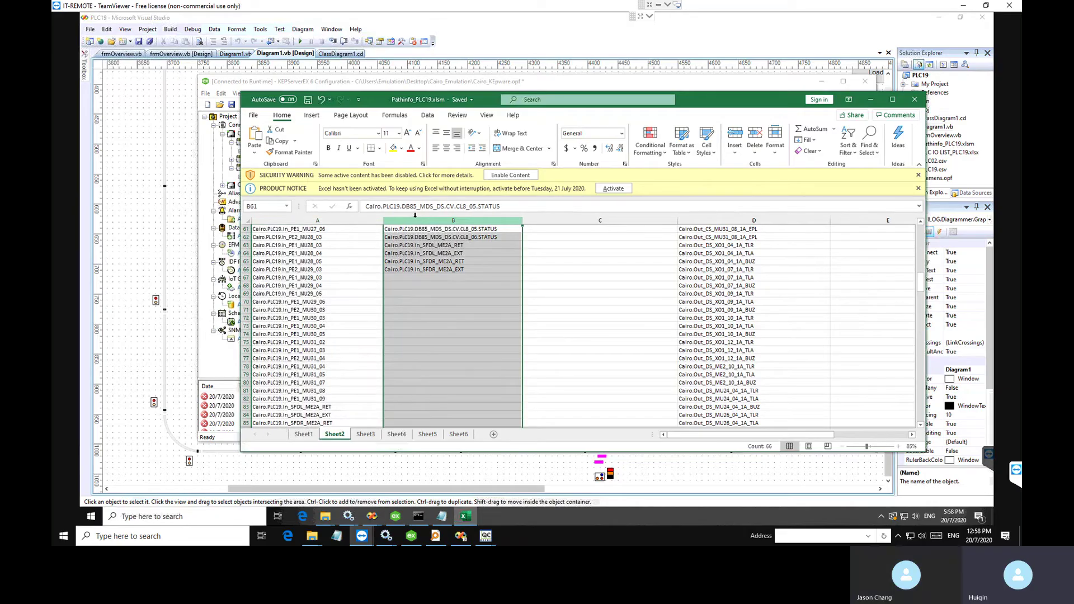
left_click(348, 219)
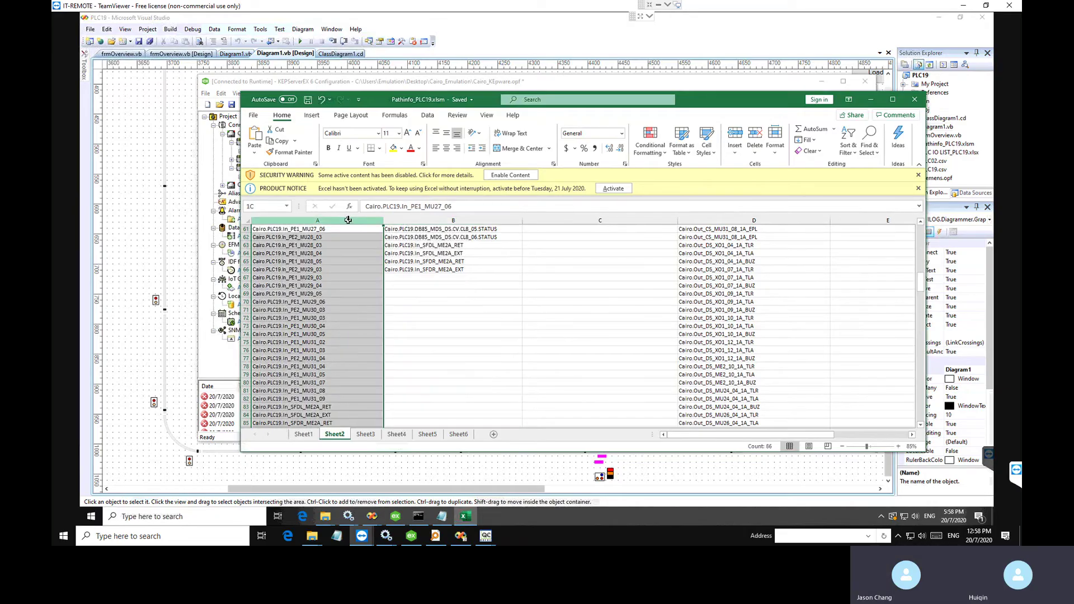
Step: Check the Read Proximity 2 cells for SFDL_ME2A_RET and SFDR_ME2A_RET on Sheet1 against the SFDR_ME2A tags in Sheet2 rows 65 and 66
left_click(311, 435)
left_click(694, 280)
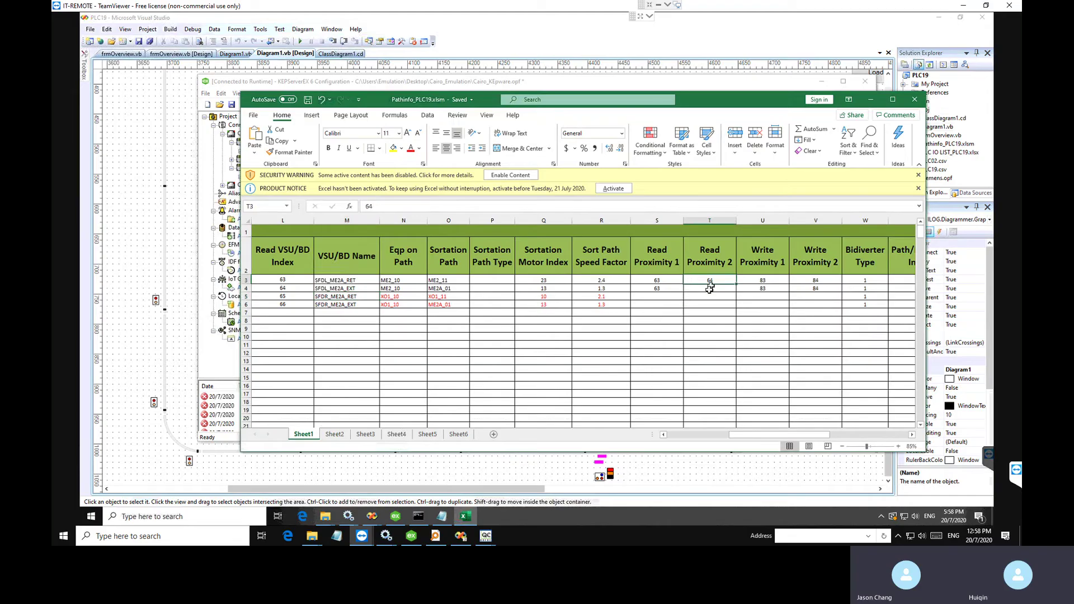
left_click(702, 296)
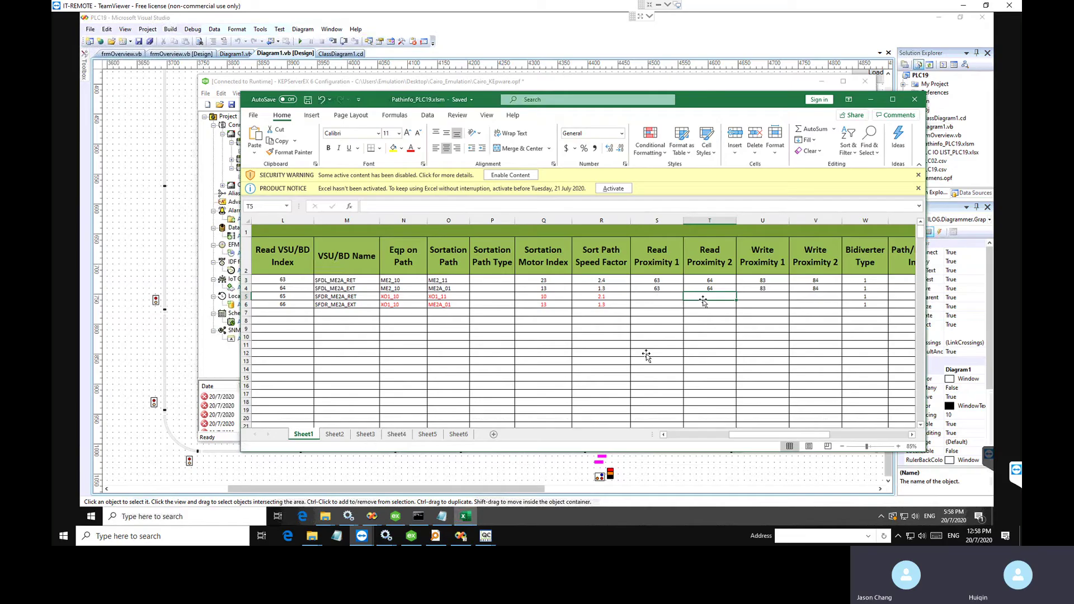
left_click(361, 296)
left_click(334, 434)
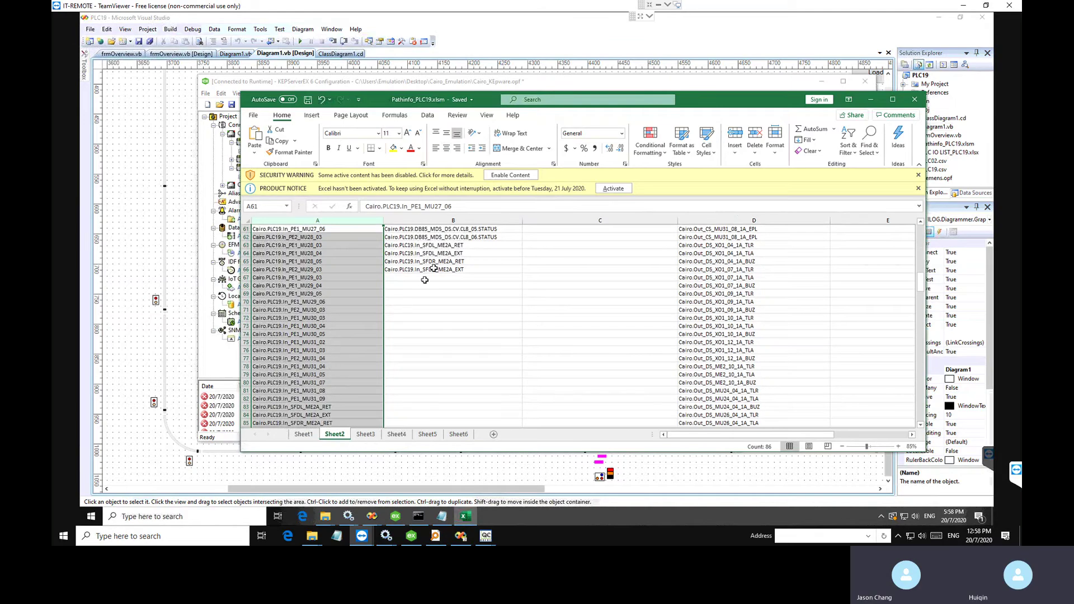
left_click_drag(442, 263, 441, 270)
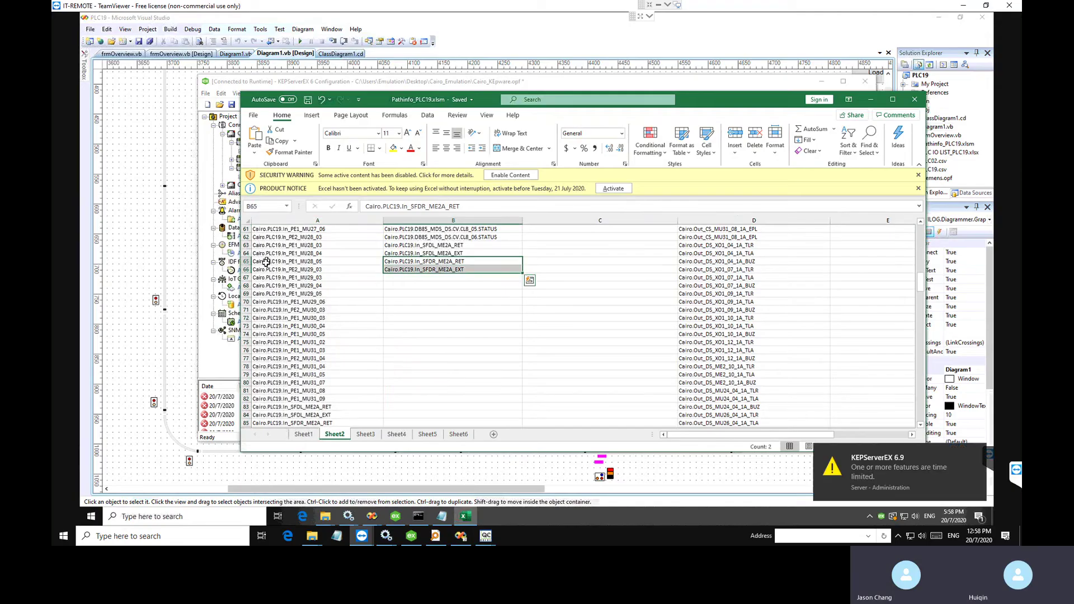
left_click(303, 434)
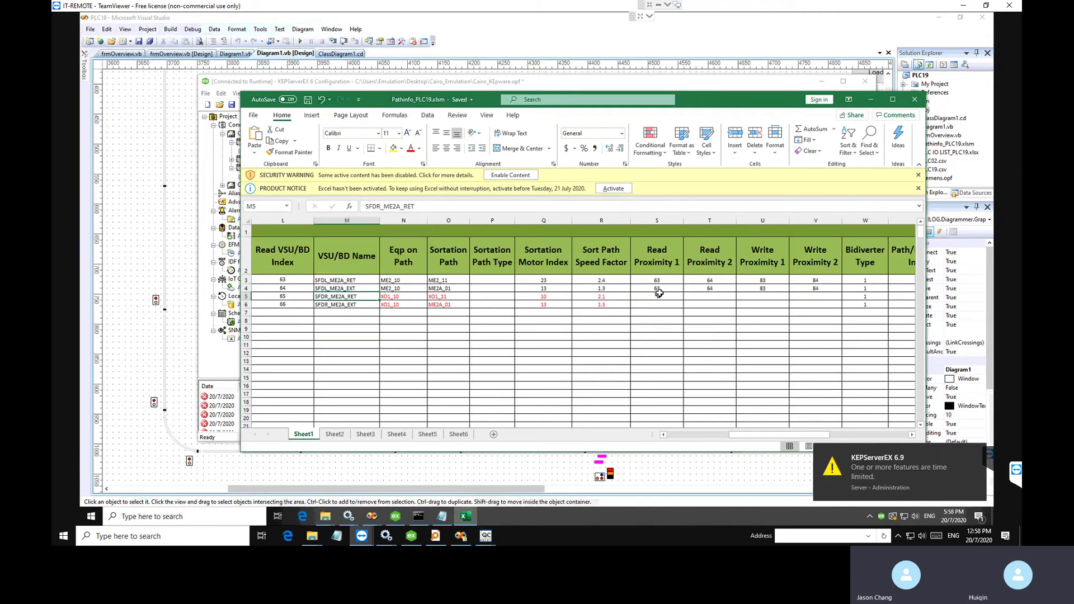